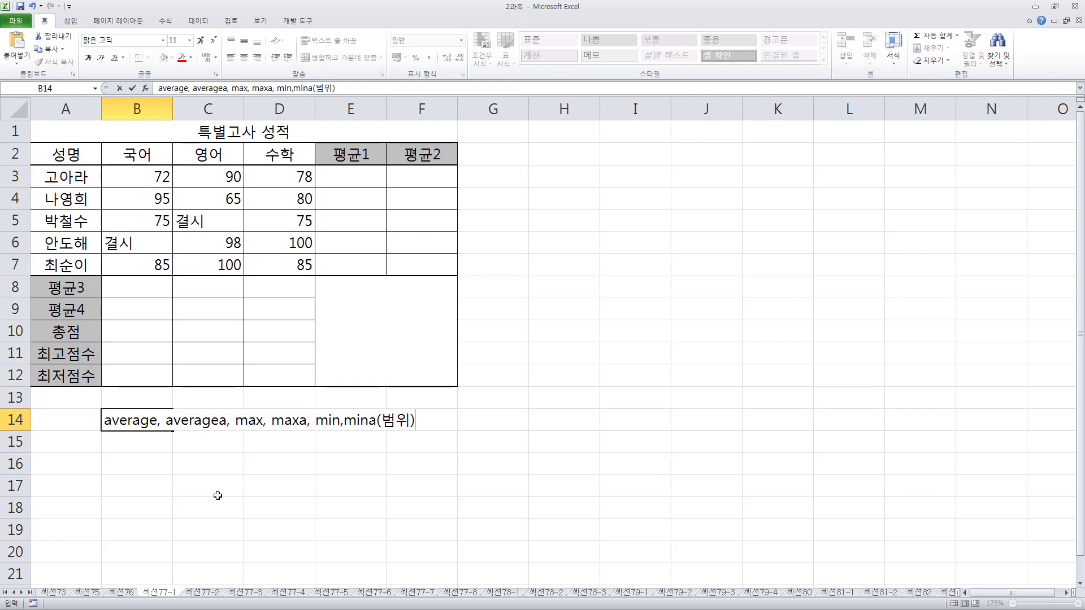
Step: Commit the note listing the average, max and min functions in cell B14
{"action": "key", "text": "shift+Left"}
{"action": "key", "text": "Right"}
{"action": "key", "text": "Right"}
{"action": "key", "text": "Right"}
{"action": "key", "text": "Left"}
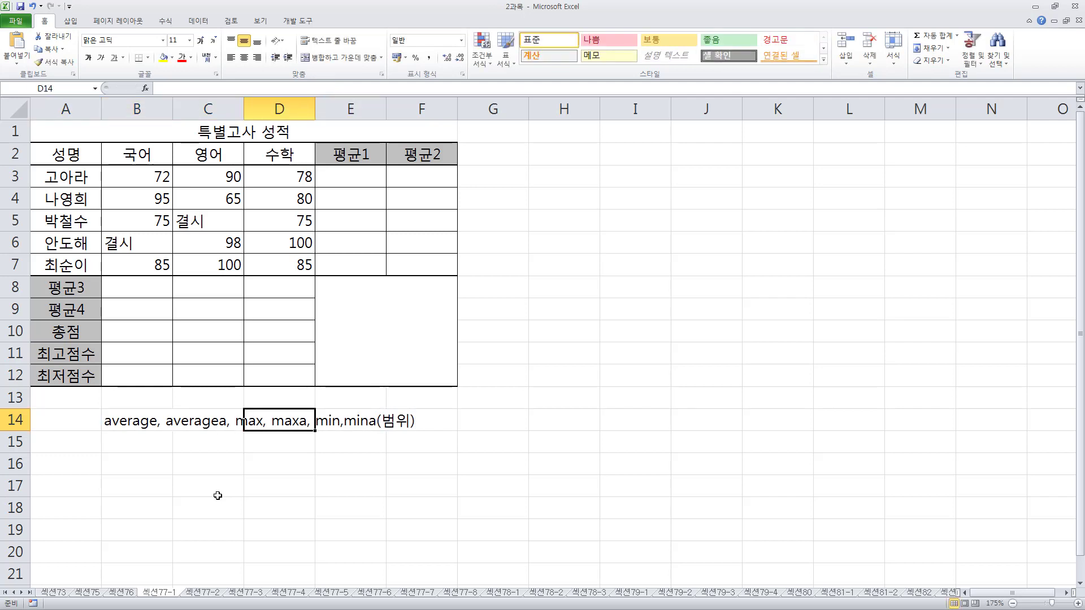
{"action": "key", "text": "Left"}
{"action": "key", "text": "Left"}
{"action": "key", "text": "Left"}
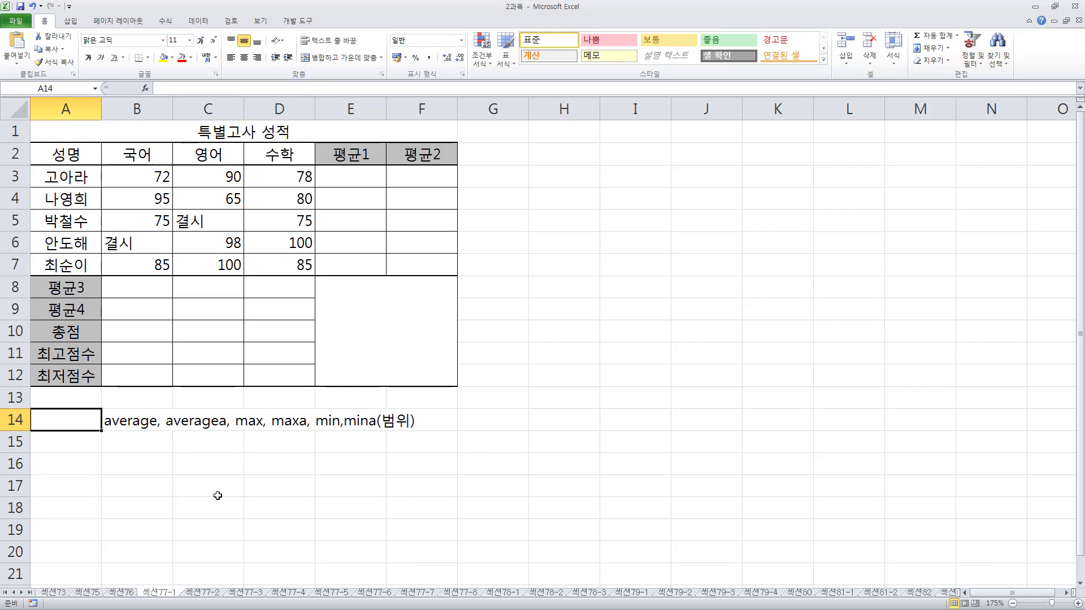
Step: Enter the syntax note averageif(조건범위,"조건",평균범위) in cell B15
{"action": "key", "text": "Down"}
{"action": "key", "text": "Right"}
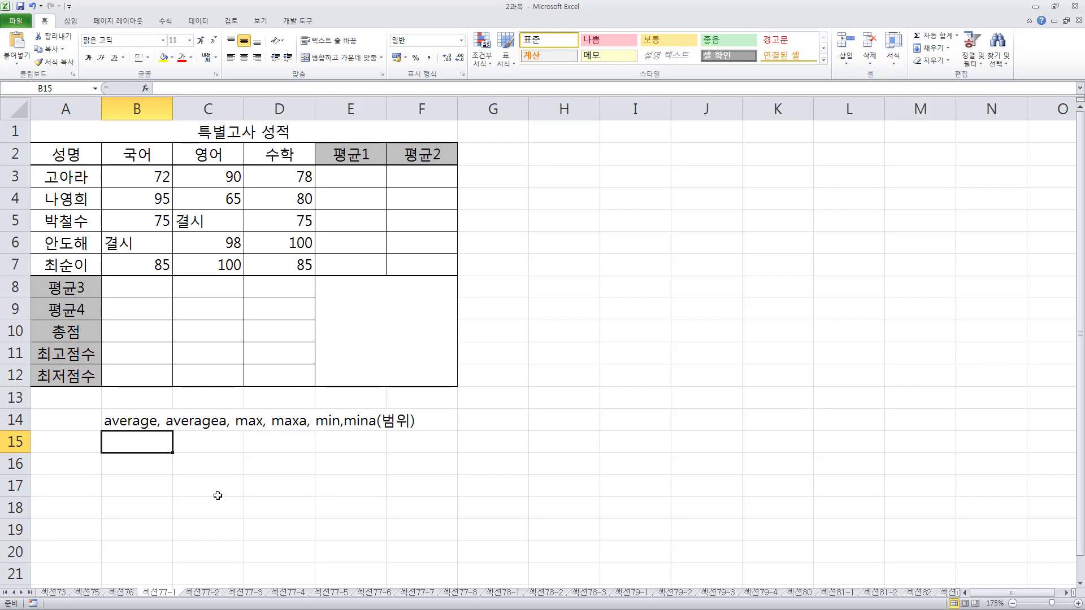
{"action": "type", "text": "aver"}
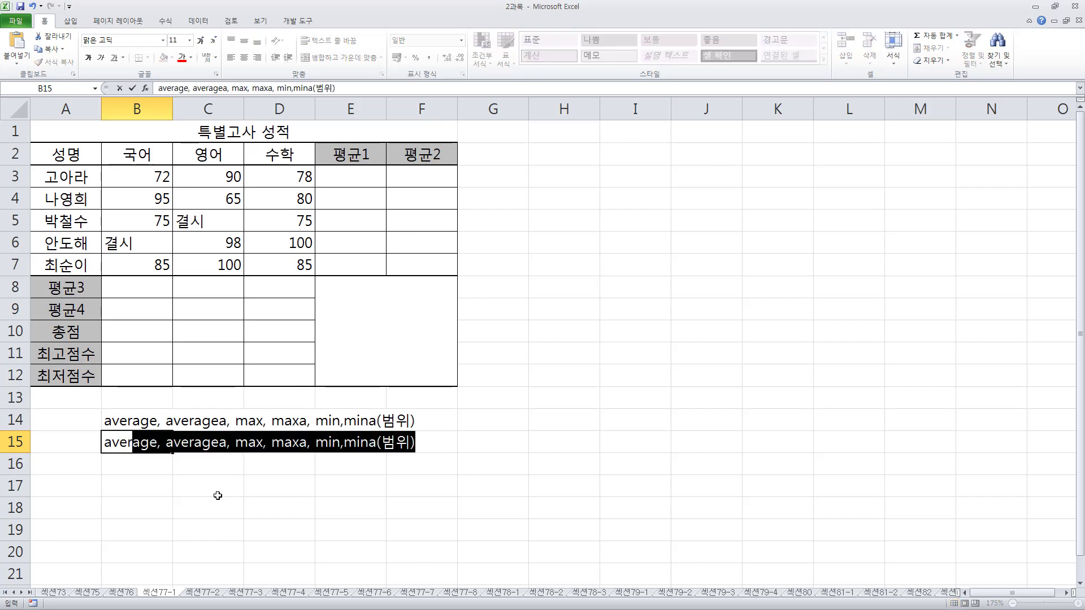
{"action": "type", "text": "ag"}
{"action": "key", "text": "BackSpace"}
{"action": "type", "text": "ager"}
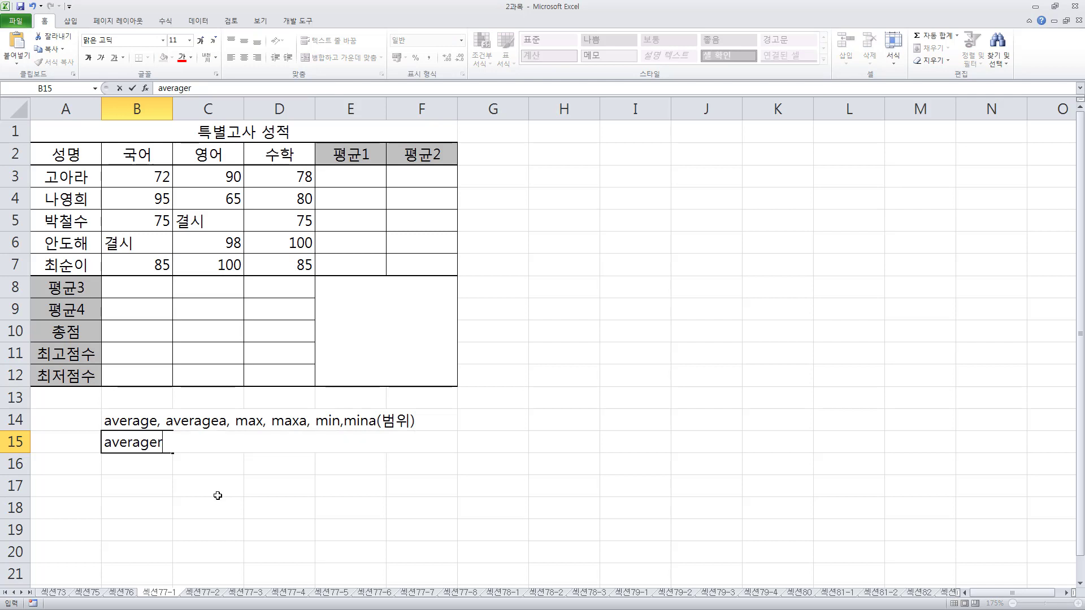
{"action": "key", "text": "BackSpace"}
{"action": "type", "text": "if(족ㄴ"}
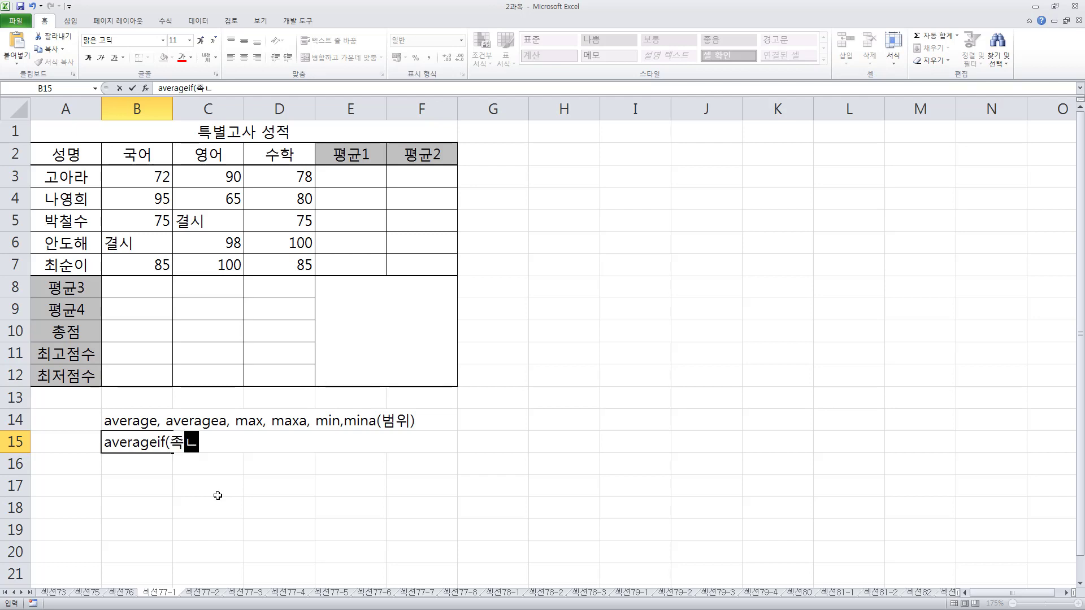
{"action": "key", "text": "BackSpace"}
{"action": "key", "text": "BackSpace"}
{"action": "type", "text": "조저"}
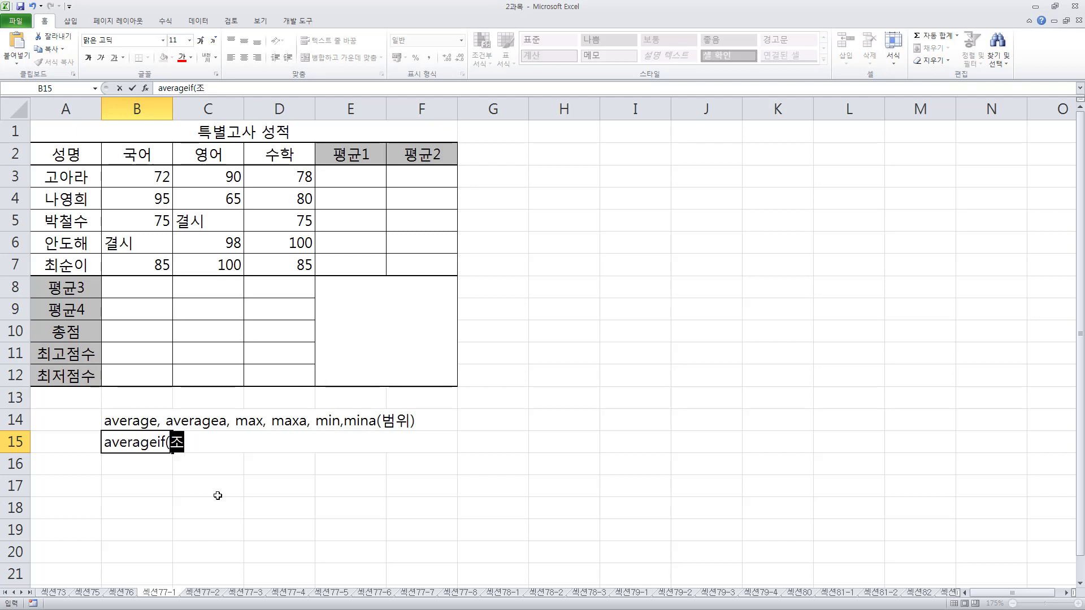
{"action": "key", "text": "BackSpace"}
{"action": "key", "text": "BackSpace"}
{"action": "type", "text": "건범위"}
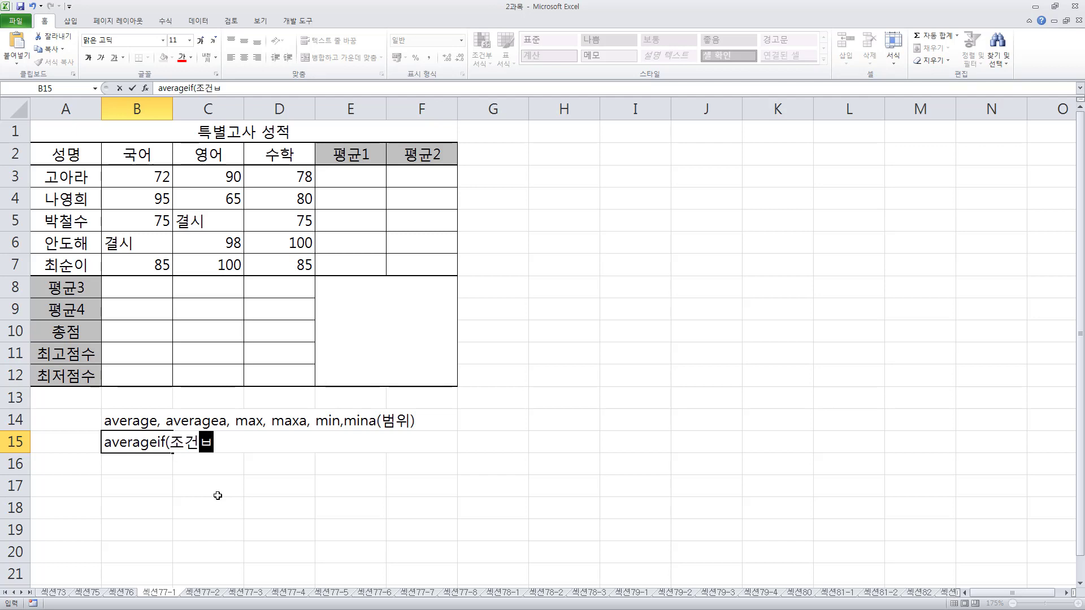
{"action": "type", "text": ","}
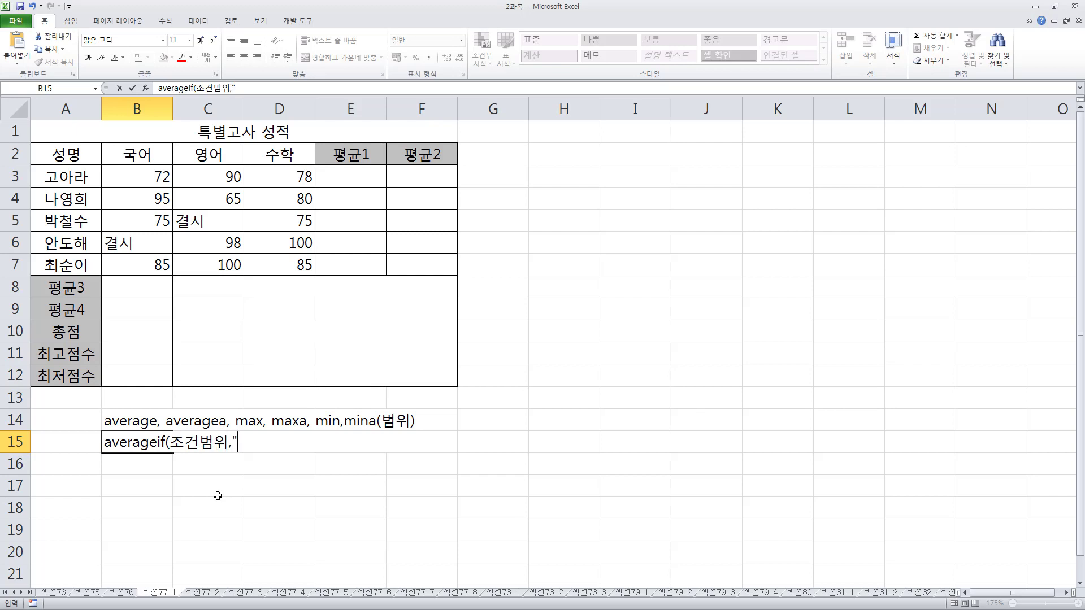
{"action": "type", "text": "\"조거"}
{"action": "type", "text": "\""}
{"action": "type", "text": ",평균ㅂ"}
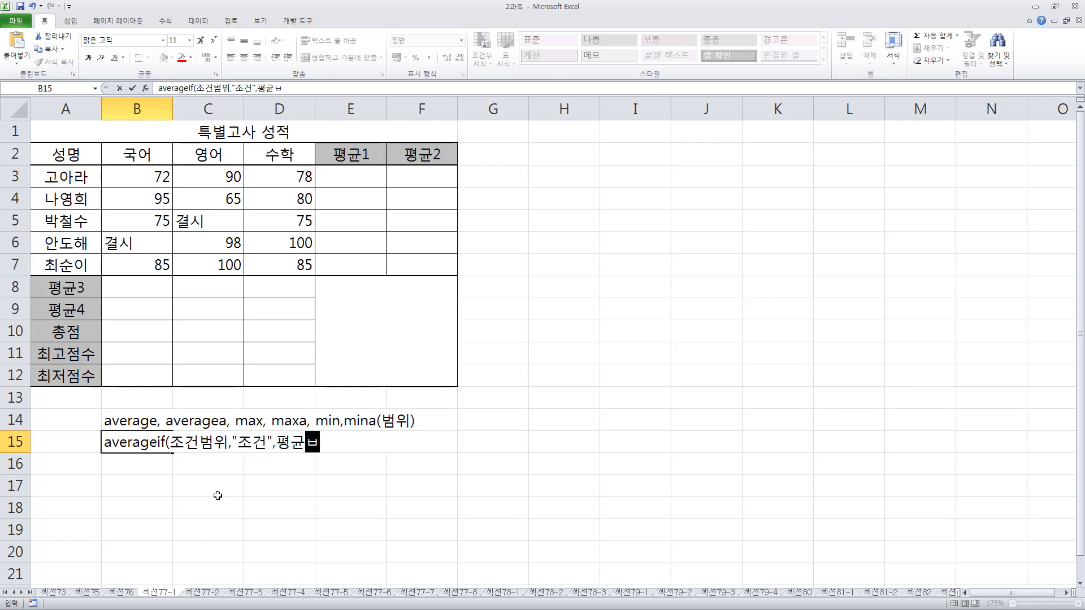
{"action": "type", "text": "범위)"}
{"action": "key", "text": "Return"}
Step: Write the syntax note averageifs(평균범위,조건범위1,"조건1",조건범위2,"조건2"....) in cell B16
{"action": "type", "text": "ㅁ"}
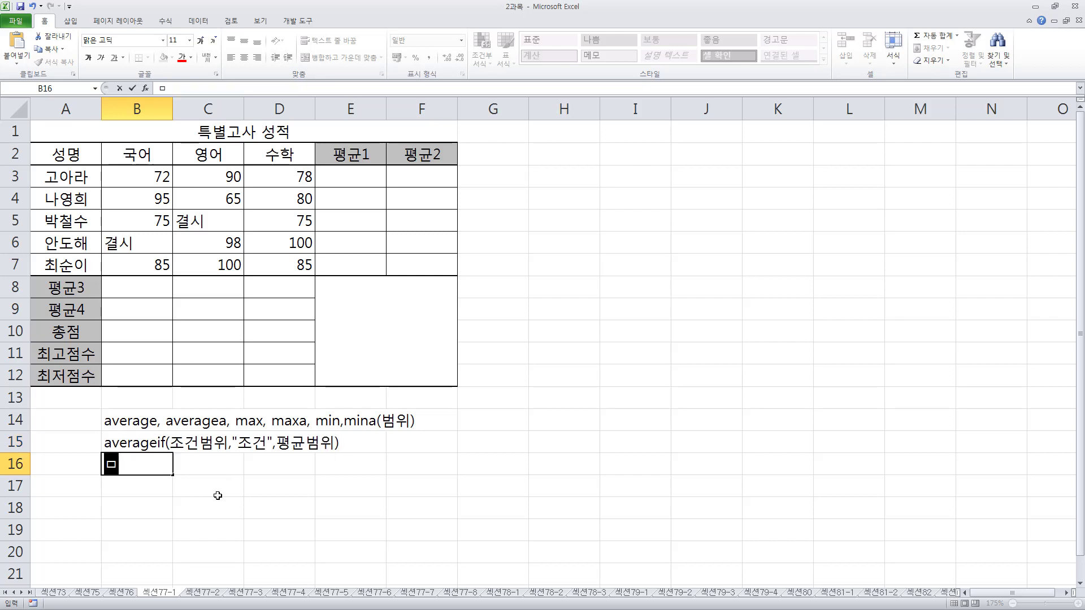
{"action": "key", "text": "BackSpace"}
{"action": "key", "text": "Hangul"}
{"action": "type", "text": "averageis"}
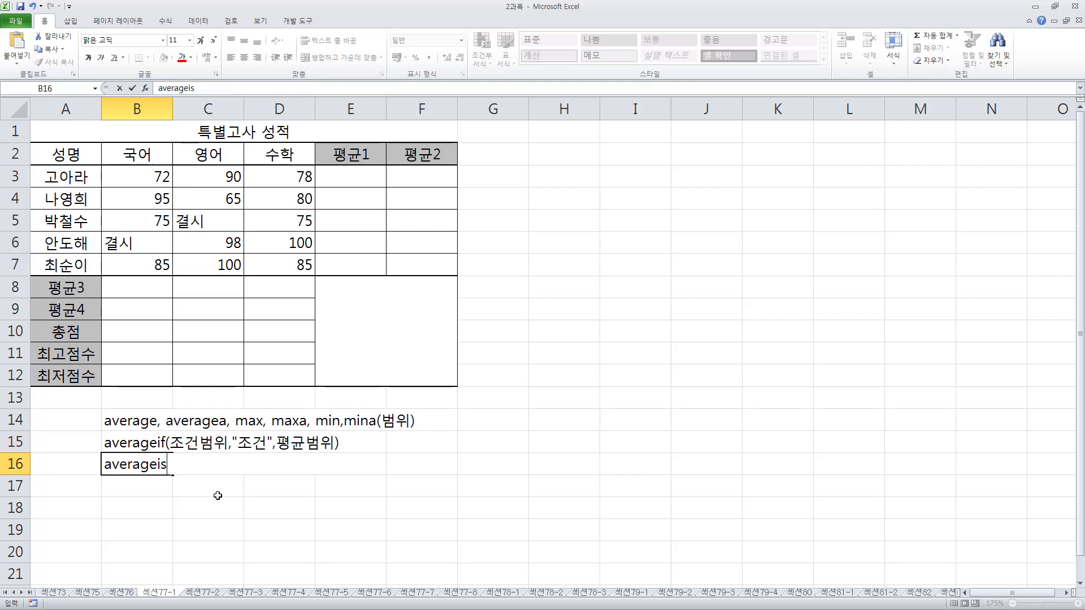
{"action": "key", "text": "BackSpace"}
{"action": "type", "text": "fs(평균버"}
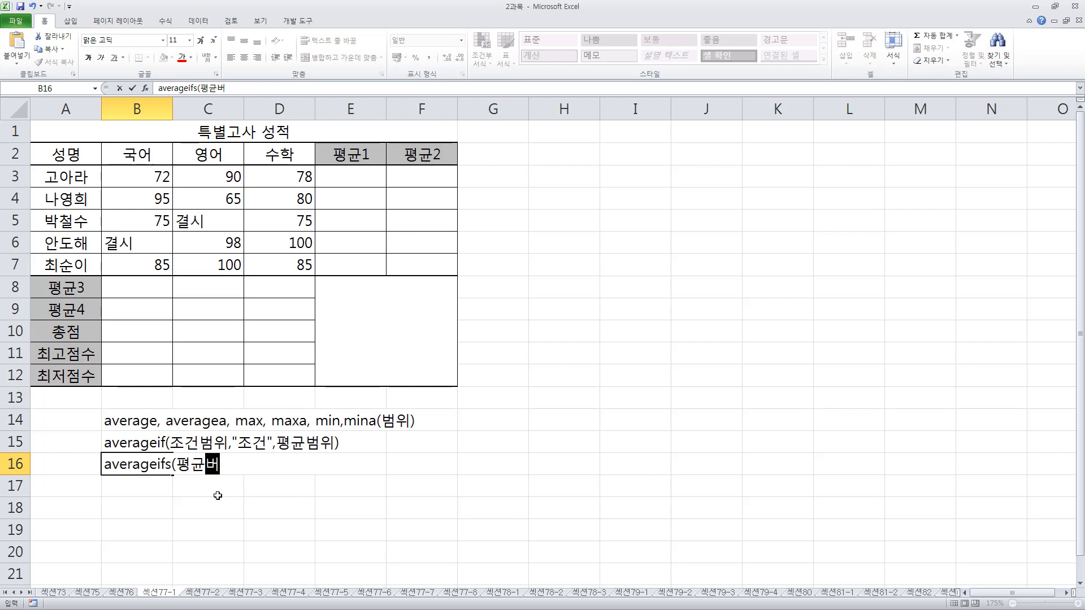
{"action": "type", "text": "범위,조건ㅂ"}
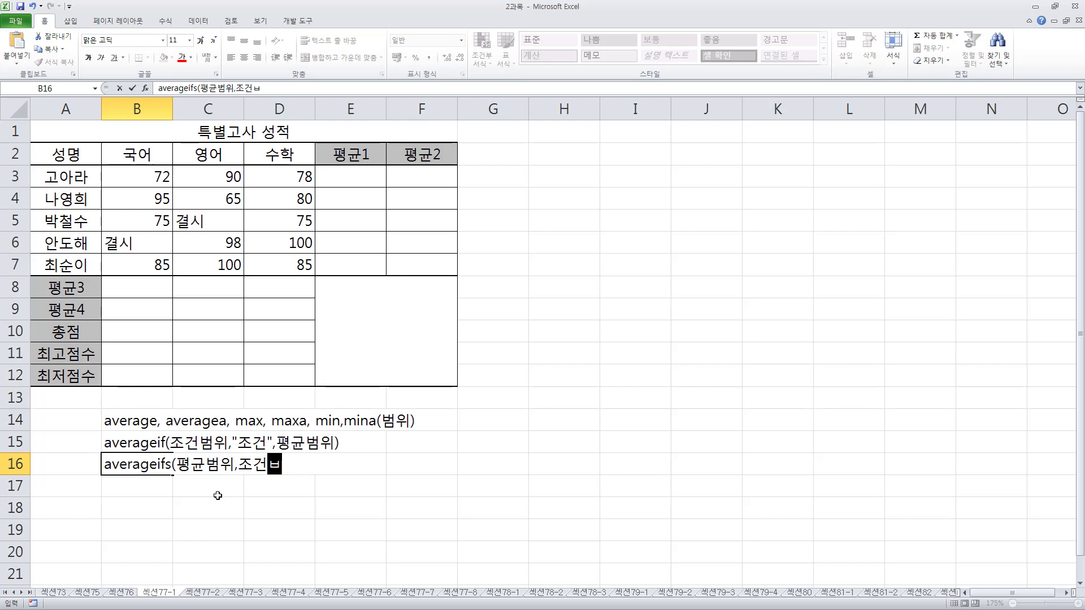
{"action": "type", "text": "범위1"}
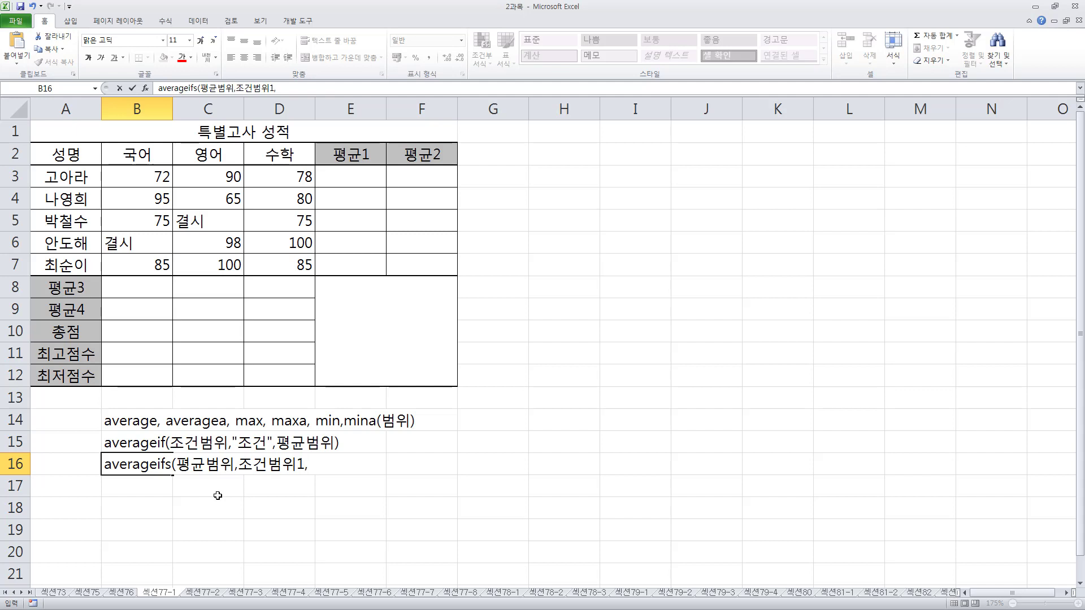
{"action": "type", "text": ",\"조건1\",조건범위2"}
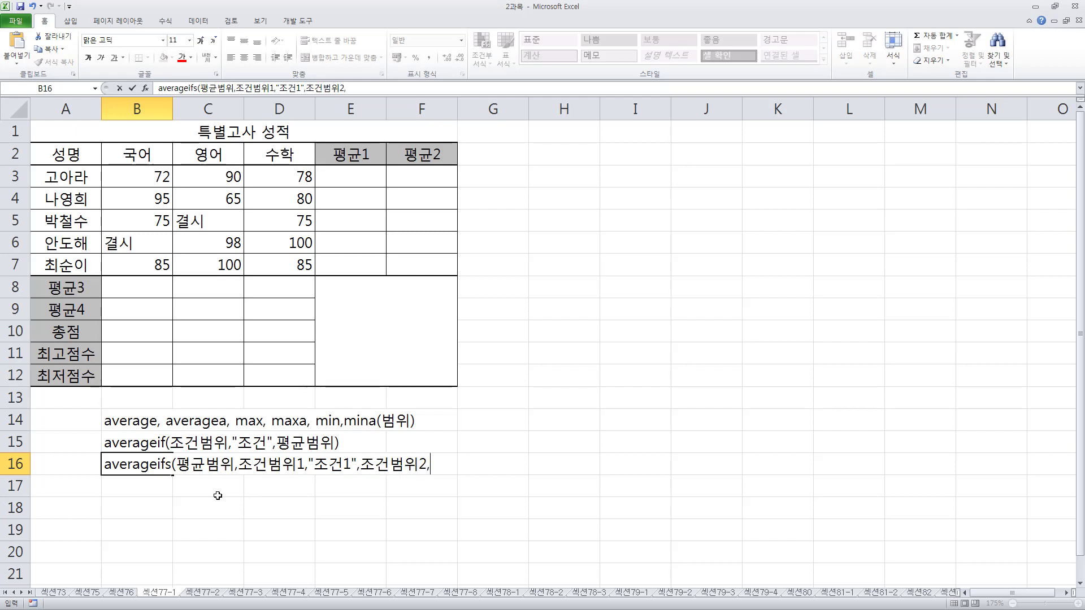
{"action": "type", "text": ",\"조건2\"...."}
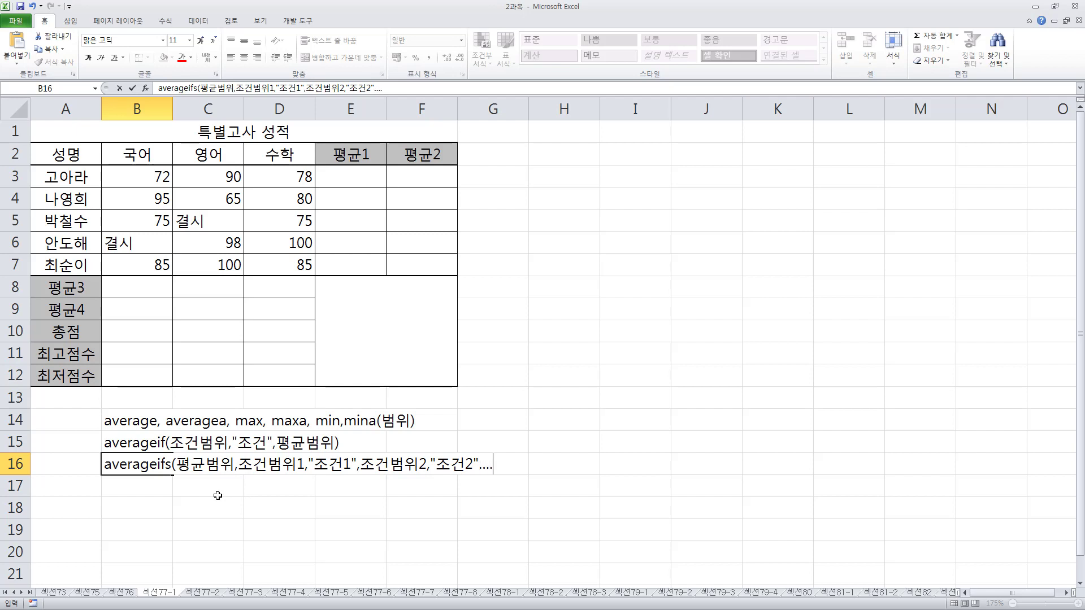
{"action": "type", "text": ")"}
Step: Add spaces between the arguments of the averageifs note in B16 and commit the entry
{"action": "key", "text": "Left"}
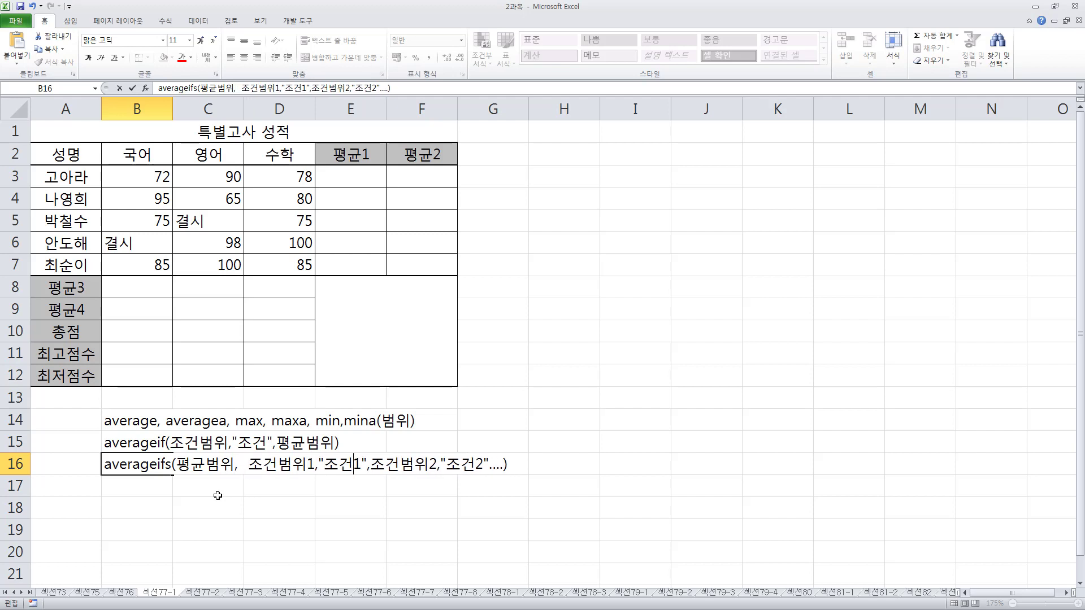
{"action": "key", "text": "Right"}
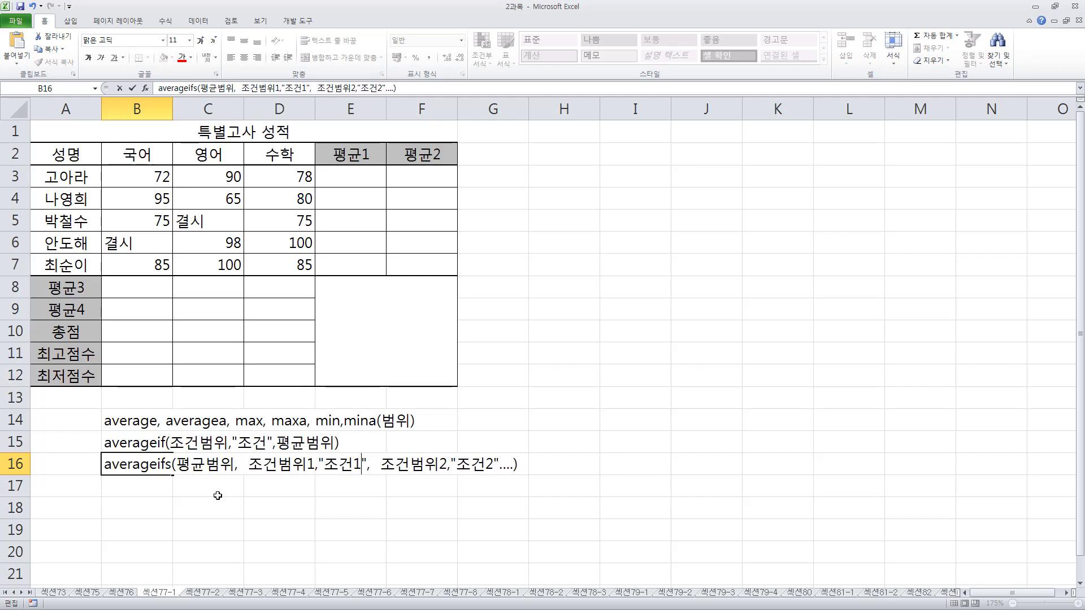
{"action": "key", "text": "Right"}
{"action": "key", "text": "Right"}
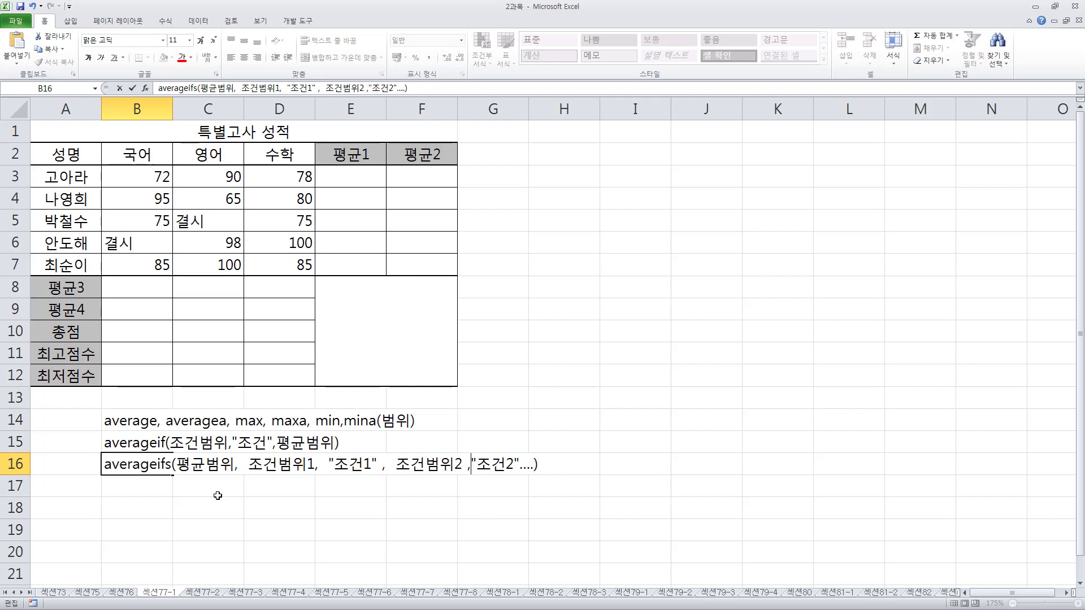
{"action": "key", "text": "Right"}
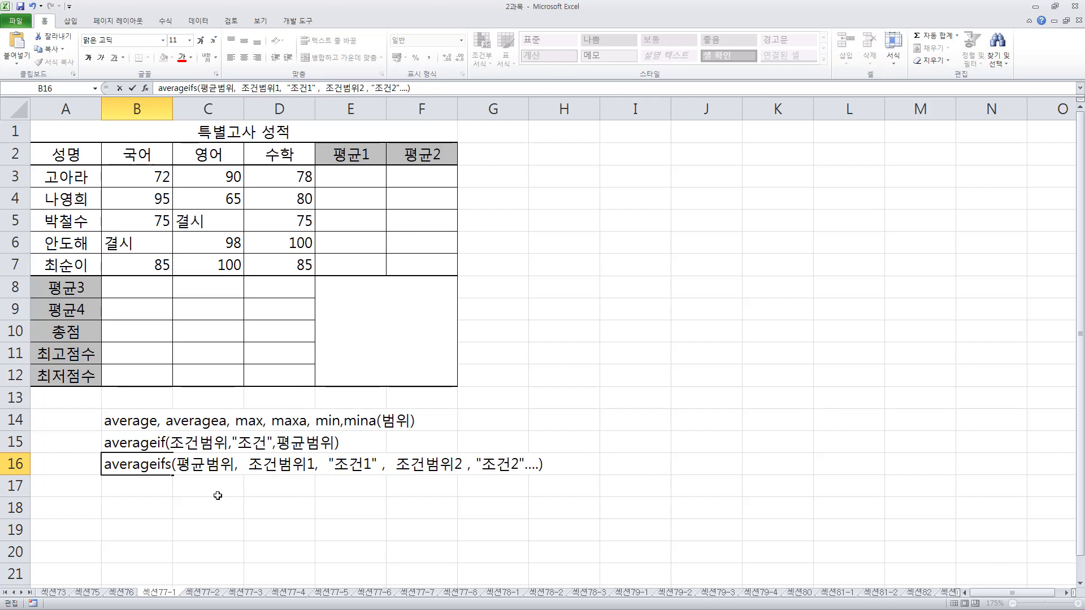
{"action": "left_click", "coordinate": [268, 507]}
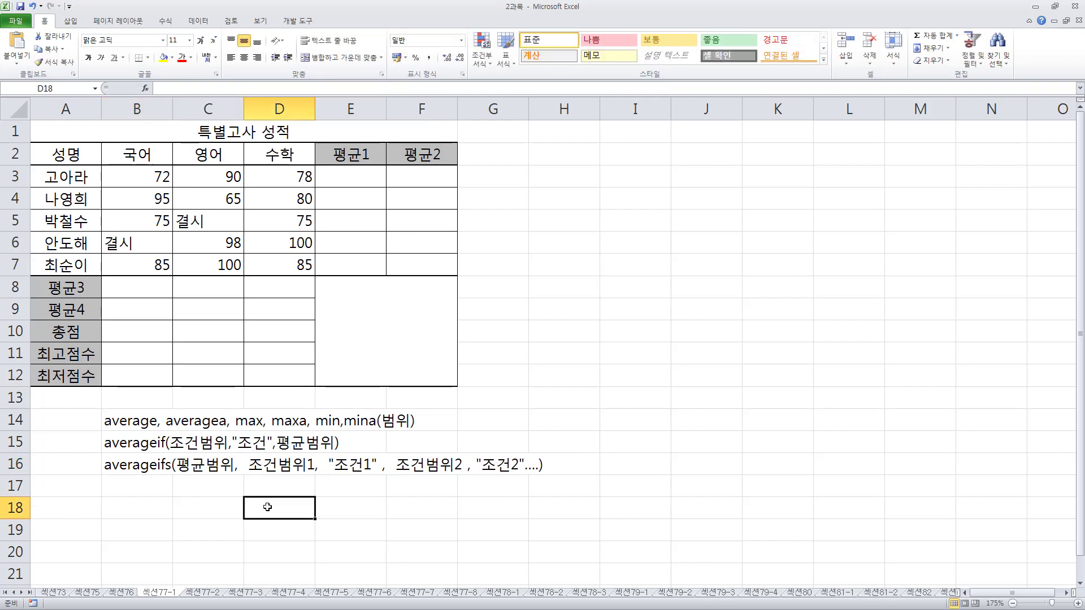
{"action": "left_click_drag", "start_coordinate": [238, 438], "coordinate": [265, 451]}
{"action": "left_click_drag", "start_coordinate": [334, 457], "coordinate": [370, 473]}
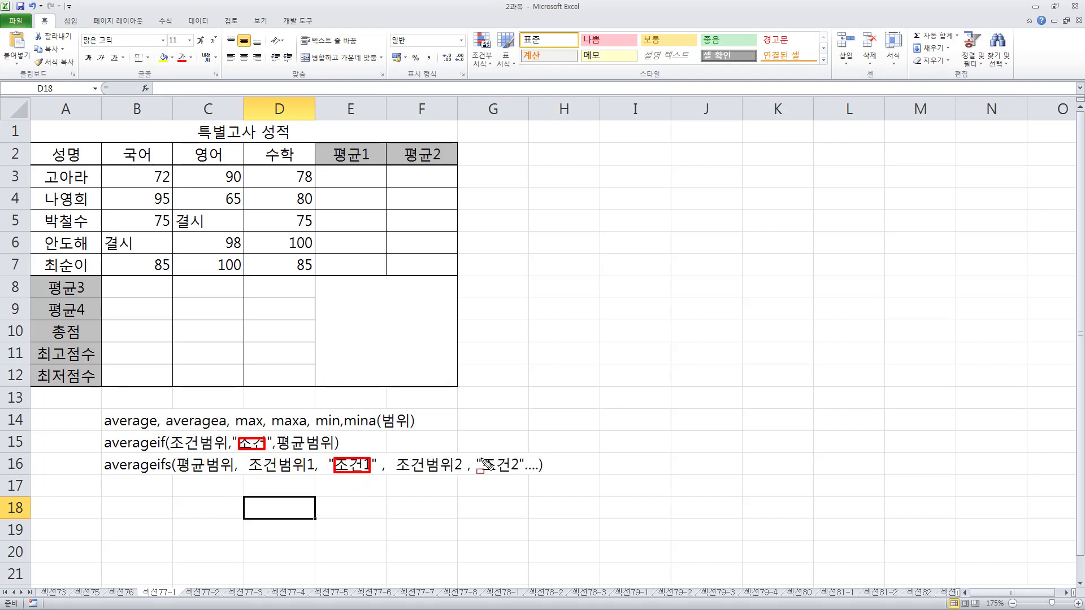
{"action": "left_click_drag", "start_coordinate": [481, 456], "coordinate": [517, 475]}
{"action": "left_click_drag", "start_coordinate": [173, 434], "coordinate": [219, 451]}
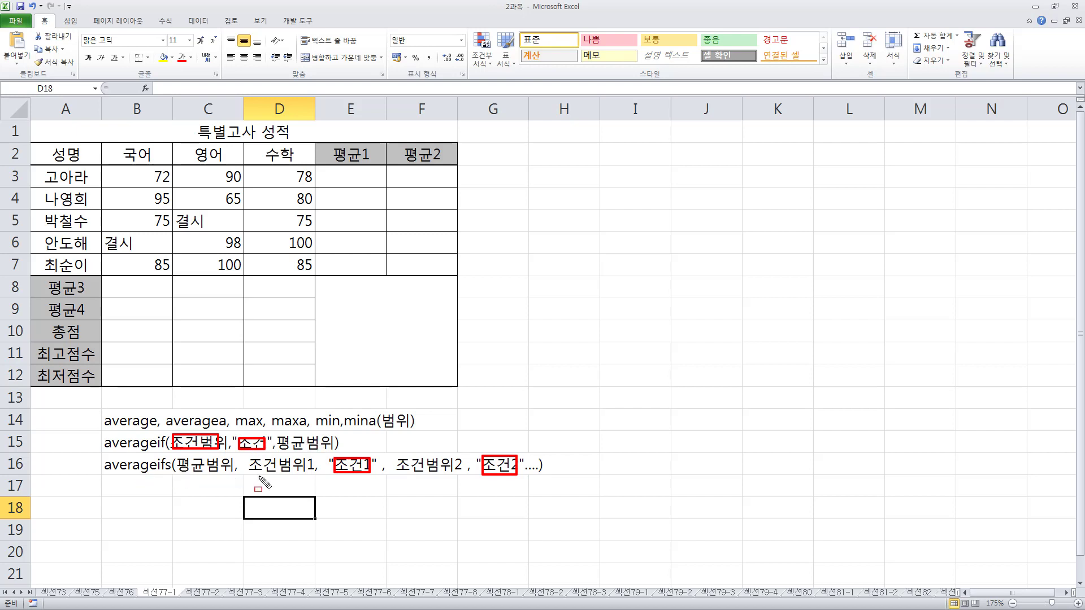
{"action": "left_click_drag", "start_coordinate": [244, 478], "coordinate": [544, 479]}
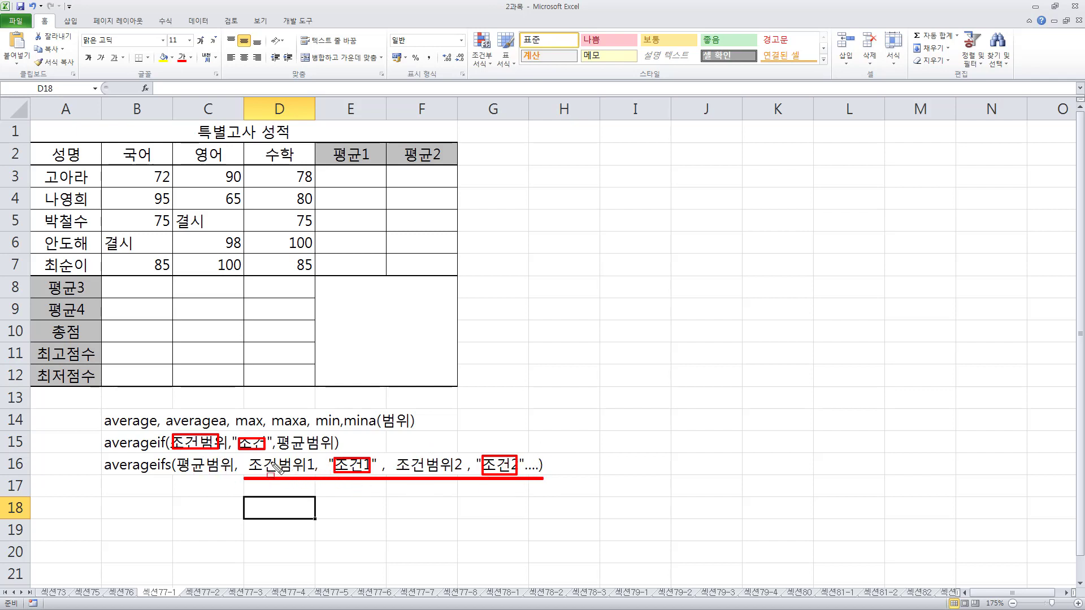
{"action": "left_click_drag", "start_coordinate": [256, 457], "coordinate": [302, 495]}
{"action": "left_click_drag", "start_coordinate": [338, 450], "coordinate": [367, 502]}
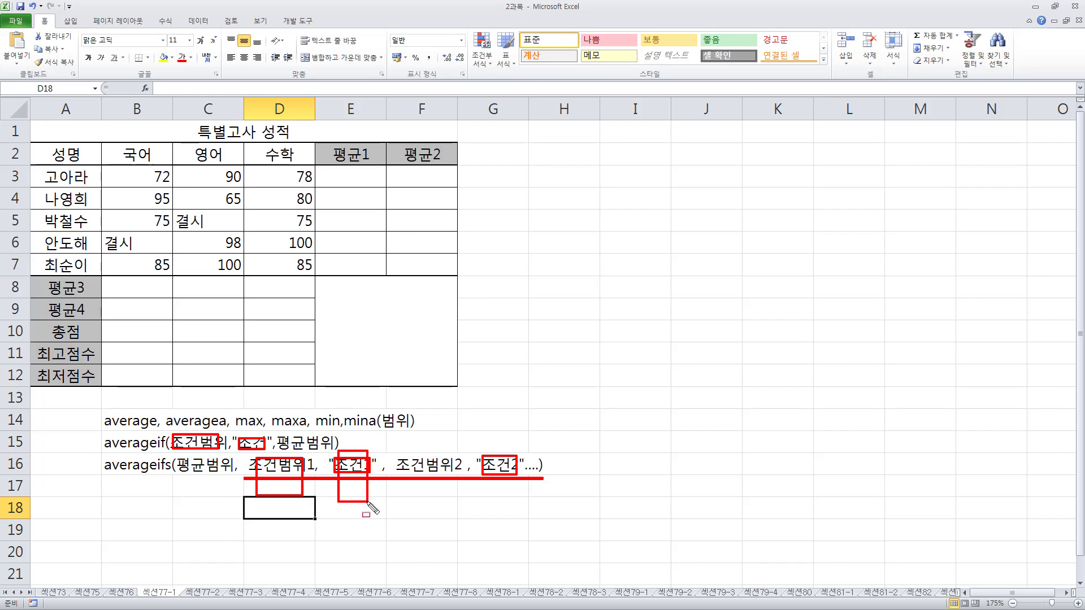
{"action": "left_click_drag", "start_coordinate": [405, 447], "coordinate": [461, 508]}
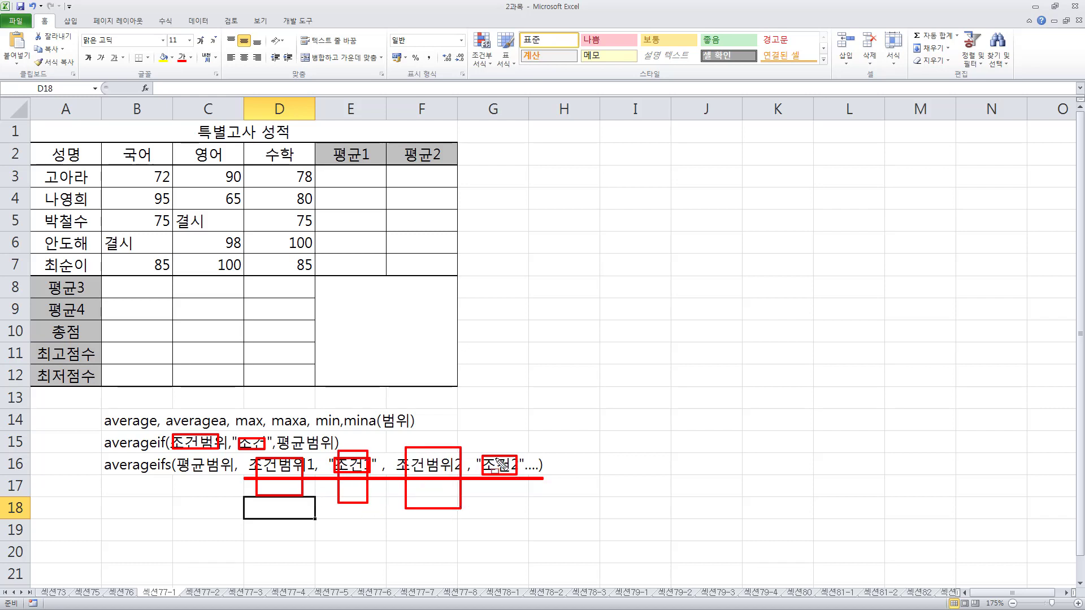
{"action": "left_click_drag", "start_coordinate": [486, 444], "coordinate": [515, 511]}
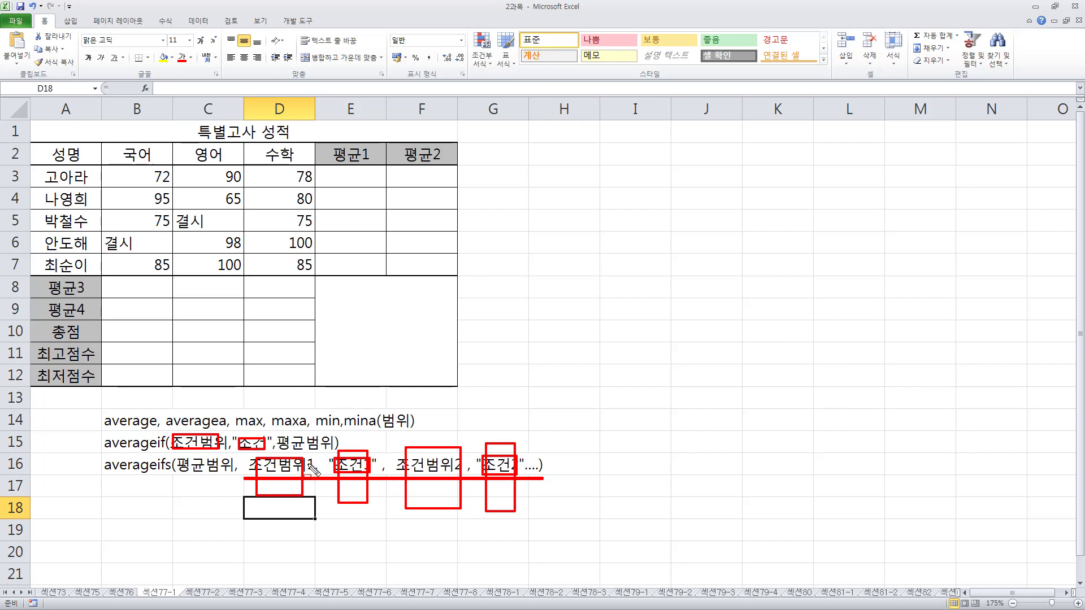
{"action": "key", "text": "Escape"}
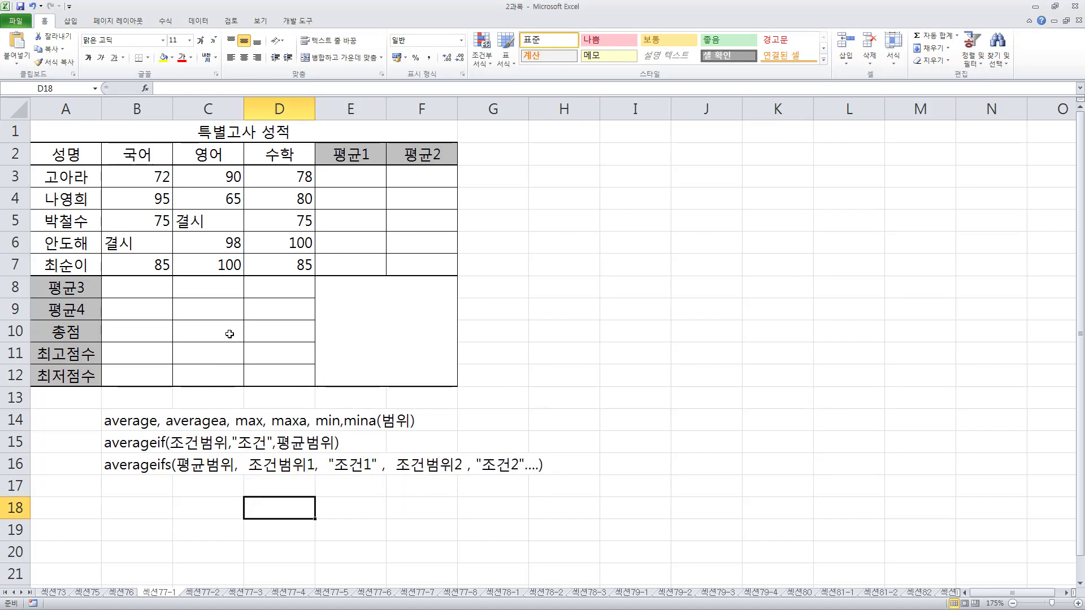
Step: Select cell E3 and examine the scores in B3:D7 along with the 평균1 and 평균2 columns
{"action": "left_click", "coordinate": [374, 177]}
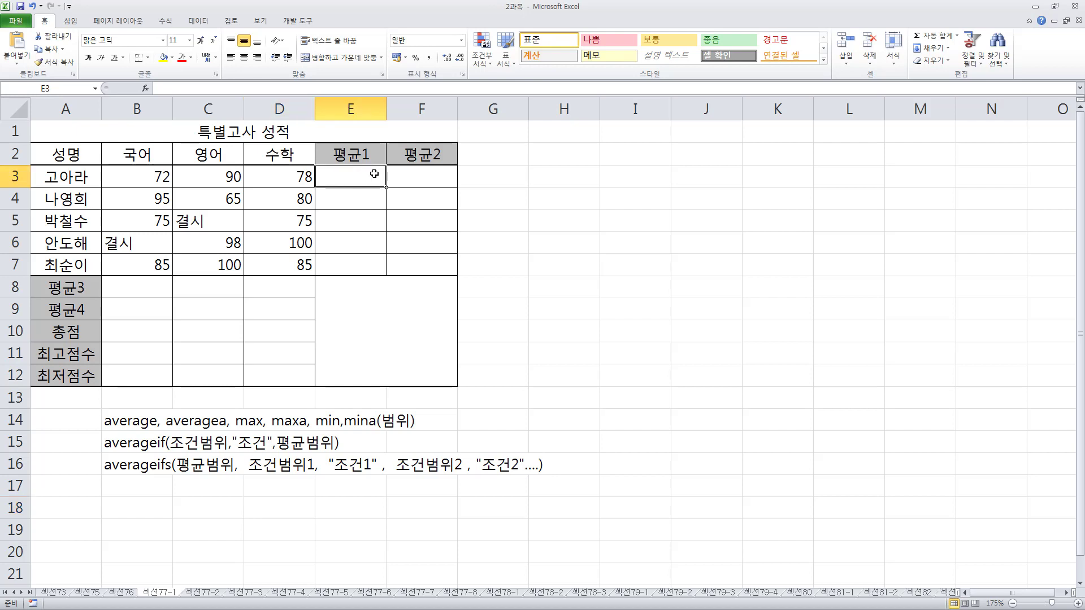
{"action": "left_click", "coordinate": [350, 152]}
{"action": "left_click", "coordinate": [404, 152]}
{"action": "left_click_drag", "start_coordinate": [343, 178], "coordinate": [376, 179]}
{"action": "mouse_move", "coordinate": [112, 168]}
{"action": "left_mouse_down"}
{"action": "mouse_move", "coordinate": [175, 201]}
{"action": "mouse_move", "coordinate": [331, 195]}
{"action": "mouse_move", "coordinate": [299, 272]}
{"action": "left_mouse_up"}
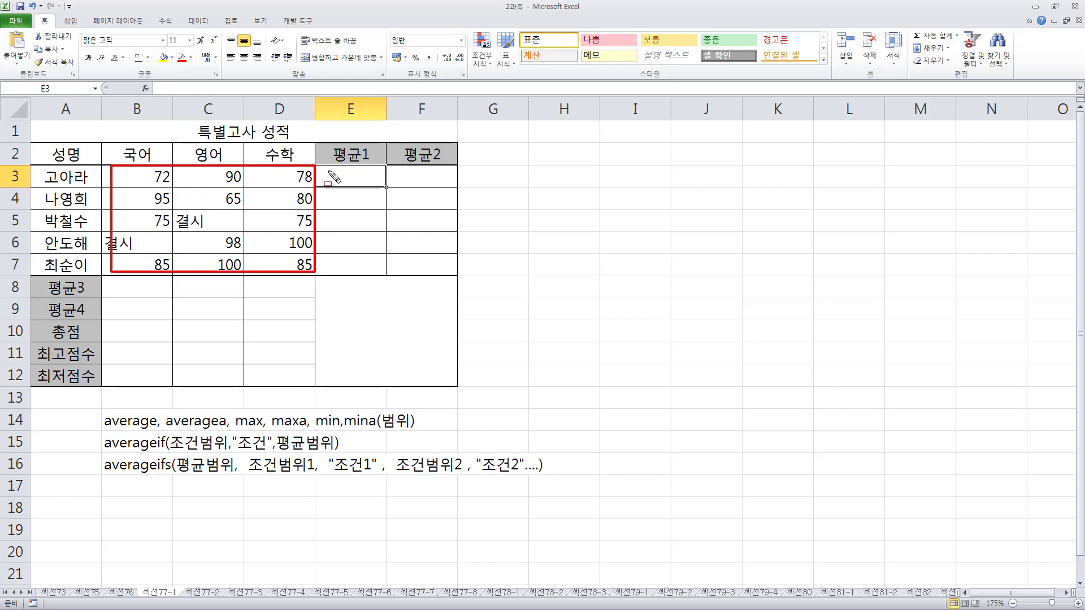
{"action": "left_click_drag", "start_coordinate": [329, 168], "coordinate": [370, 270]}
{"action": "mouse_move", "coordinate": [406, 168]}
{"action": "left_mouse_down"}
{"action": "mouse_move", "coordinate": [418, 252]}
{"action": "mouse_move", "coordinate": [450, 273]}
{"action": "left_mouse_up"}
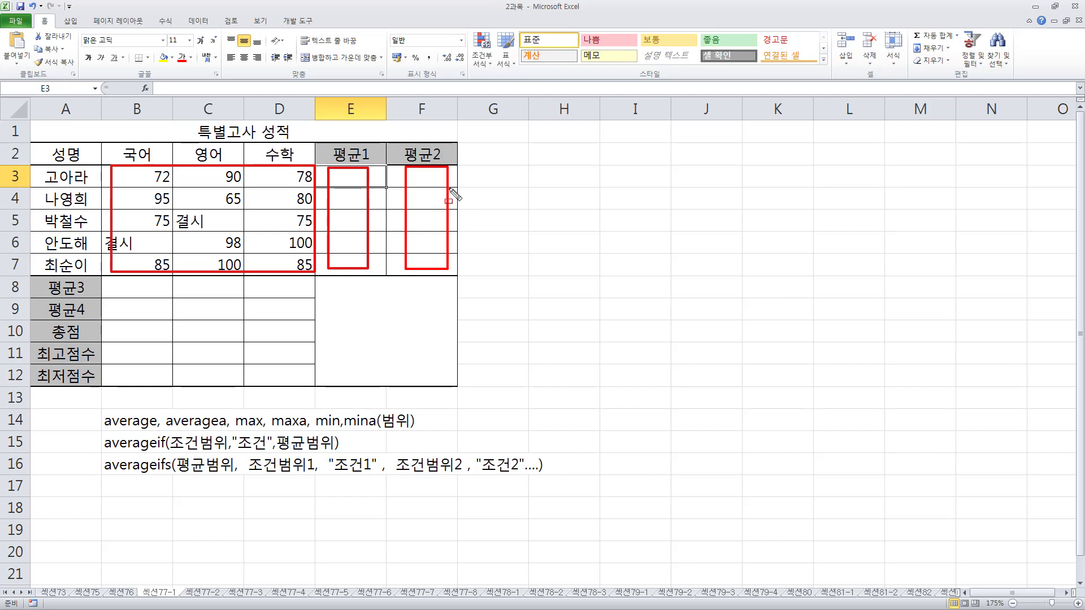
{"action": "key", "text": "Escape"}
Step: Enter the formula =AVERAGE(B3:D3) in cell E3 for the first student's 평균1
{"action": "type", "text": "=ㅁㅠ"}
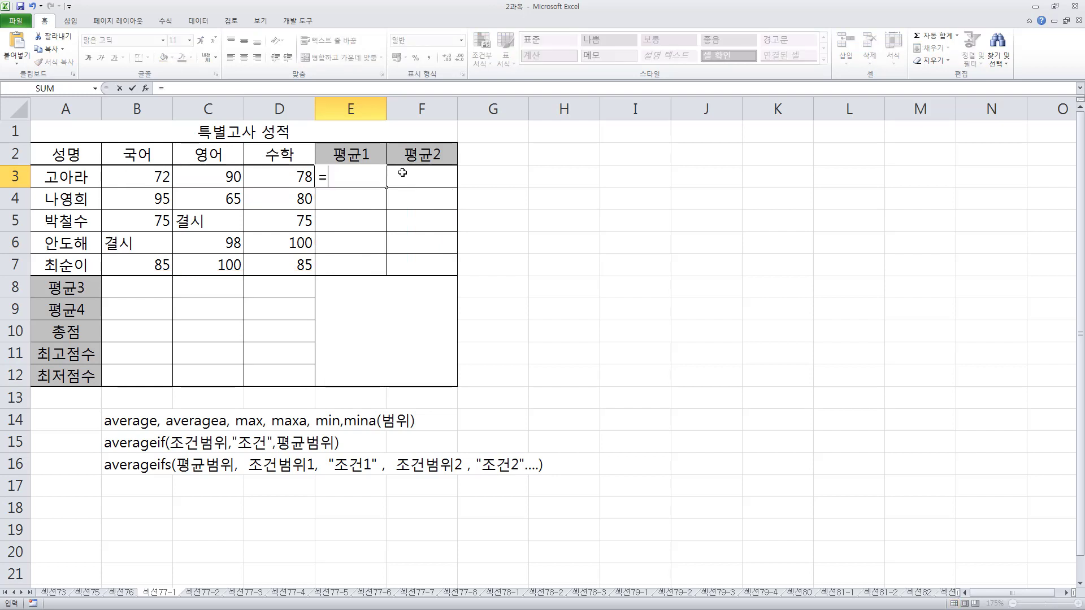
{"action": "key", "text": "BackSpace"}
{"action": "key", "text": "BackSpace"}
{"action": "key", "text": "Hangul"}
{"action": "type", "text": "aver"}
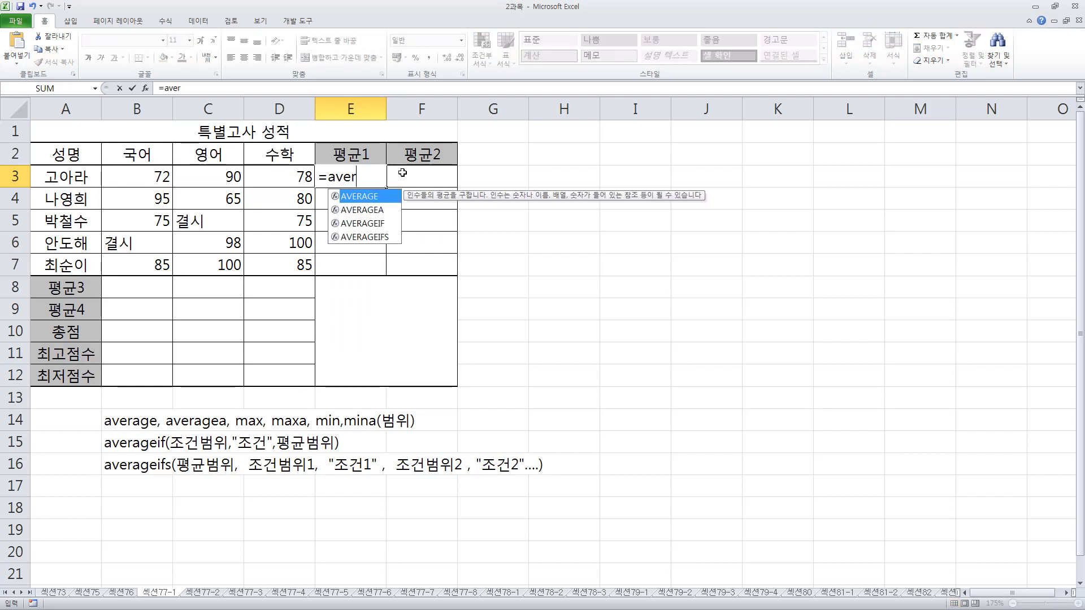
{"action": "type", "text": "a"}
{"action": "key", "text": "Tab"}
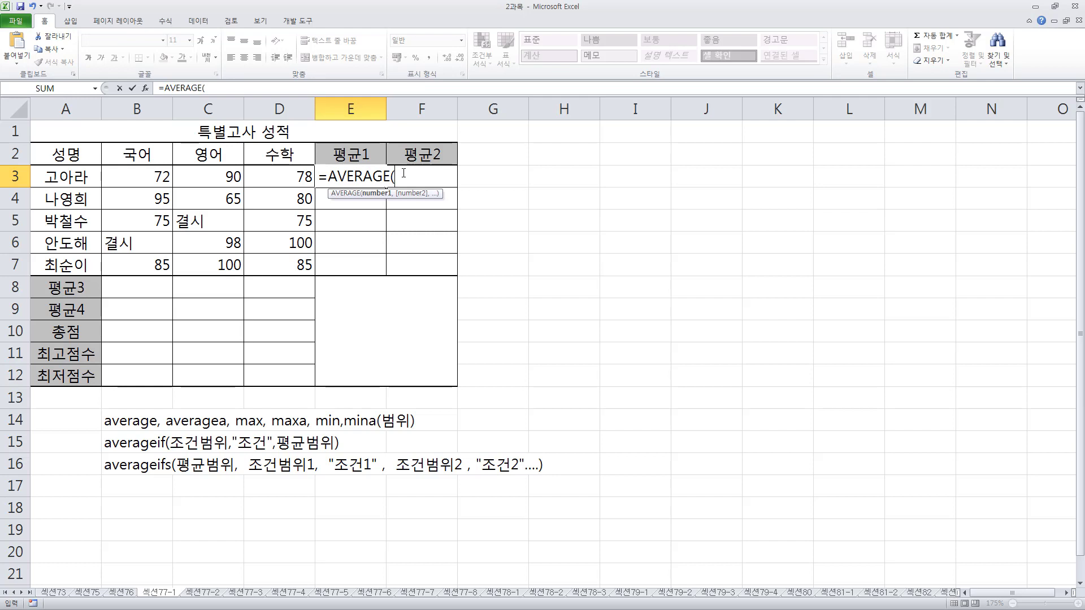
{"action": "left_click_drag", "start_coordinate": [270, 174], "coordinate": [148, 175]}
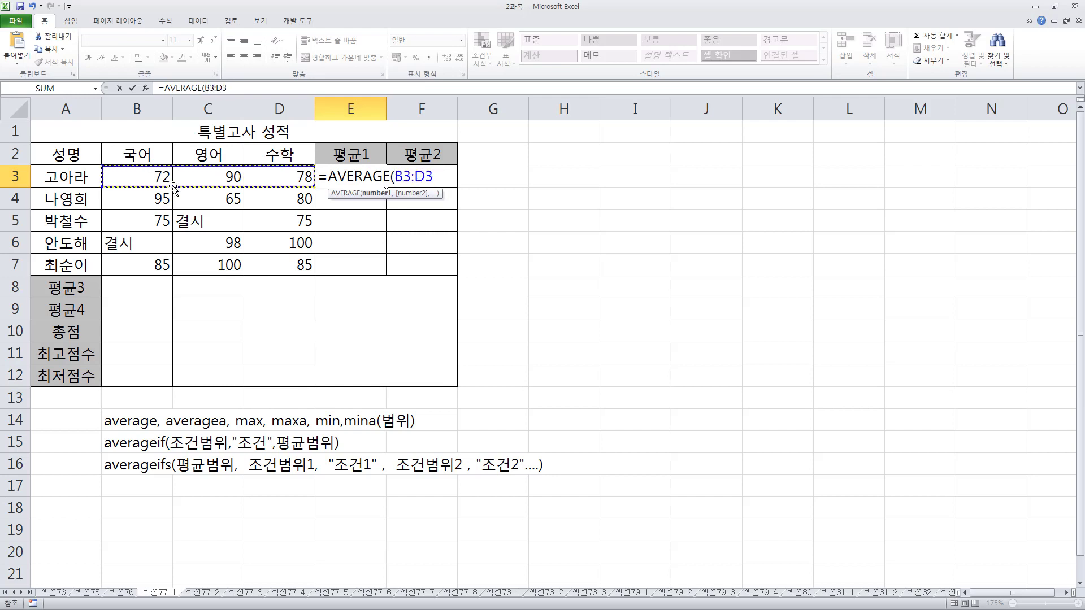
{"action": "key", "text": "Return"}
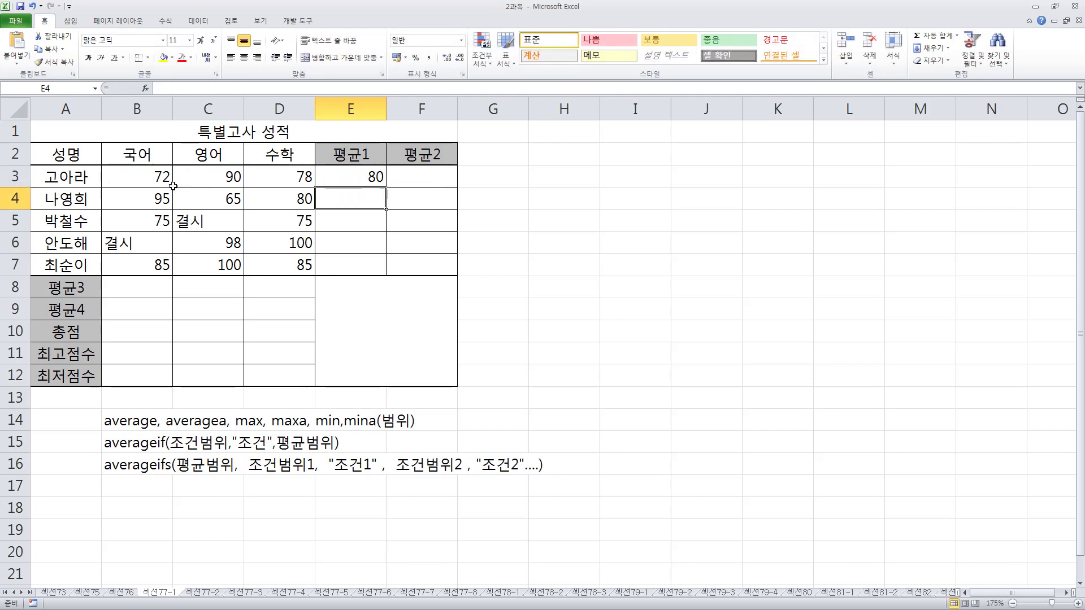
Step: Enter the formula =averagea(B3:D3) in cell F3 for the first student's 평균2
{"action": "key", "text": "Up"}
{"action": "key", "text": "Right"}
{"action": "type", "text": "="}
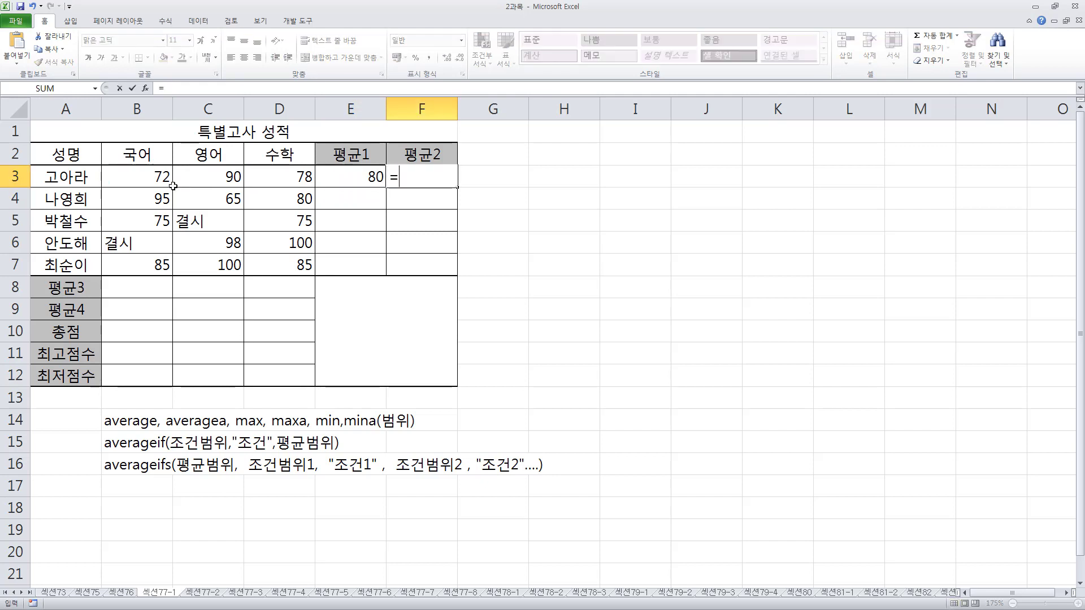
{"action": "type", "text": "averagea("}
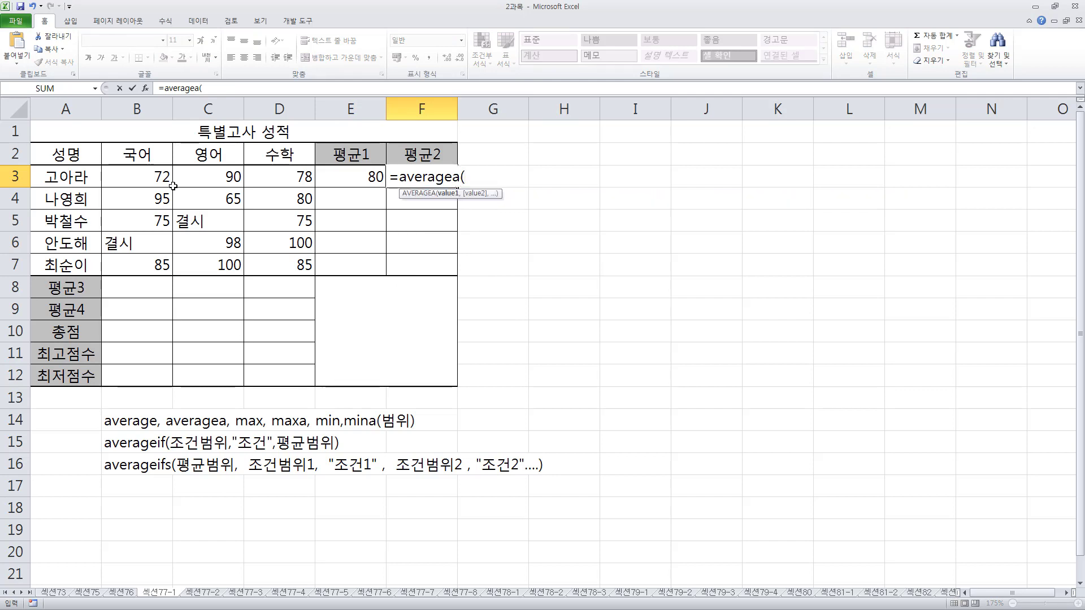
{"action": "key", "text": "Left"}
{"action": "key", "text": "Left"}
{"action": "key", "text": "shift+Left"}
{"action": "key", "text": "shift+Left"}
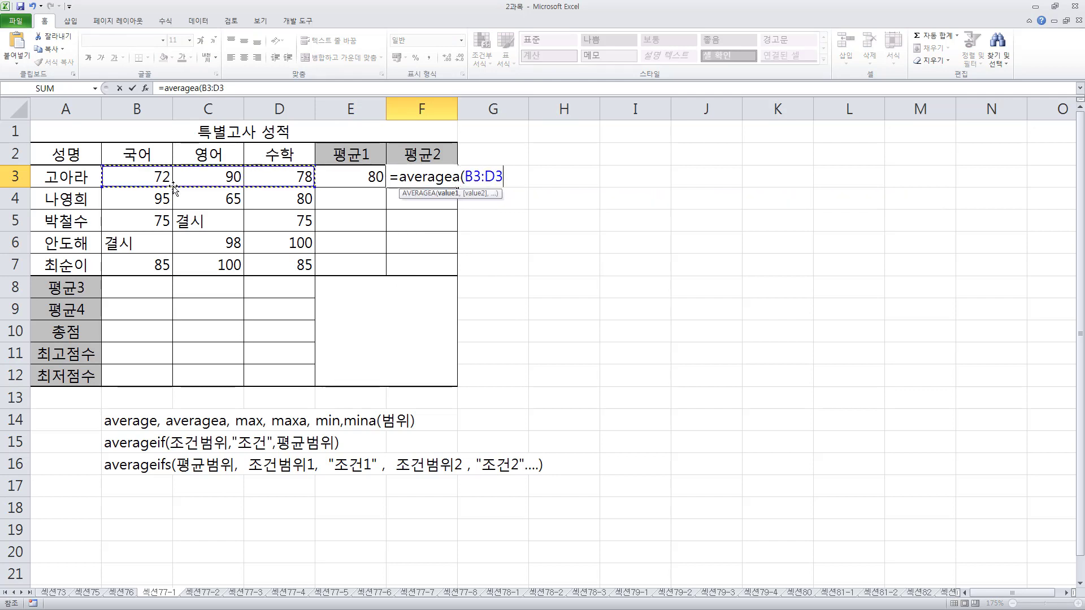
{"action": "key", "text": "Return"}
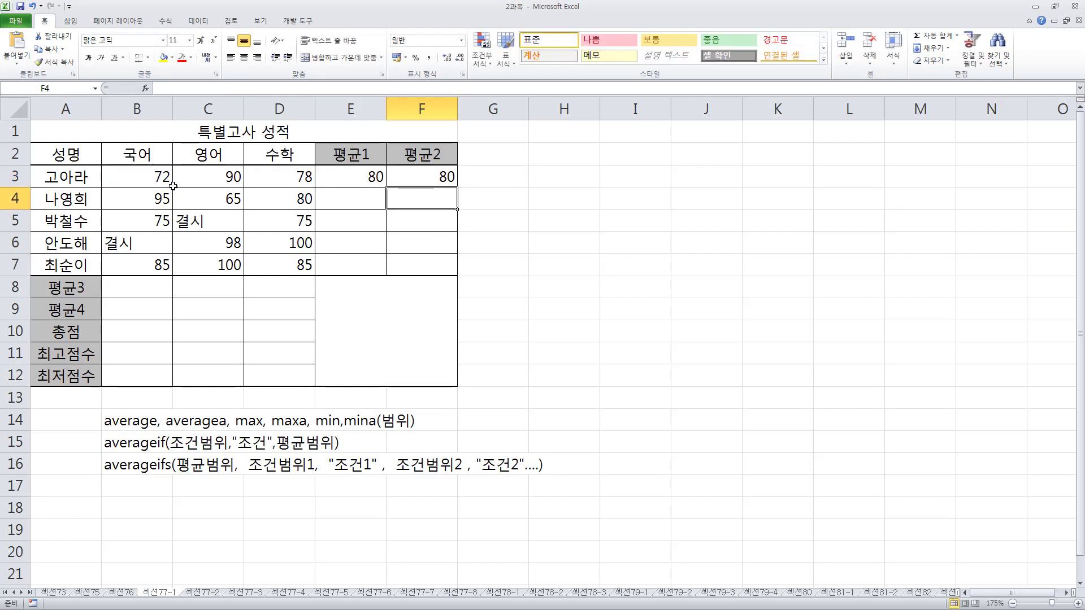
Step: Fill the 평균1 formula down through E7 and the 평균2 formula down through F7
{"action": "left_click", "coordinate": [365, 173]}
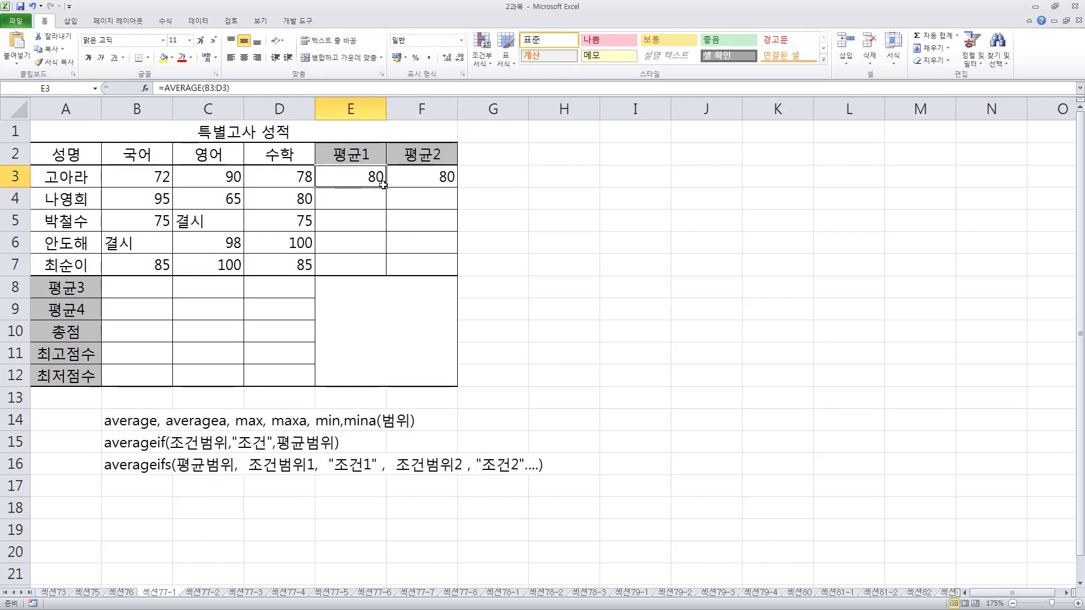
{"action": "left_click_drag", "start_coordinate": [388, 188], "coordinate": [380, 269]}
{"action": "left_click", "coordinate": [427, 183]}
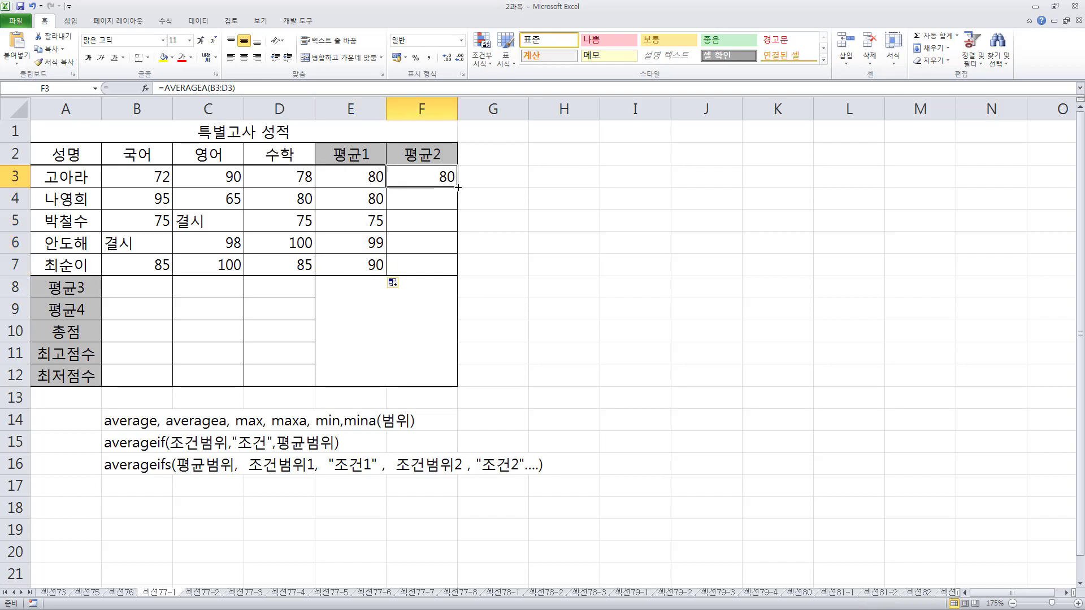
{"action": "left_click_drag", "start_coordinate": [458, 187], "coordinate": [450, 272]}
{"action": "left_click", "coordinate": [546, 198]}
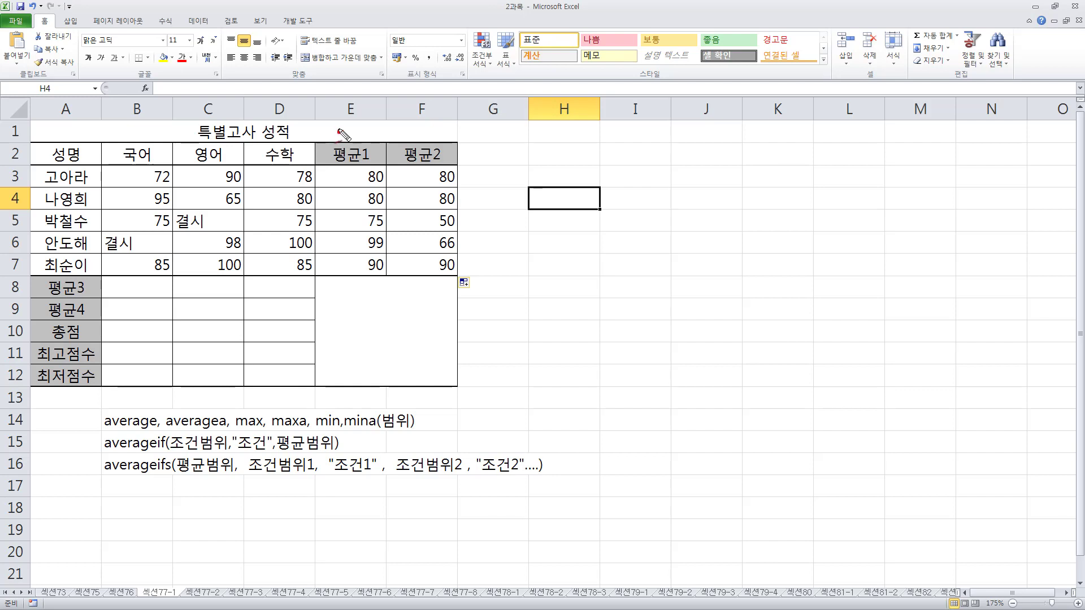
Step: Compare the 평균1 and 평균2 values in rows 3 to 7, noting which rows contain 결시
{"action": "mouse_move", "coordinate": [338, 129]}
{"action": "left_mouse_down"}
{"action": "mouse_move", "coordinate": [347, 141]}
{"action": "mouse_move", "coordinate": [364, 118]}
{"action": "mouse_move", "coordinate": [415, 135]}
{"action": "mouse_move", "coordinate": [440, 118]}
{"action": "left_mouse_up"}
{"action": "left_click_drag", "start_coordinate": [148, 174], "coordinate": [146, 207]}
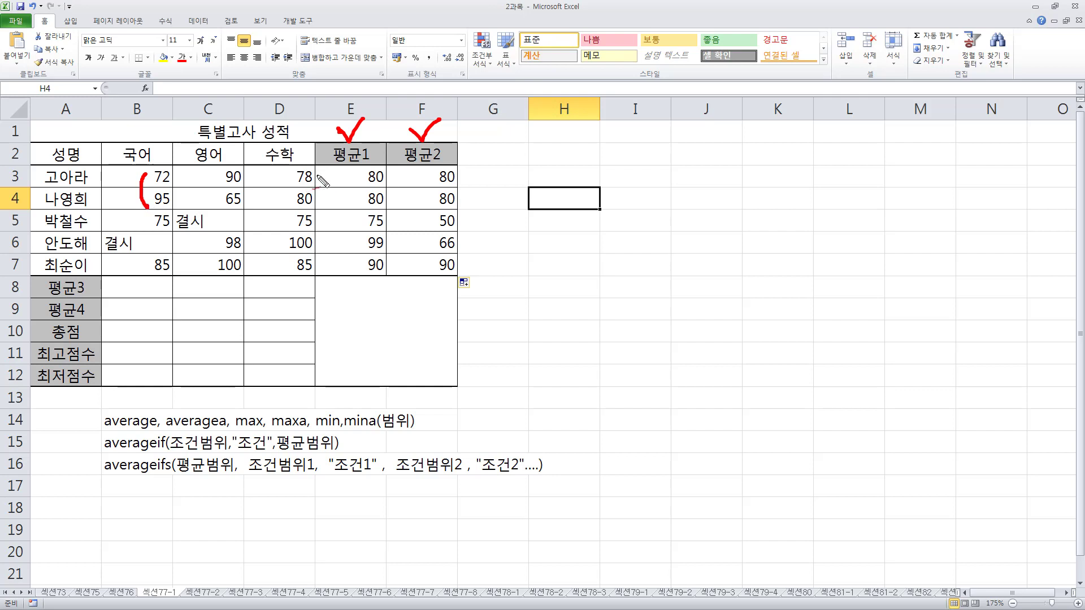
{"action": "left_click_drag", "start_coordinate": [320, 176], "coordinate": [322, 208]}
{"action": "left_click_drag", "start_coordinate": [138, 259], "coordinate": [142, 274]}
{"action": "mouse_move", "coordinate": [319, 254]}
{"action": "left_mouse_down"}
{"action": "mouse_move", "coordinate": [322, 276]}
{"action": "mouse_move", "coordinate": [481, 270]}
{"action": "left_mouse_up"}
{"action": "left_click_drag", "start_coordinate": [361, 189], "coordinate": [446, 185]}
{"action": "left_click_drag", "start_coordinate": [355, 207], "coordinate": [474, 201]}
{"action": "left_click_drag", "start_coordinate": [207, 231], "coordinate": [227, 214]}
{"action": "left_click_drag", "start_coordinate": [138, 242], "coordinate": [150, 238]}
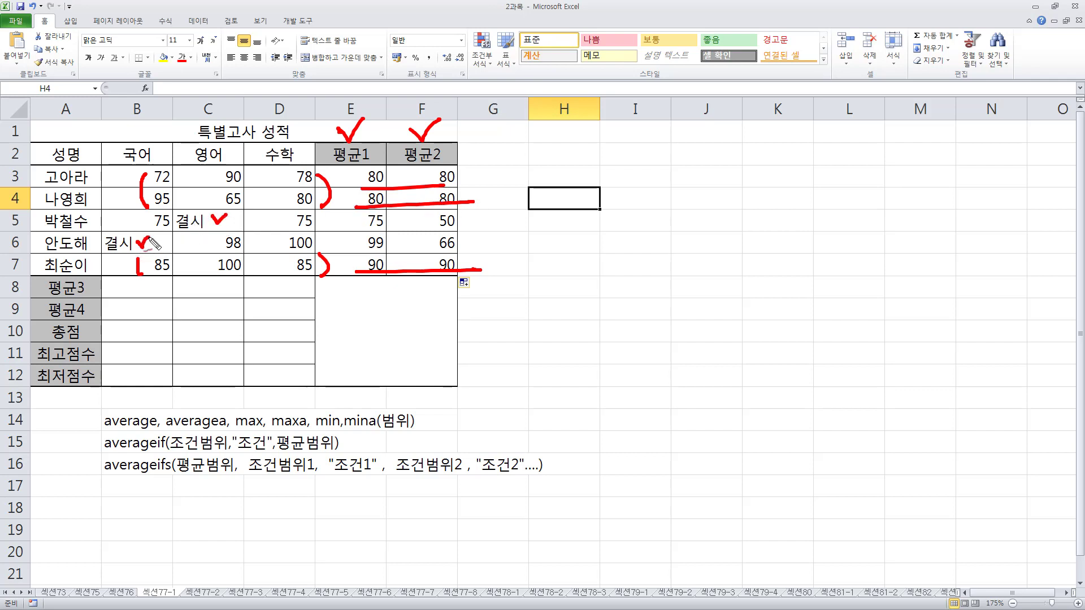
{"action": "left_click_drag", "start_coordinate": [356, 230], "coordinate": [462, 227]}
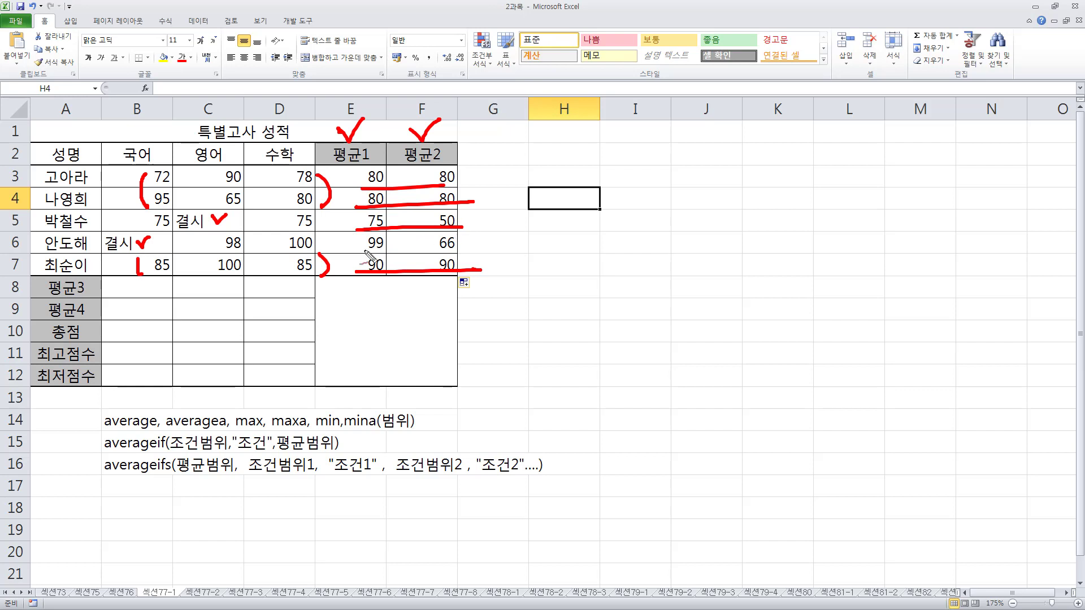
{"action": "left_click_drag", "start_coordinate": [356, 251], "coordinate": [466, 249]}
{"action": "key", "text": "Escape"}
Step: Examine the 평균1 values in E5:E6 against the numeric scores in rows 5 and 6
{"action": "mouse_move", "coordinate": [370, 217]}
{"action": "left_mouse_down"}
{"action": "mouse_move", "coordinate": [382, 213]}
{"action": "mouse_move", "coordinate": [361, 213]}
{"action": "mouse_move", "coordinate": [361, 254]}
{"action": "mouse_move", "coordinate": [389, 255]}
{"action": "left_mouse_up"}
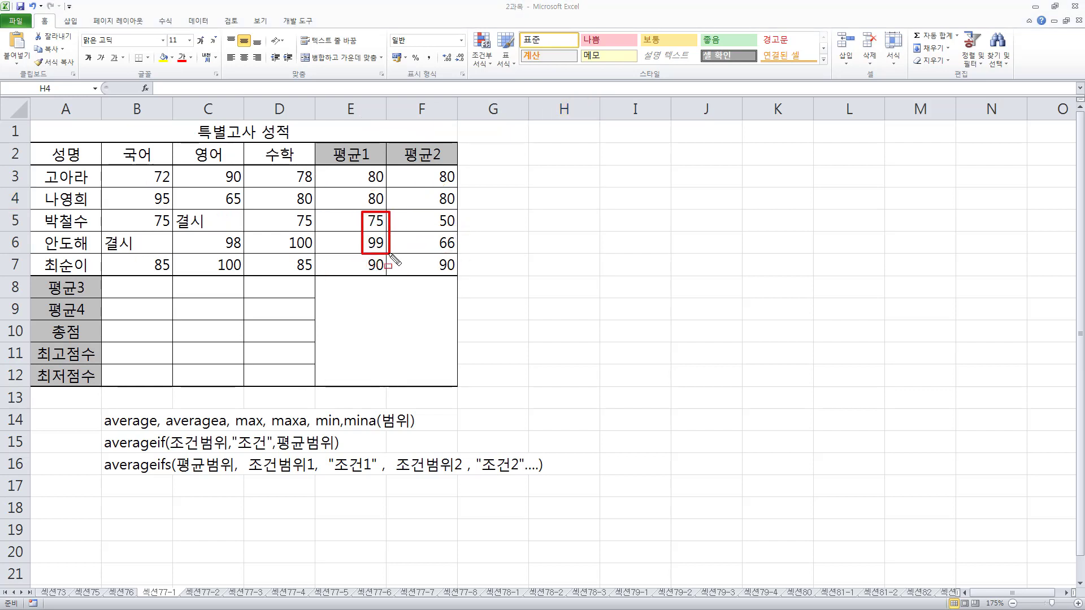
{"action": "left_click_drag", "start_coordinate": [140, 212], "coordinate": [170, 231]}
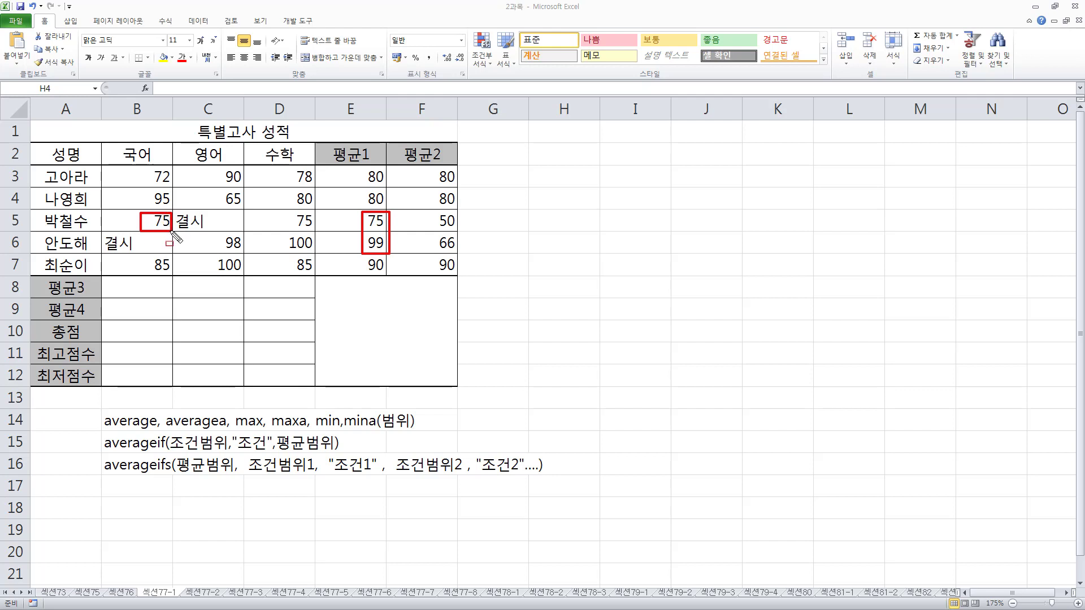
{"action": "left_click_drag", "start_coordinate": [292, 211], "coordinate": [321, 229]}
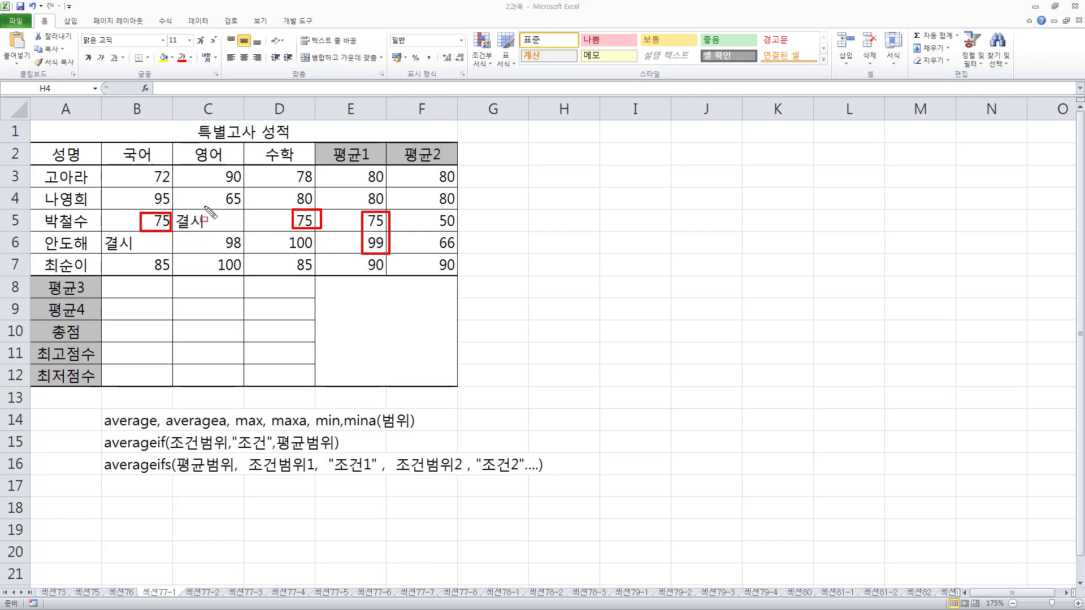
{"action": "left_click", "coordinate": [157, 222]}
{"action": "left_click", "coordinate": [295, 221]}
{"action": "left_click", "coordinate": [366, 221]}
{"action": "mouse_move", "coordinate": [215, 235]}
{"action": "left_mouse_down"}
{"action": "mouse_move", "coordinate": [223, 248]}
{"action": "mouse_move", "coordinate": [308, 253]}
{"action": "left_mouse_up"}
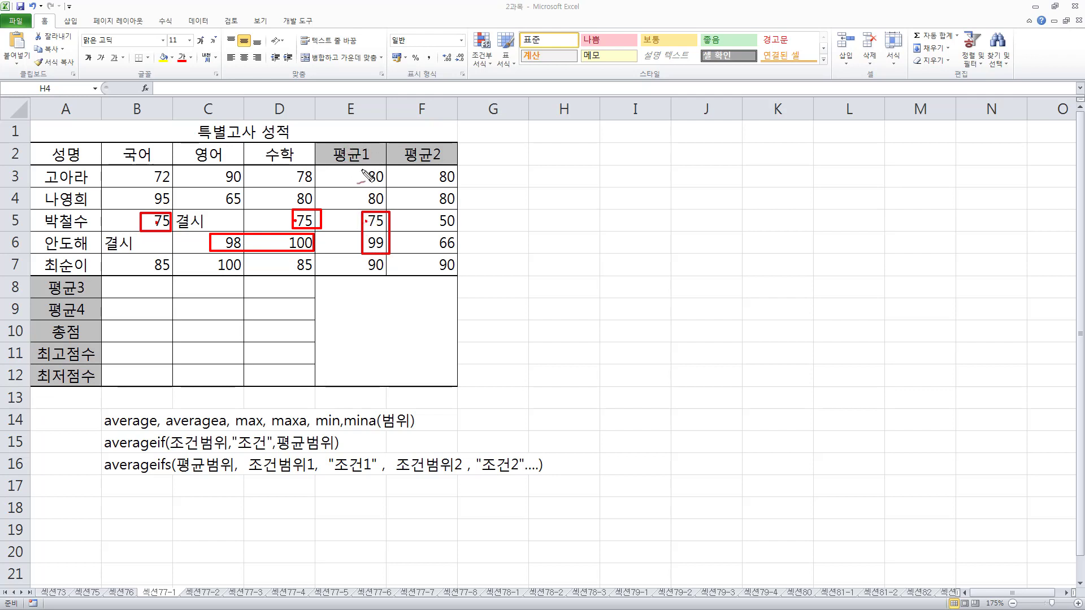
{"action": "key", "text": "Escape"}
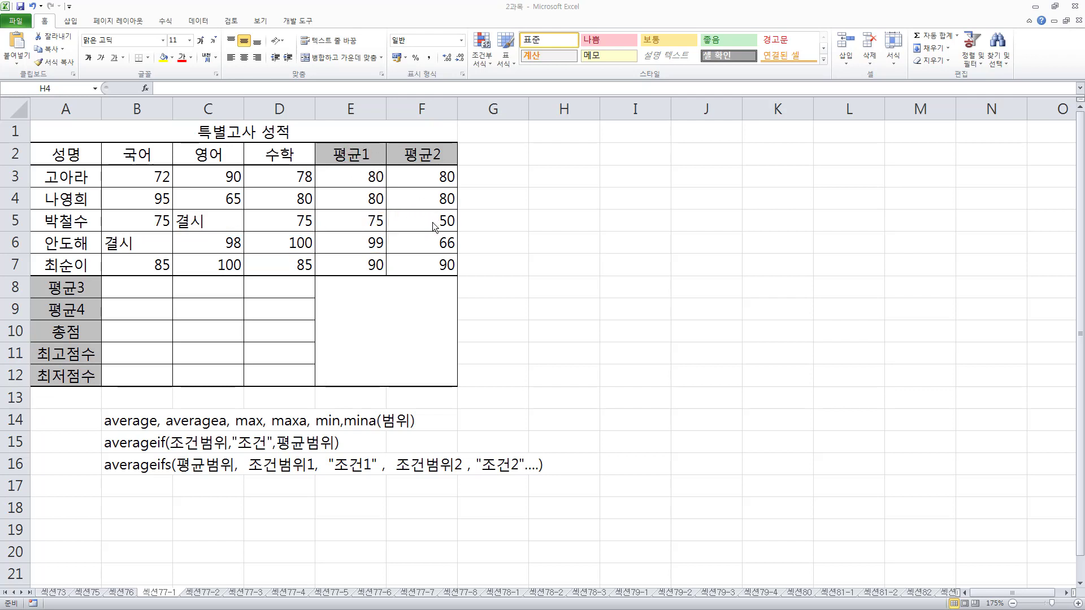
Step: Examine the 평균2 values in F5:F6 against all three subject entries in rows 5 and 6, including 결시
{"action": "key", "text": "ctrl+2"}
{"action": "mouse_move", "coordinate": [431, 219]}
{"action": "left_mouse_down"}
{"action": "mouse_move", "coordinate": [417, 240]}
{"action": "mouse_move", "coordinate": [457, 252]}
{"action": "left_mouse_up"}
{"action": "mouse_move", "coordinate": [138, 214]}
{"action": "left_mouse_down"}
{"action": "mouse_move", "coordinate": [229, 221]}
{"action": "mouse_move", "coordinate": [243, 210]}
{"action": "left_mouse_up"}
{"action": "left_click_drag", "start_coordinate": [276, 217], "coordinate": [300, 207]}
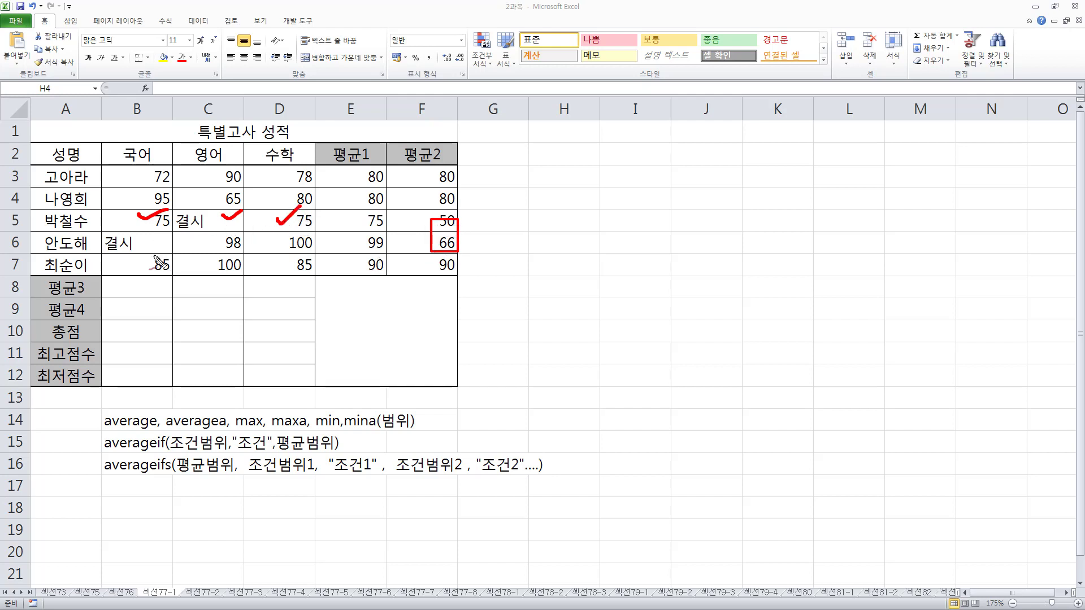
{"action": "left_click_drag", "start_coordinate": [148, 242], "coordinate": [294, 240]}
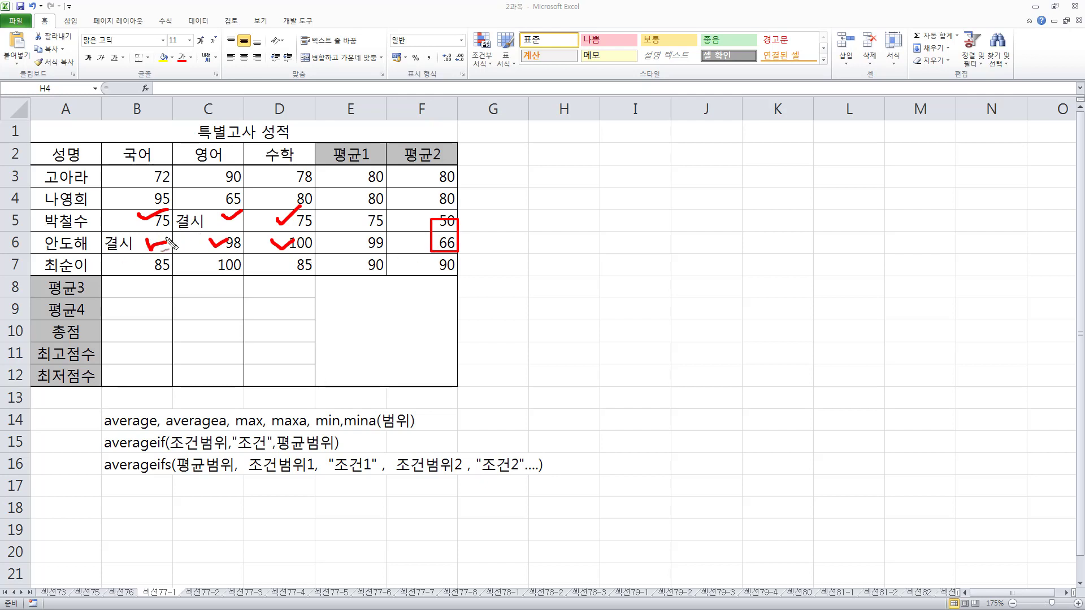
{"action": "mouse_move", "coordinate": [129, 230]}
{"action": "left_mouse_down"}
{"action": "mouse_move", "coordinate": [324, 230]}
{"action": "mouse_move", "coordinate": [323, 218]}
{"action": "mouse_move", "coordinate": [93, 240]}
{"action": "mouse_move", "coordinate": [303, 261]}
{"action": "mouse_move", "coordinate": [300, 236]}
{"action": "left_mouse_up"}
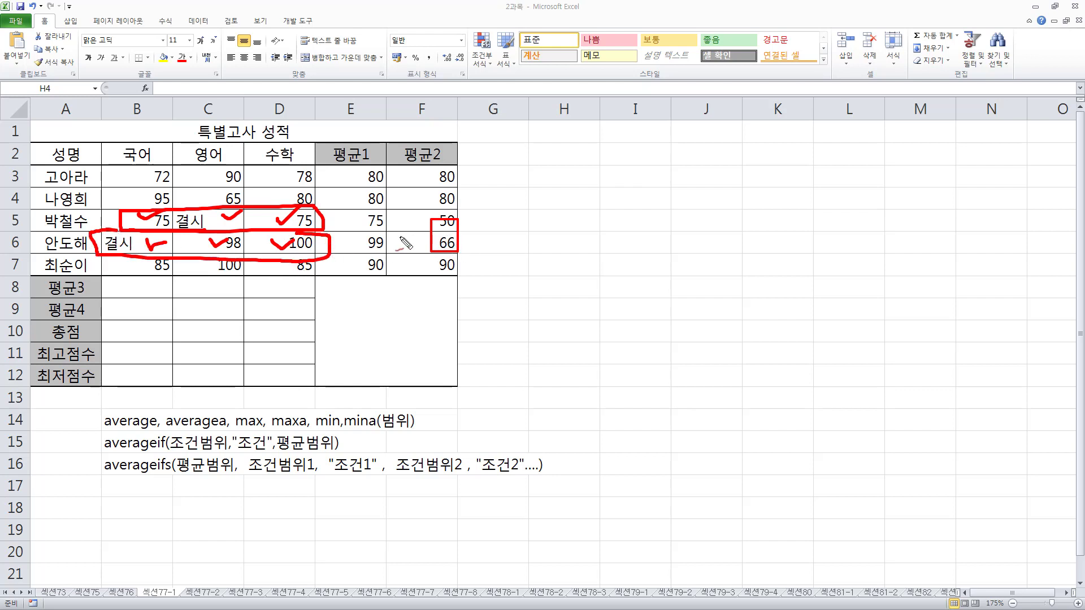
{"action": "mouse_move", "coordinate": [381, 214]}
{"action": "left_mouse_down"}
{"action": "mouse_move", "coordinate": [358, 242]}
{"action": "mouse_move", "coordinate": [389, 223]}
{"action": "mouse_move", "coordinate": [362, 224]}
{"action": "left_mouse_up"}
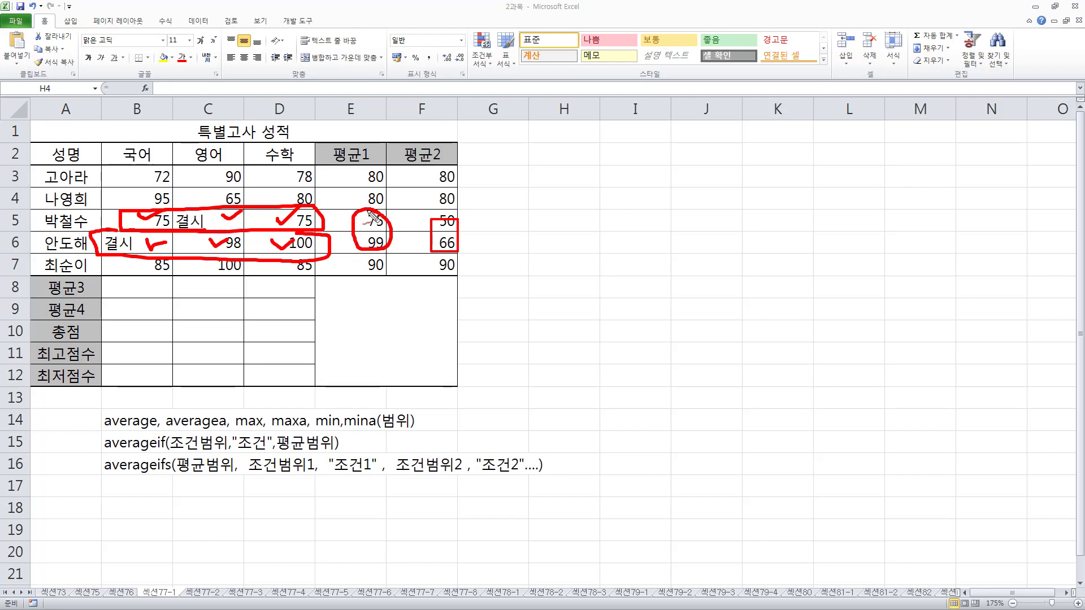
{"action": "mouse_move", "coordinate": [459, 222]}
{"action": "left_mouse_down"}
{"action": "mouse_move", "coordinate": [429, 228]}
{"action": "mouse_move", "coordinate": [469, 252]}
{"action": "mouse_move", "coordinate": [452, 228]}
{"action": "left_mouse_up"}
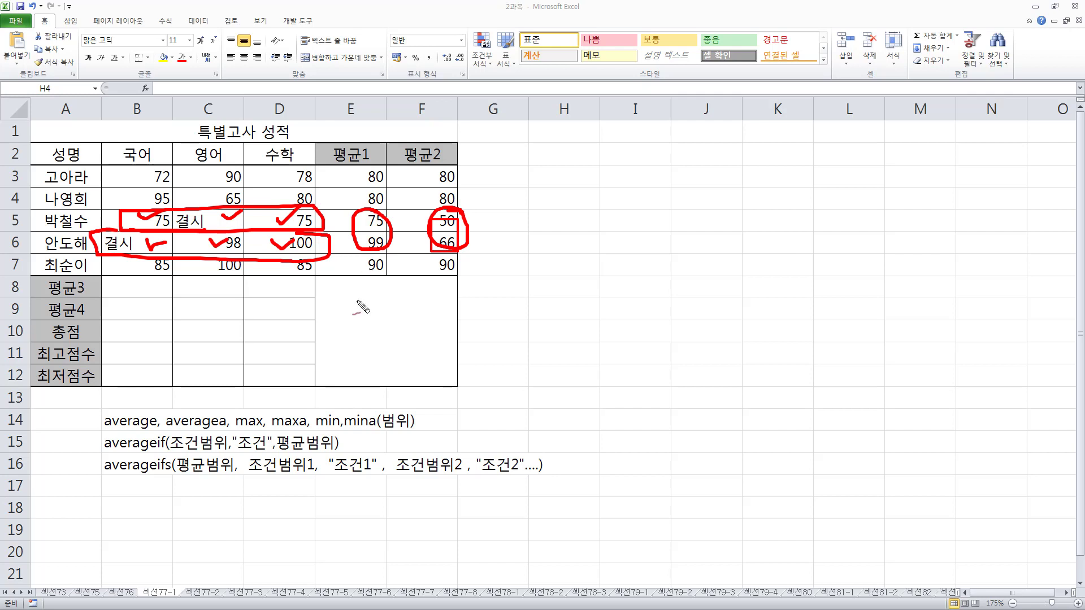
{"action": "mouse_move", "coordinate": [42, 288]}
{"action": "left_mouse_down"}
{"action": "mouse_move", "coordinate": [62, 317]}
{"action": "mouse_move", "coordinate": [88, 300]}
{"action": "mouse_move", "coordinate": [53, 295]}
{"action": "mouse_move", "coordinate": [57, 320]}
{"action": "left_mouse_up"}
{"action": "key", "text": "Escape"}
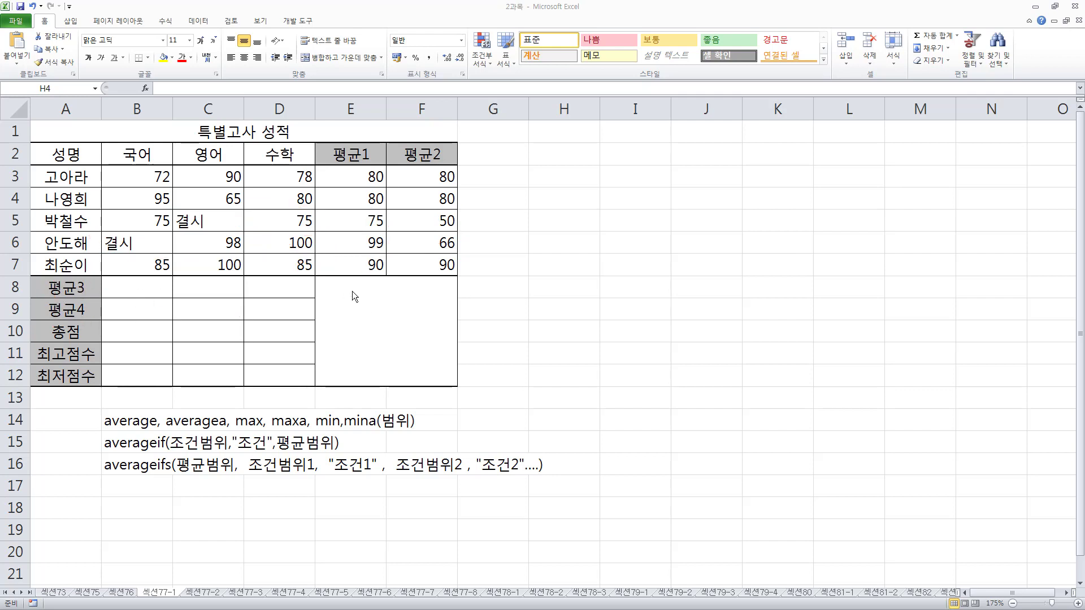
Step: Review the 평균3 cells B8:D8, the subject scores above them, the 평균1 column and the averageif arguments noted in B15
{"action": "left_click", "coordinate": [351, 291]}
{"action": "key", "text": "ctrl+2"}
{"action": "mouse_move", "coordinate": [82, 295]}
{"action": "left_mouse_down"}
{"action": "mouse_move", "coordinate": [56, 302]}
{"action": "mouse_move", "coordinate": [98, 290]}
{"action": "left_mouse_up"}
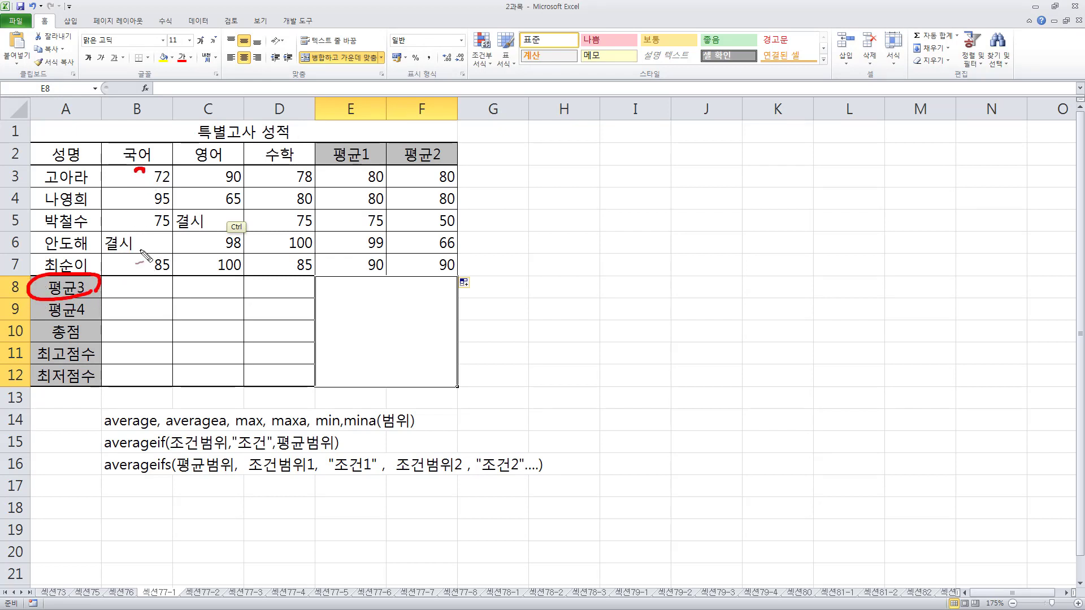
{"action": "mouse_move", "coordinate": [139, 286]}
{"action": "left_mouse_down"}
{"action": "mouse_move", "coordinate": [128, 291]}
{"action": "mouse_move", "coordinate": [138, 293]}
{"action": "left_mouse_up"}
{"action": "mouse_move", "coordinate": [145, 168]}
{"action": "left_mouse_down"}
{"action": "mouse_move", "coordinate": [132, 172]}
{"action": "mouse_move", "coordinate": [163, 264]}
{"action": "mouse_move", "coordinate": [180, 182]}
{"action": "mouse_move", "coordinate": [141, 168]}
{"action": "left_mouse_up"}
{"action": "left_click", "coordinate": [206, 290]}
{"action": "mouse_move", "coordinate": [240, 167]}
{"action": "left_mouse_down"}
{"action": "mouse_move", "coordinate": [221, 169]}
{"action": "mouse_move", "coordinate": [218, 266]}
{"action": "mouse_move", "coordinate": [249, 175]}
{"action": "mouse_move", "coordinate": [238, 168]}
{"action": "left_mouse_up"}
{"action": "left_click", "coordinate": [272, 289]}
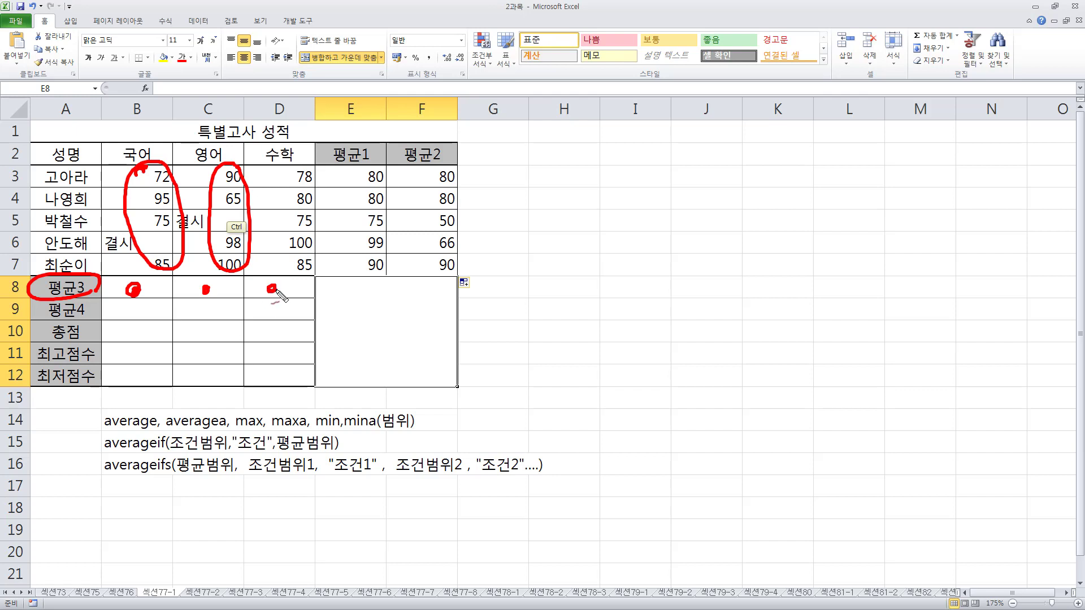
{"action": "mouse_move", "coordinate": [309, 167]}
{"action": "left_mouse_down"}
{"action": "mouse_move", "coordinate": [282, 263]}
{"action": "mouse_move", "coordinate": [321, 244]}
{"action": "mouse_move", "coordinate": [308, 163]}
{"action": "left_mouse_up"}
{"action": "left_click_drag", "start_coordinate": [276, 221], "coordinate": [283, 219]}
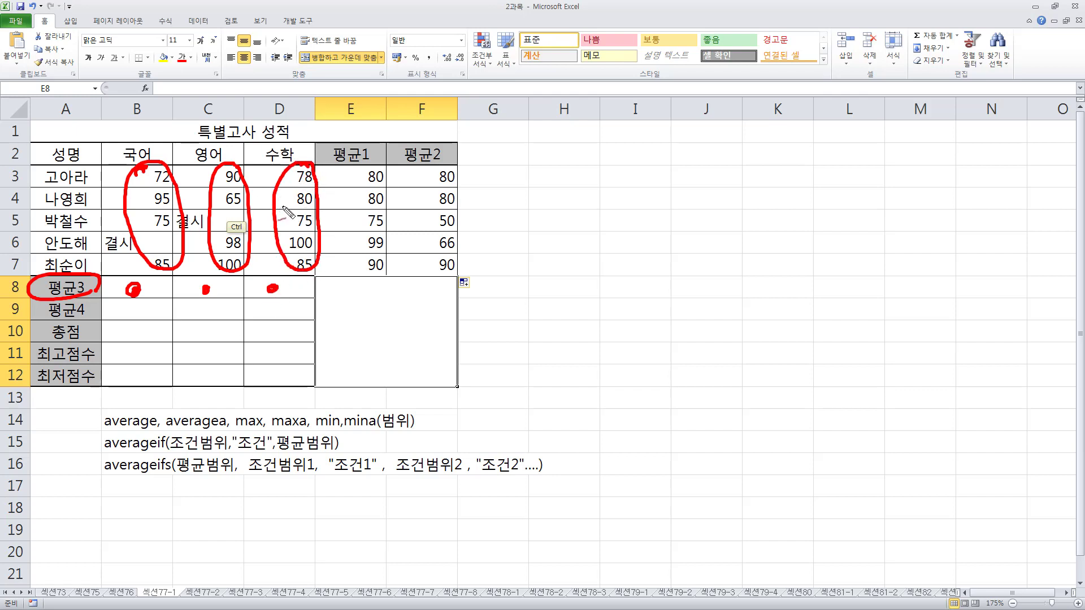
{"action": "mouse_move", "coordinate": [339, 131]}
{"action": "left_mouse_down"}
{"action": "mouse_move", "coordinate": [350, 149]}
{"action": "mouse_move", "coordinate": [415, 105]}
{"action": "left_mouse_up"}
{"action": "left_click_drag", "start_coordinate": [449, 117], "coordinate": [456, 113]}
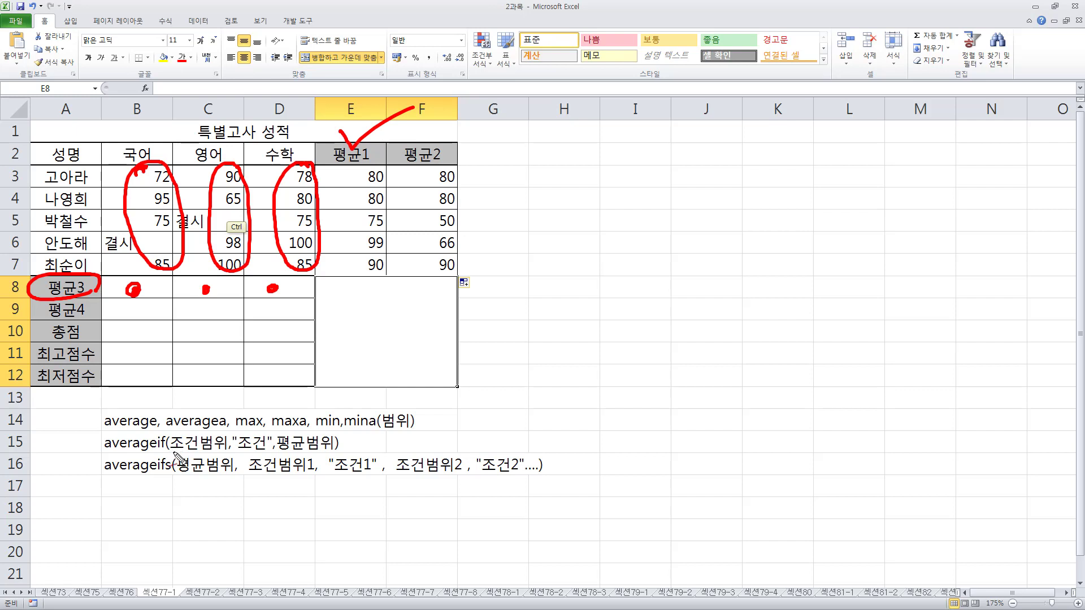
{"action": "left_click_drag", "start_coordinate": [175, 452], "coordinate": [327, 453]}
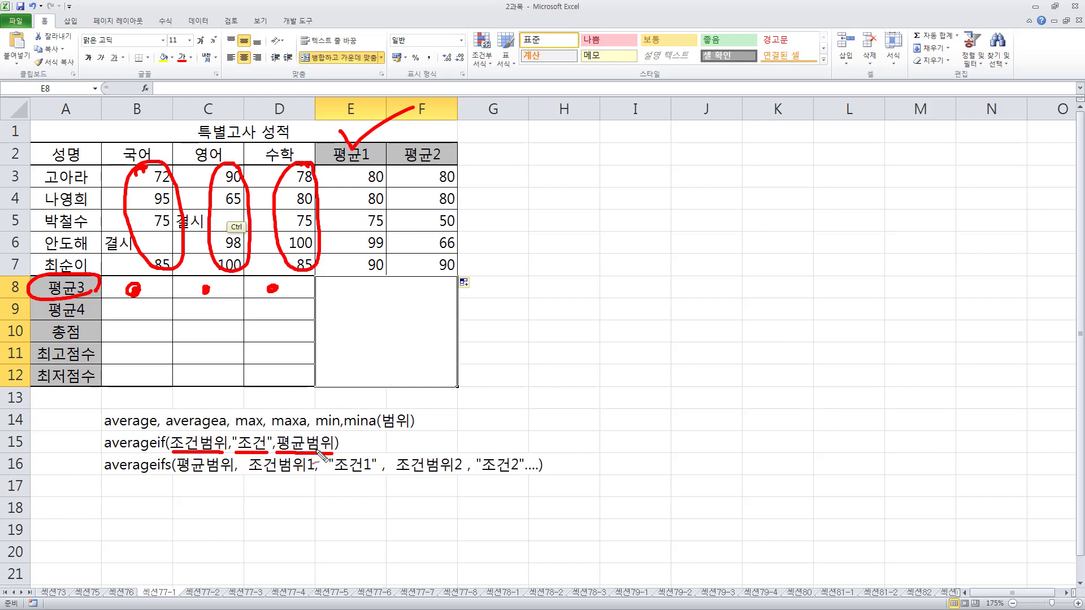
{"action": "key", "text": "Escape"}
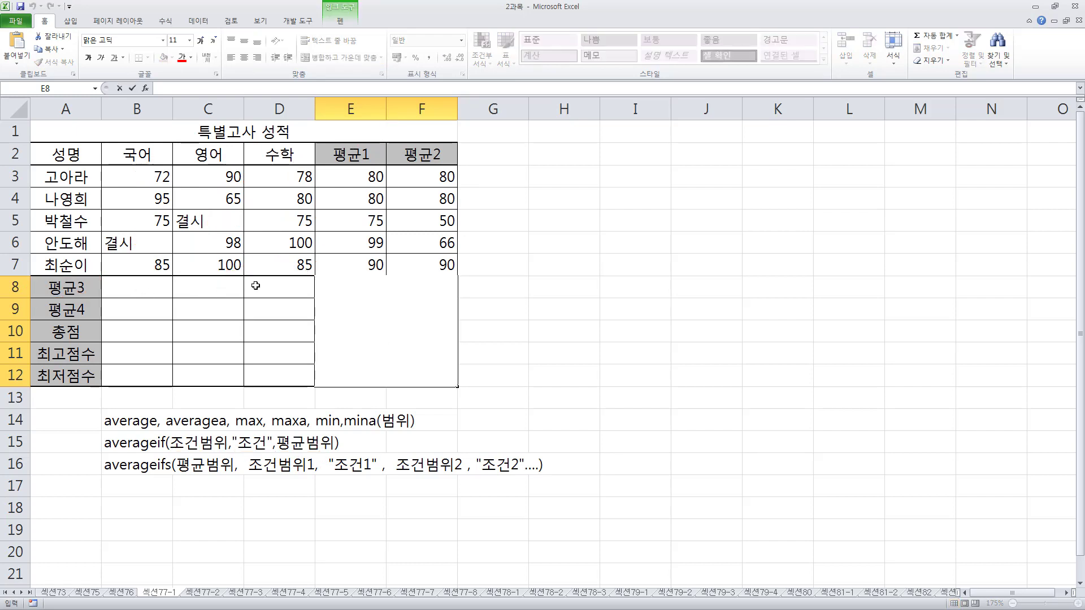
Step: Start an averageif formula in the 국어 평균3 cell B8 with the 평균1 scores E3:E7 as the condition range
{"action": "left_click", "coordinate": [158, 289]}
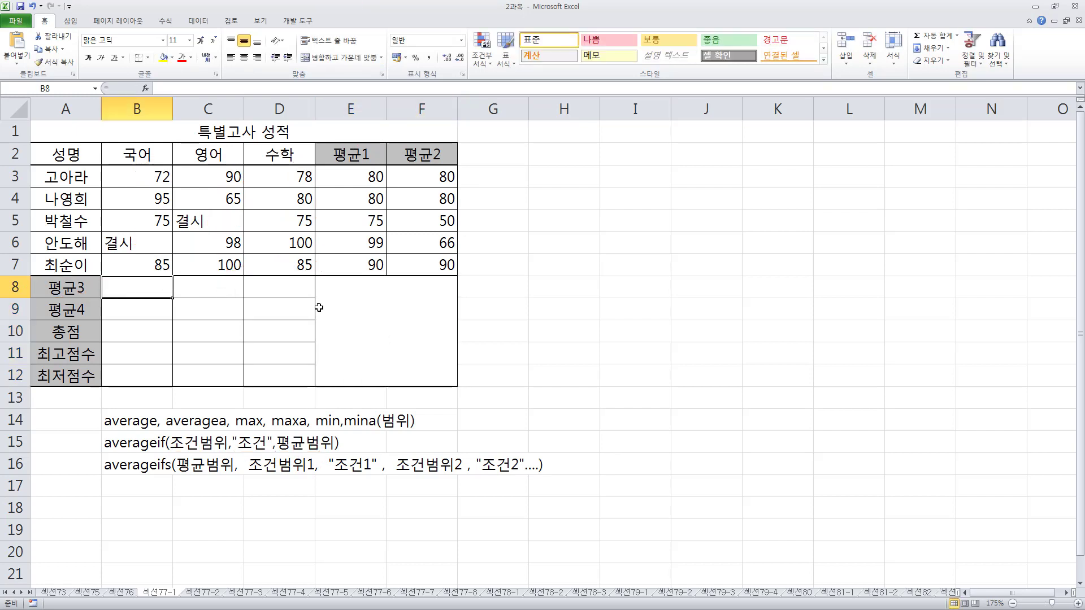
{"action": "type", "text": "=aver"}
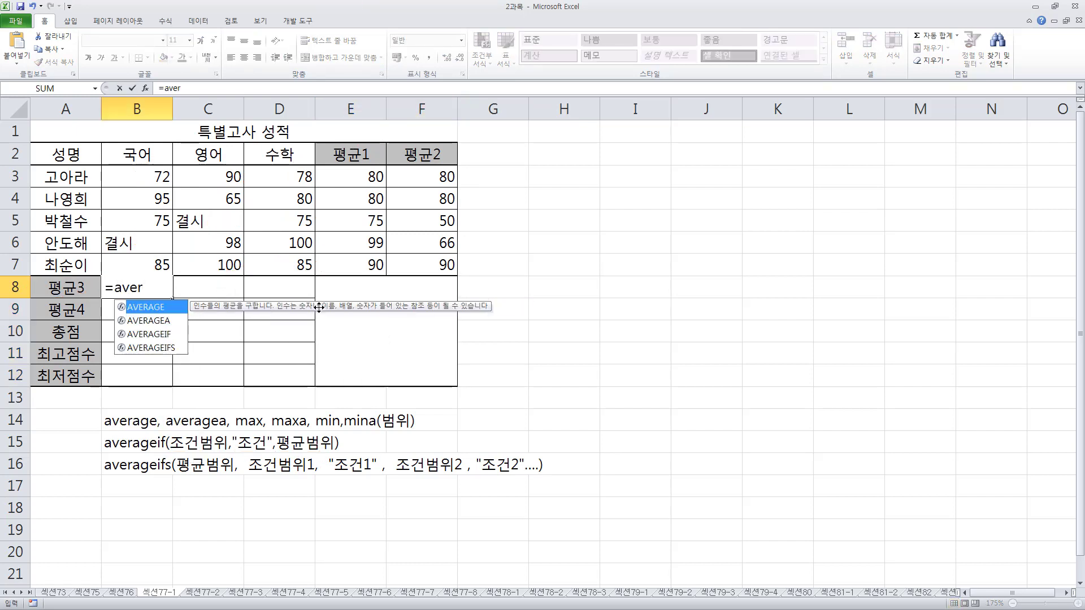
{"action": "type", "text": "ag"}
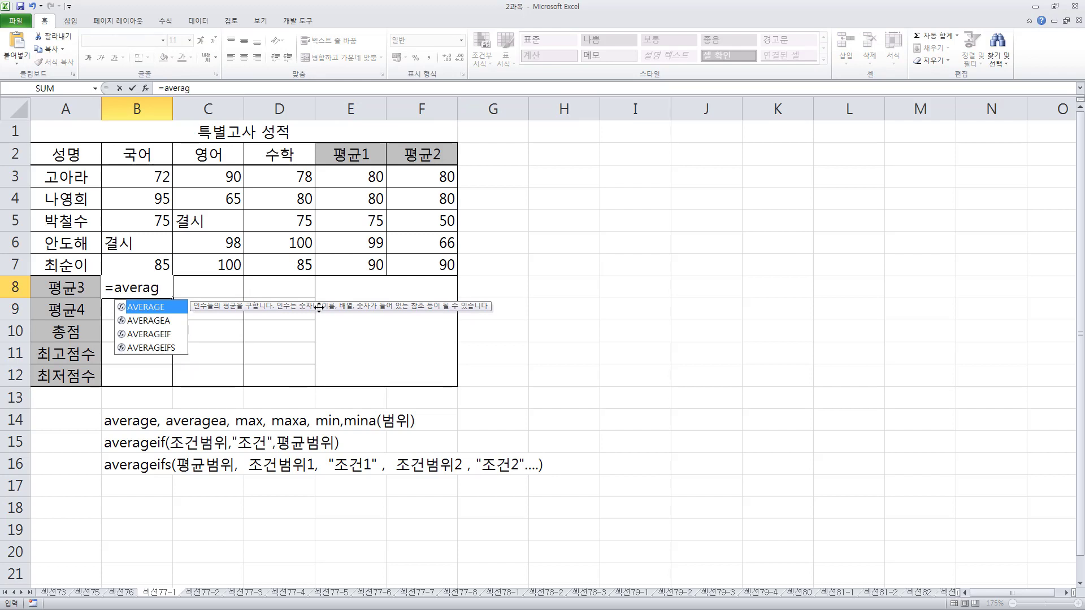
{"action": "type", "text": "eif("}
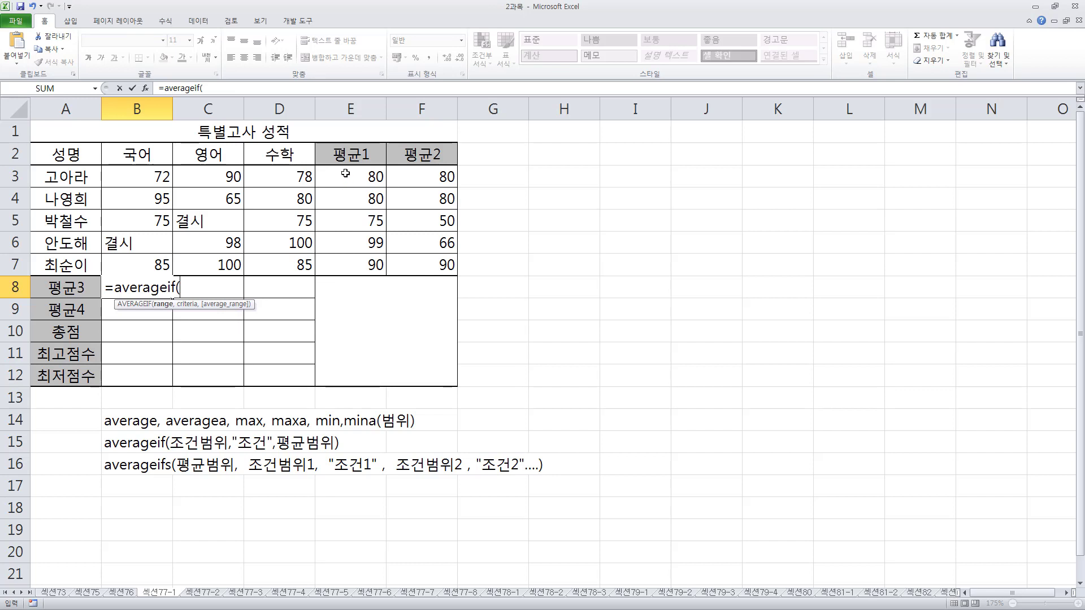
{"action": "left_click_drag", "start_coordinate": [345, 174], "coordinate": [352, 276]}
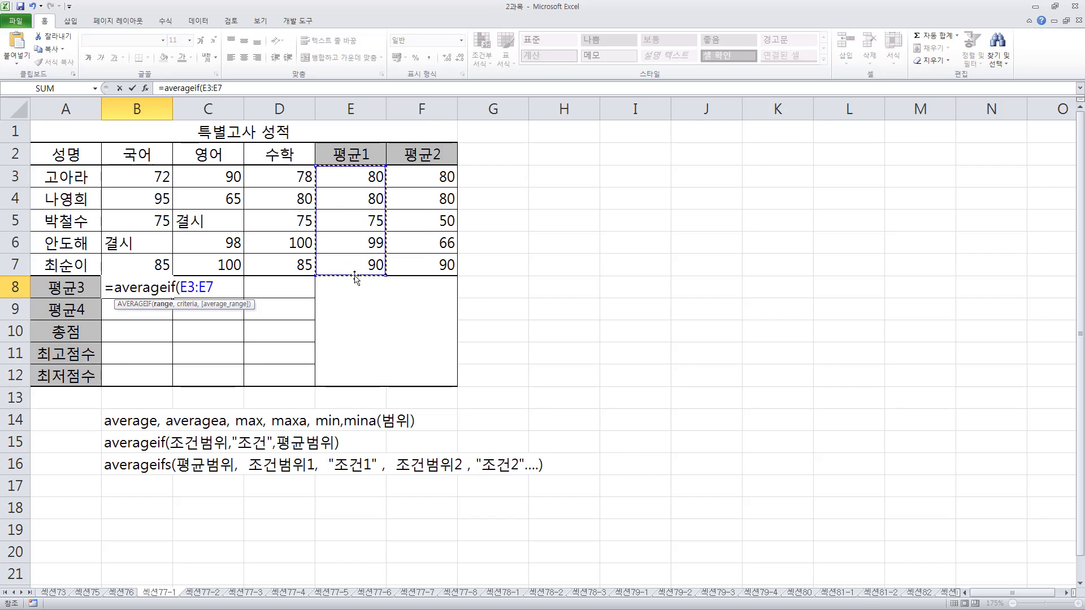
Step: Complete the averageif formula in B8 with the criterion ">=80" and the average range B3:B7
{"action": "type", "text": ",>="}
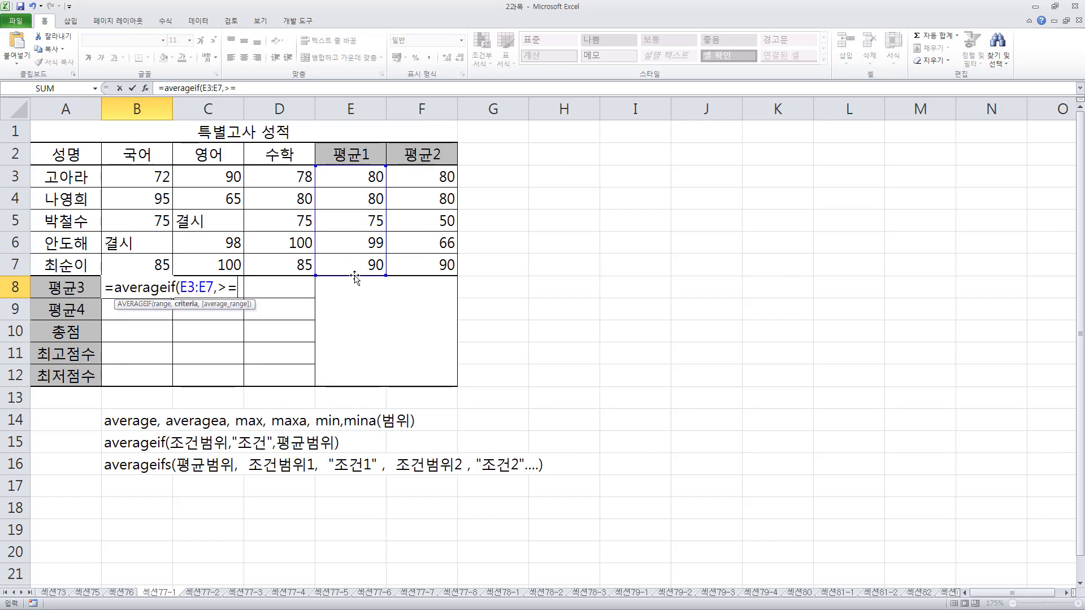
{"action": "type", "text": "80"}
{"action": "key", "text": "BackSpace"}
{"action": "key", "text": "BackSpace"}
{"action": "key", "text": "BackSpace"}
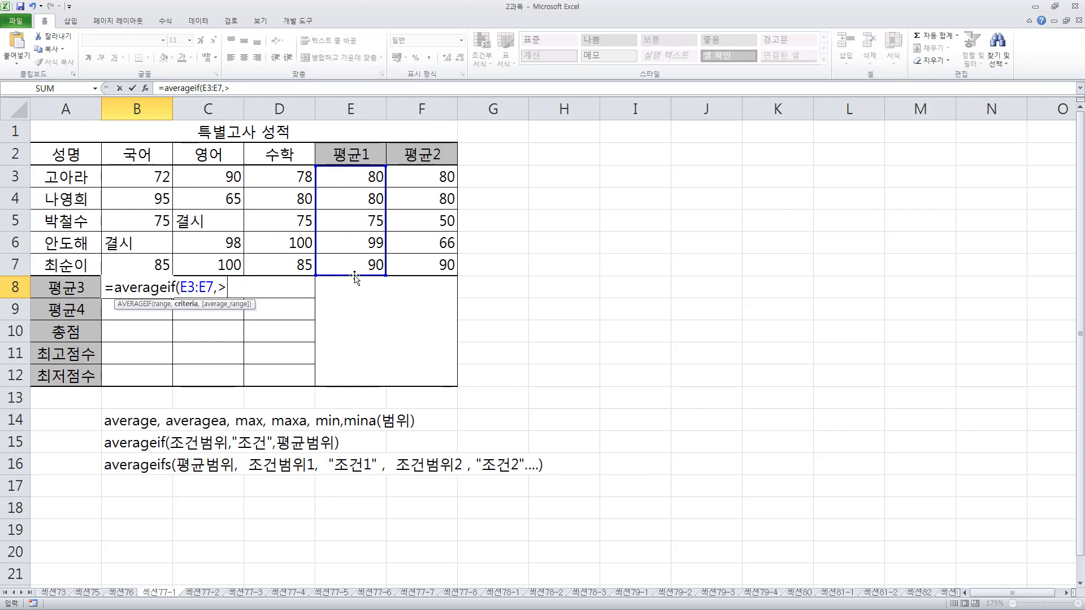
{"action": "type", "text": "\">=80\","}
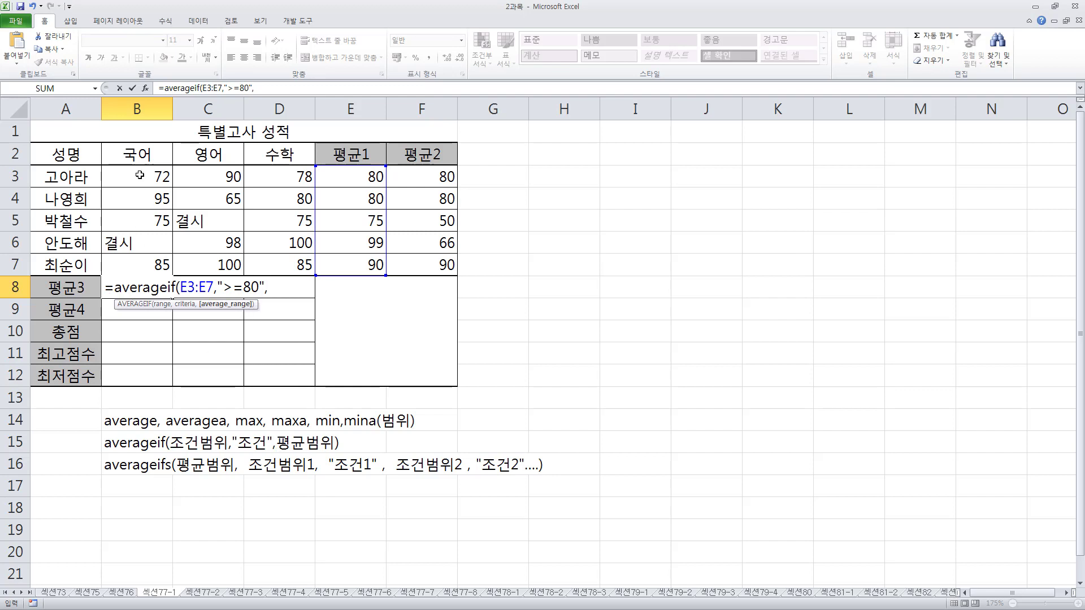
{"action": "left_click_drag", "start_coordinate": [140, 175], "coordinate": [156, 263]}
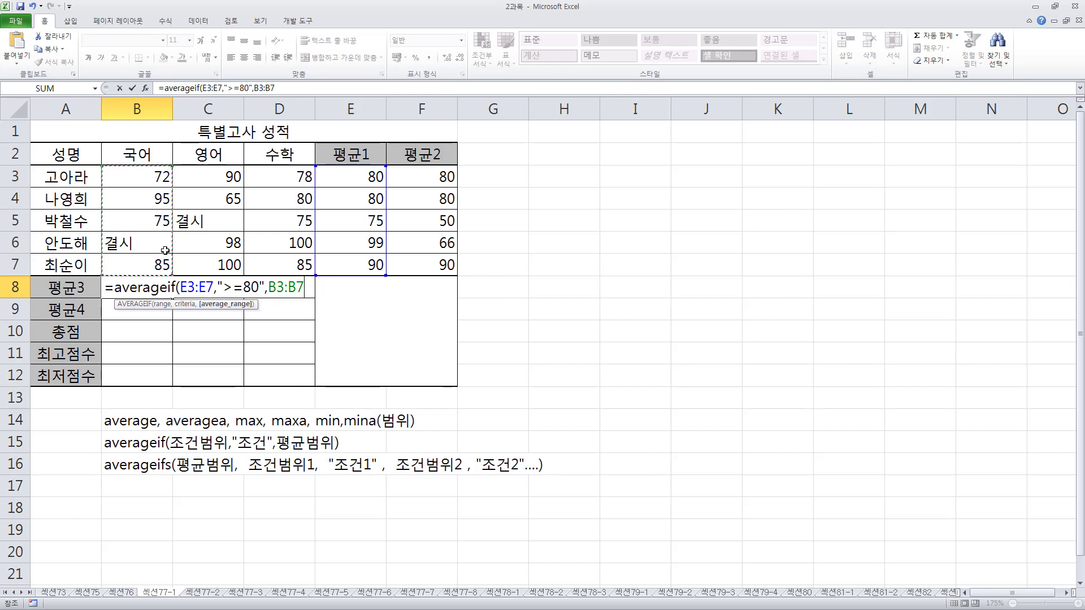
{"action": "type", "text": ")"}
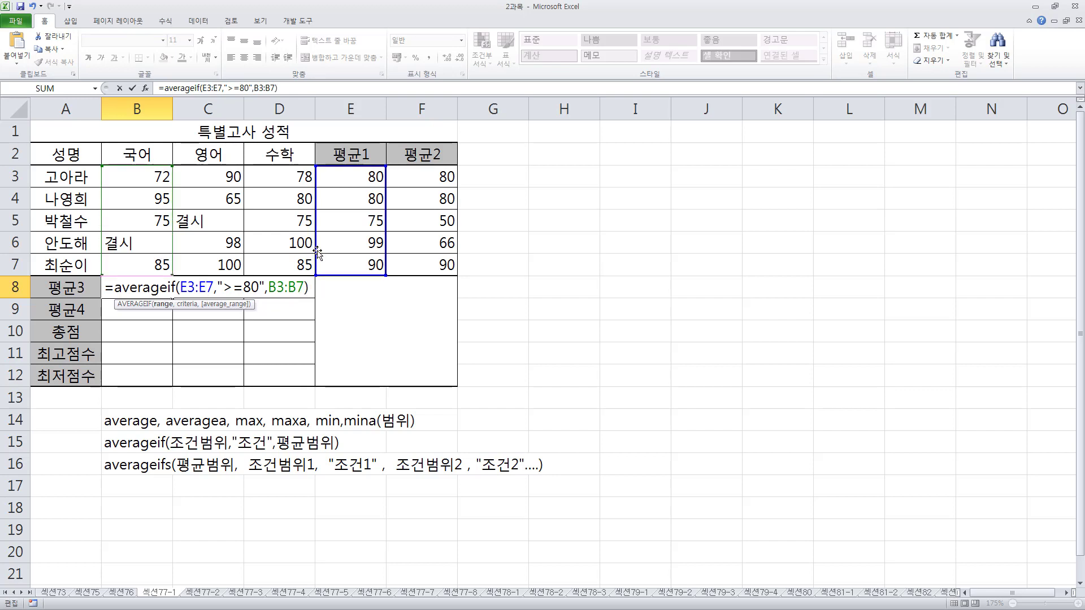
Step: Check the B8 formula's condition range, criterion and average range against the 평균1 and 국어 columns, and commit it
{"action": "key", "text": "ctrl+2"}
{"action": "left_click_drag", "start_coordinate": [177, 295], "coordinate": [216, 296]}
{"action": "mouse_move", "coordinate": [331, 167]}
{"action": "left_mouse_down"}
{"action": "mouse_move", "coordinate": [368, 210]}
{"action": "mouse_move", "coordinate": [396, 274]}
{"action": "left_mouse_up"}
{"action": "left_click_drag", "start_coordinate": [219, 272], "coordinate": [263, 307]}
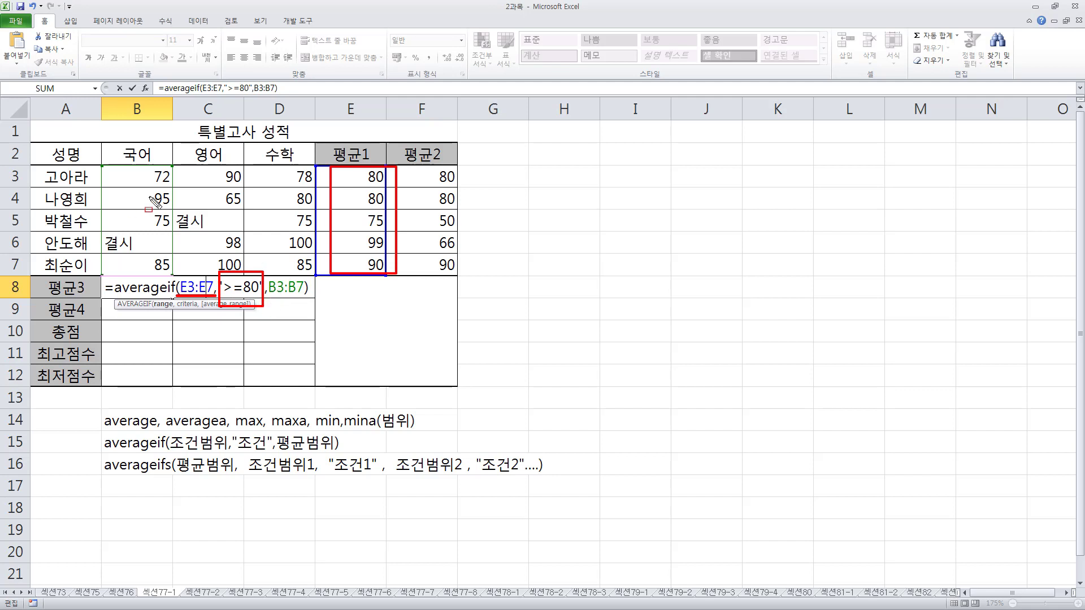
{"action": "left_click_drag", "start_coordinate": [101, 164], "coordinate": [174, 277]}
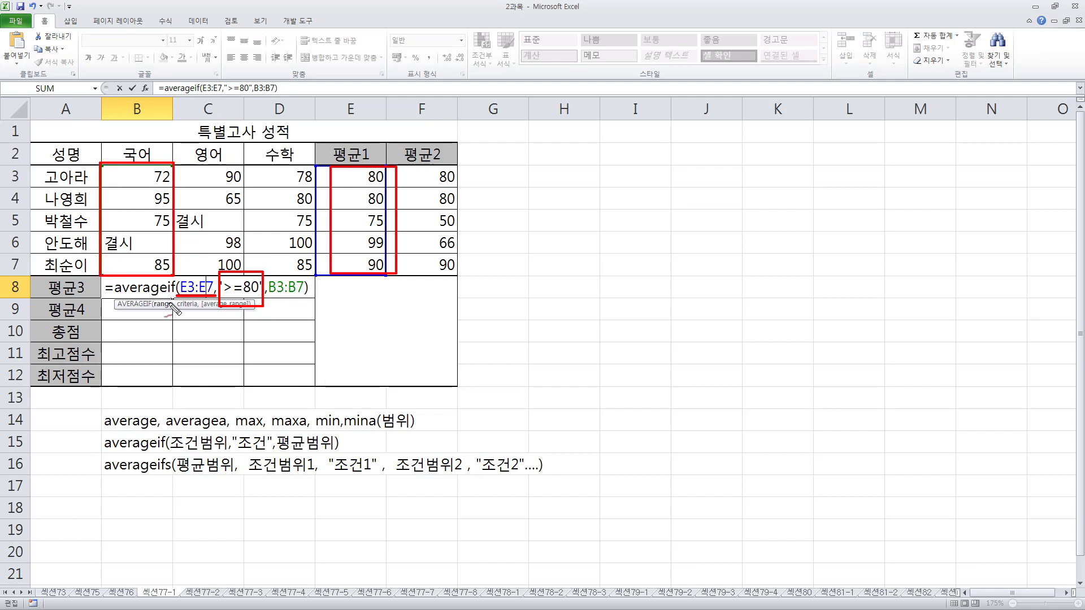
{"action": "mouse_move", "coordinate": [289, 277]}
{"action": "left_mouse_down"}
{"action": "mouse_move", "coordinate": [184, 223]}
{"action": "mouse_move", "coordinate": [195, 251]}
{"action": "left_mouse_up"}
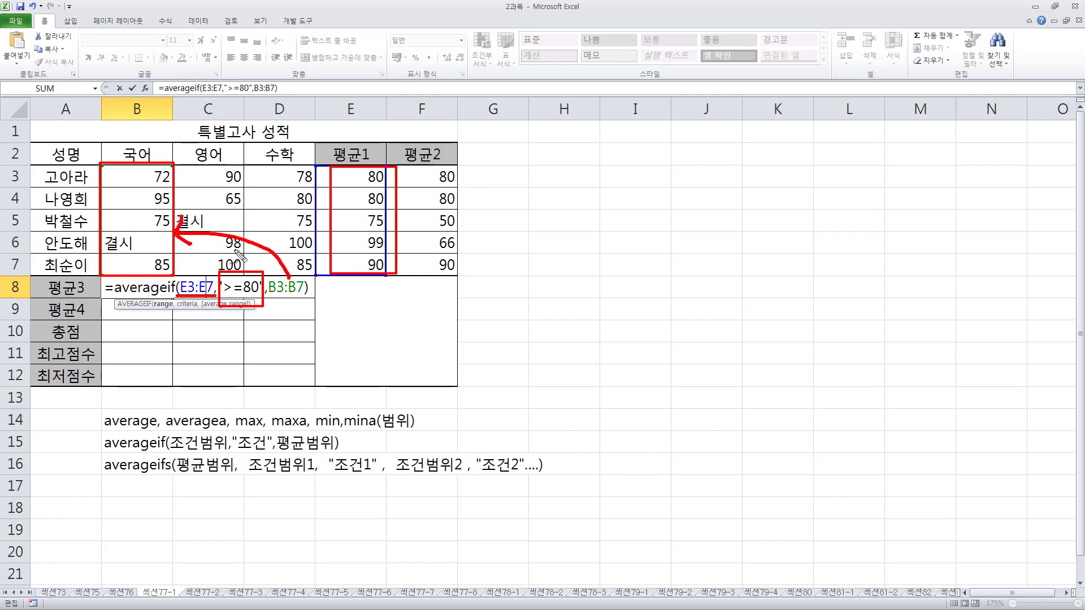
{"action": "key", "text": "Escape"}
{"action": "key", "text": "Return"}
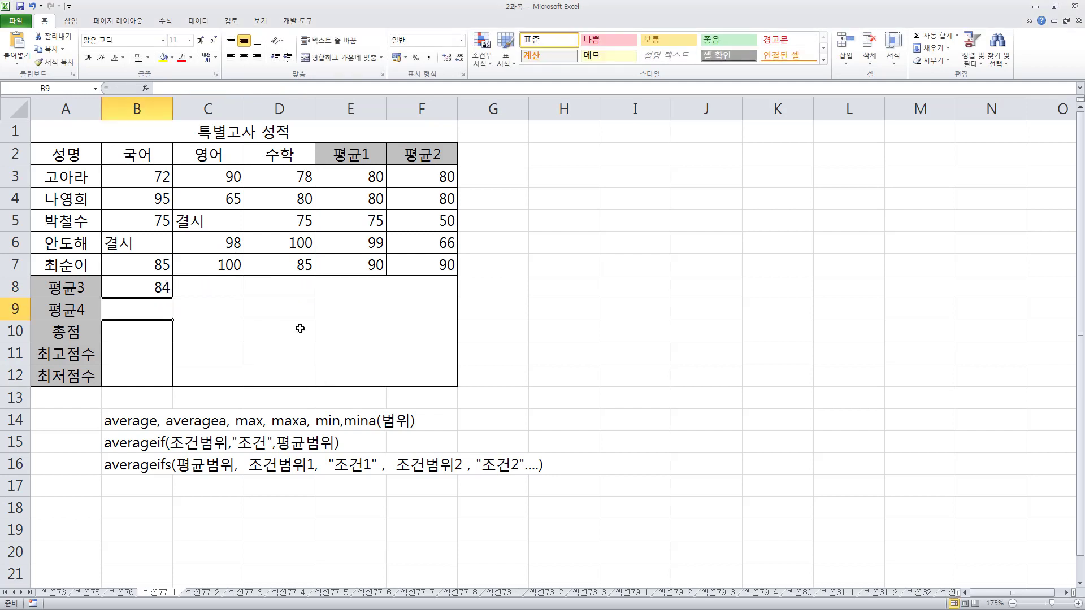
Step: Try copying the 평균3 formula from B8 across to C8:D8, and clear the two copied cells
{"action": "left_click", "coordinate": [153, 291]}
{"action": "left_click_drag", "start_coordinate": [174, 298], "coordinate": [294, 292]}
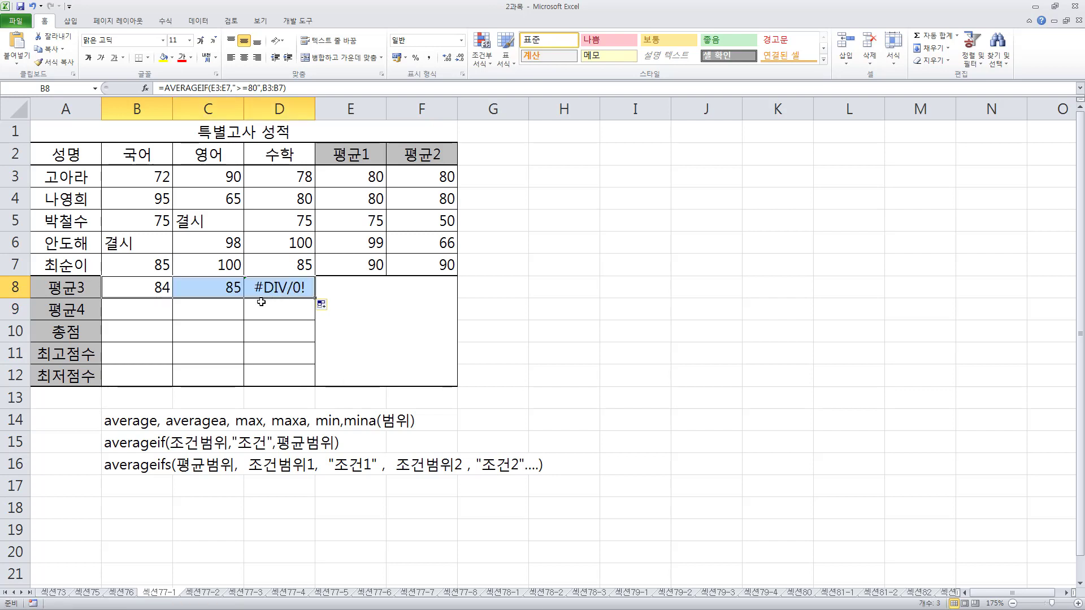
{"action": "left_click", "coordinate": [158, 287]}
{"action": "left_click_drag", "start_coordinate": [215, 287], "coordinate": [252, 288]}
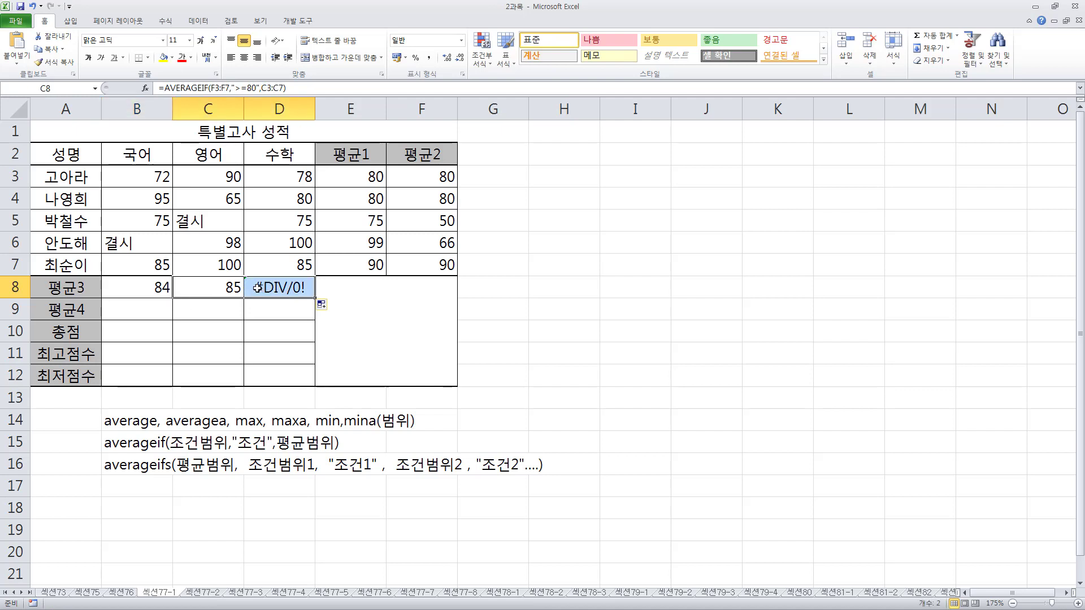
{"action": "key", "text": "Delete"}
Step: Examine how the average range B3:B7 in the B8 formula has to shift across the 국어, 영어 and 수학 columns
{"action": "left_click", "coordinate": [143, 284]}
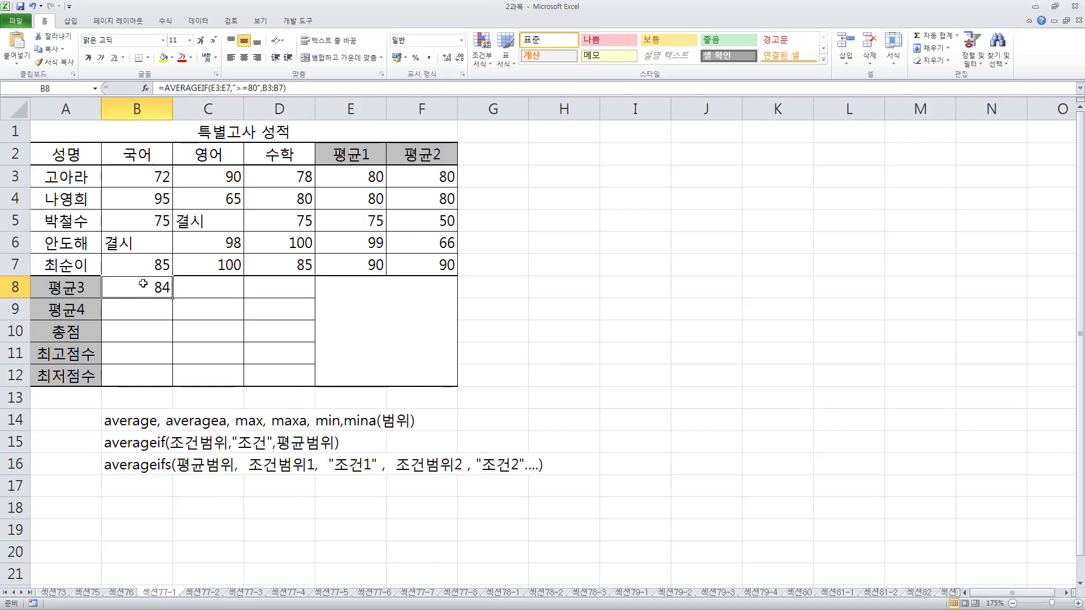
{"action": "left_click", "coordinate": [264, 88]}
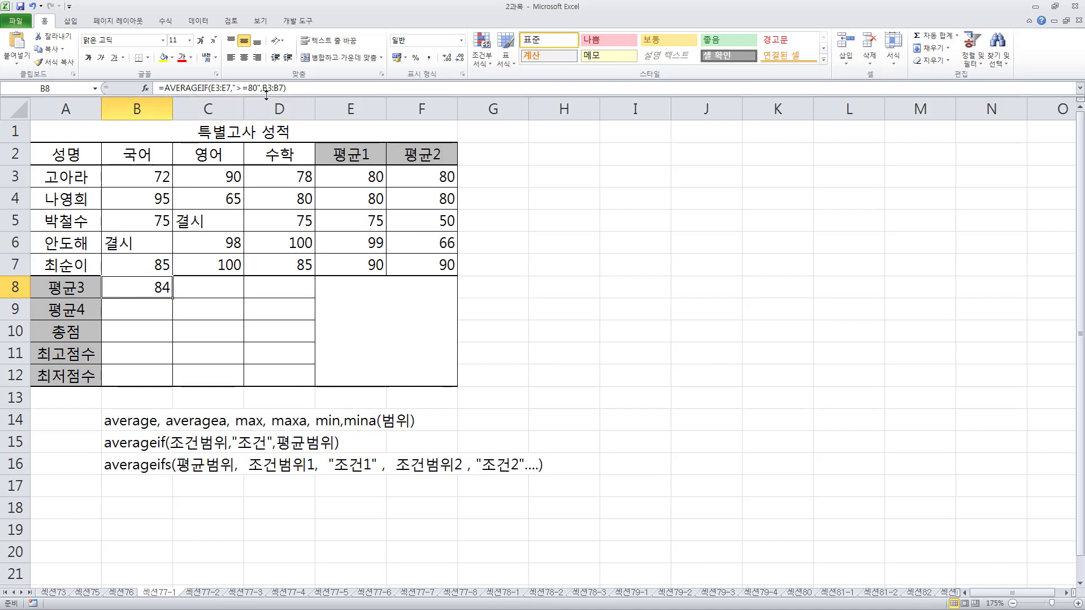
{"action": "left_click", "coordinate": [158, 290]}
{"action": "left_click_drag", "start_coordinate": [277, 309], "coordinate": [315, 294]}
{"action": "mouse_move", "coordinate": [129, 289]}
{"action": "left_mouse_down"}
{"action": "mouse_move", "coordinate": [144, 290]}
{"action": "mouse_move", "coordinate": [126, 290]}
{"action": "left_mouse_up"}
{"action": "mouse_move", "coordinate": [155, 175]}
{"action": "left_mouse_down"}
{"action": "mouse_move", "coordinate": [134, 261]}
{"action": "mouse_move", "coordinate": [152, 178]}
{"action": "left_mouse_up"}
{"action": "left_click_drag", "start_coordinate": [210, 289], "coordinate": [217, 291]}
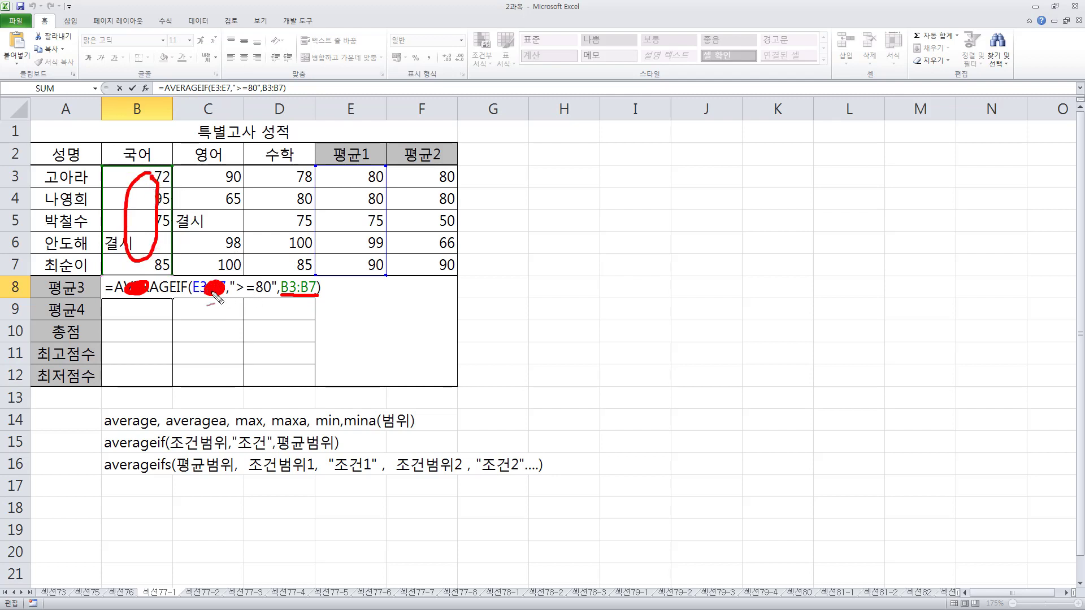
{"action": "mouse_move", "coordinate": [221, 176]}
{"action": "left_mouse_down"}
{"action": "mouse_move", "coordinate": [204, 206]}
{"action": "mouse_move", "coordinate": [233, 259]}
{"action": "mouse_move", "coordinate": [224, 179]}
{"action": "left_mouse_up"}
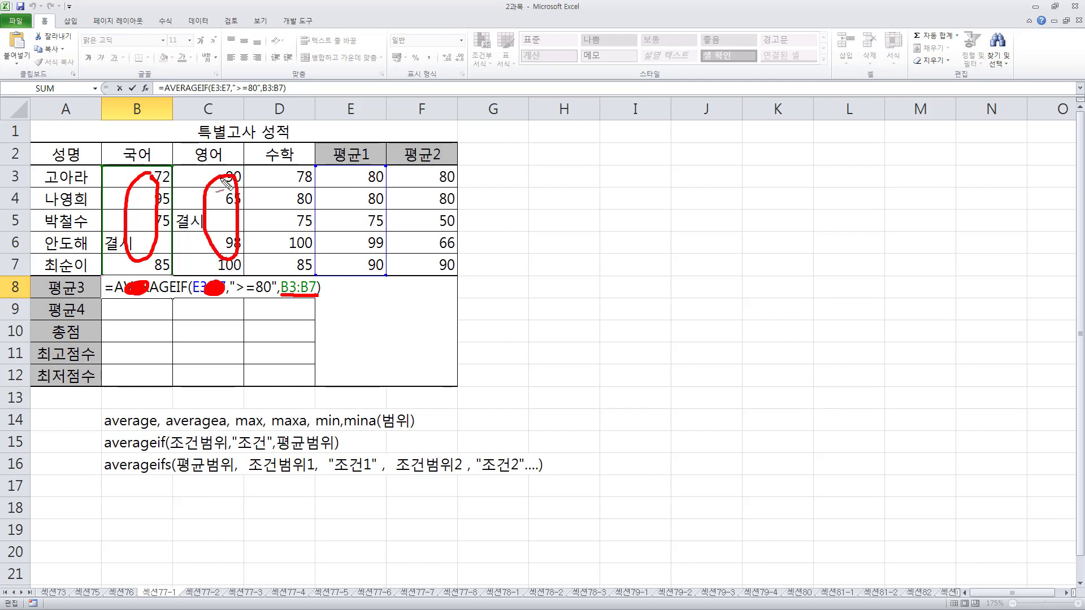
{"action": "left_click_drag", "start_coordinate": [271, 285], "coordinate": [273, 282]}
{"action": "mouse_move", "coordinate": [304, 167]}
{"action": "left_mouse_down"}
{"action": "mouse_move", "coordinate": [287, 270]}
{"action": "mouse_move", "coordinate": [310, 199]}
{"action": "mouse_move", "coordinate": [306, 167]}
{"action": "left_mouse_up"}
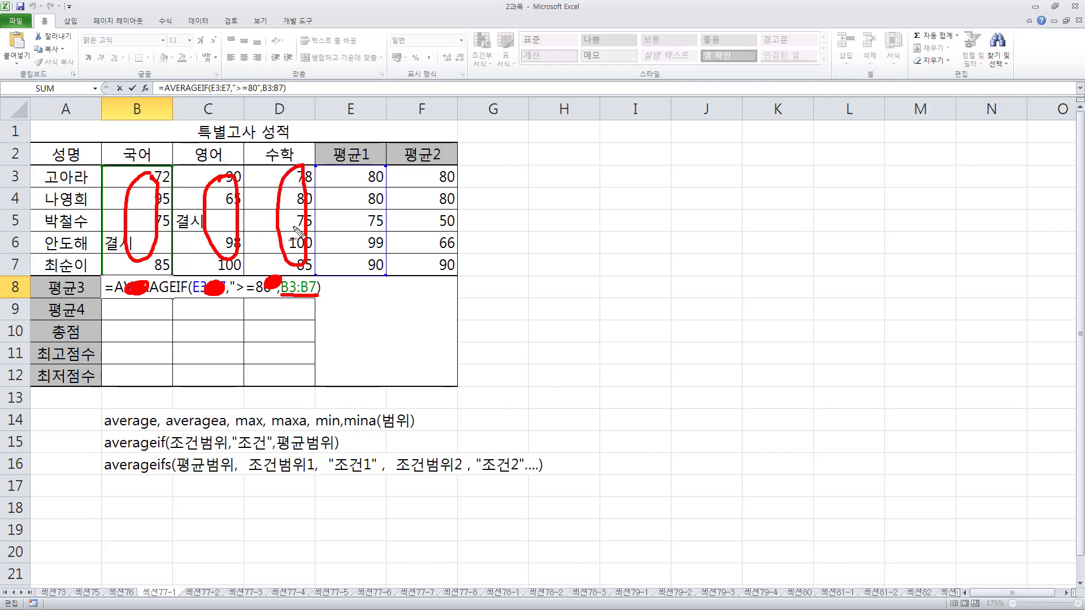
{"action": "mouse_move", "coordinate": [317, 300]}
{"action": "left_mouse_down"}
{"action": "mouse_move", "coordinate": [291, 270]}
{"action": "mouse_move", "coordinate": [274, 285]}
{"action": "left_mouse_up"}
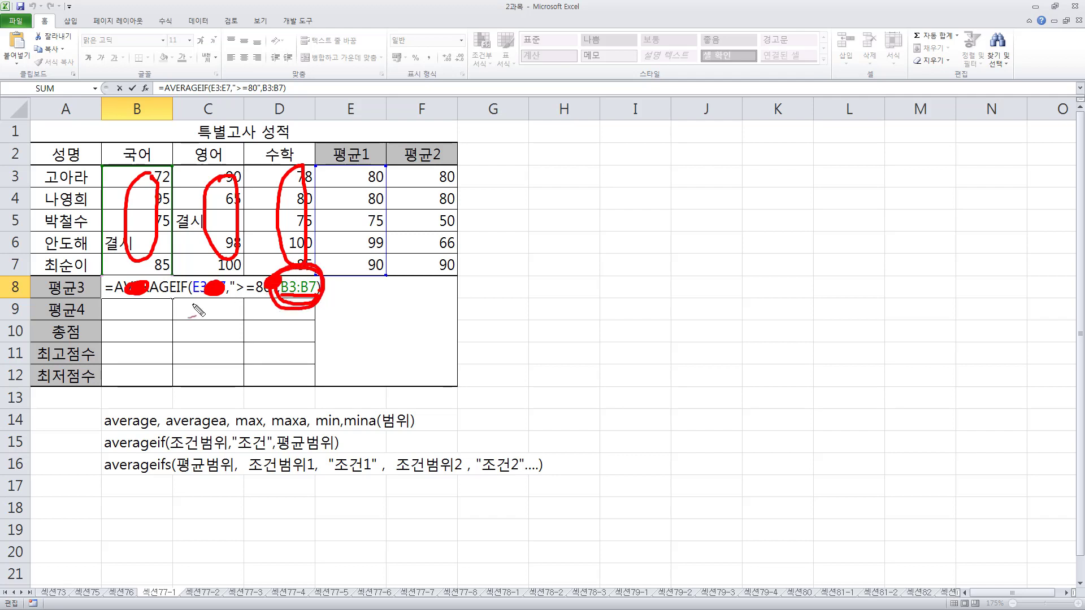
{"action": "mouse_move", "coordinate": [121, 308]}
{"action": "left_mouse_down"}
{"action": "mouse_move", "coordinate": [249, 306]}
{"action": "mouse_move", "coordinate": [232, 317]}
{"action": "left_mouse_up"}
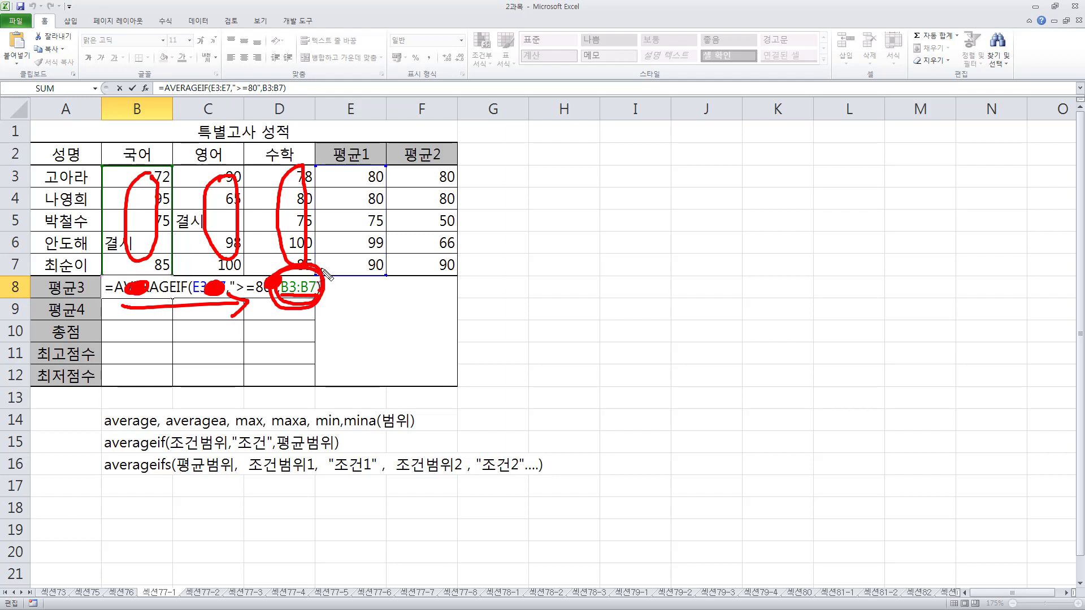
Step: Examine the condition range E3:E7 in the B8 formula against the 평균1 column, which must stay fixed for every subject
{"action": "left_click_drag", "start_coordinate": [334, 136], "coordinate": [386, 121]}
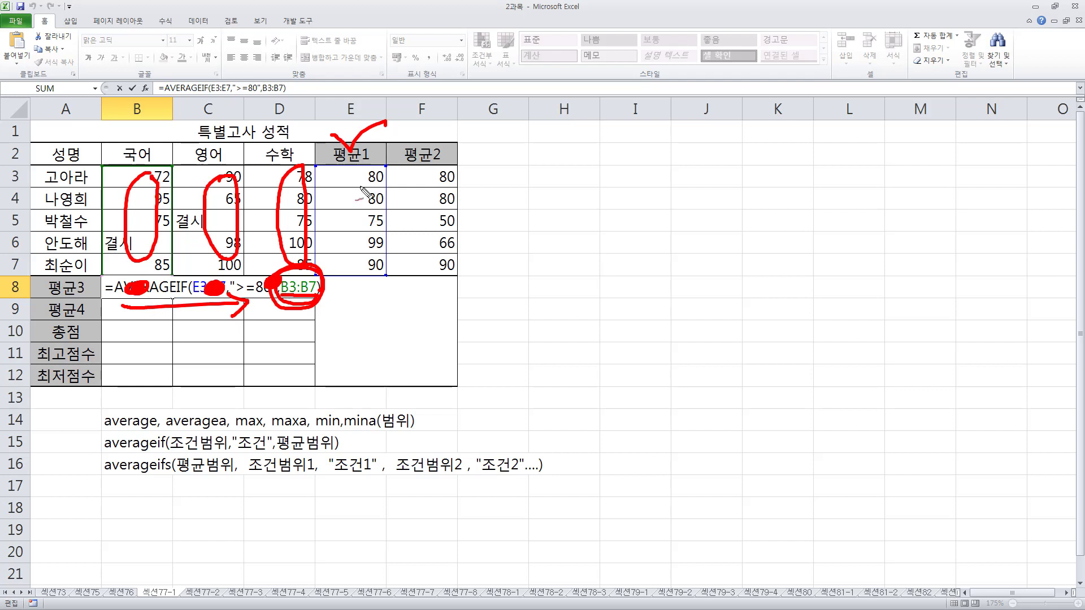
{"action": "mouse_move", "coordinate": [377, 164]}
{"action": "left_mouse_down"}
{"action": "mouse_move", "coordinate": [352, 198]}
{"action": "mouse_move", "coordinate": [365, 276]}
{"action": "mouse_move", "coordinate": [393, 195]}
{"action": "mouse_move", "coordinate": [366, 168]}
{"action": "mouse_move", "coordinate": [416, 137]}
{"action": "left_mouse_up"}
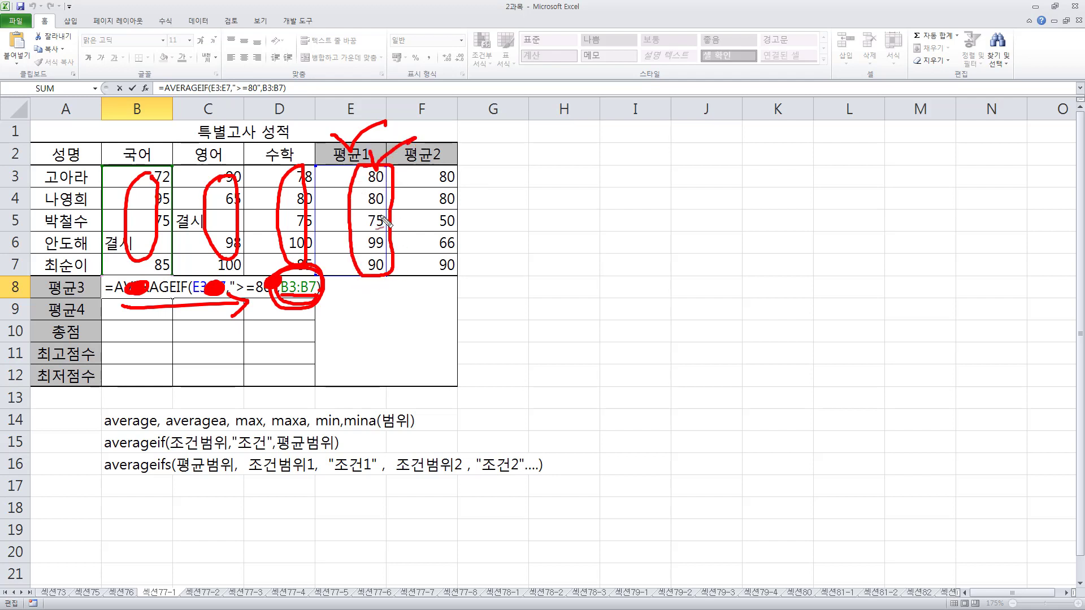
{"action": "mouse_move", "coordinate": [381, 179]}
{"action": "left_mouse_down"}
{"action": "mouse_move", "coordinate": [364, 169]}
{"action": "mouse_move", "coordinate": [395, 268]}
{"action": "left_mouse_up"}
{"action": "mouse_move", "coordinate": [209, 300]}
{"action": "left_mouse_down"}
{"action": "mouse_move", "coordinate": [195, 270]}
{"action": "mouse_move", "coordinate": [232, 303]}
{"action": "mouse_move", "coordinate": [223, 263]}
{"action": "mouse_move", "coordinate": [229, 304]}
{"action": "mouse_move", "coordinate": [221, 295]}
{"action": "left_mouse_up"}
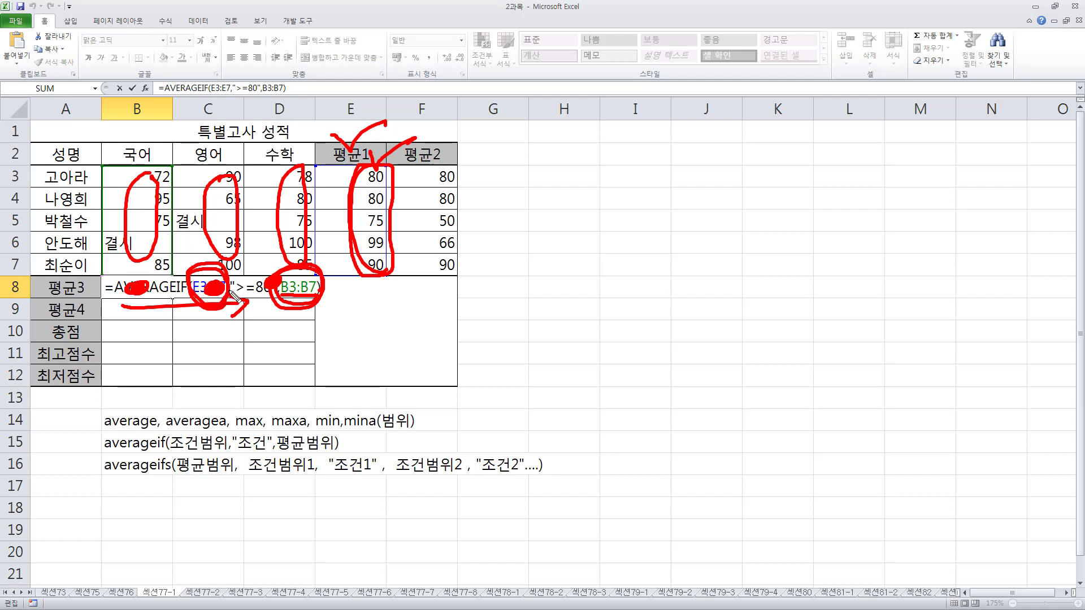
{"action": "key", "text": "Escape"}
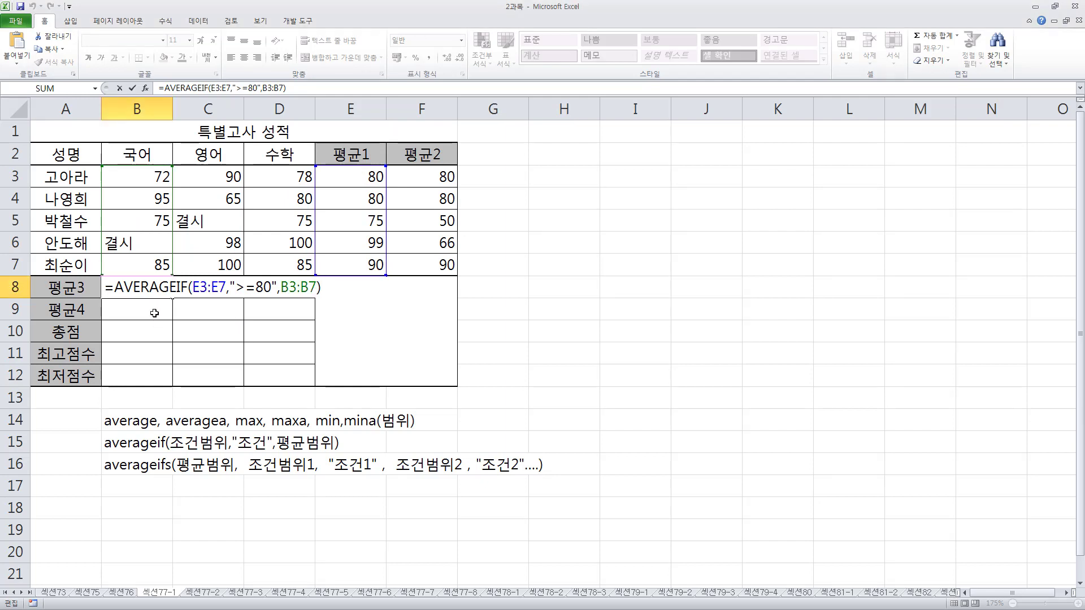
{"action": "key", "text": "Escape"}
Step: Make the condition range in the B8 formula absolute as $E$3:$E$7 and fill the formula across to C8:D8
{"action": "double_click", "coordinate": [151, 288]}
{"action": "left_click_drag", "start_coordinate": [200, 288], "coordinate": [219, 288]}
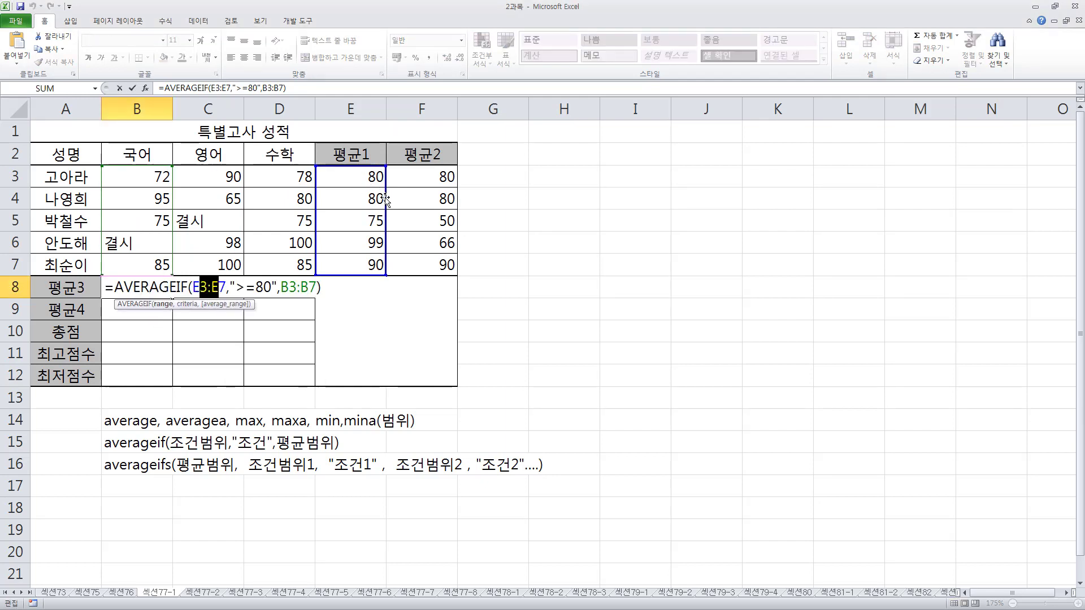
{"action": "key", "text": "F4"}
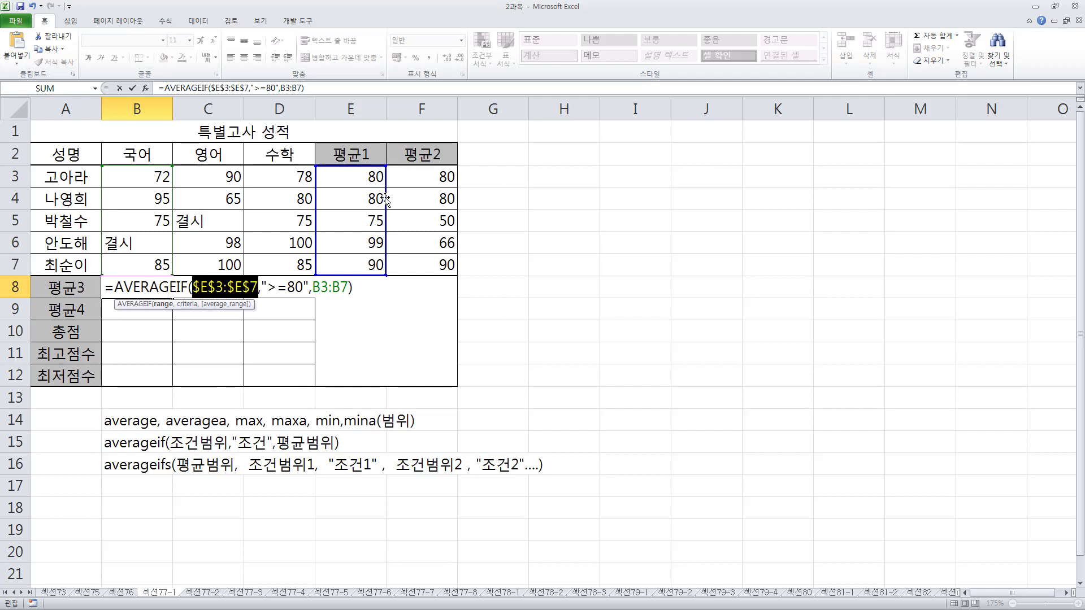
{"action": "key", "text": "Return"}
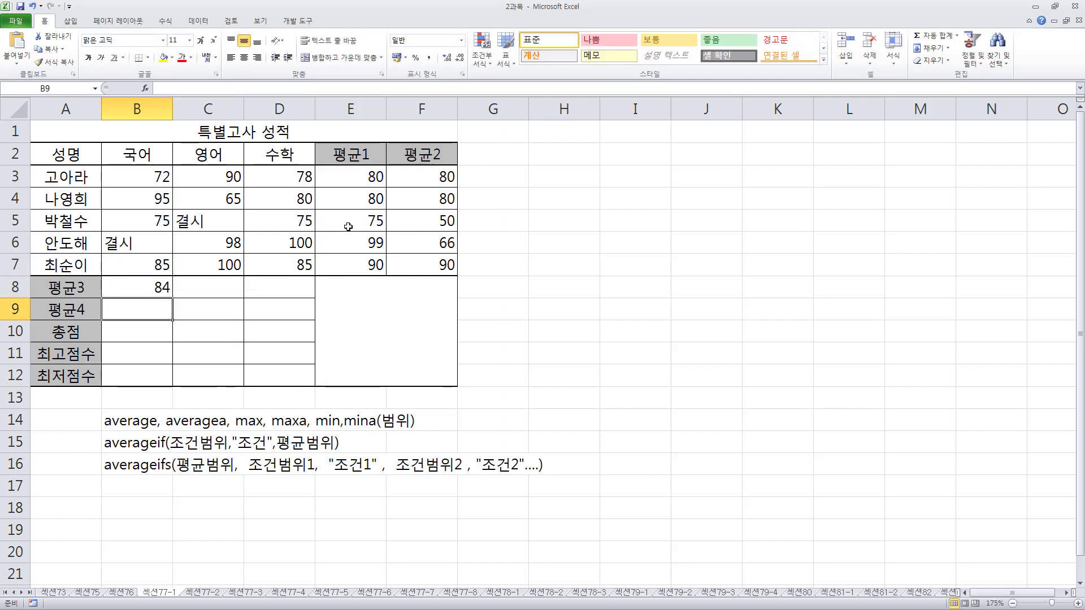
{"action": "left_click", "coordinate": [150, 287]}
{"action": "left_click_drag", "start_coordinate": [173, 299], "coordinate": [304, 301]}
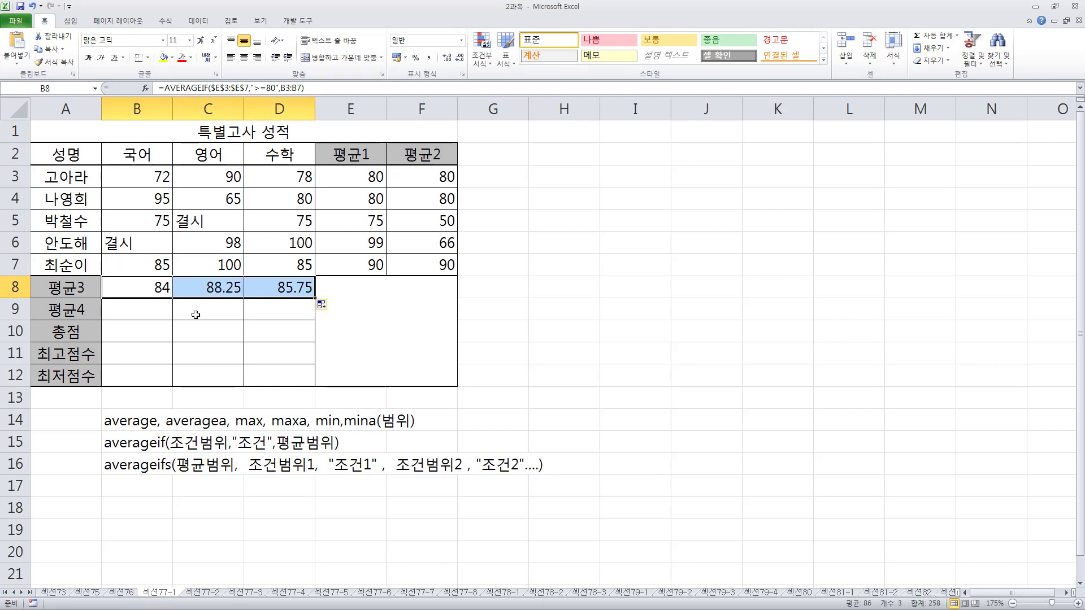
Step: Review the B8 averageif formula, and examine the averageifs syntax in row 16 against the 평균1 and 수학 condition columns
{"action": "double_click", "coordinate": [134, 288]}
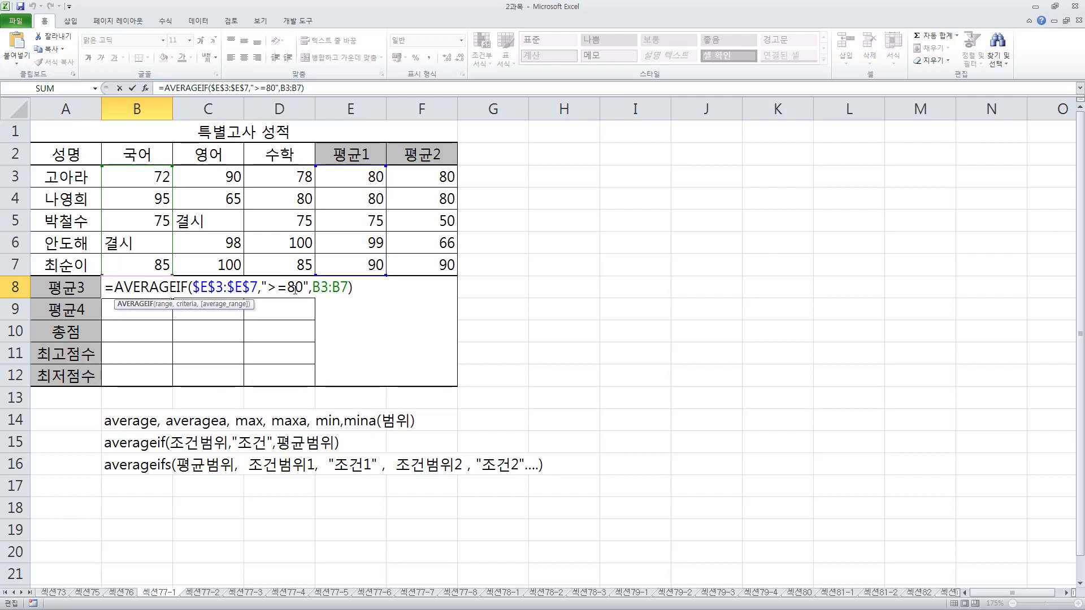
{"action": "key", "text": "Return"}
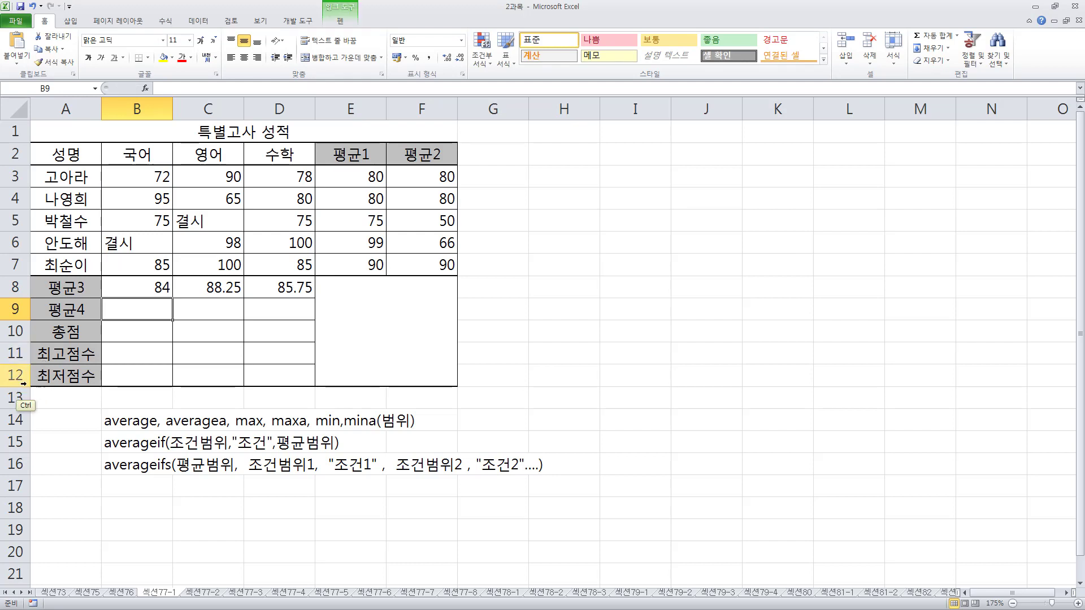
{"action": "key", "text": "ctrl+2"}
{"action": "mouse_move", "coordinate": [94, 453]}
{"action": "left_mouse_down"}
{"action": "mouse_move", "coordinate": [107, 479]}
{"action": "mouse_move", "coordinate": [172, 480]}
{"action": "left_mouse_up"}
{"action": "left_click_drag", "start_coordinate": [247, 476], "coordinate": [544, 474]}
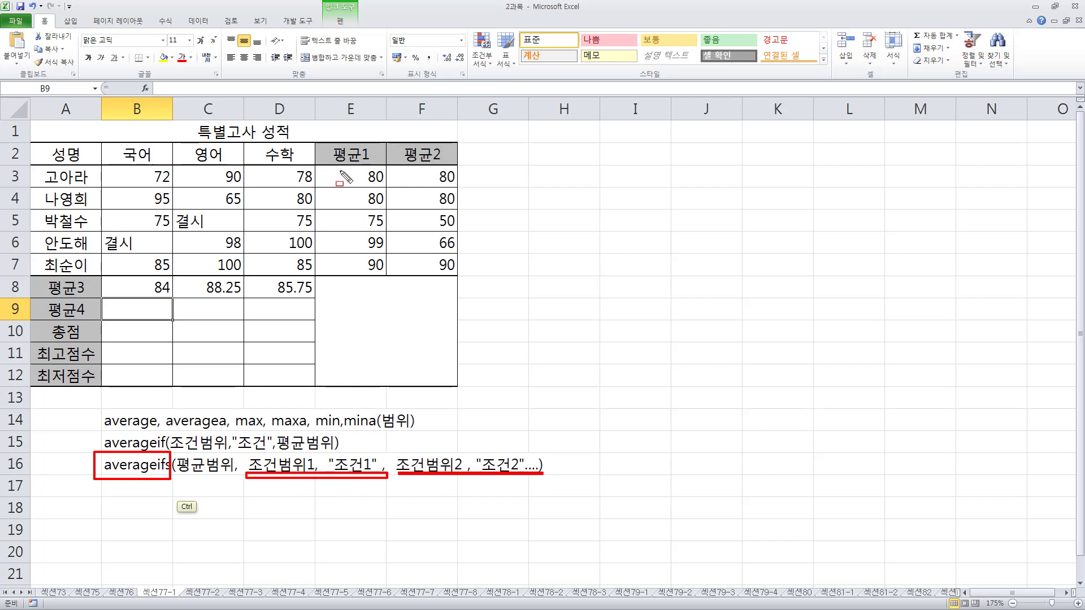
{"action": "mouse_move", "coordinate": [334, 148]}
{"action": "left_mouse_down"}
{"action": "mouse_move", "coordinate": [368, 280]}
{"action": "mouse_move", "coordinate": [396, 145]}
{"action": "left_mouse_up"}
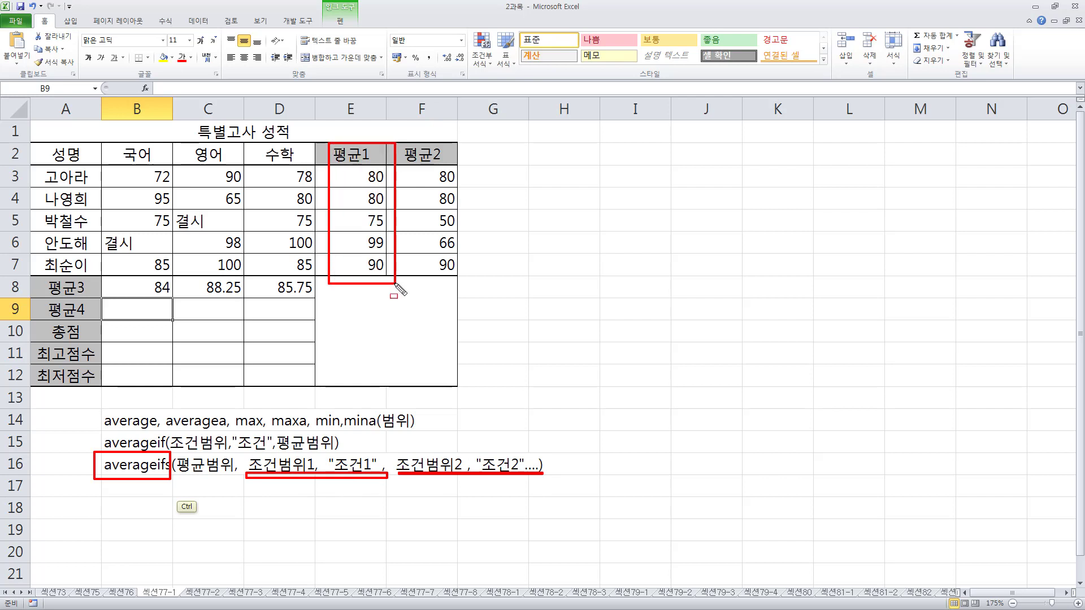
{"action": "mouse_move", "coordinate": [256, 138]}
{"action": "left_mouse_down"}
{"action": "mouse_move", "coordinate": [256, 251]}
{"action": "mouse_move", "coordinate": [296, 284]}
{"action": "left_mouse_up"}
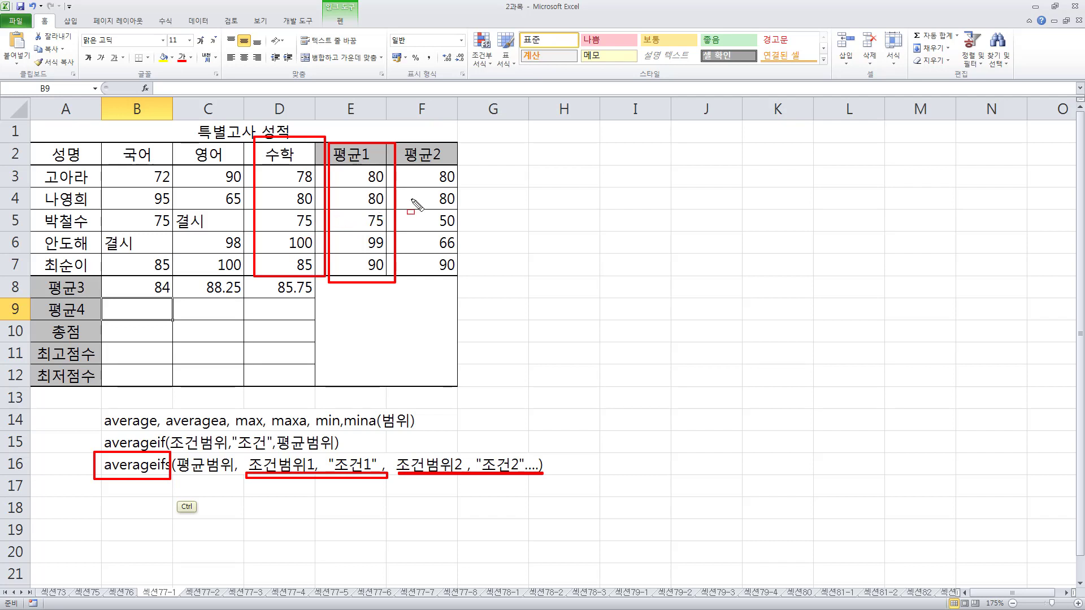
{"action": "key", "text": "Escape"}
Step: Start an averageifs formula in B9 for the 국어 평균4
{"action": "left_click", "coordinate": [148, 310]}
{"action": "type", "text": "=averag"}
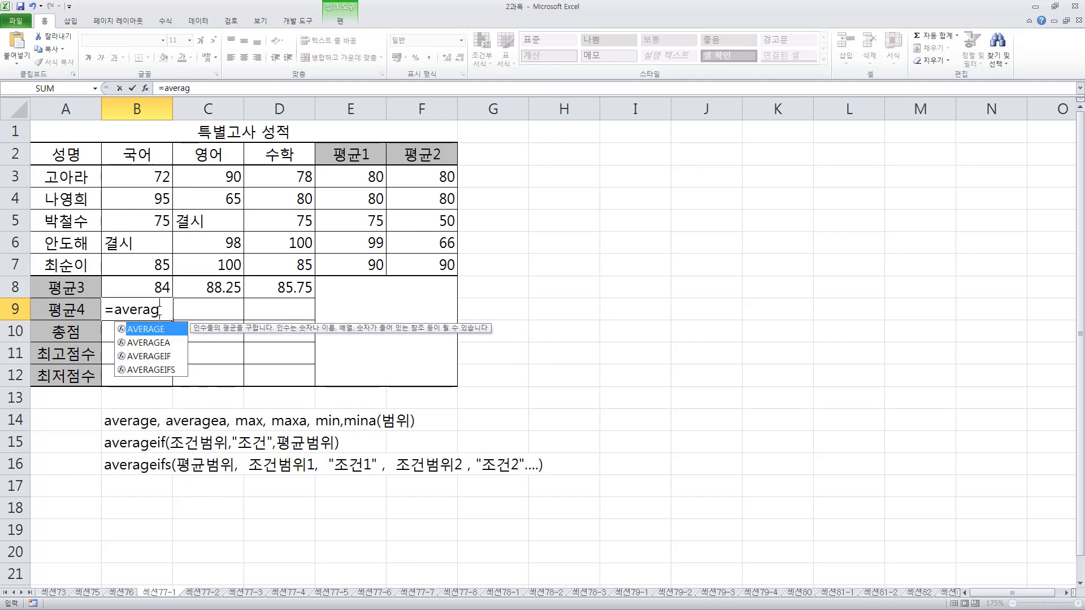
{"action": "type", "text": "eifs("}
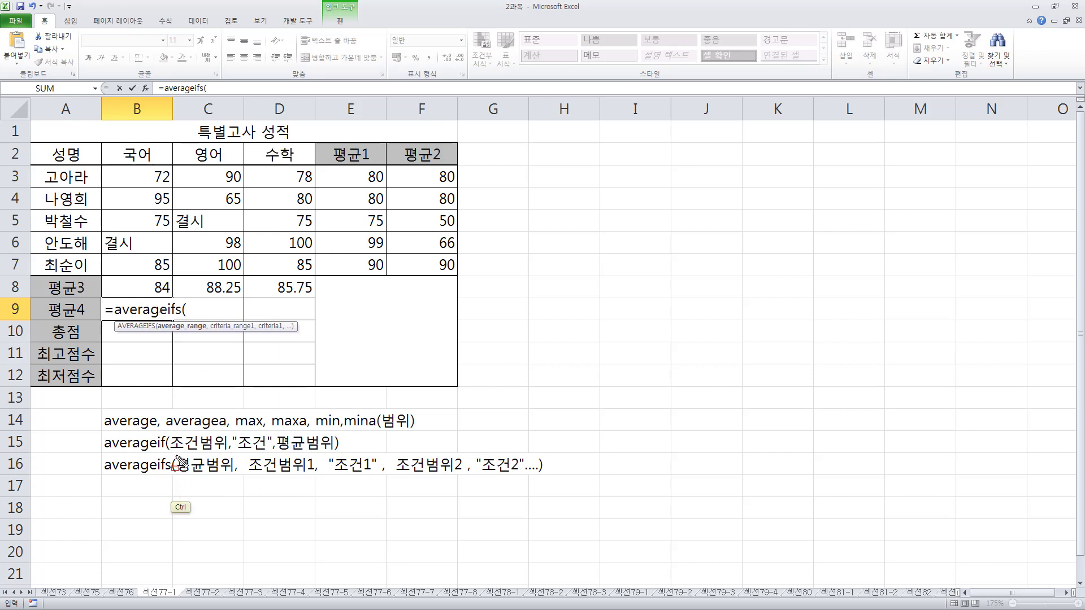
Step: Examine the averageifs argument order and which 국어, 영어 and 수학 scores serve as the average range for each 평균4 cell
{"action": "mouse_move", "coordinate": [175, 455]}
{"action": "left_mouse_down"}
{"action": "mouse_move", "coordinate": [240, 487]}
{"action": "mouse_move", "coordinate": [534, 477]}
{"action": "left_mouse_up"}
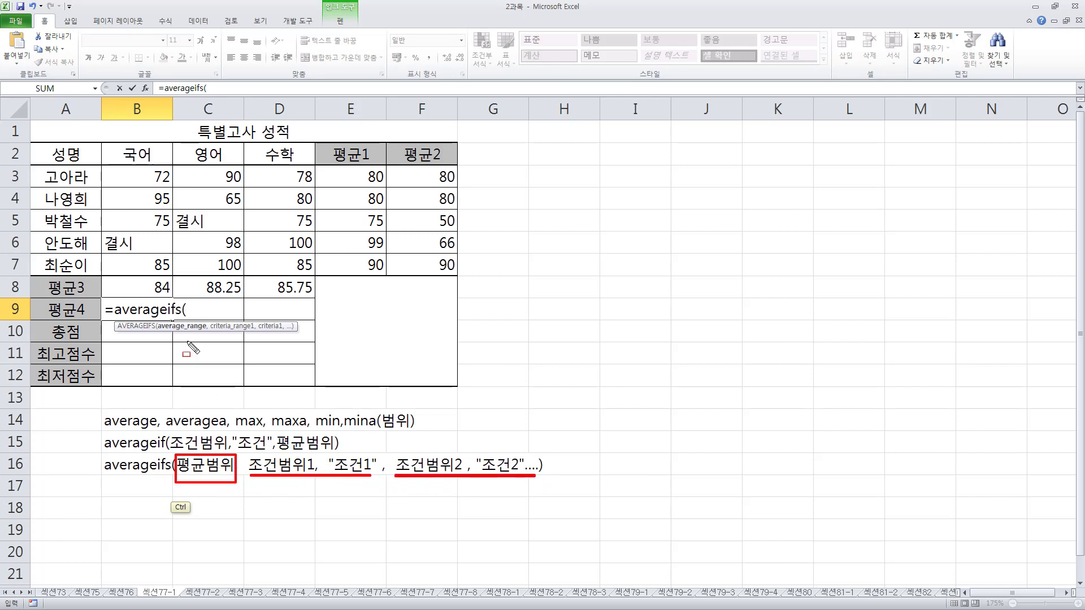
{"action": "left_click_drag", "start_coordinate": [125, 301], "coordinate": [126, 315]}
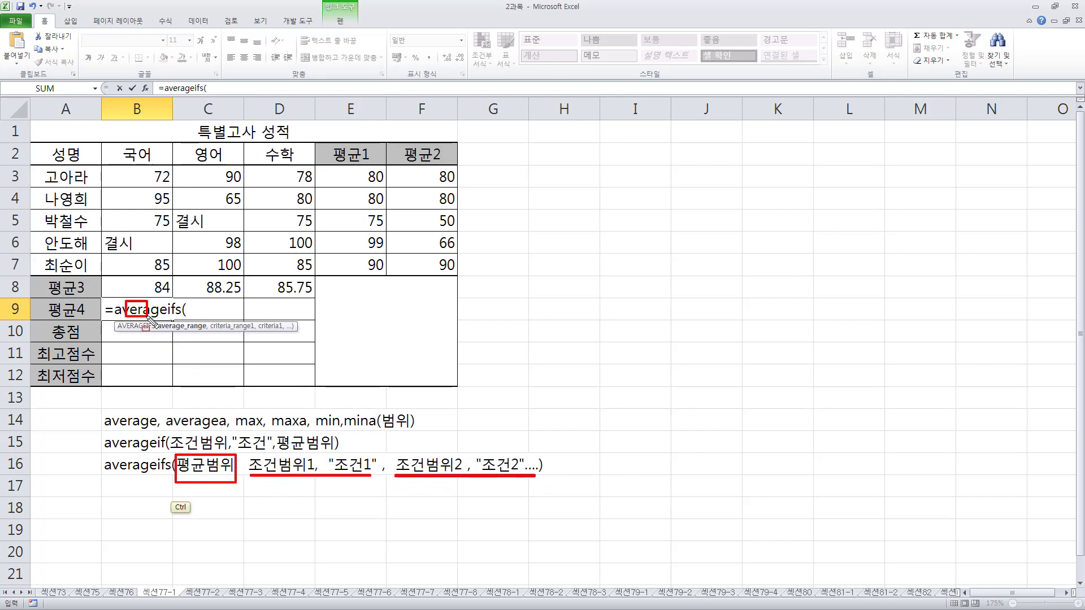
{"action": "left_click_drag", "start_coordinate": [120, 166], "coordinate": [167, 271]}
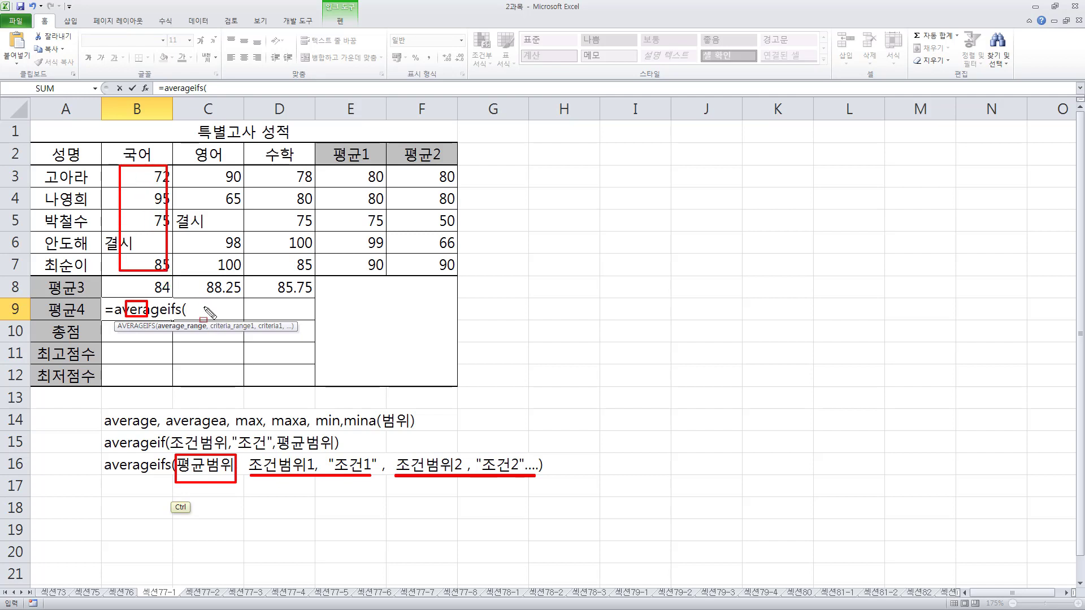
{"action": "left_click_drag", "start_coordinate": [201, 317], "coordinate": [228, 320]}
{"action": "mouse_move", "coordinate": [200, 165]}
{"action": "left_mouse_down"}
{"action": "mouse_move", "coordinate": [243, 276]}
{"action": "mouse_move", "coordinate": [287, 315]}
{"action": "left_mouse_up"}
{"action": "mouse_move", "coordinate": [269, 165]}
{"action": "left_mouse_down"}
{"action": "mouse_move", "coordinate": [270, 272]}
{"action": "mouse_move", "coordinate": [315, 273]}
{"action": "left_mouse_up"}
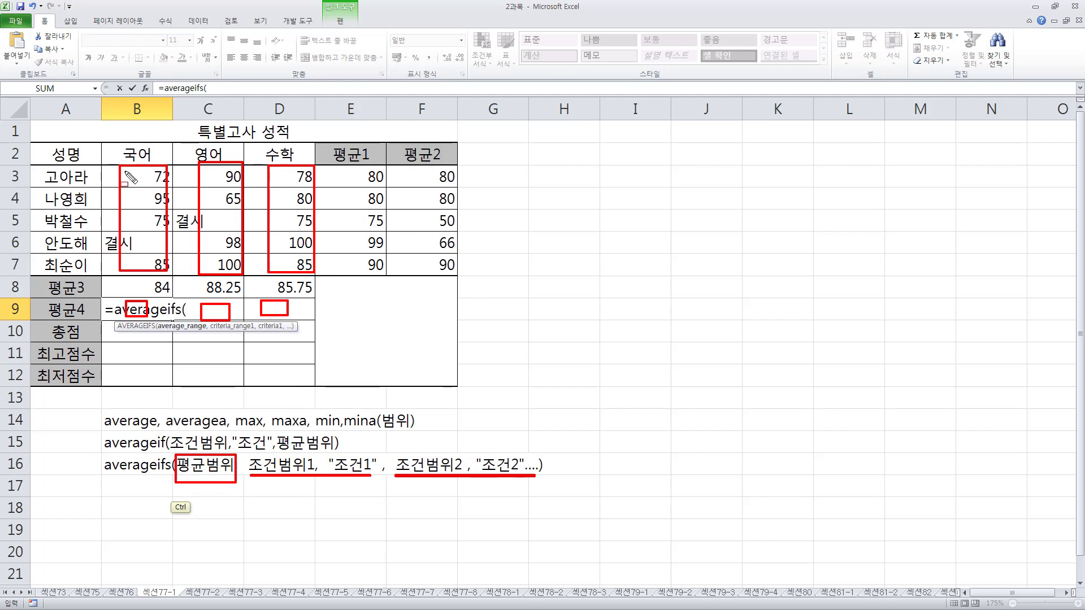
{"action": "mouse_move", "coordinate": [120, 165]}
{"action": "left_mouse_down"}
{"action": "mouse_move", "coordinate": [164, 248]}
{"action": "mouse_move", "coordinate": [166, 273]}
{"action": "mouse_move", "coordinate": [134, 320]}
{"action": "mouse_move", "coordinate": [160, 321]}
{"action": "left_mouse_up"}
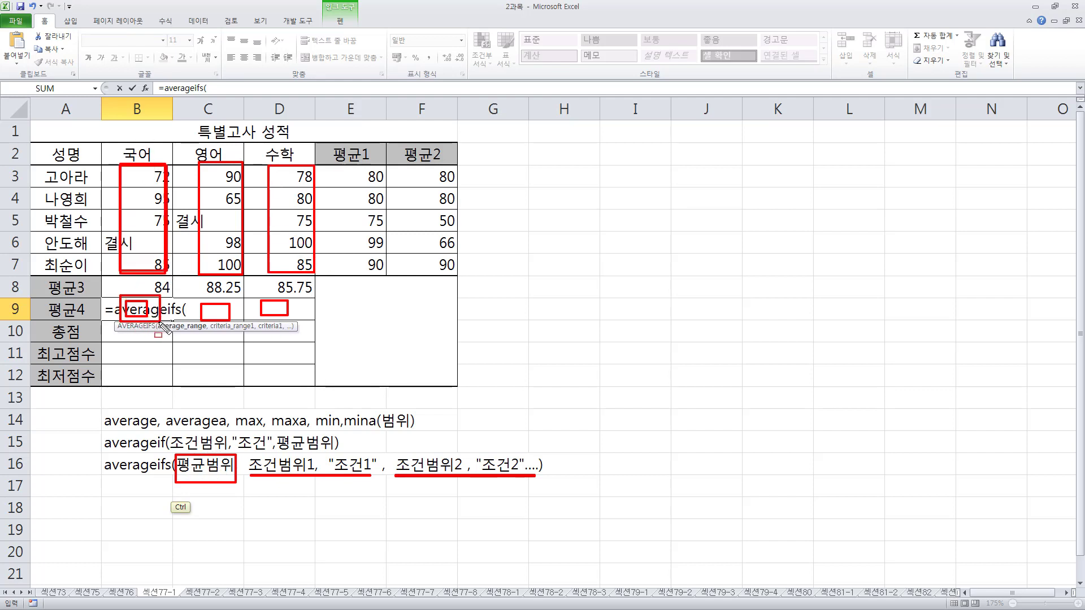
{"action": "key", "text": "Escape"}
Step: Give the B9 averageifs formula the average range B3:B7 and the first condition range E3:E7 with the criterion ">=80"
{"action": "left_click_drag", "start_coordinate": [145, 174], "coordinate": [145, 267]}
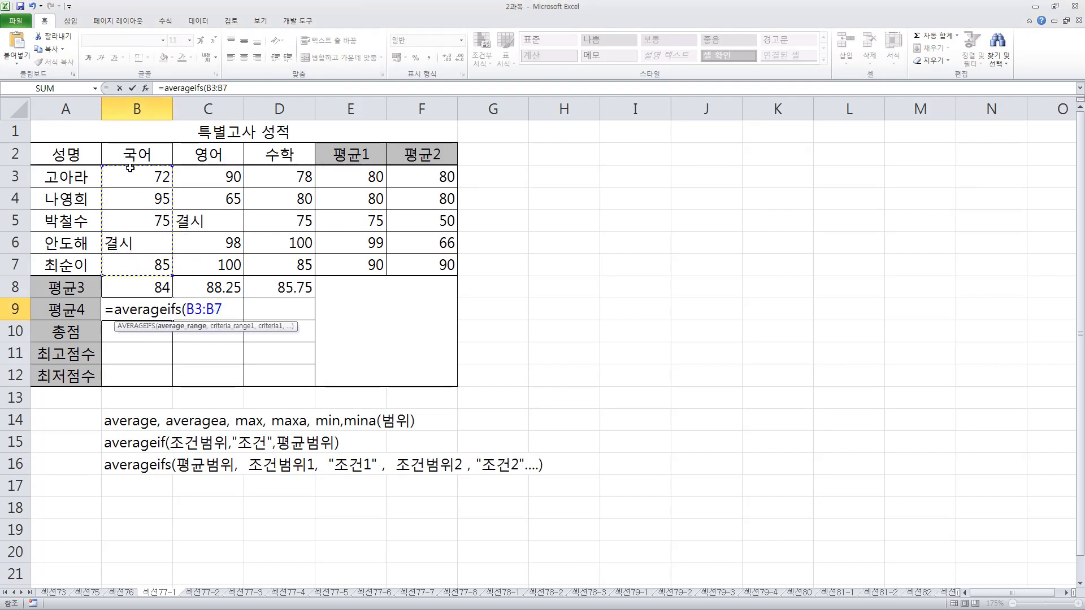
{"action": "type", "text": ","}
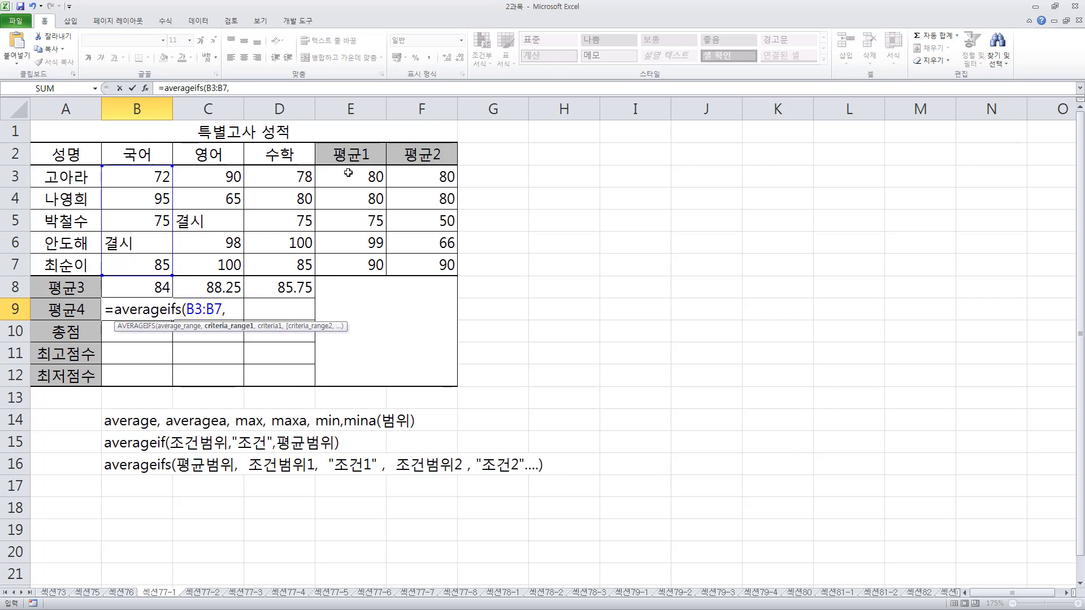
{"action": "left_click_drag", "start_coordinate": [348, 172], "coordinate": [355, 265]}
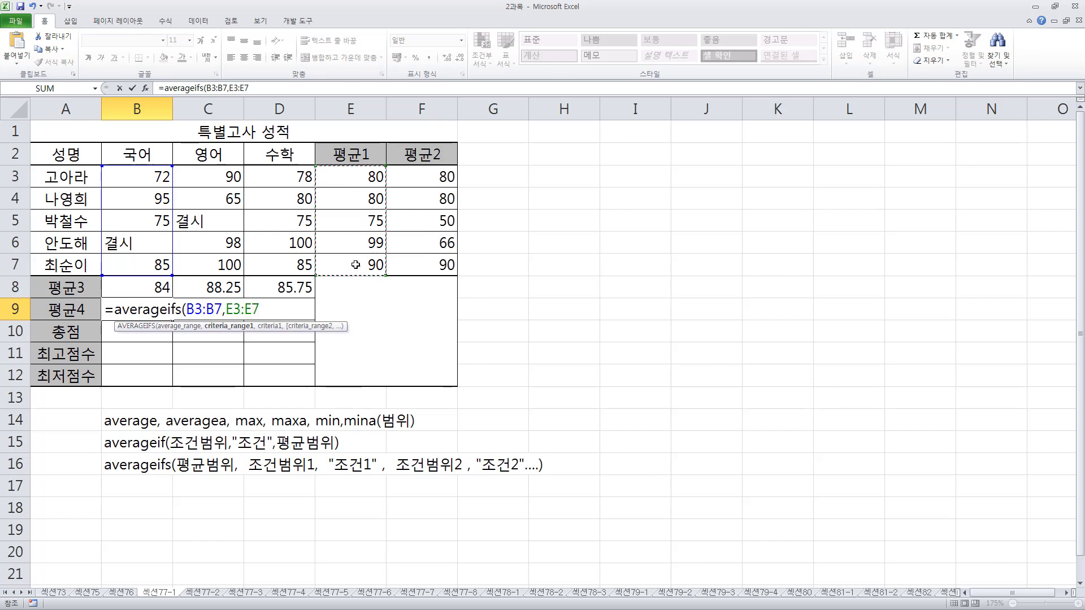
{"action": "type", "text": ","}
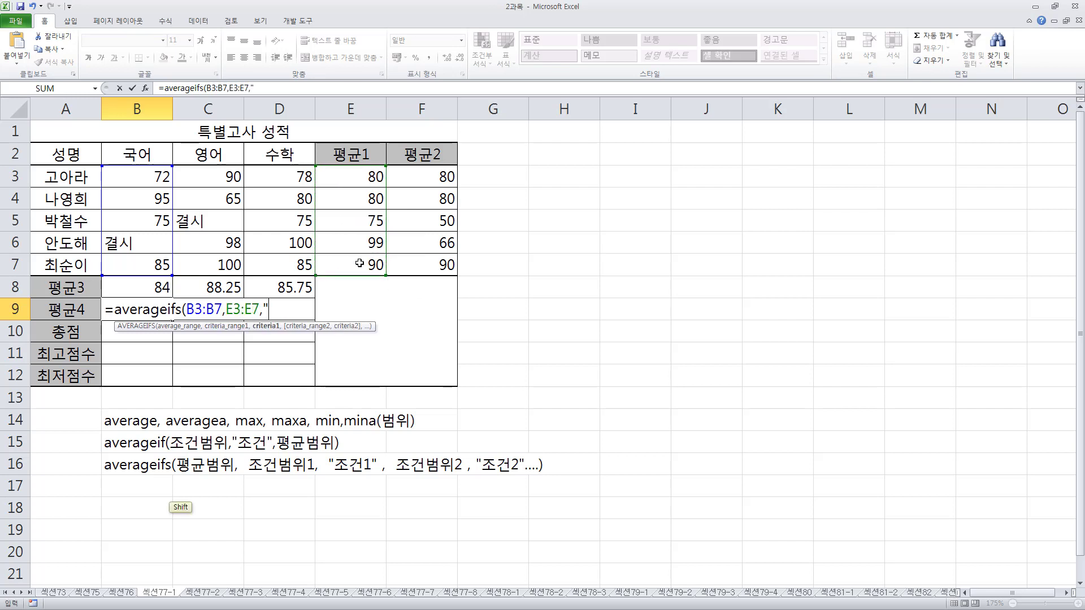
{"action": "type", "text": "\">=80\""}
{"action": "left_click_drag", "start_coordinate": [228, 311], "coordinate": [307, 310]}
{"action": "left_click", "coordinate": [269, 309]}
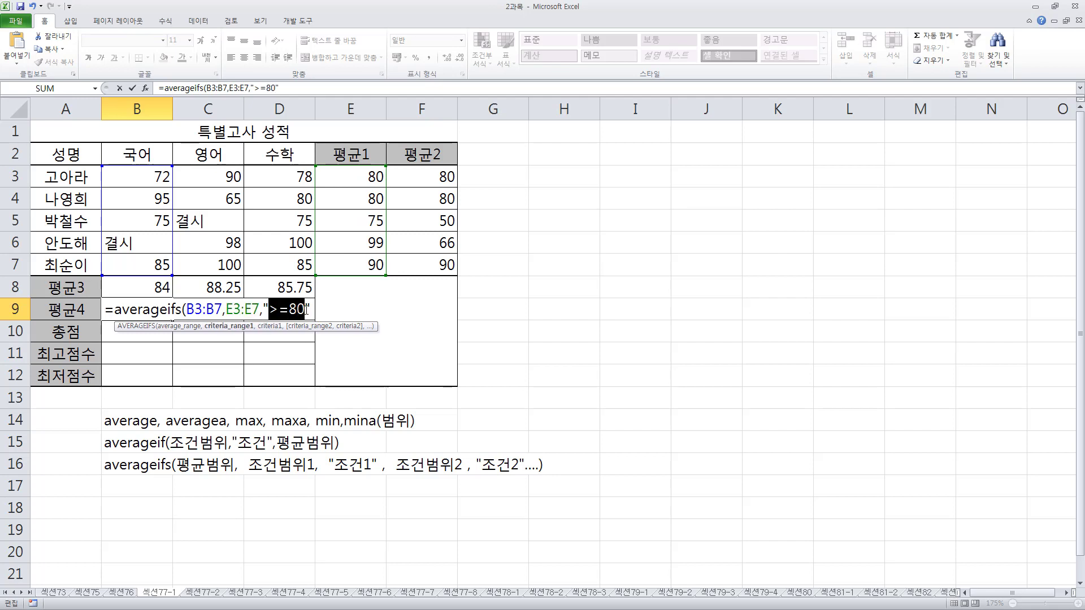
{"action": "left_click", "coordinate": [311, 310]}
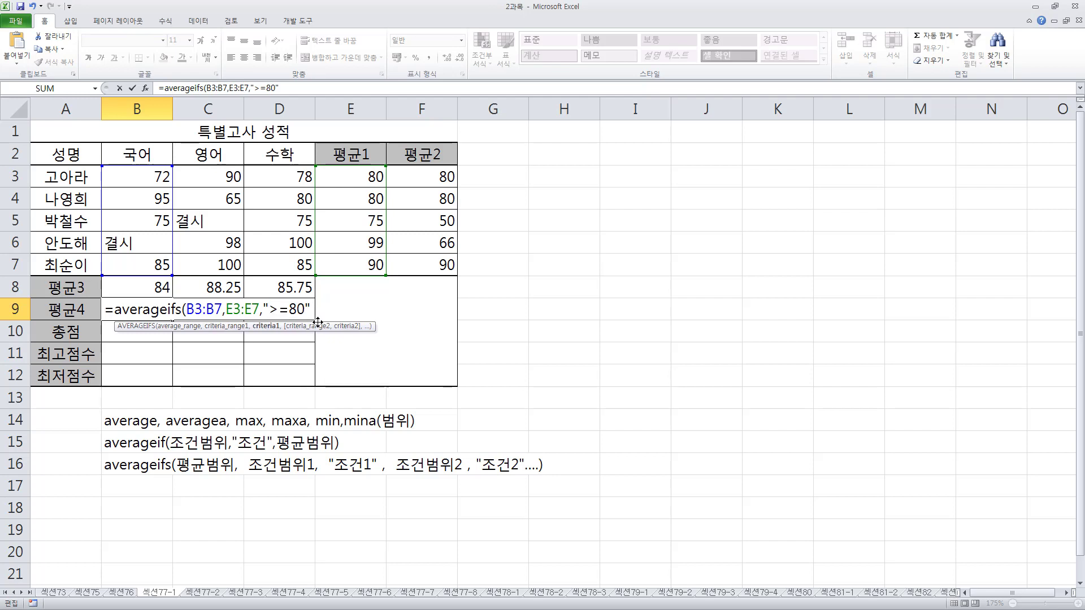
Step: Add the second condition range D3:D7 with the criterion ">=80" to the B9 formula and close its parenthesis
{"action": "type", "text": ","}
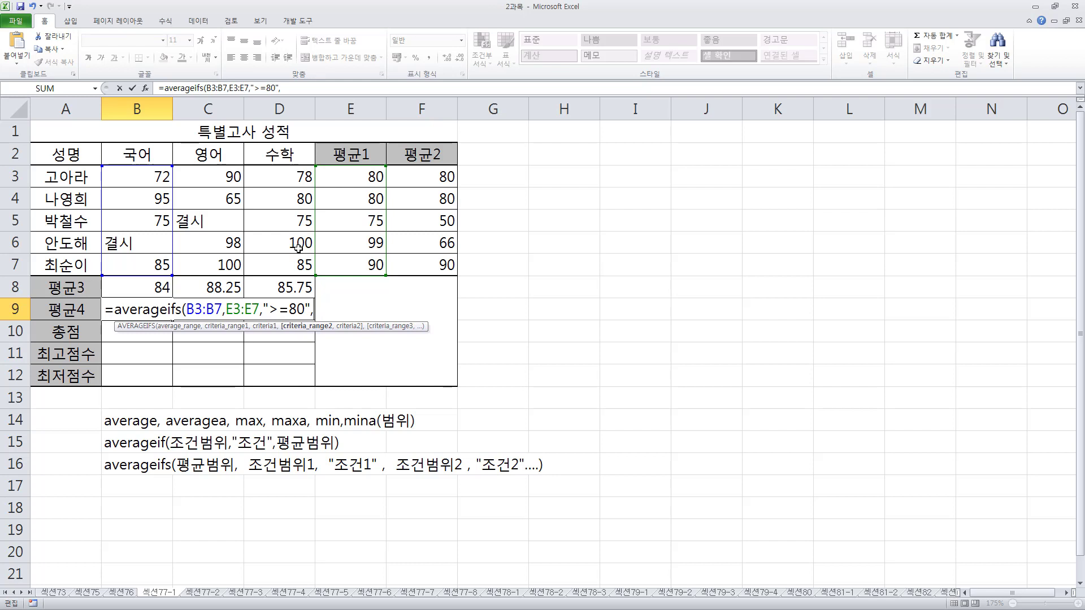
{"action": "left_click_drag", "start_coordinate": [286, 177], "coordinate": [292, 262]}
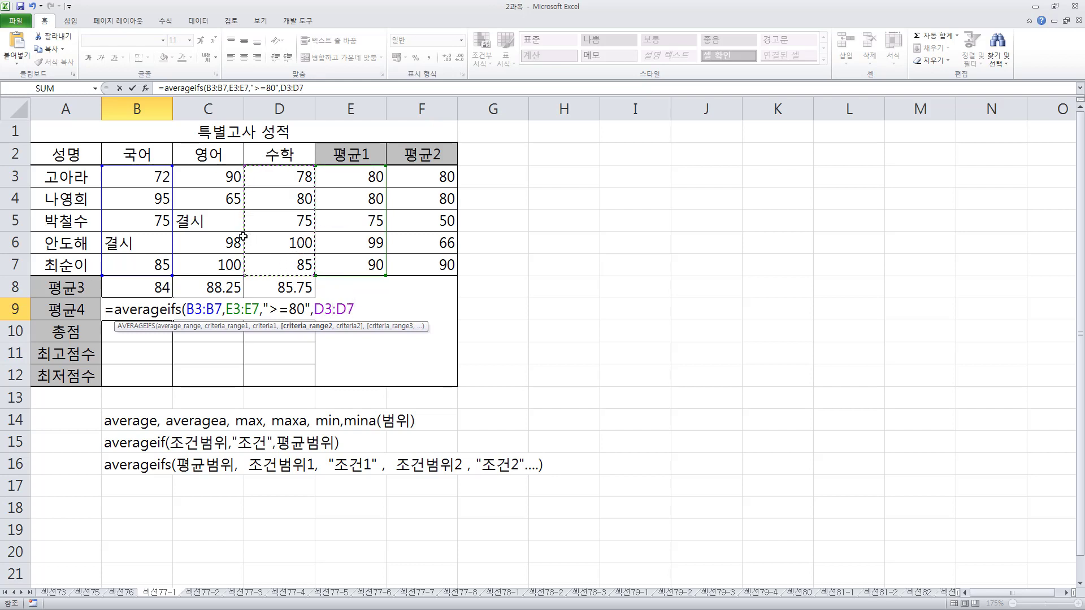
{"action": "type", "text": ","}
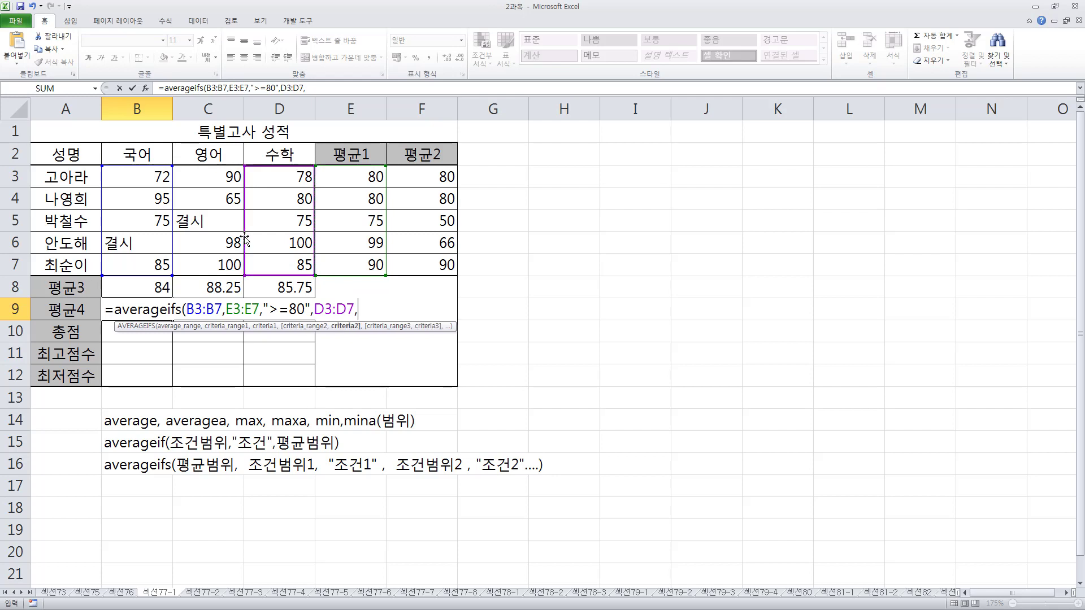
{"action": "type", "text": "\">=80\")"}
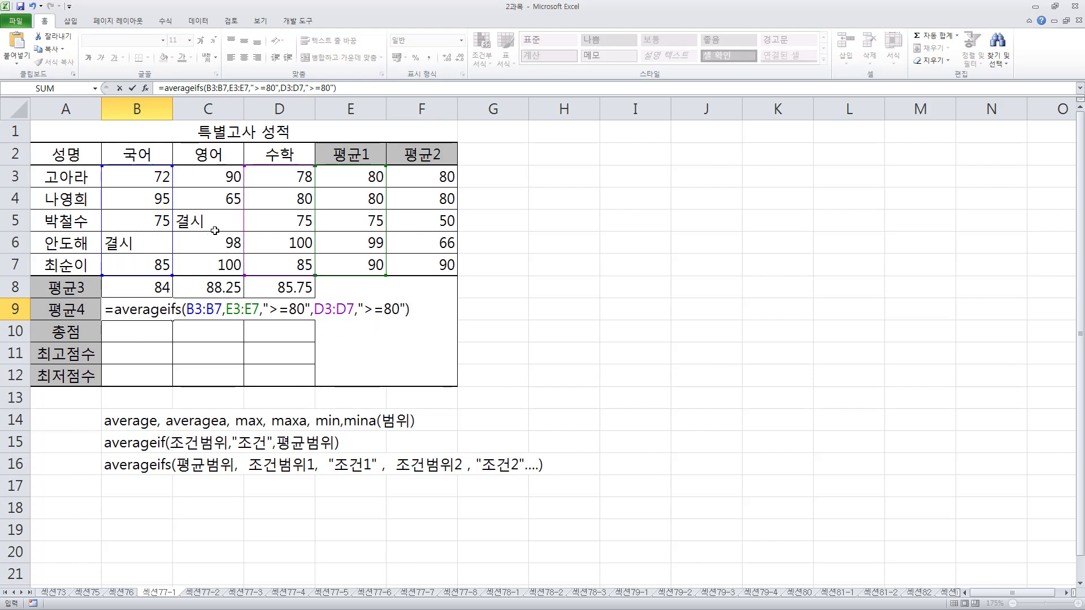
Step: Insert spaces between the arguments of the B9 averageifs formula to separate the ranges and criteria
{"action": "left_click_drag", "start_coordinate": [226, 314], "coordinate": [234, 314]}
{"action": "type", "text": "E"}
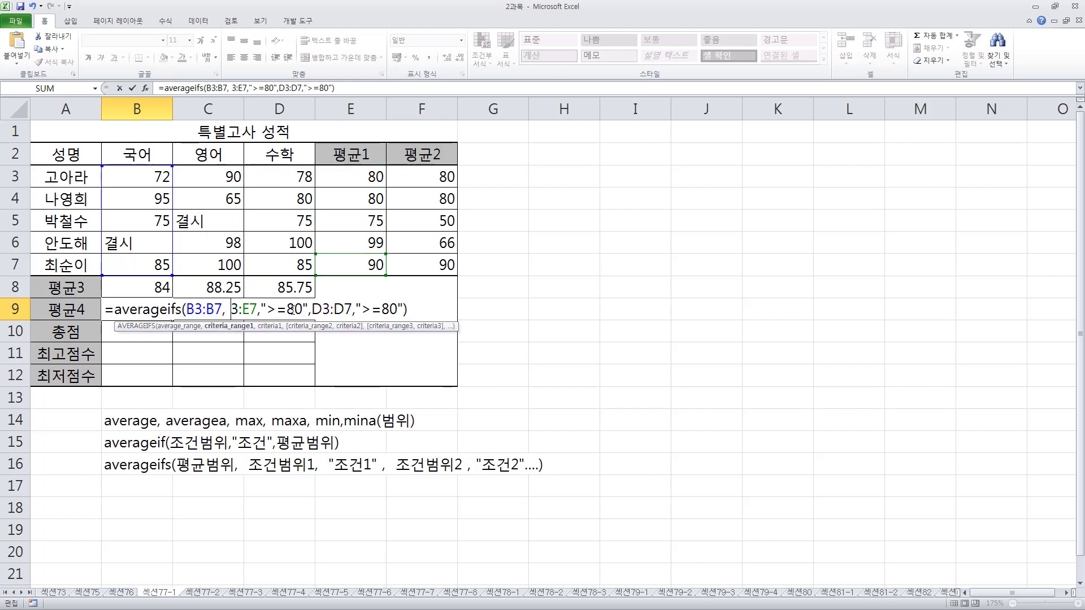
{"action": "key", "text": "Left"}
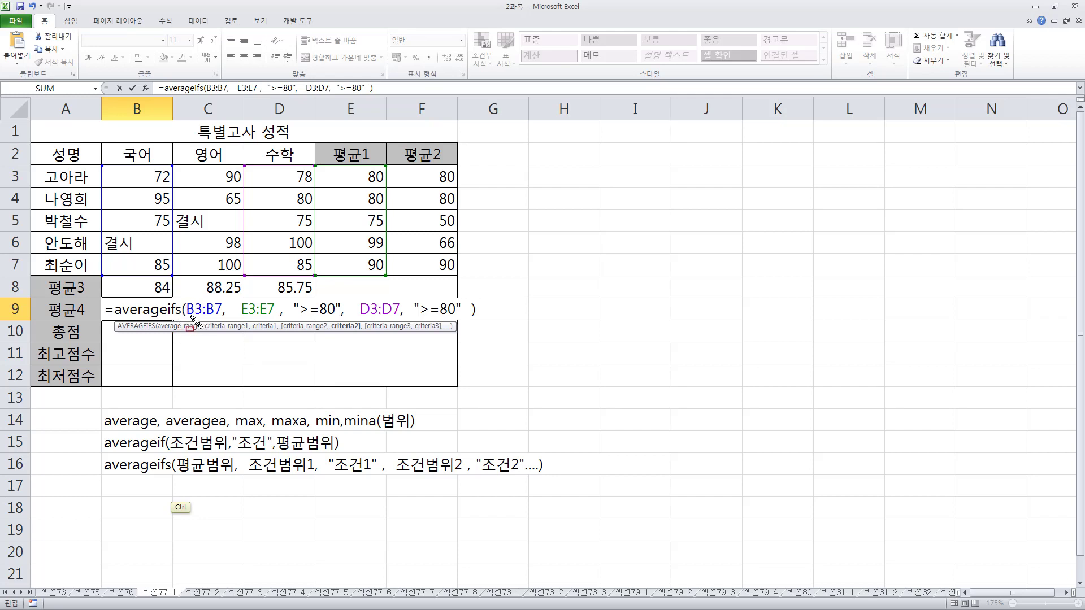
Step: Compare the average range and both condition pairs in the B9 formula with the averageifs syntax in row 16
{"action": "left_click_drag", "start_coordinate": [191, 317], "coordinate": [222, 318]}
{"action": "mouse_move", "coordinate": [178, 476]}
{"action": "left_mouse_down"}
{"action": "mouse_move", "coordinate": [223, 478]}
{"action": "mouse_move", "coordinate": [232, 453]}
{"action": "left_mouse_up"}
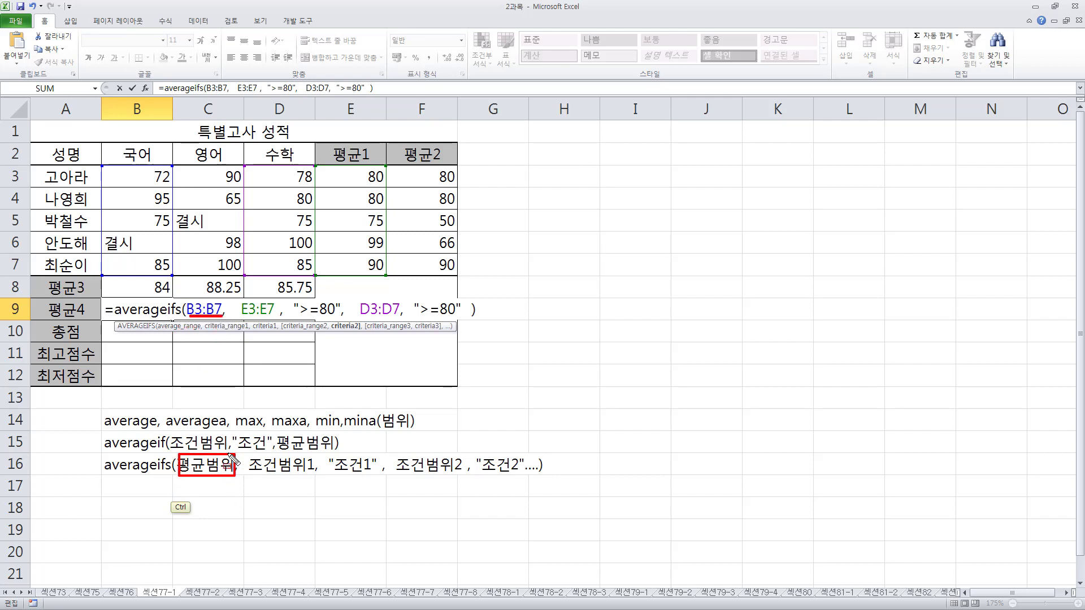
{"action": "mouse_move", "coordinate": [236, 294]}
{"action": "left_mouse_down"}
{"action": "mouse_move", "coordinate": [236, 308]}
{"action": "mouse_move", "coordinate": [359, 318]}
{"action": "mouse_move", "coordinate": [276, 328]}
{"action": "left_mouse_up"}
{"action": "left_click_drag", "start_coordinate": [285, 287], "coordinate": [339, 322]}
{"action": "left_click_drag", "start_coordinate": [252, 474], "coordinate": [374, 469]}
{"action": "mouse_move", "coordinate": [362, 296]}
{"action": "left_mouse_down"}
{"action": "mouse_move", "coordinate": [389, 329]}
{"action": "mouse_move", "coordinate": [411, 328]}
{"action": "left_mouse_up"}
{"action": "left_click_drag", "start_coordinate": [413, 291], "coordinate": [462, 327]}
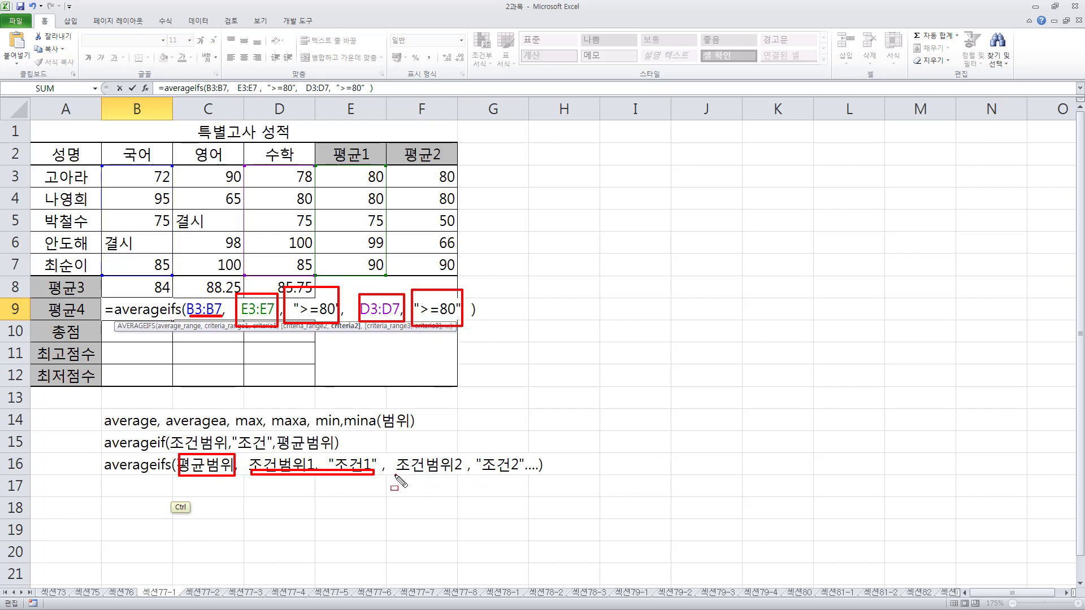
{"action": "left_click_drag", "start_coordinate": [395, 475], "coordinate": [537, 476]}
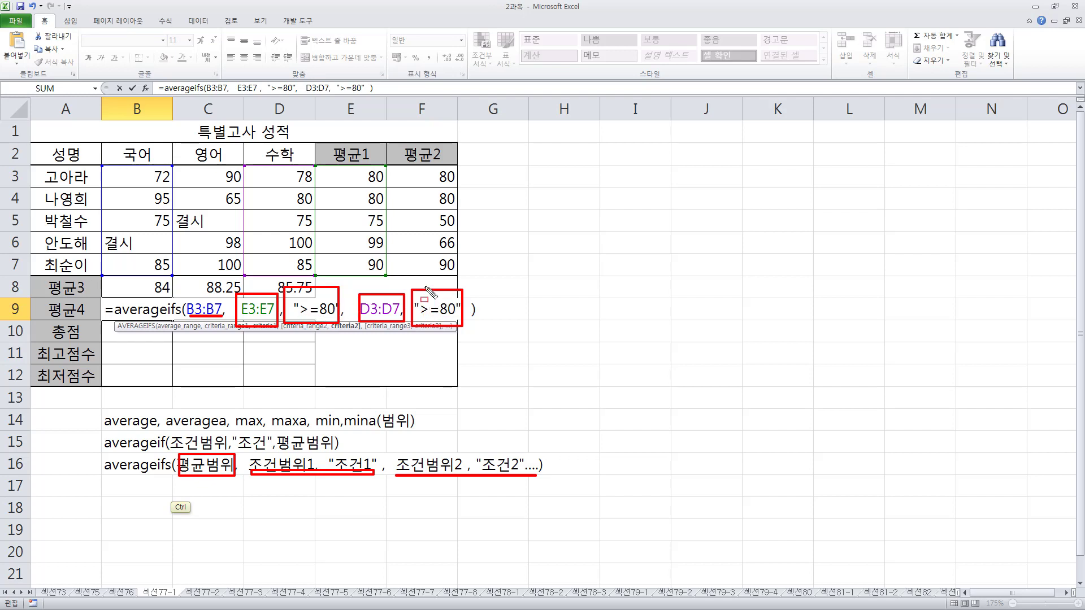
{"action": "key", "text": "Escape"}
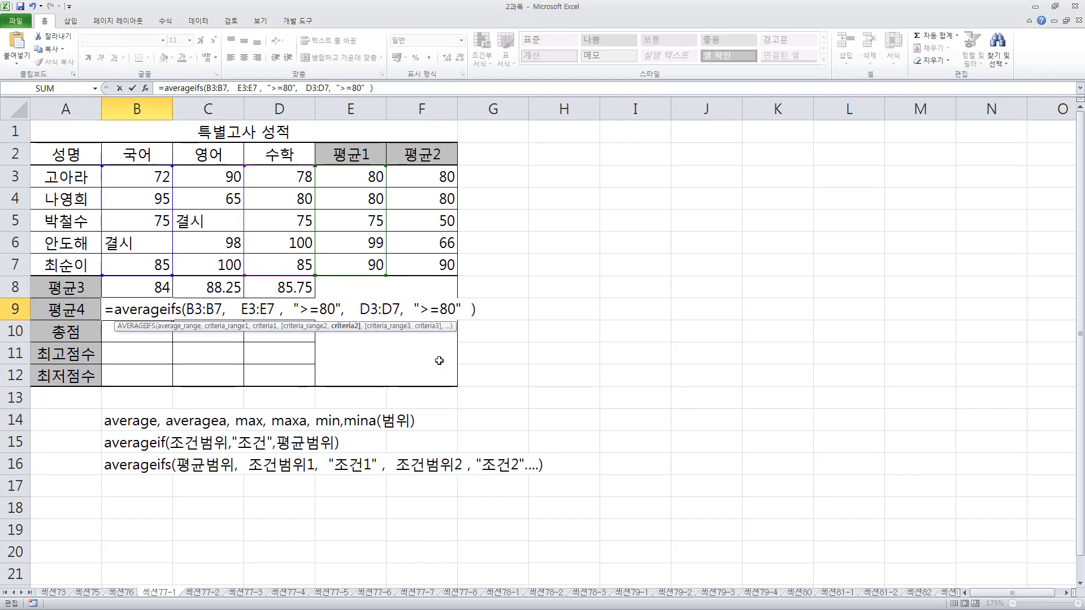
Step: Enter the finished averageifs formula in B9 and check the neighbouring 평균4 cells C9 and D9
{"action": "key", "text": "Return"}
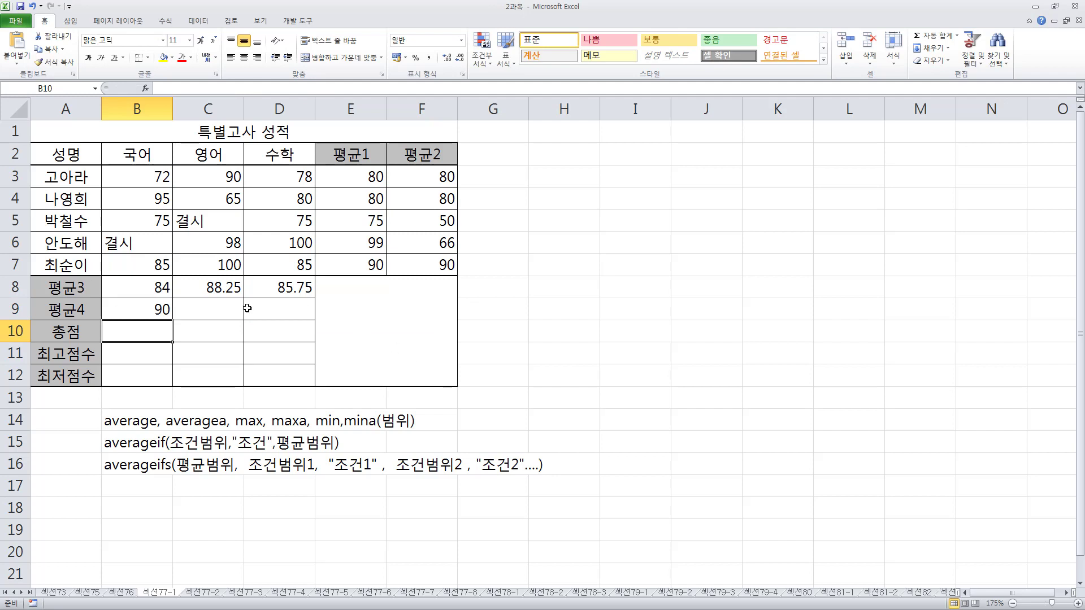
{"action": "left_click", "coordinate": [141, 306]}
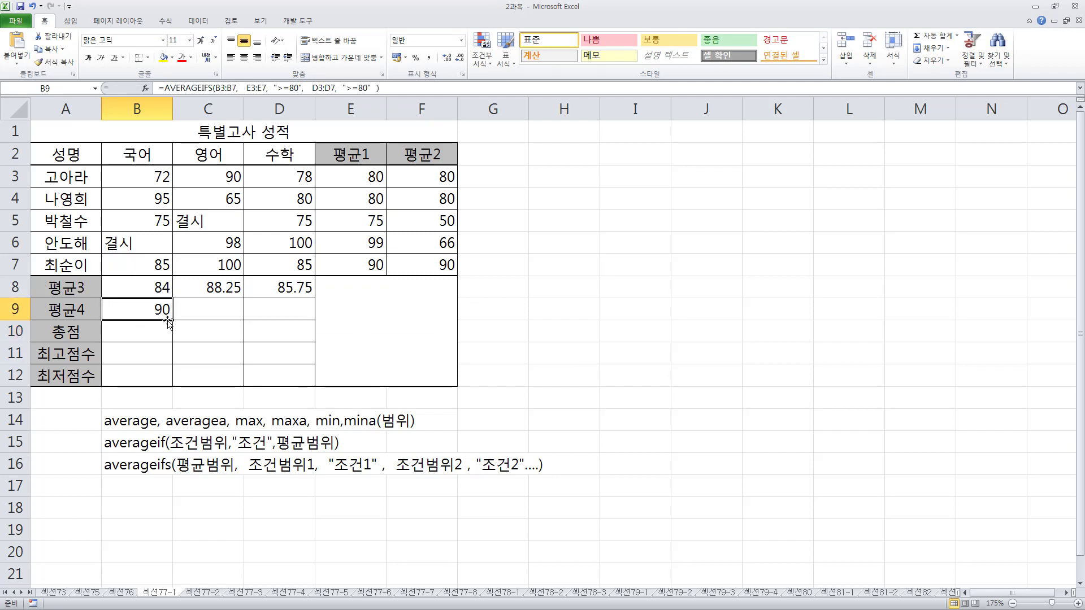
{"action": "left_click", "coordinate": [218, 310]}
{"action": "left_click", "coordinate": [286, 310]}
{"action": "left_click", "coordinate": [161, 310]}
Step: Open the B9 formula for editing and examine how its average range B3:B7 has to shift across 국어, 영어 and 수학
{"action": "double_click", "coordinate": [158, 309]}
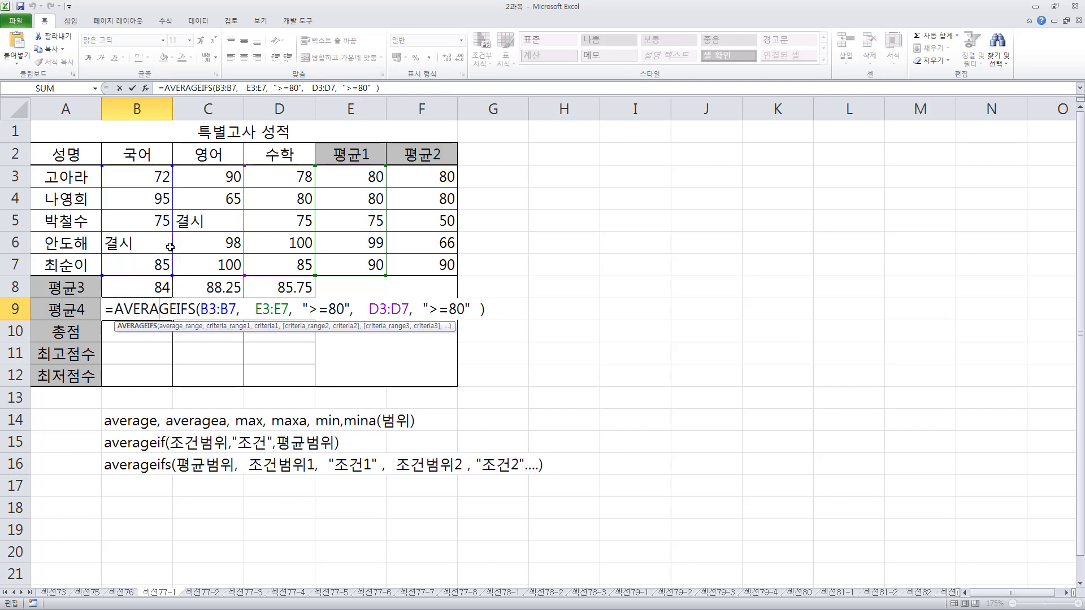
{"action": "key", "text": "ctrl+2"}
{"action": "left_click_drag", "start_coordinate": [198, 300], "coordinate": [228, 329]}
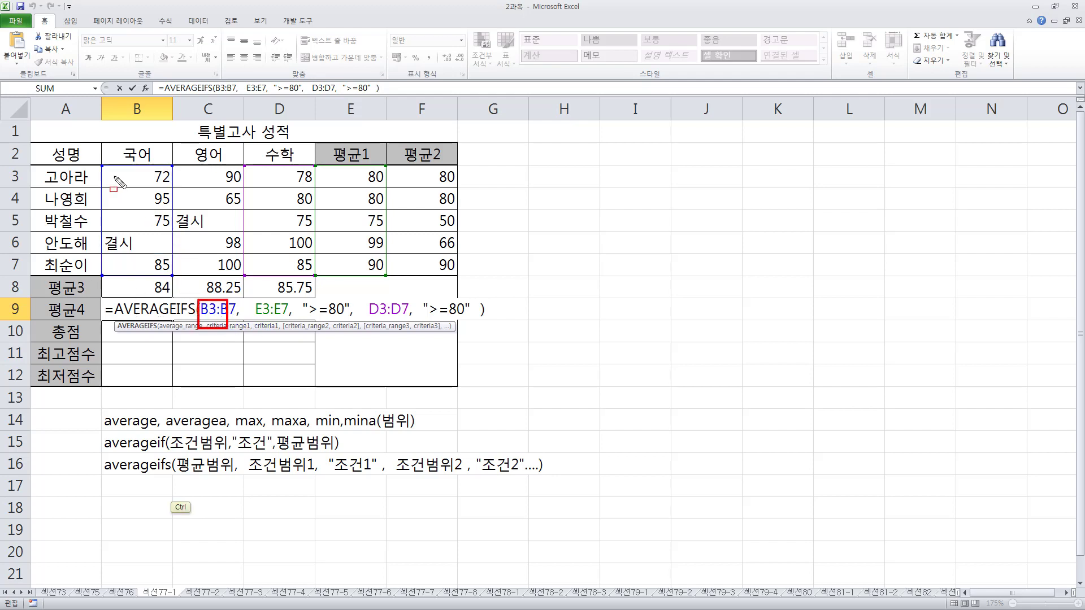
{"action": "mouse_move", "coordinate": [115, 177]}
{"action": "left_mouse_down"}
{"action": "mouse_move", "coordinate": [149, 270]}
{"action": "mouse_move", "coordinate": [161, 273]}
{"action": "left_mouse_up"}
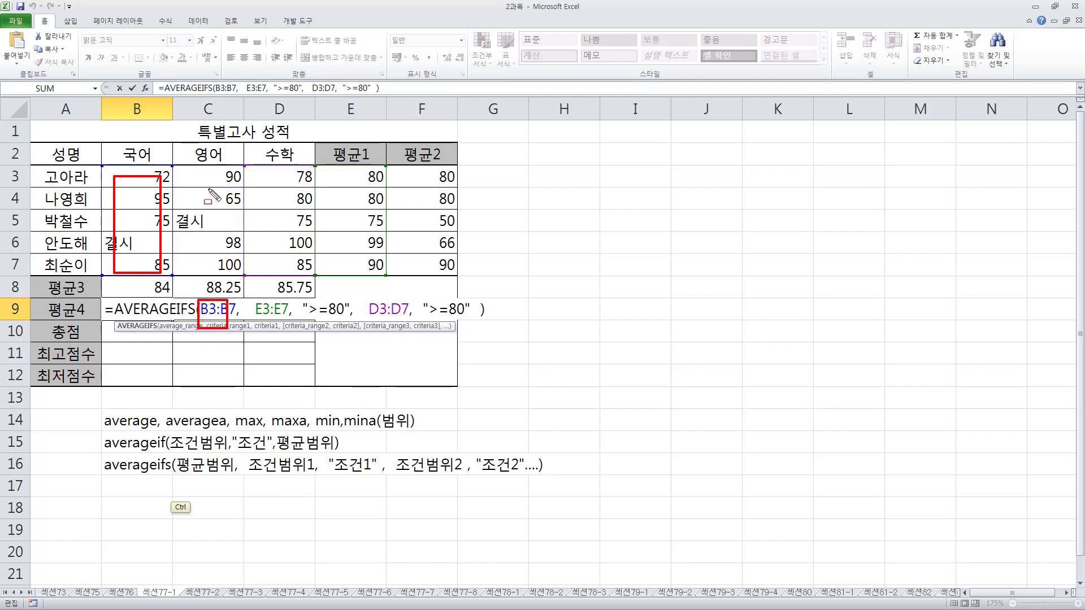
{"action": "mouse_move", "coordinate": [194, 166]}
{"action": "left_mouse_down"}
{"action": "mouse_move", "coordinate": [244, 263]}
{"action": "mouse_move", "coordinate": [234, 267]}
{"action": "left_mouse_up"}
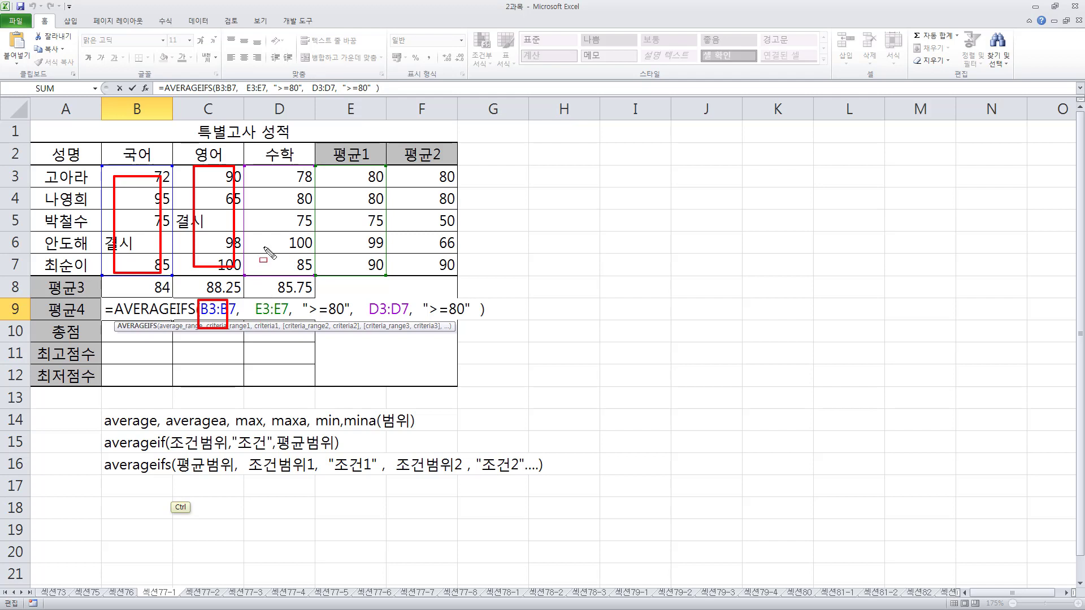
{"action": "left_click_drag", "start_coordinate": [268, 174], "coordinate": [309, 262]}
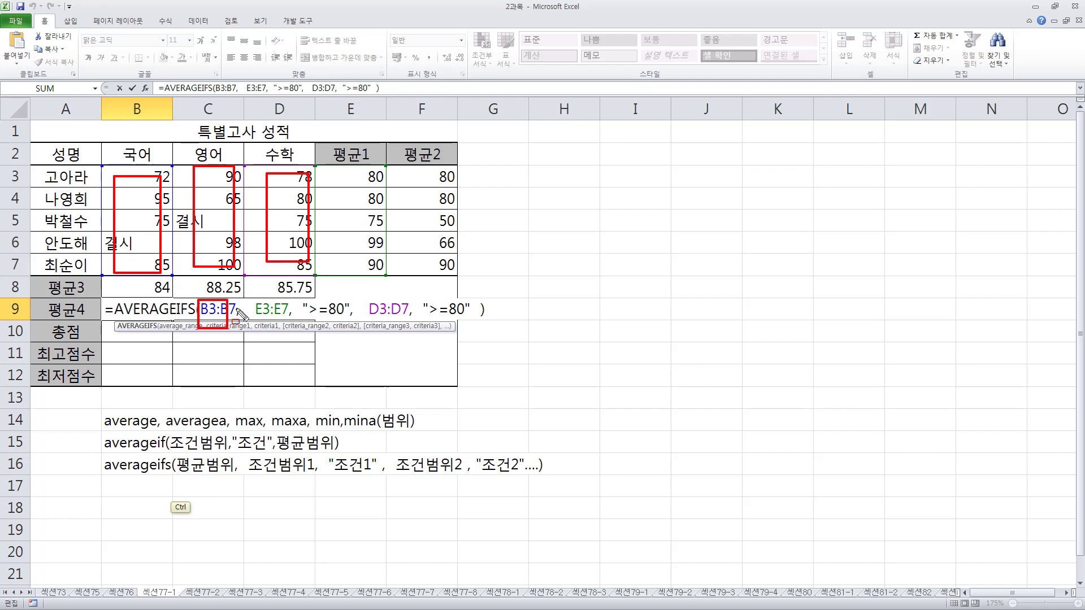
Step: Examine which condition ranges in the B9 averageifs formula, E3:E7 for 평균1 and D3:D7 for 수학, must stay fixed when copied
{"action": "key", "text": "Escape"}
{"action": "key", "text": "ctrl+shift+d"}
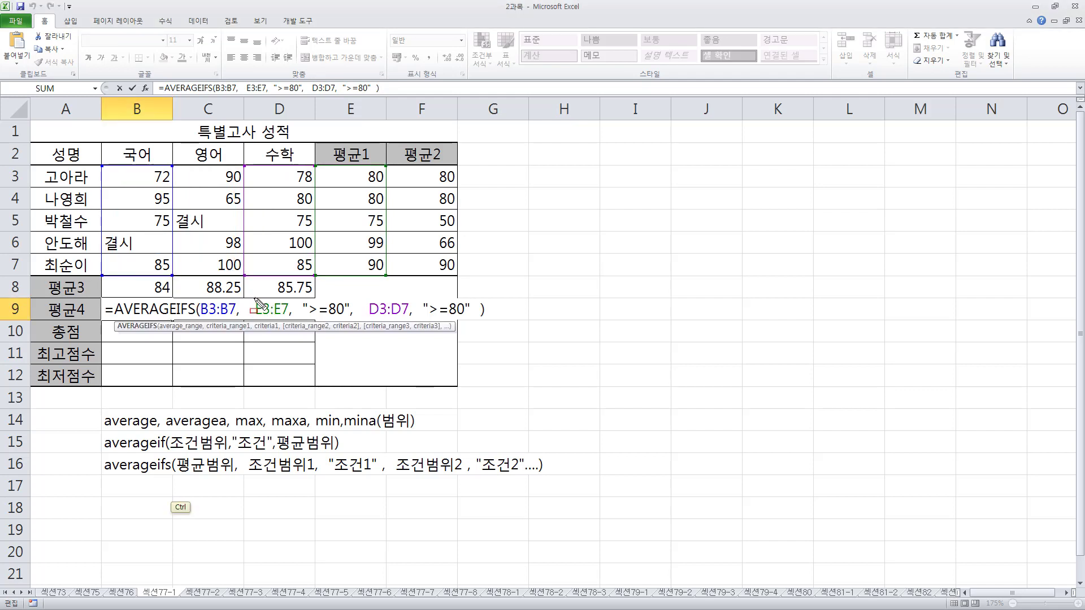
{"action": "left_click_drag", "start_coordinate": [253, 297], "coordinate": [290, 323]}
{"action": "left_click_drag", "start_coordinate": [327, 168], "coordinate": [384, 268]}
{"action": "left_click_drag", "start_coordinate": [308, 317], "coordinate": [405, 320]}
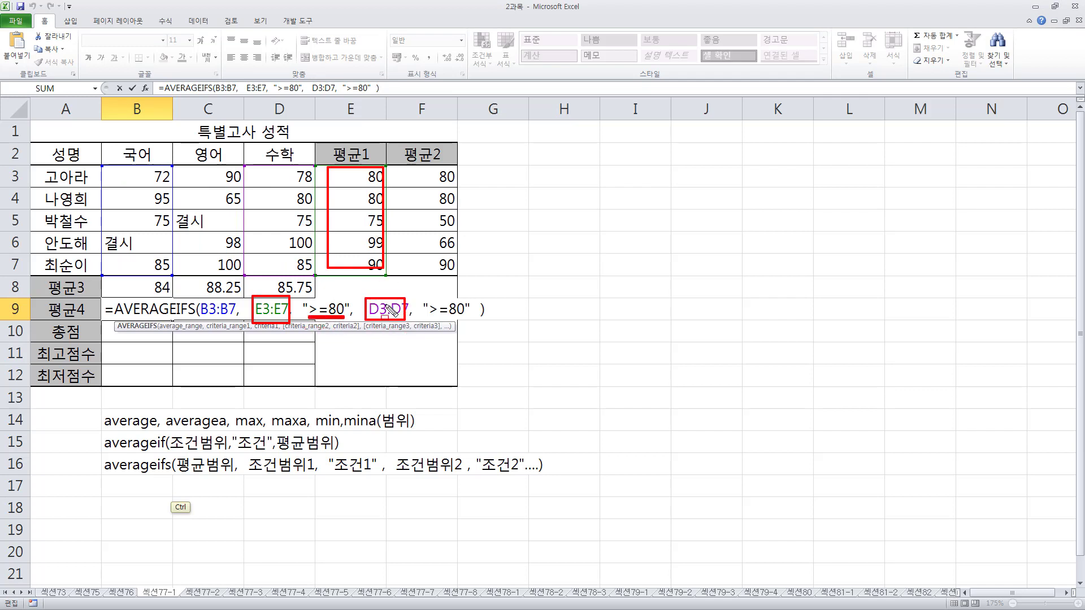
{"action": "left_click_drag", "start_coordinate": [252, 167], "coordinate": [310, 275]}
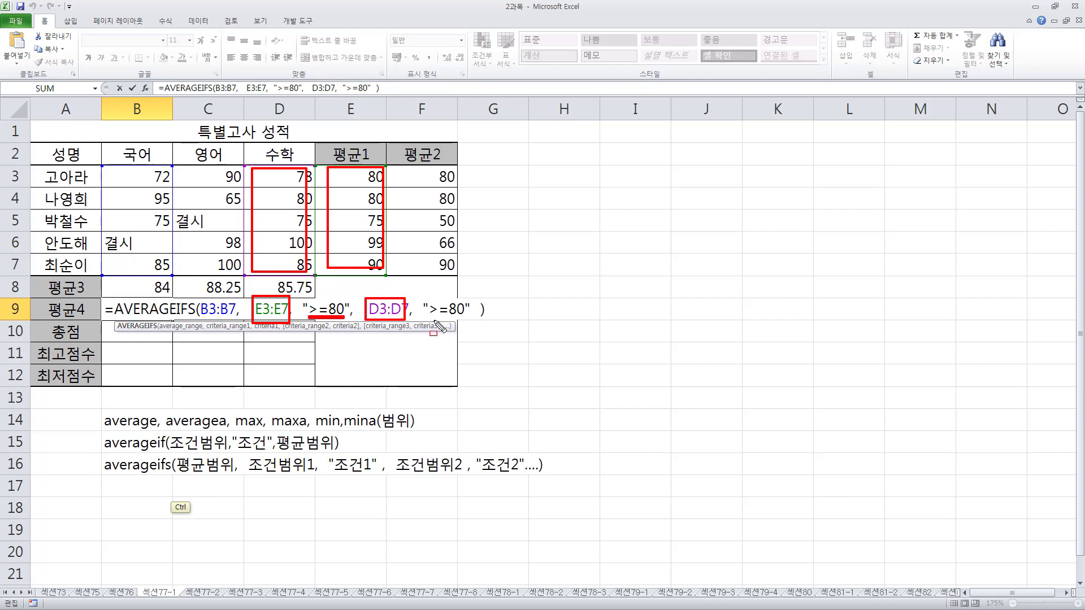
{"action": "left_click_drag", "start_coordinate": [430, 316], "coordinate": [467, 315]}
{"action": "left_click_drag", "start_coordinate": [325, 132], "coordinate": [374, 167]}
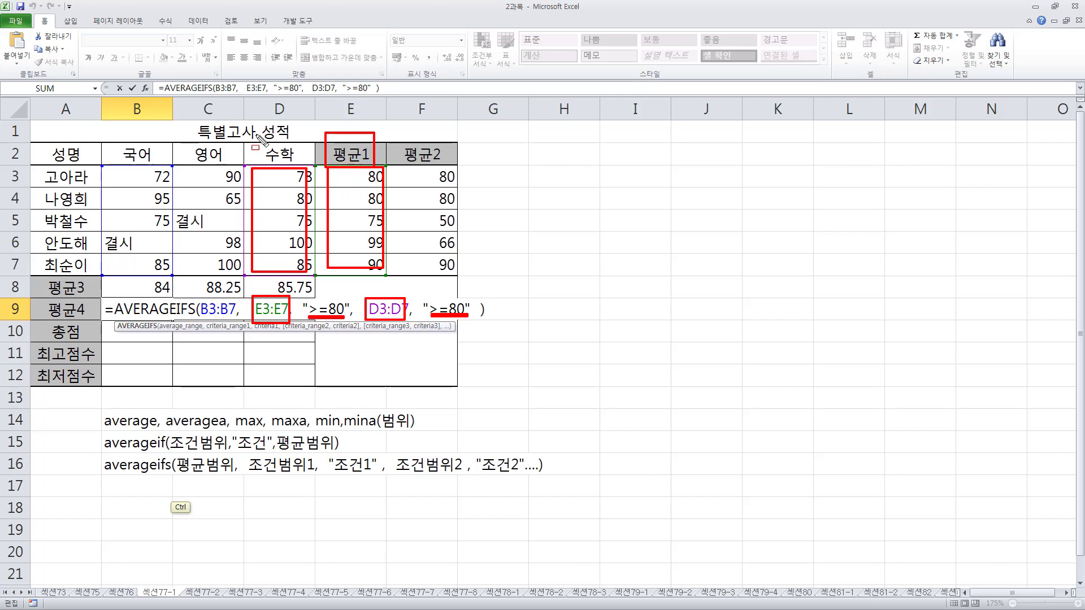
{"action": "left_click_drag", "start_coordinate": [256, 135], "coordinate": [300, 168]}
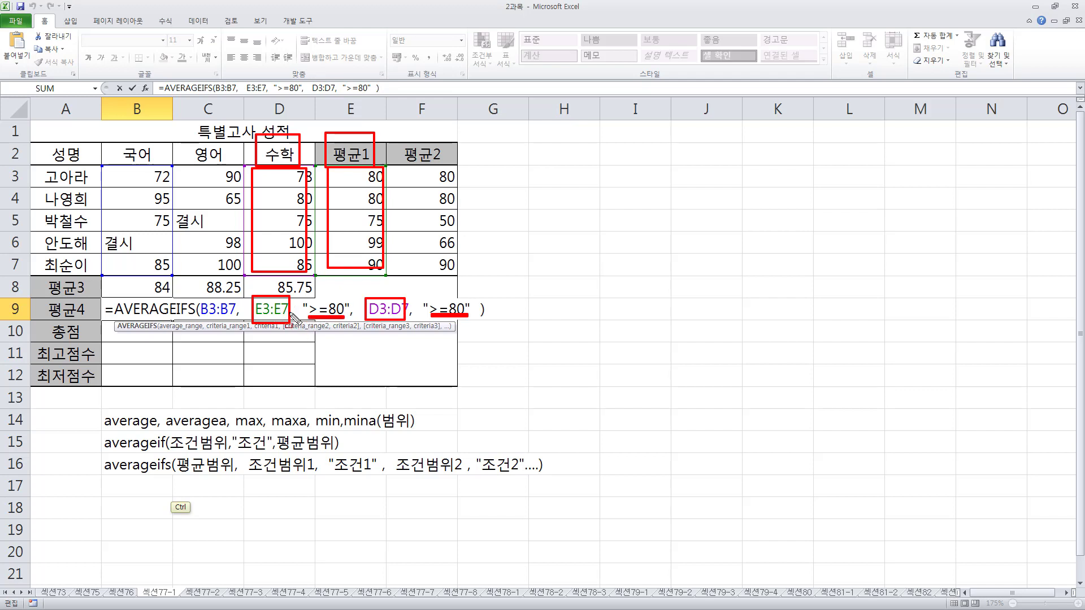
{"action": "key", "text": "Escape"}
Step: Make the condition ranges in the B9 formula absolute as $E$3:$E$7 and $D$3:$D$7 and fill the formula across to C9:D9
{"action": "left_click_drag", "start_coordinate": [278, 308], "coordinate": [263, 308]}
{"action": "key", "text": "F4"}
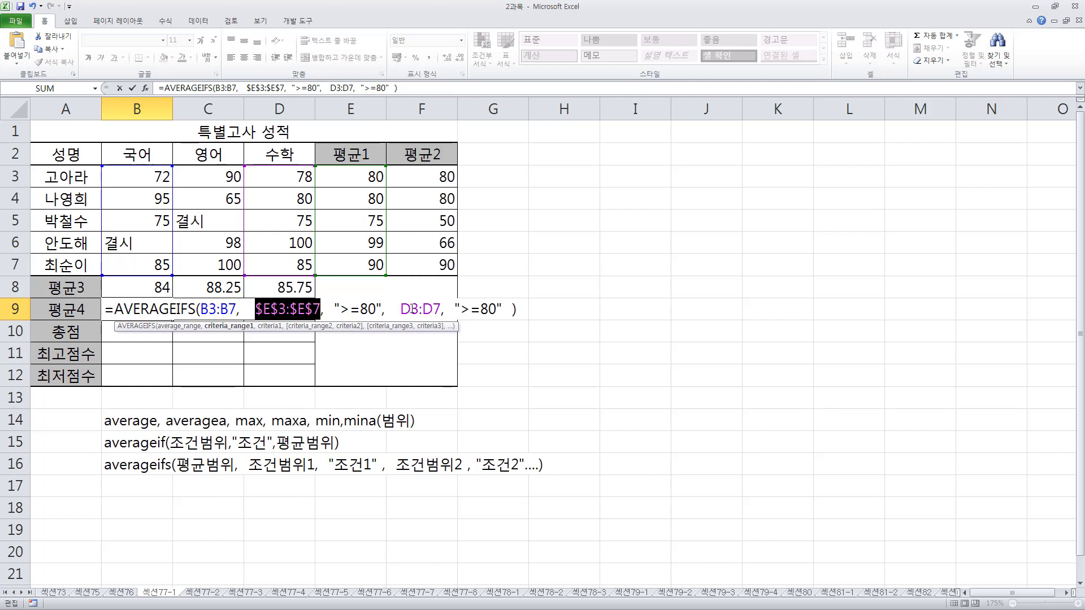
{"action": "double_click", "coordinate": [413, 309]}
{"action": "key", "text": "F4"}
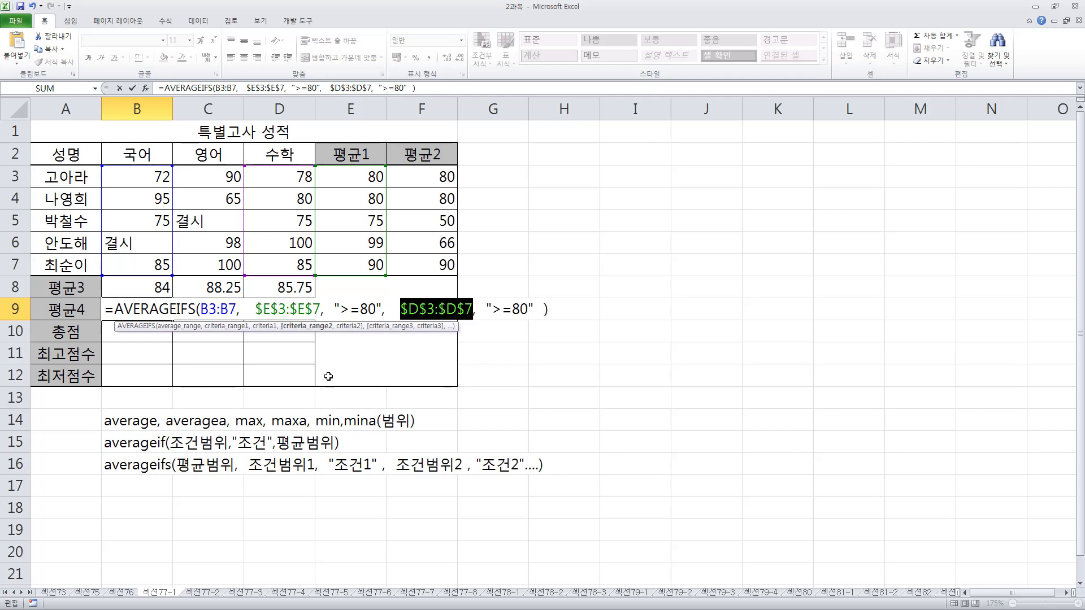
{"action": "key", "text": "Return"}
{"action": "left_click", "coordinate": [155, 311]}
{"action": "left_click_drag", "start_coordinate": [172, 320], "coordinate": [295, 326]}
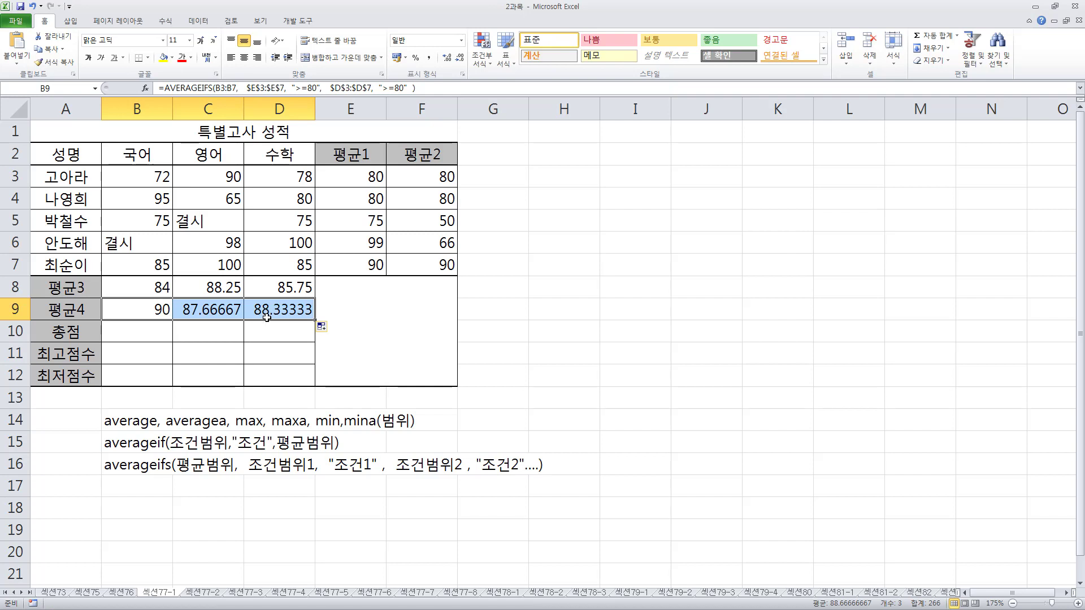
Step: Enter =sum(B3:B7) in B10 to calculate the 총점 for 국어
{"action": "left_click", "coordinate": [154, 338]}
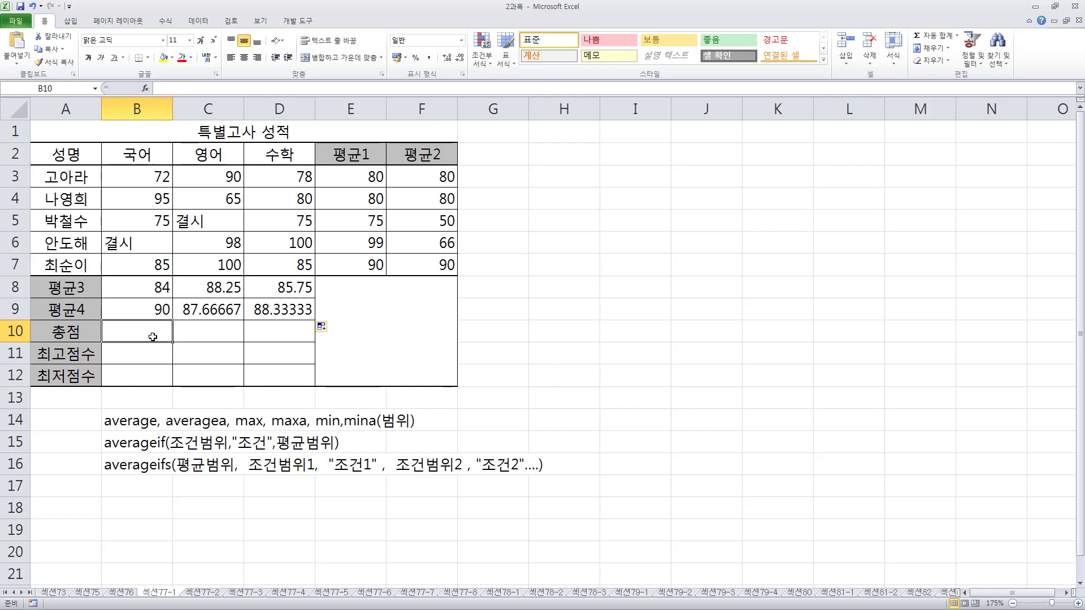
{"action": "type", "text": "="}
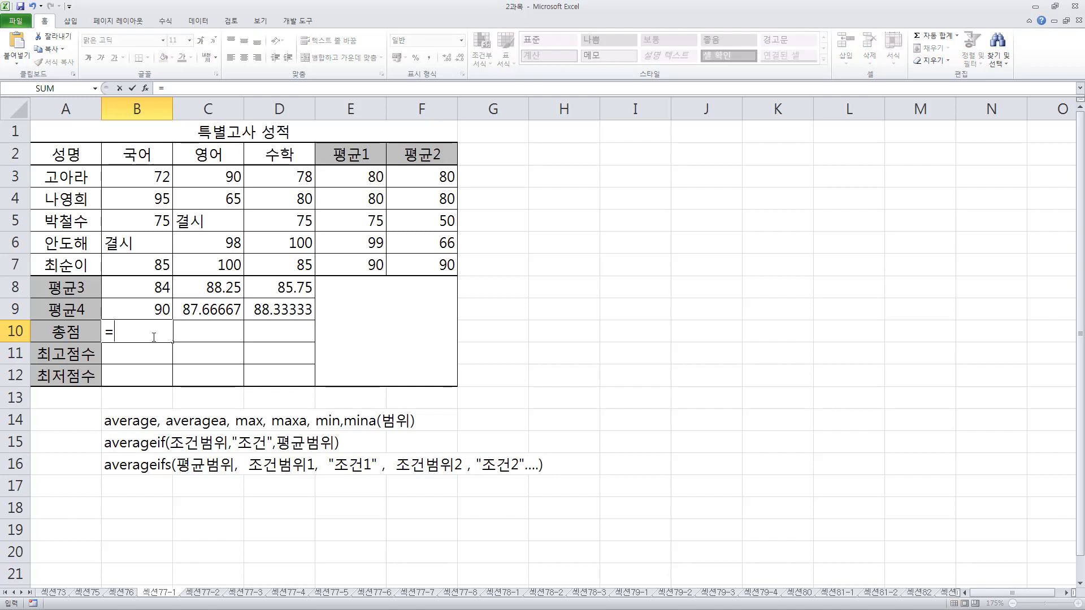
{"action": "type", "text": "sum("}
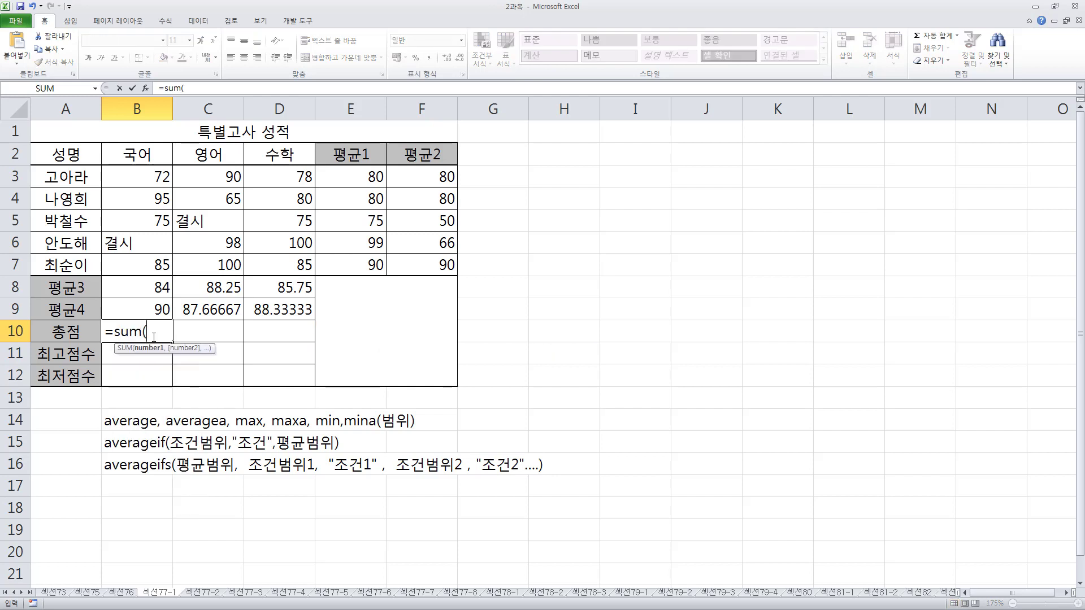
{"action": "left_click_drag", "start_coordinate": [150, 175], "coordinate": [151, 261]}
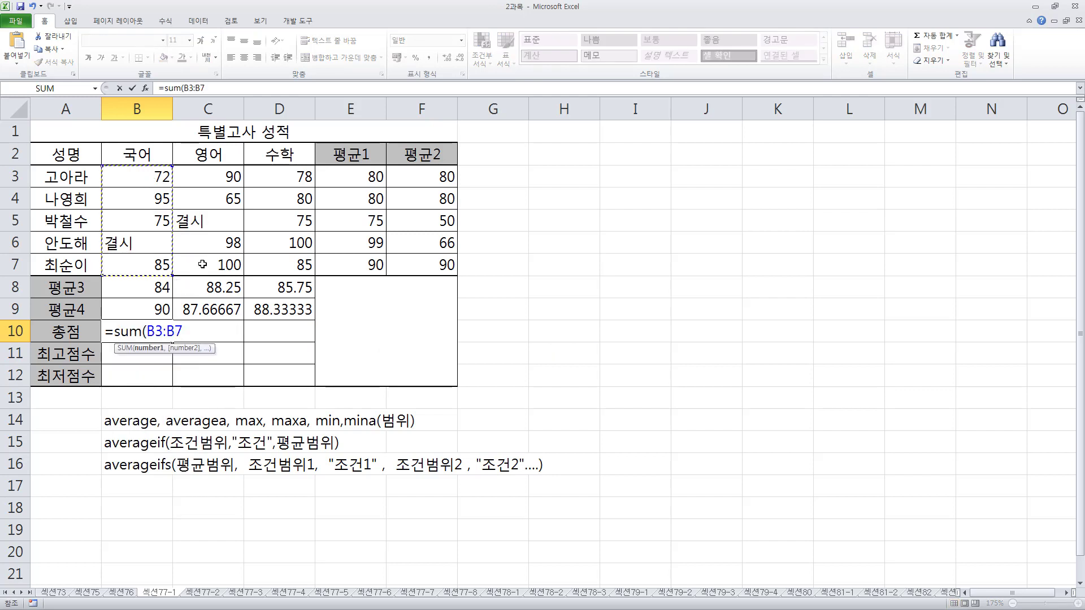
{"action": "type", "text": ")"}
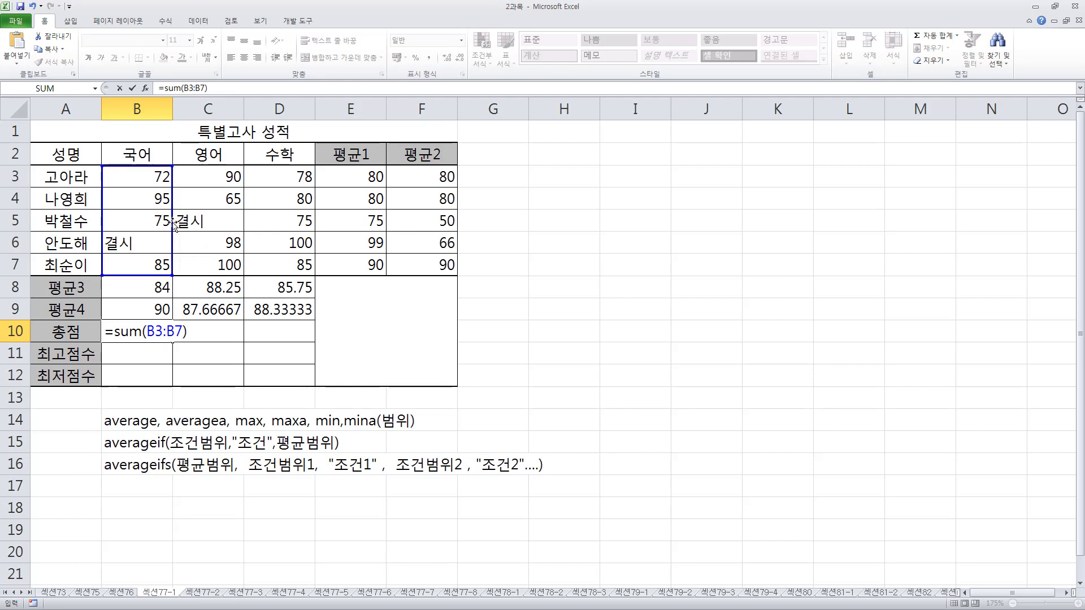
{"action": "key", "text": "Return"}
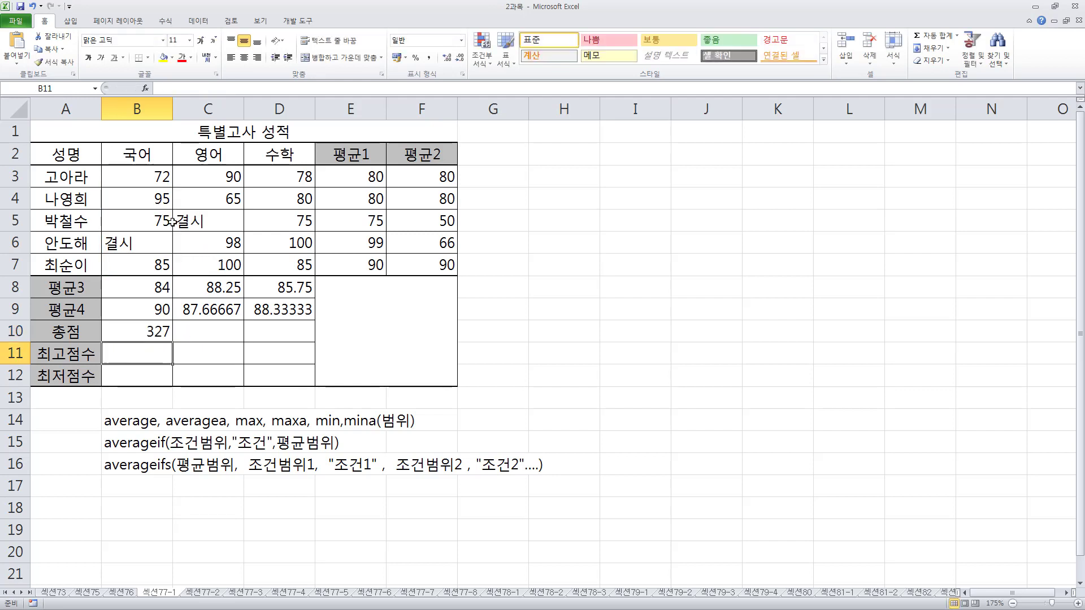
Step: Check the 영어 and 수학 score ranges in rows 3 to 7 and fill the B10 총점 formula across to C10:D10
{"action": "left_click", "coordinate": [152, 331]}
{"action": "mouse_move", "coordinate": [177, 344]}
{"action": "left_mouse_down"}
{"action": "mouse_move", "coordinate": [230, 343]}
{"action": "mouse_move", "coordinate": [179, 341]}
{"action": "left_mouse_up"}
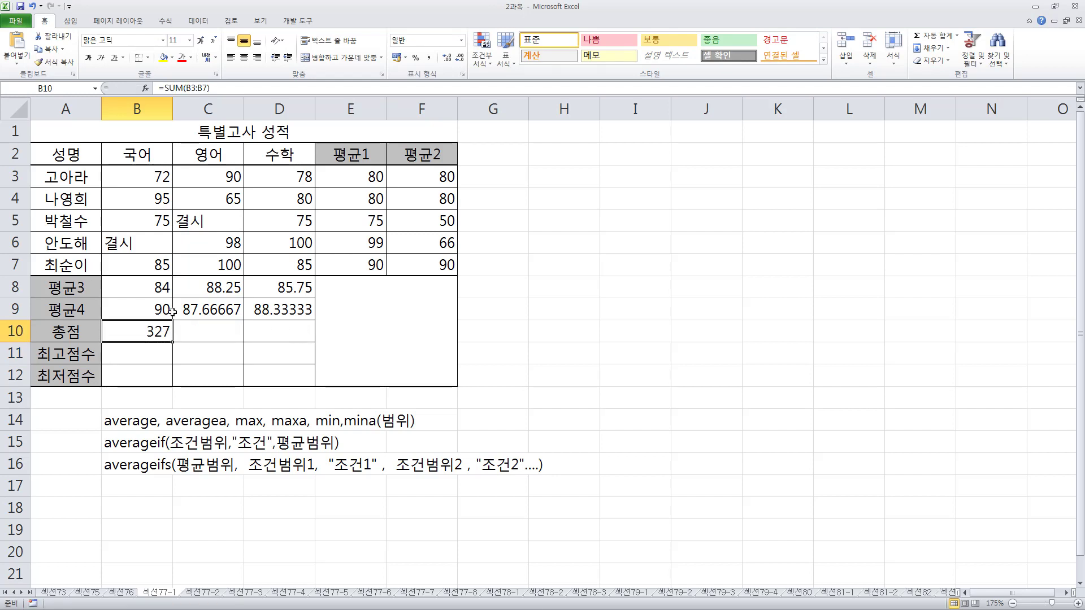
{"action": "left_click", "coordinate": [202, 331]}
{"action": "left_click_drag", "start_coordinate": [209, 183], "coordinate": [210, 264]}
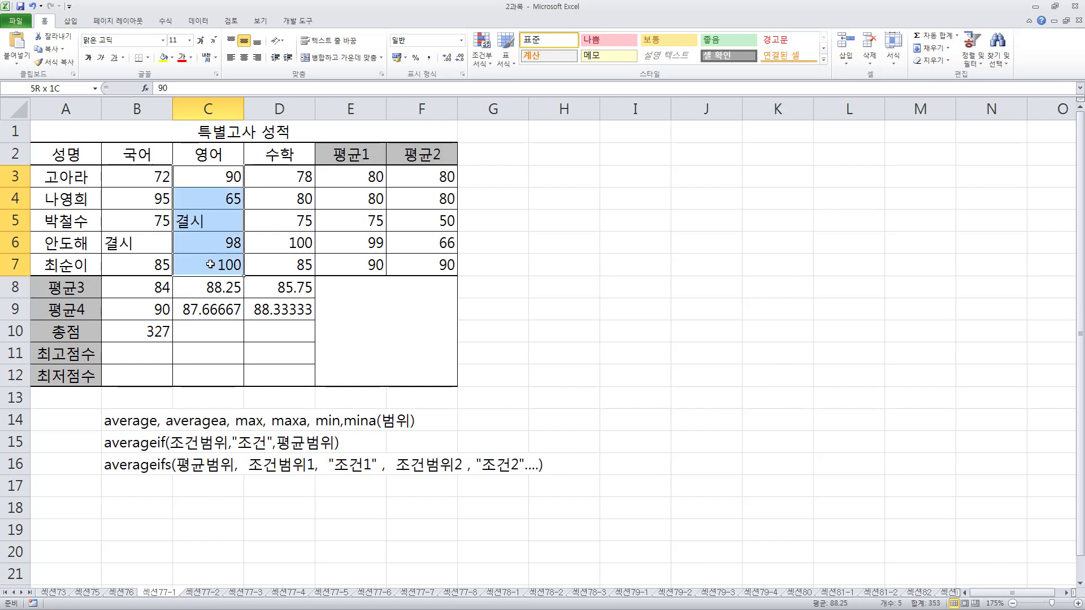
{"action": "left_click", "coordinate": [250, 326]}
{"action": "left_click_drag", "start_coordinate": [274, 173], "coordinate": [271, 266]}
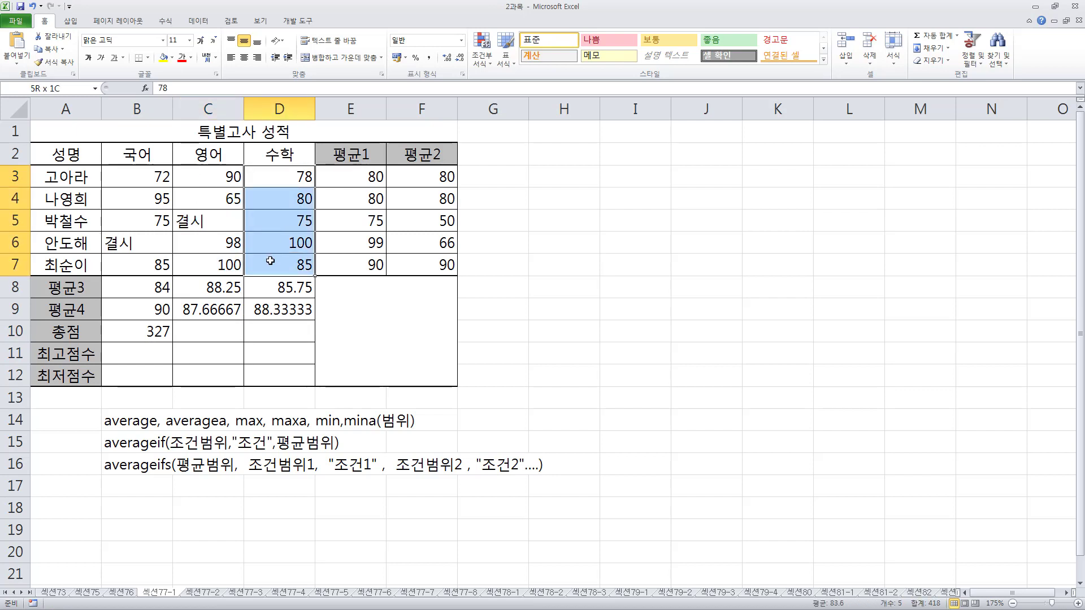
{"action": "left_click", "coordinate": [156, 334]}
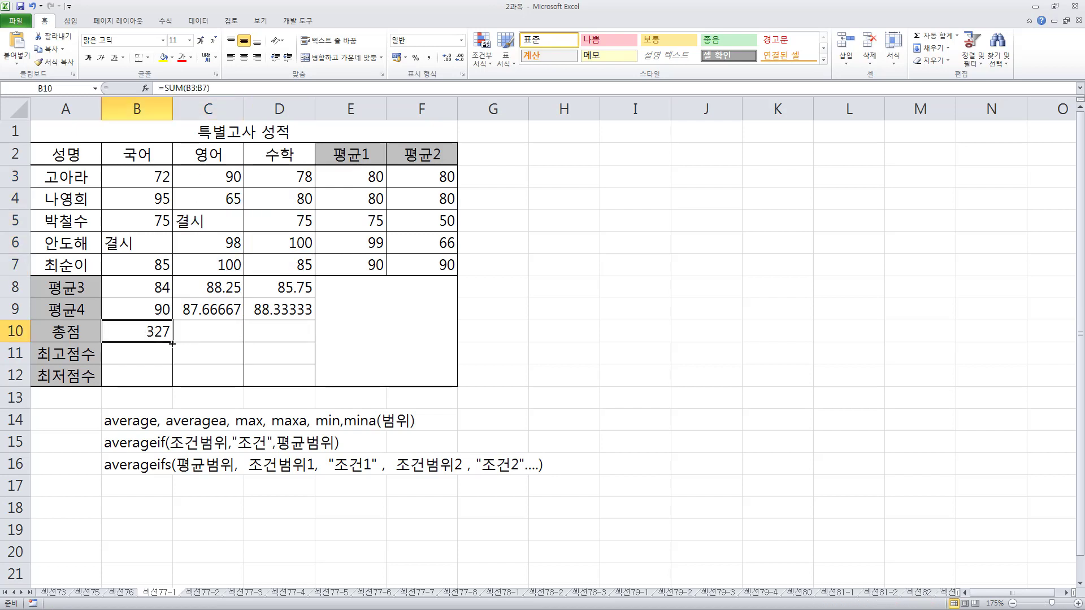
{"action": "left_click_drag", "start_coordinate": [172, 343], "coordinate": [308, 343]}
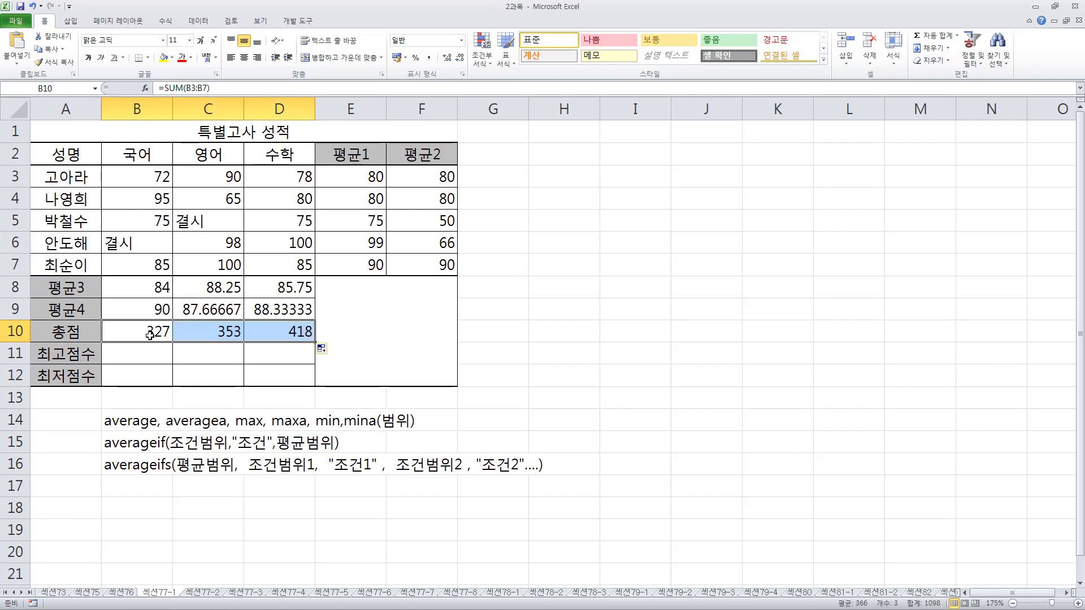
Step: Enter =max(B3:B7) in B11 to find the 최고점수 for 국어
{"action": "left_click", "coordinate": [128, 353]}
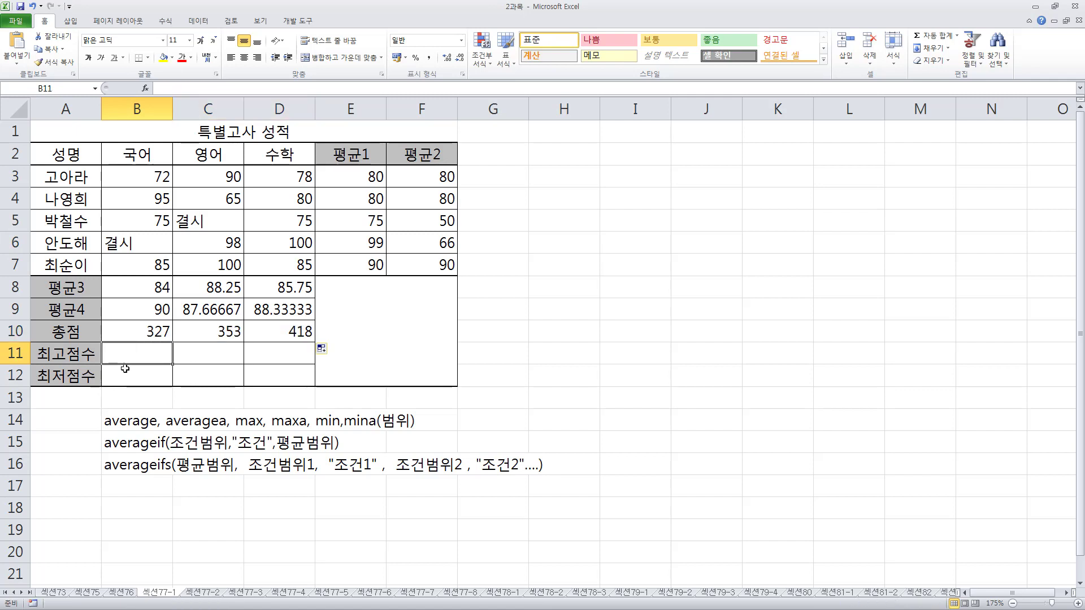
{"action": "left_click", "coordinate": [125, 374]}
{"action": "left_click", "coordinate": [138, 354]}
{"action": "left_click", "coordinate": [148, 374]}
{"action": "left_click", "coordinate": [137, 353]}
{"action": "type", "text": "=max("}
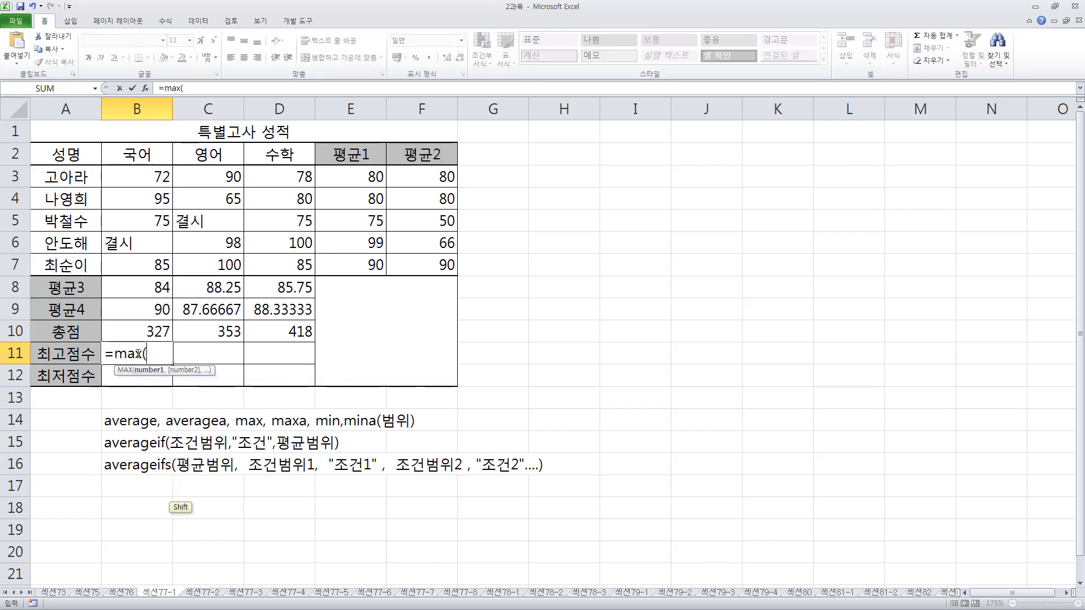
{"action": "left_click_drag", "start_coordinate": [156, 265], "coordinate": [158, 171]}
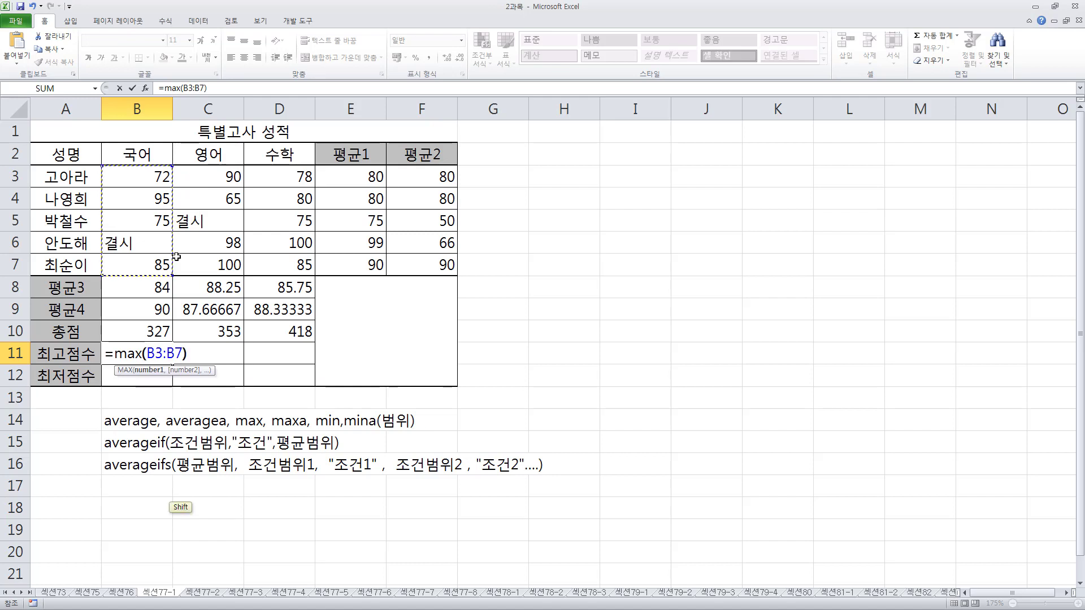
{"action": "type", "text": ")"}
{"action": "key", "text": "ctrl+Return"}
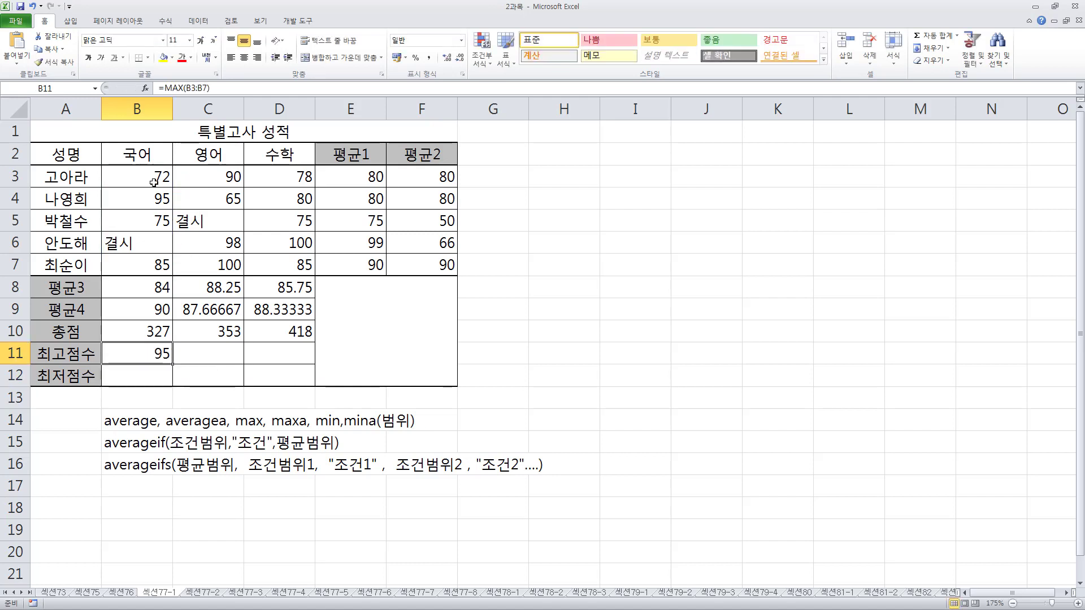
Step: Check how the B3:B7 range must shift for 영어 and 수학, and fill the B11 최고점수 formula across to C11:D11
{"action": "left_click_drag", "start_coordinate": [154, 182], "coordinate": [155, 263]}
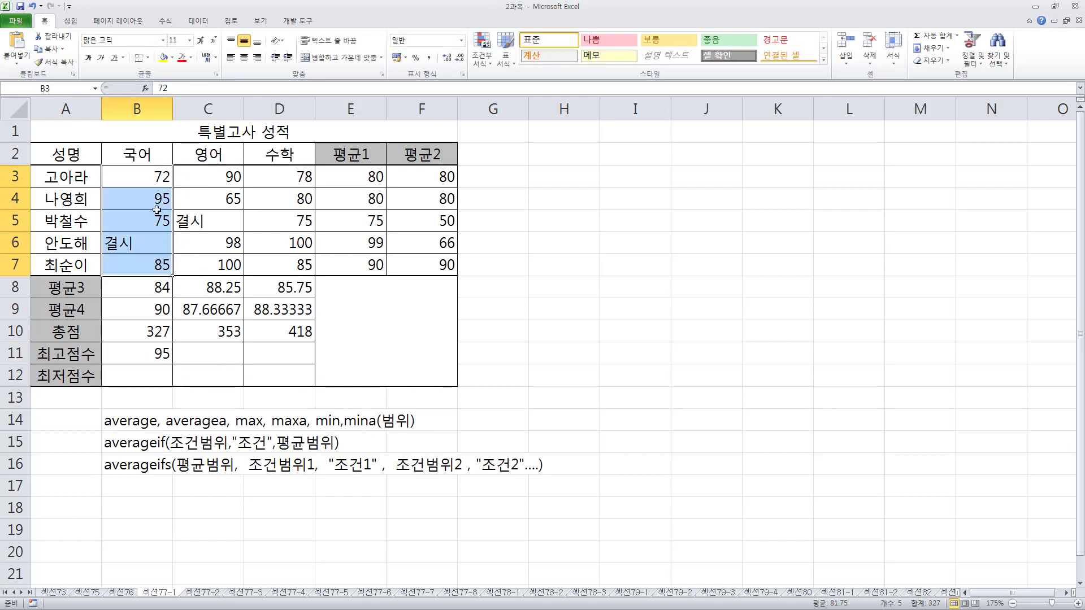
{"action": "left_click", "coordinate": [207, 353]}
{"action": "left_click_drag", "start_coordinate": [210, 177], "coordinate": [240, 279]}
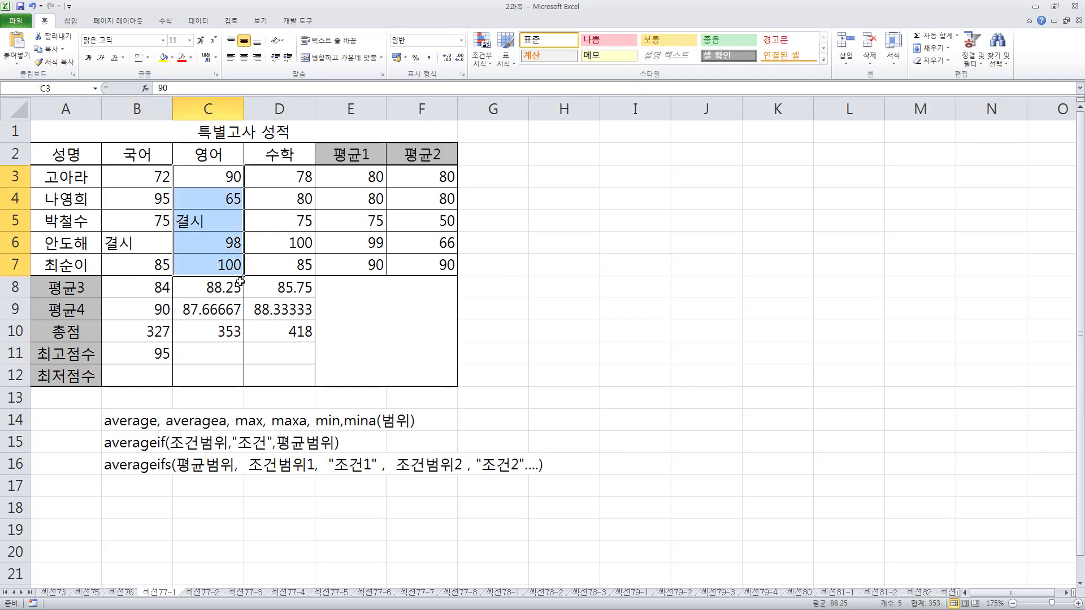
{"action": "left_click", "coordinate": [266, 354]}
{"action": "left_click_drag", "start_coordinate": [274, 180], "coordinate": [278, 270]}
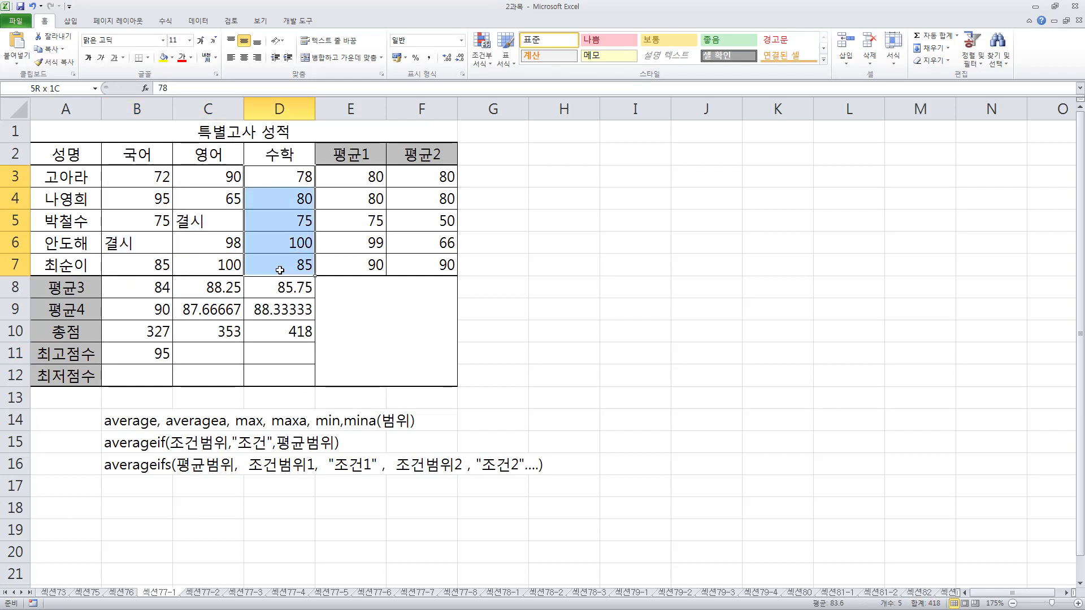
{"action": "left_click", "coordinate": [154, 353]}
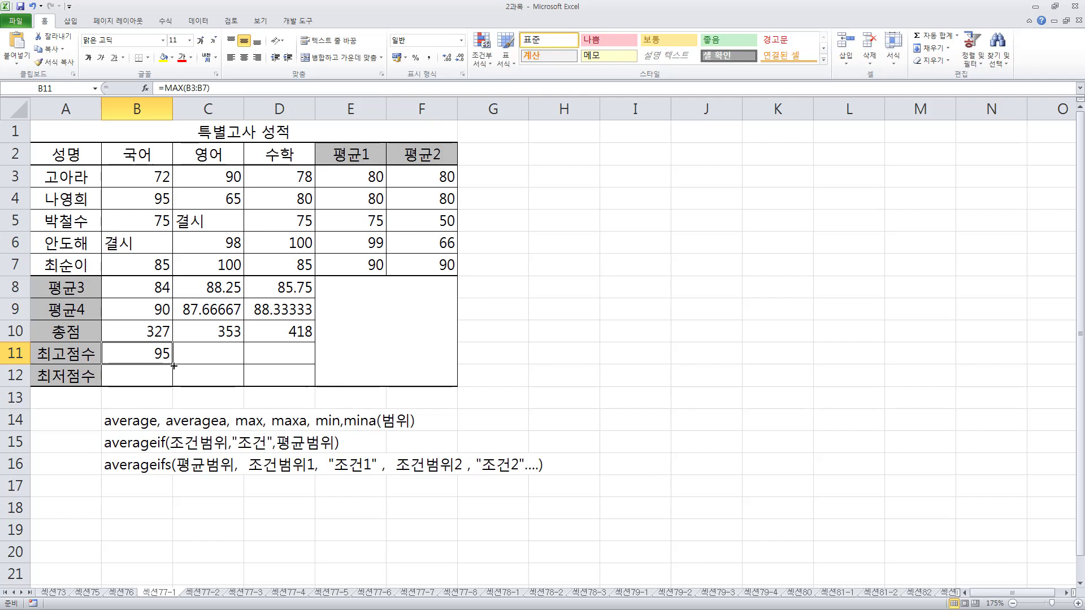
{"action": "double_click", "coordinate": [161, 359]}
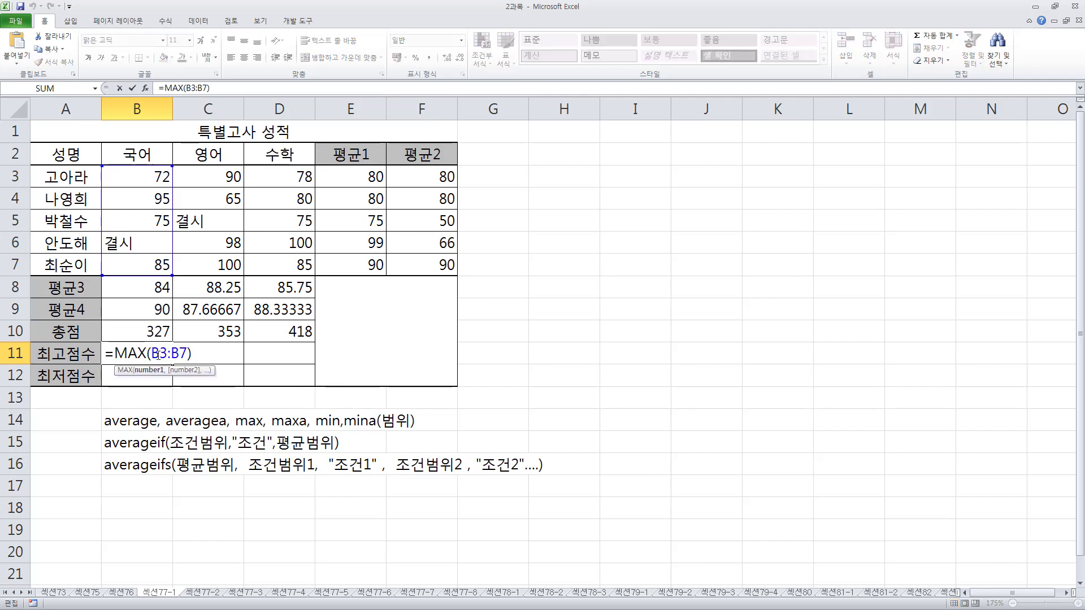
{"action": "left_click_drag", "start_coordinate": [157, 354], "coordinate": [177, 354]}
{"action": "key", "text": "Escape"}
{"action": "left_click_drag", "start_coordinate": [172, 364], "coordinate": [298, 363]}
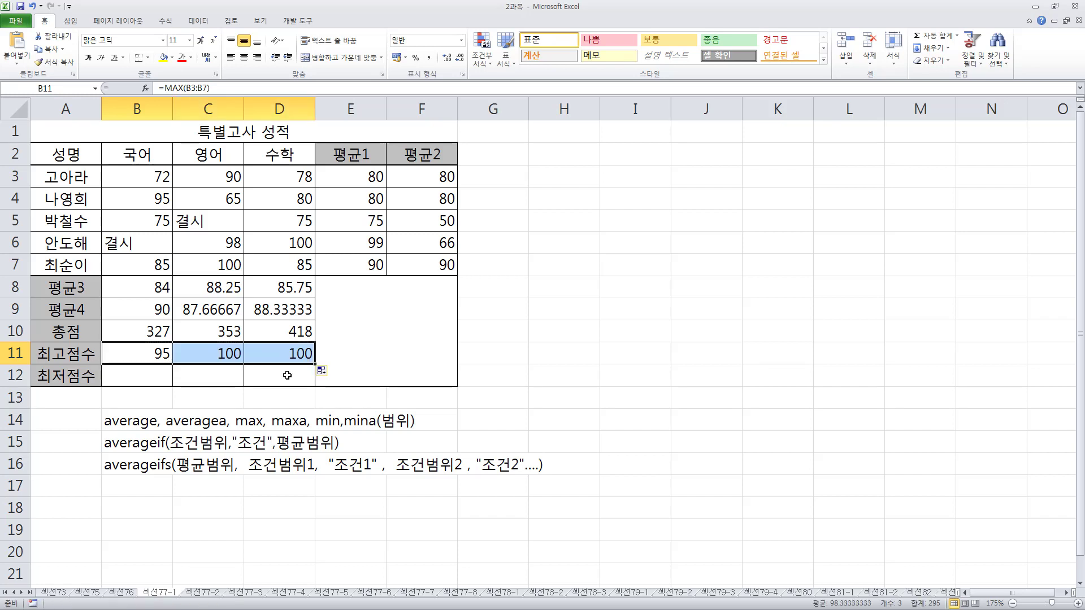
Step: Check the 최고점수 results in C11 and D11 against the 영어 and 수학 scores
{"action": "left_click", "coordinate": [226, 262]}
{"action": "left_click", "coordinate": [291, 242]}
{"action": "left_click", "coordinate": [276, 362]}
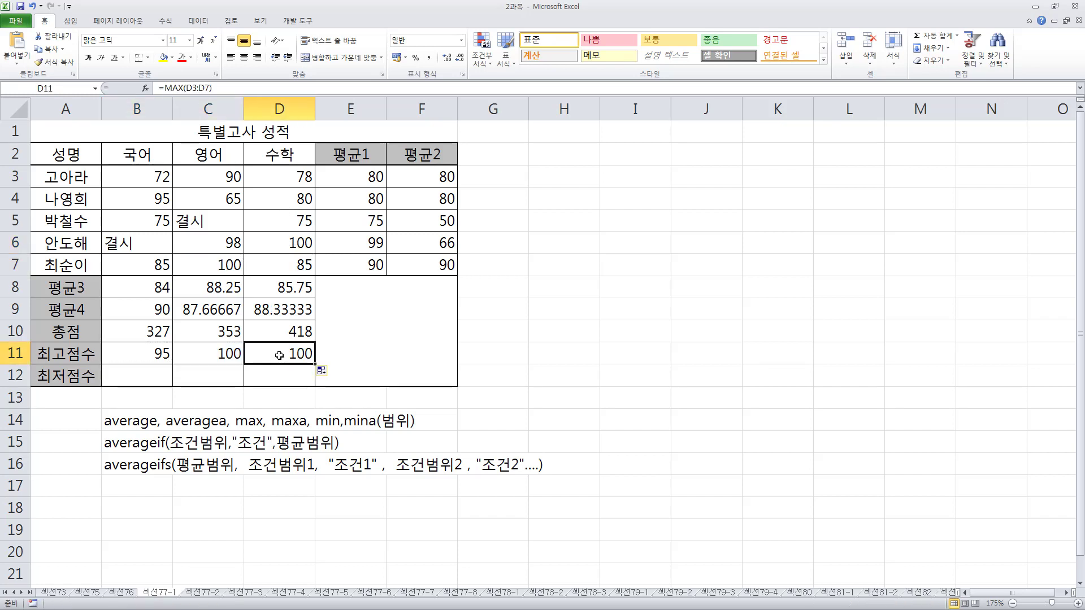
{"action": "left_click", "coordinate": [206, 356]}
Step: Enter =min(B3:B7) in B12 to find the 최저점수 for 국어
{"action": "left_click", "coordinate": [148, 374]}
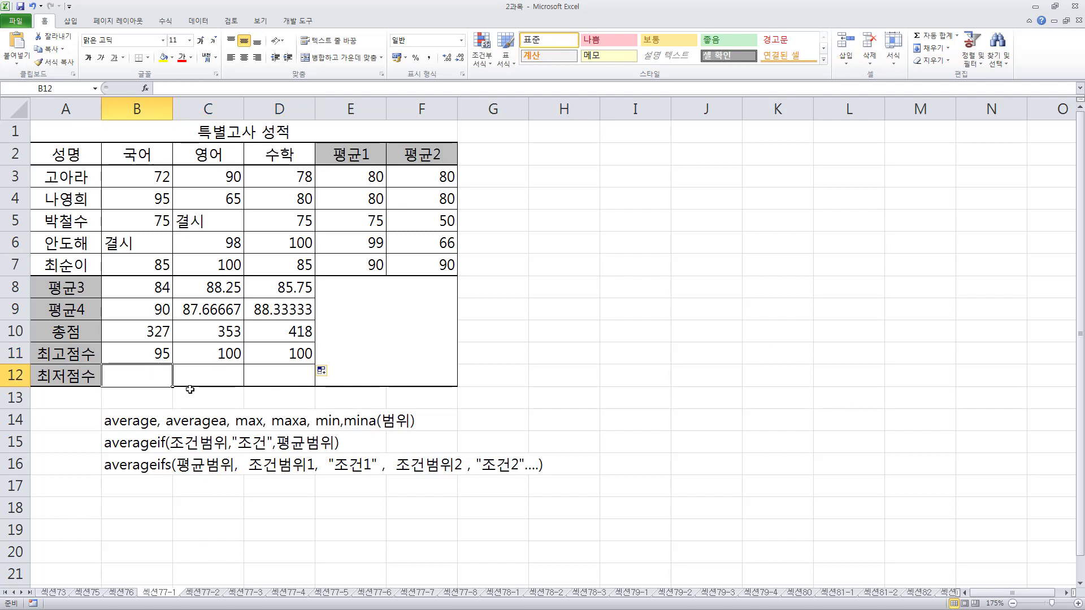
{"action": "type", "text": "="}
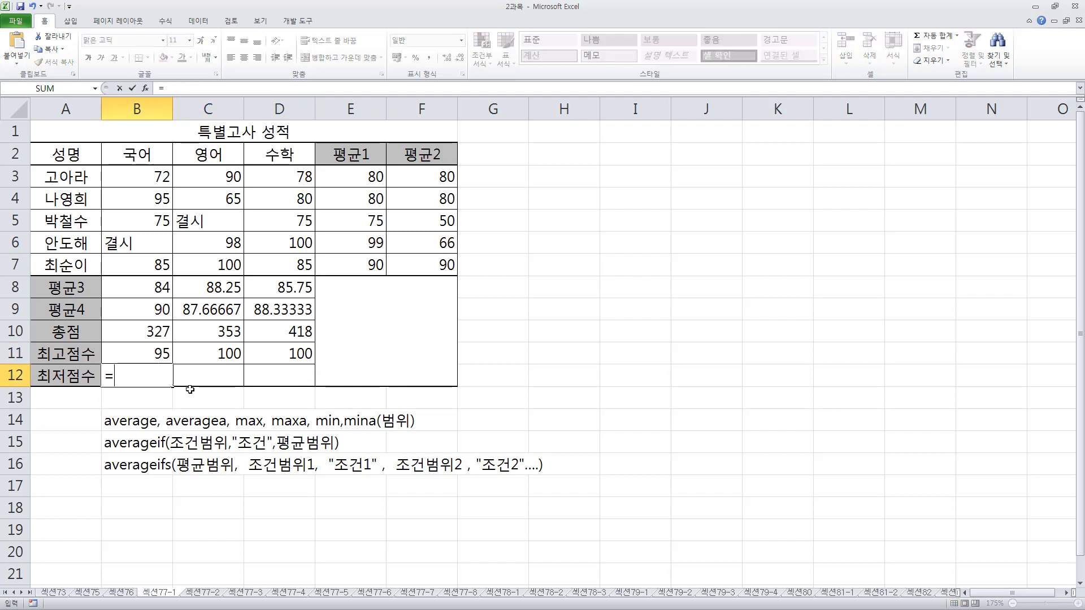
{"action": "type", "text": "min("}
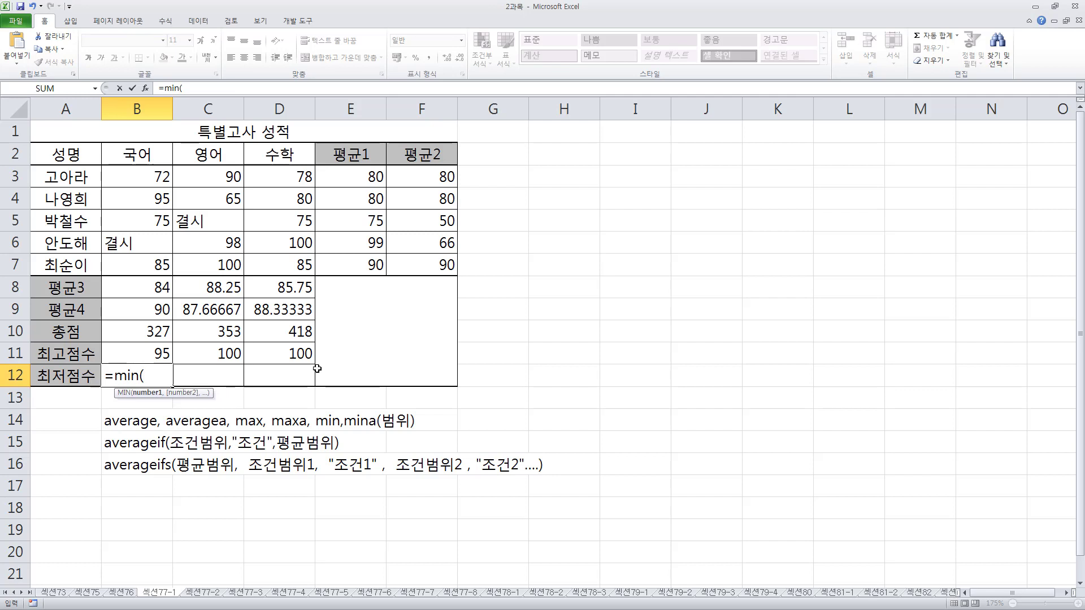
{"action": "left_click_drag", "start_coordinate": [143, 177], "coordinate": [163, 268]}
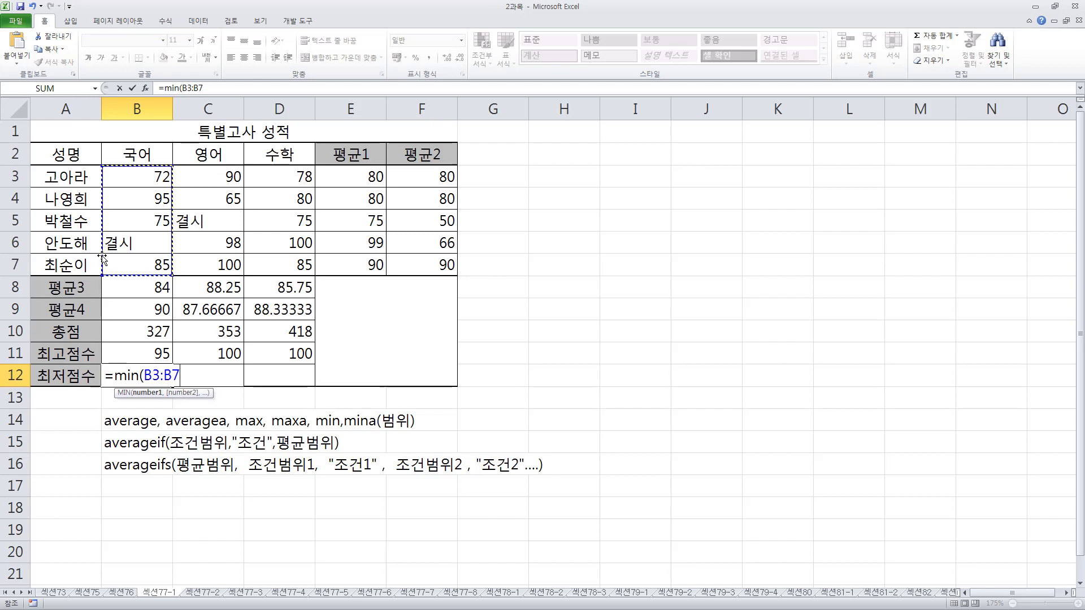
{"action": "key", "text": "shift+F10"}
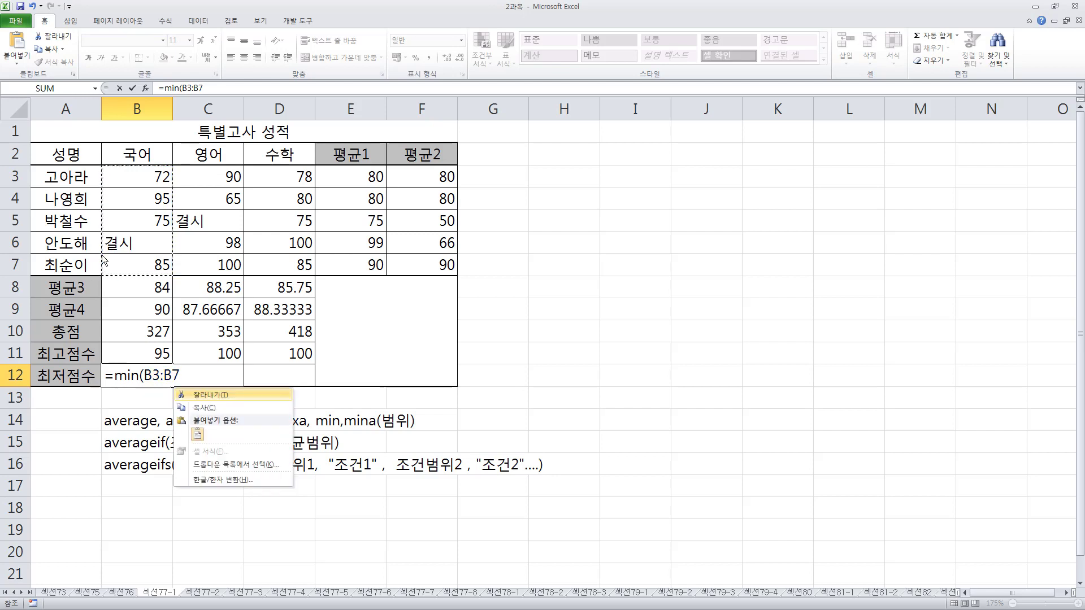
{"action": "key", "text": "Escape"}
{"action": "type", "text": ")"}
{"action": "key", "text": "Return"}
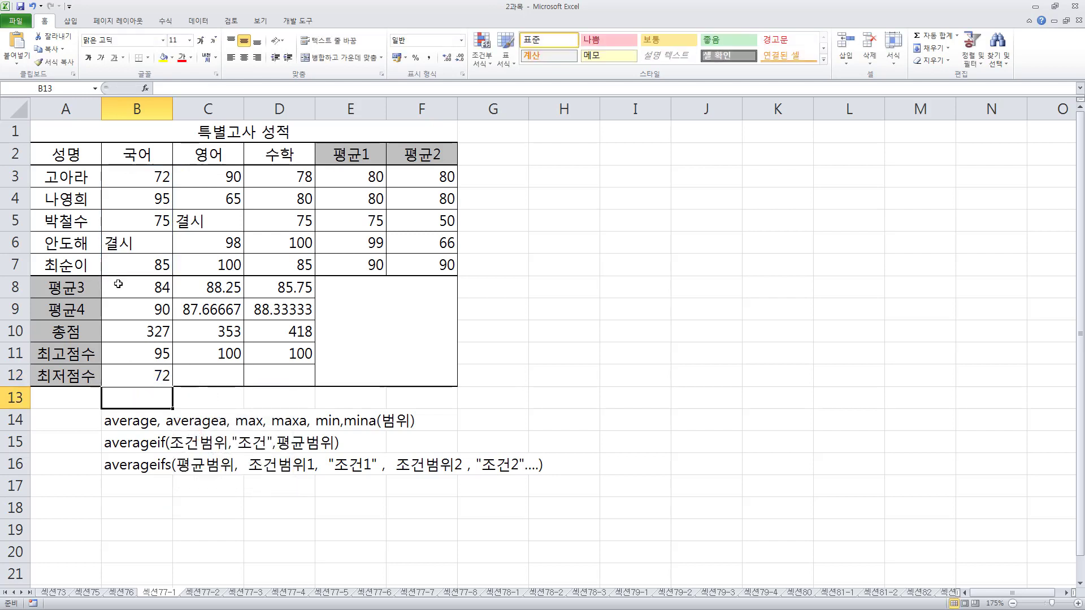
Step: Fill the B12 최저점수 formula across to C12:D12 for 영어 and 수학
{"action": "left_click", "coordinate": [147, 373]}
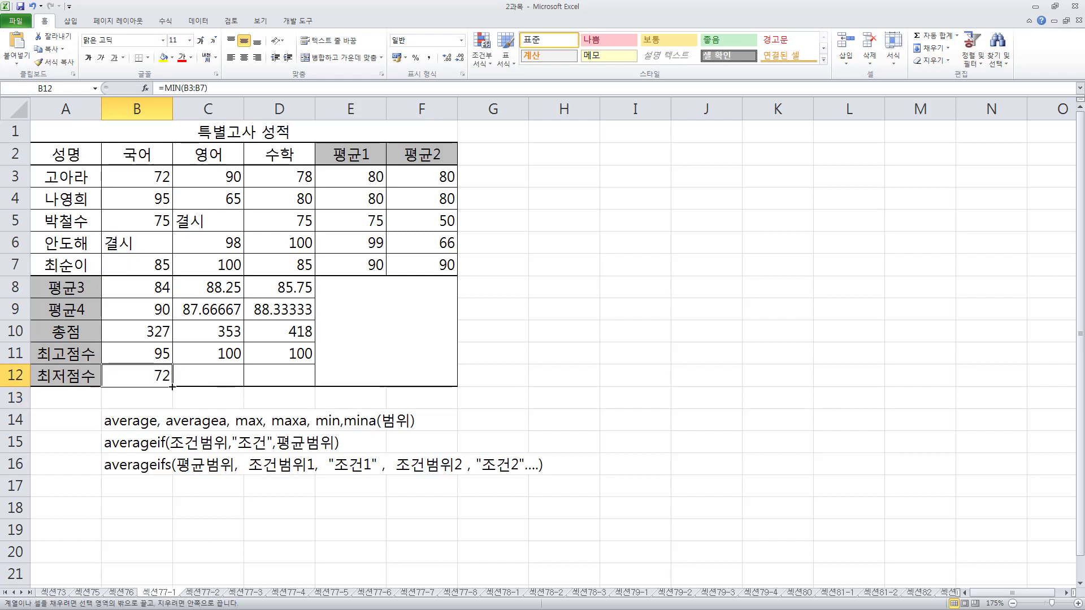
{"action": "left_click_drag", "start_coordinate": [171, 387], "coordinate": [318, 388]}
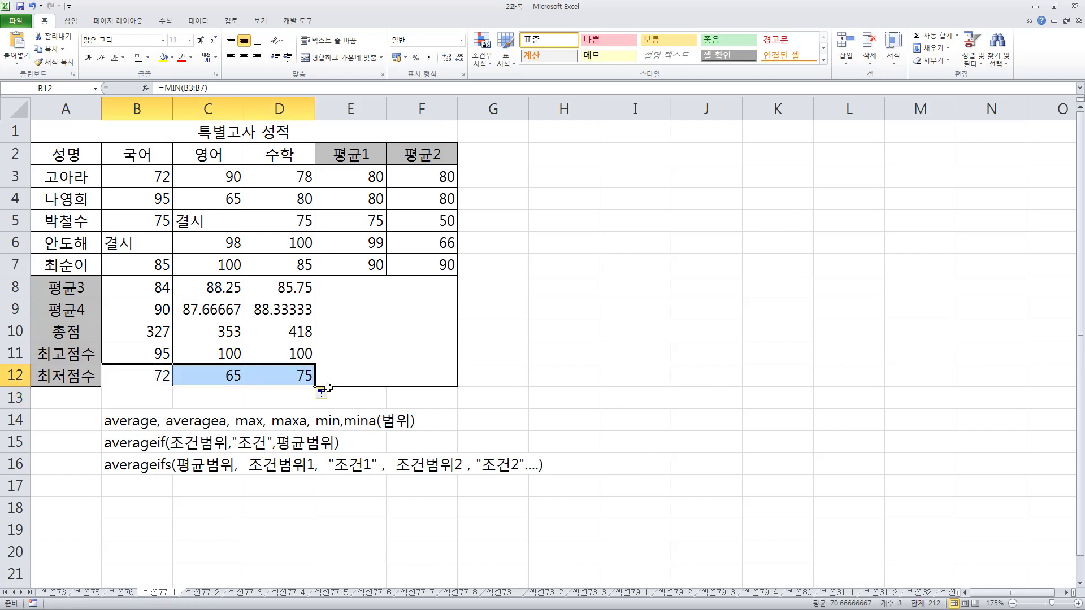
{"action": "left_click", "coordinate": [210, 370]}
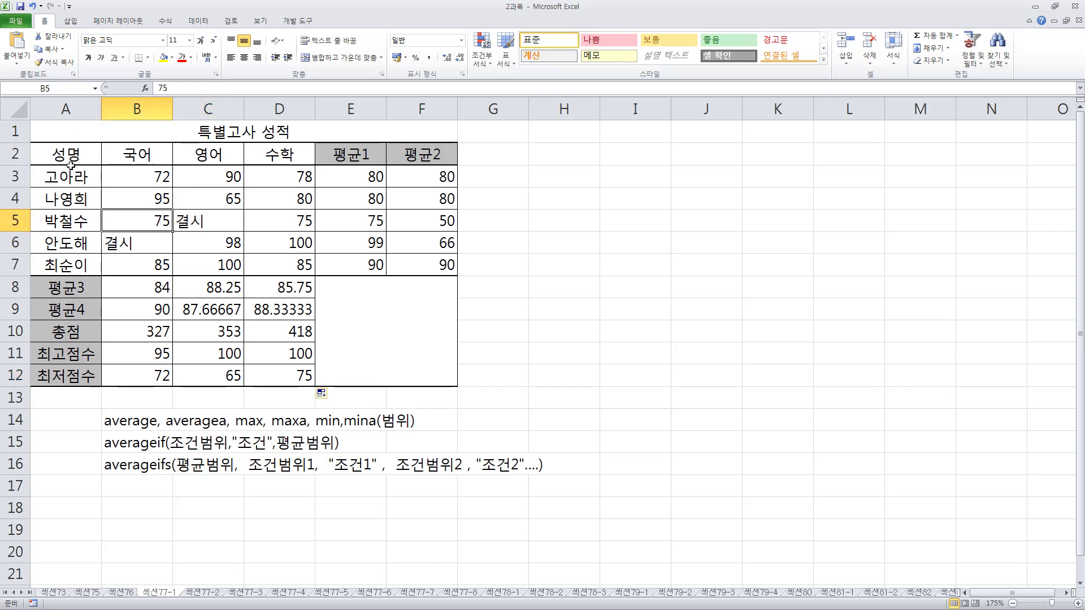
Step: Review the completed table and the average formulas in E3, F3 and B8
{"action": "left_click_drag", "start_coordinate": [65, 153], "coordinate": [351, 371]}
{"action": "left_click", "coordinate": [416, 348]}
{"action": "left_click", "coordinate": [546, 362]}
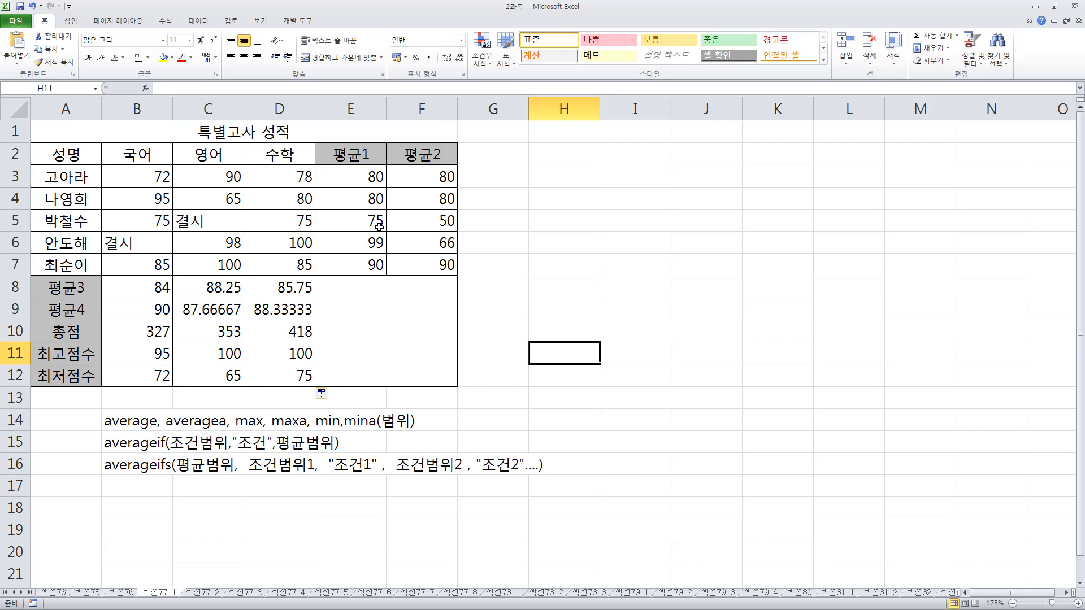
{"action": "left_click", "coordinate": [360, 180]}
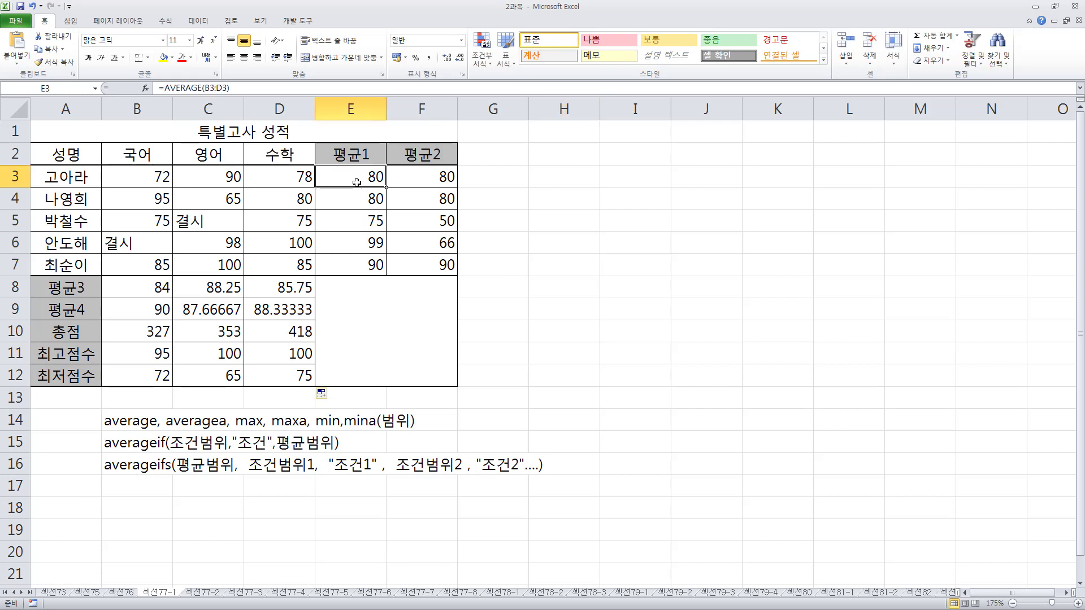
{"action": "left_click", "coordinate": [419, 182]}
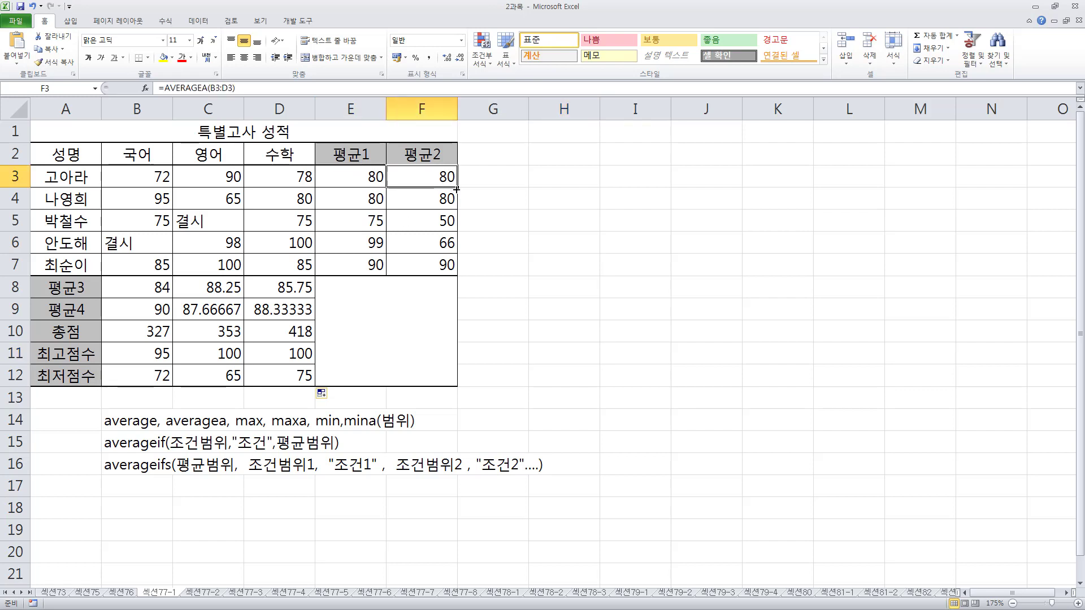
{"action": "left_click", "coordinate": [145, 291]}
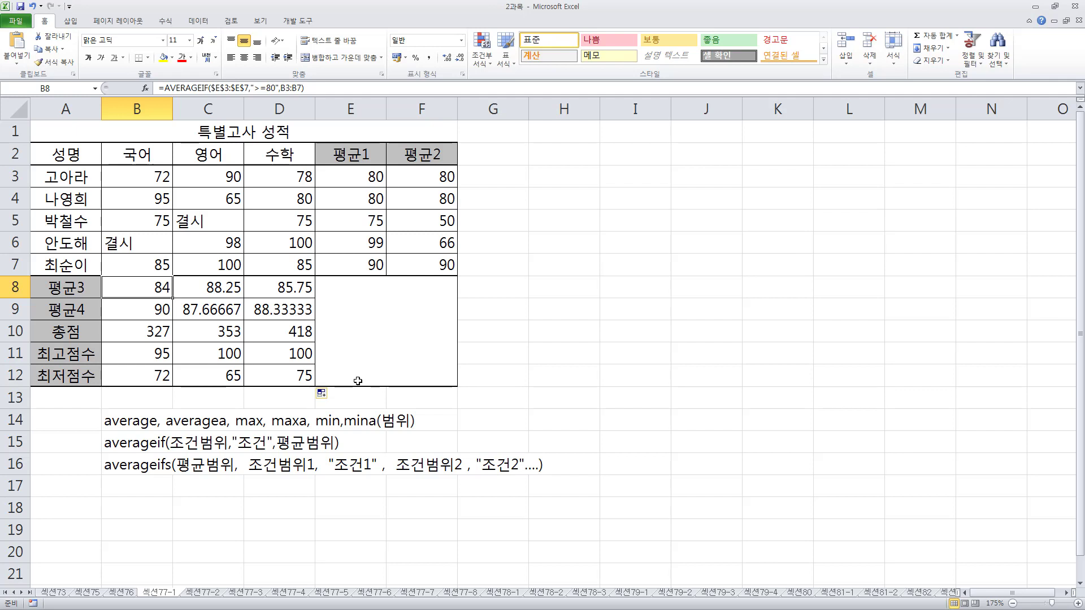
{"action": "left_click", "coordinate": [1035, 6]}
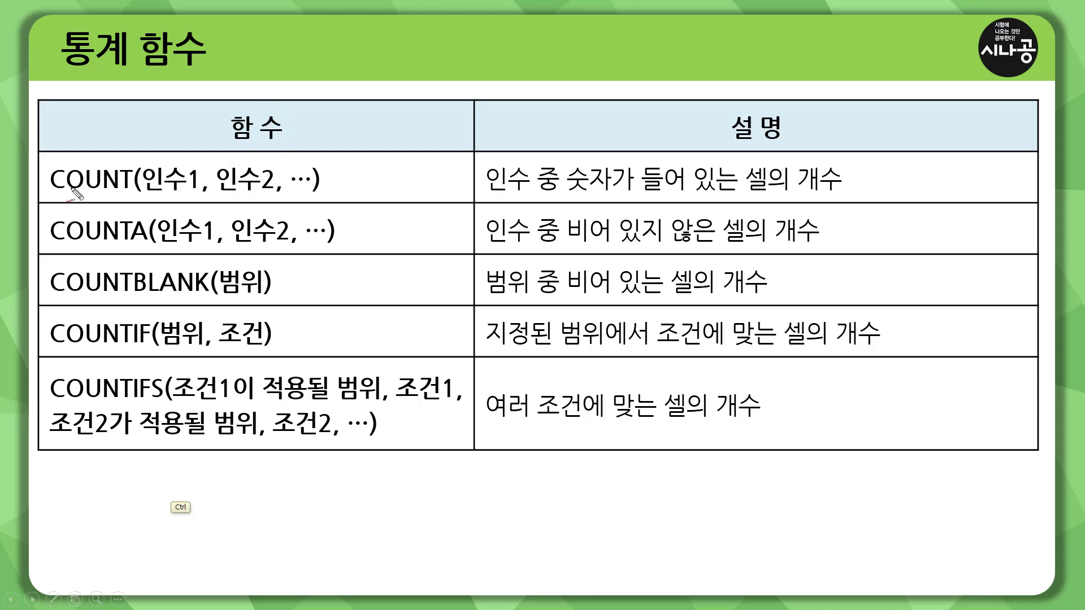
{"action": "mouse_move", "coordinate": [36, 184]}
{"action": "left_mouse_down"}
{"action": "mouse_move", "coordinate": [32, 263]}
{"action": "mouse_move", "coordinate": [52, 396]}
{"action": "left_mouse_up"}
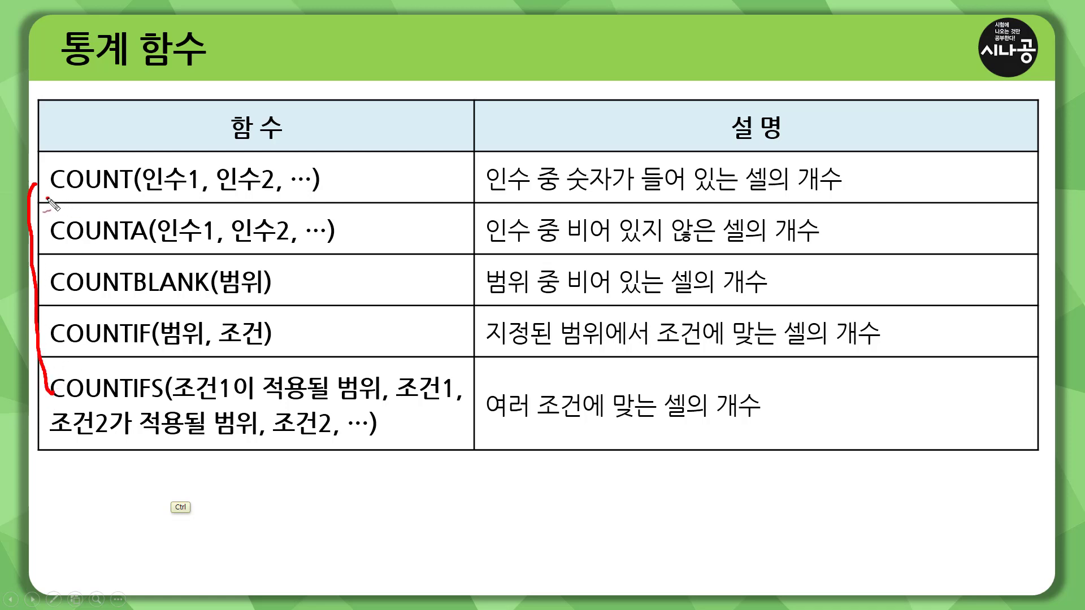
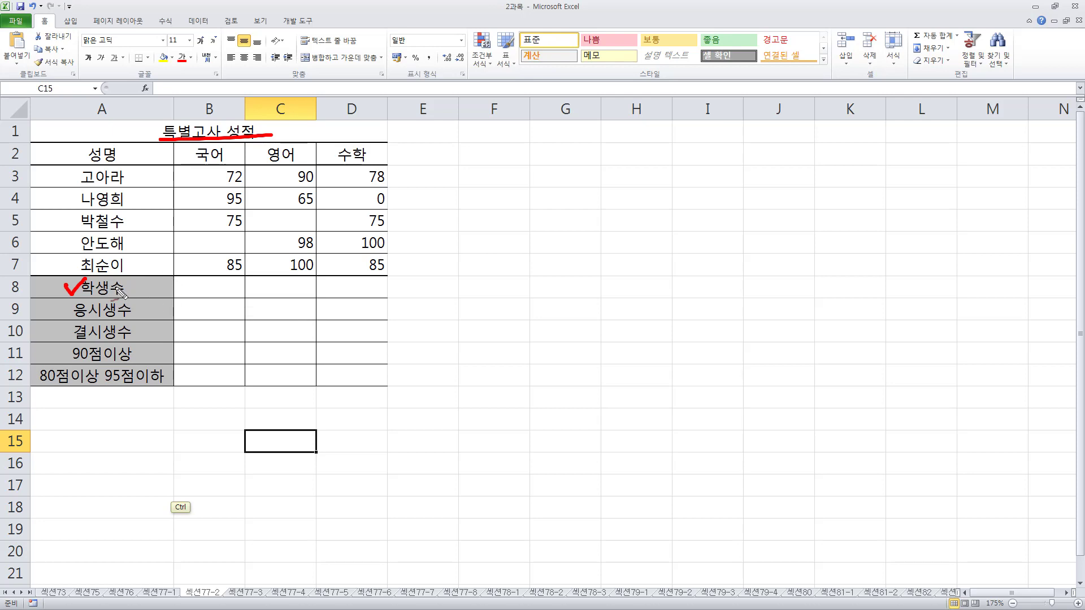
Step: Examine what the 학생수, 응시생수 and 결시생수 rows must count, considering the blank score cells B6 and C5
{"action": "mouse_move", "coordinate": [229, 276]}
{"action": "left_mouse_down"}
{"action": "mouse_move", "coordinate": [215, 294]}
{"action": "mouse_move", "coordinate": [285, 291]}
{"action": "mouse_move", "coordinate": [269, 291]}
{"action": "left_mouse_up"}
{"action": "left_click_drag", "start_coordinate": [263, 277], "coordinate": [348, 295]}
{"action": "left_click_drag", "start_coordinate": [344, 280], "coordinate": [373, 280]}
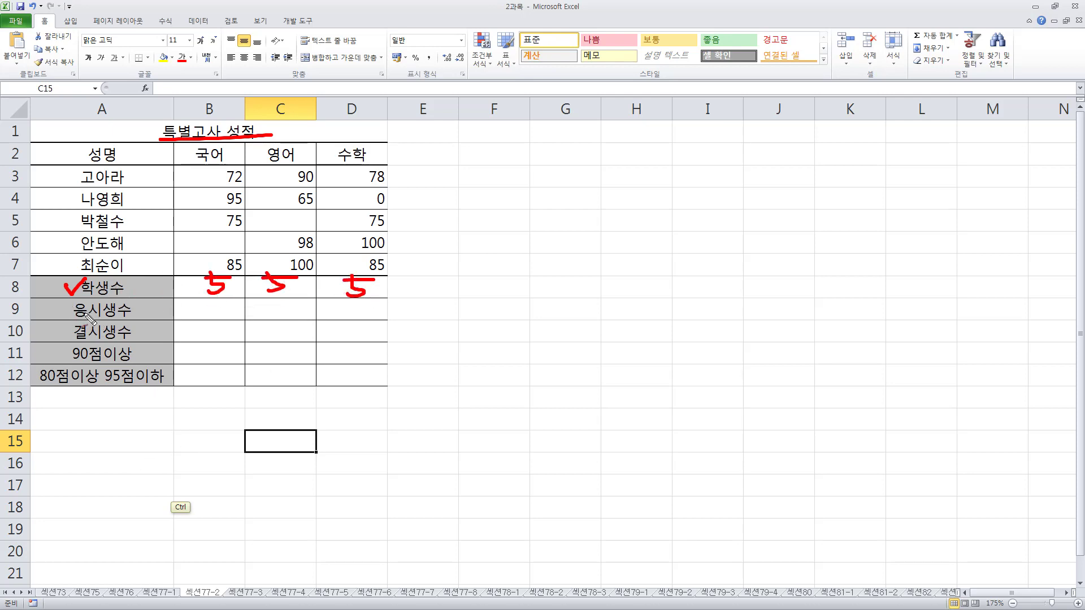
{"action": "left_click_drag", "start_coordinate": [121, 322], "coordinate": [129, 319]}
{"action": "left_click_drag", "start_coordinate": [196, 240], "coordinate": [210, 236]}
{"action": "left_click_drag", "start_coordinate": [268, 217], "coordinate": [349, 224]}
{"action": "left_click_drag", "start_coordinate": [188, 305], "coordinate": [209, 301]}
{"action": "left_click_drag", "start_coordinate": [179, 327], "coordinate": [206, 323]}
Step: Examine the 90점이상 and 80점이상 95점이하 conditions that rows 11 and 12 must count for each subject
{"action": "left_click_drag", "start_coordinate": [73, 356], "coordinate": [140, 357]}
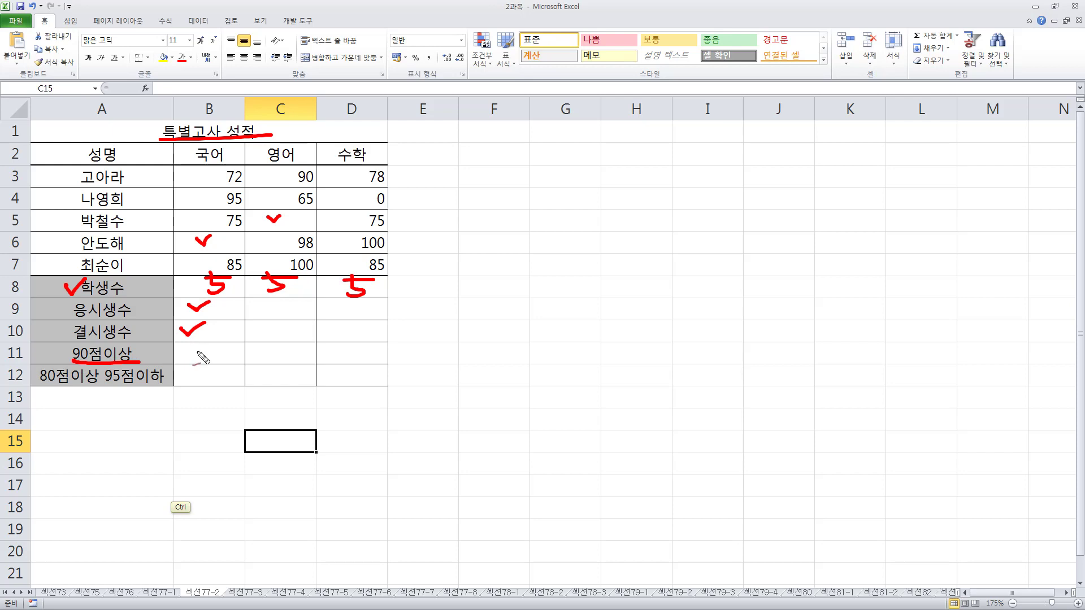
{"action": "left_click_drag", "start_coordinate": [185, 362], "coordinate": [214, 346]}
{"action": "left_click_drag", "start_coordinate": [37, 389], "coordinate": [163, 384]}
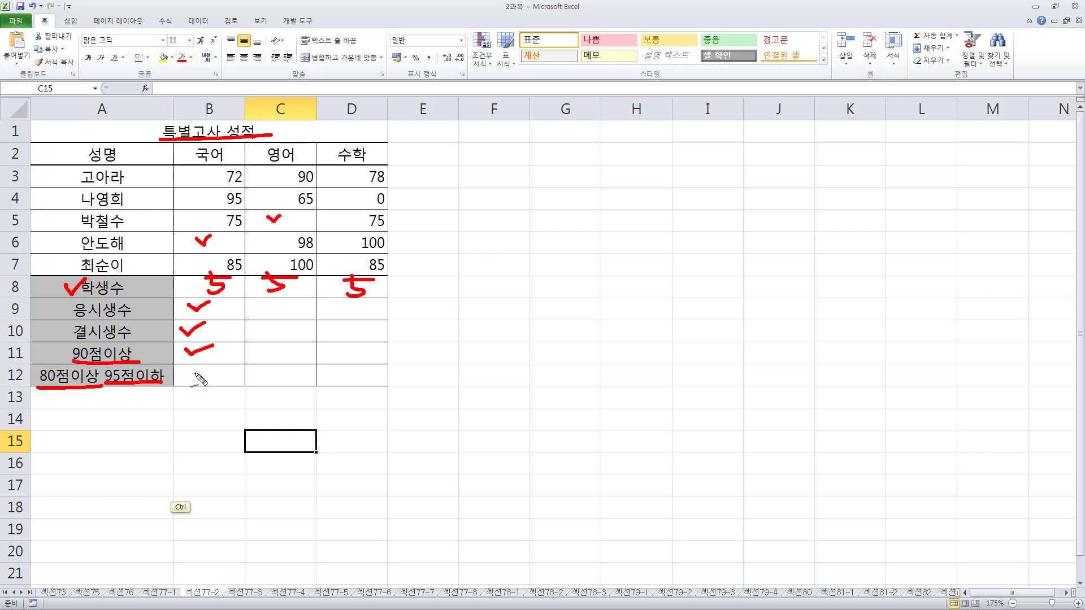
{"action": "left_click_drag", "start_coordinate": [197, 382], "coordinate": [212, 366]}
{"action": "key", "text": "Escape"}
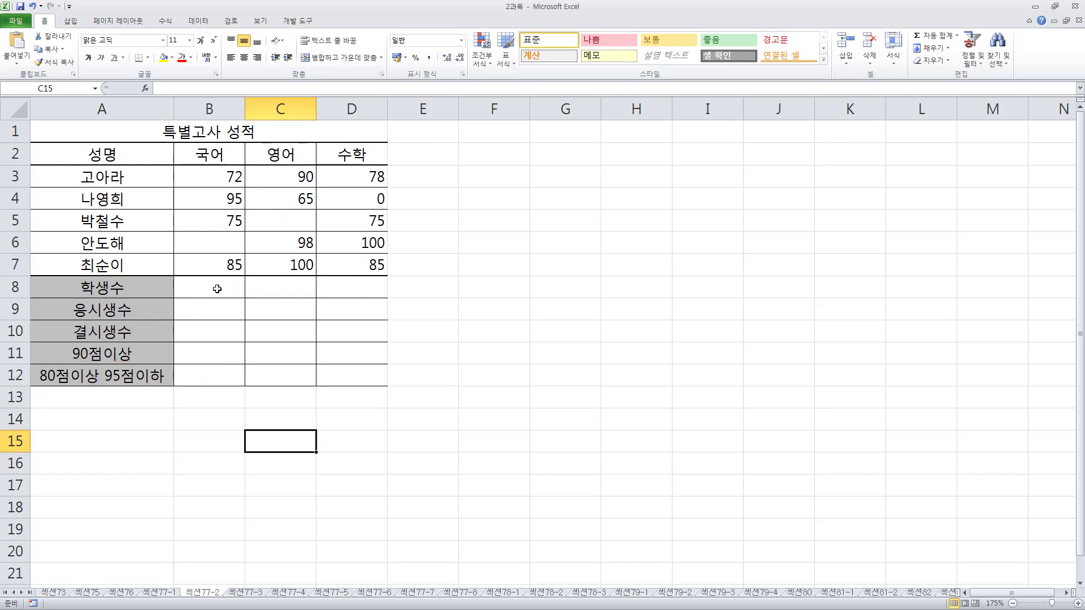
Step: Compare the 국어 scores in B3:B7 with the names in A3:A7 as the range for counting 학생수
{"action": "left_click", "coordinate": [218, 289]}
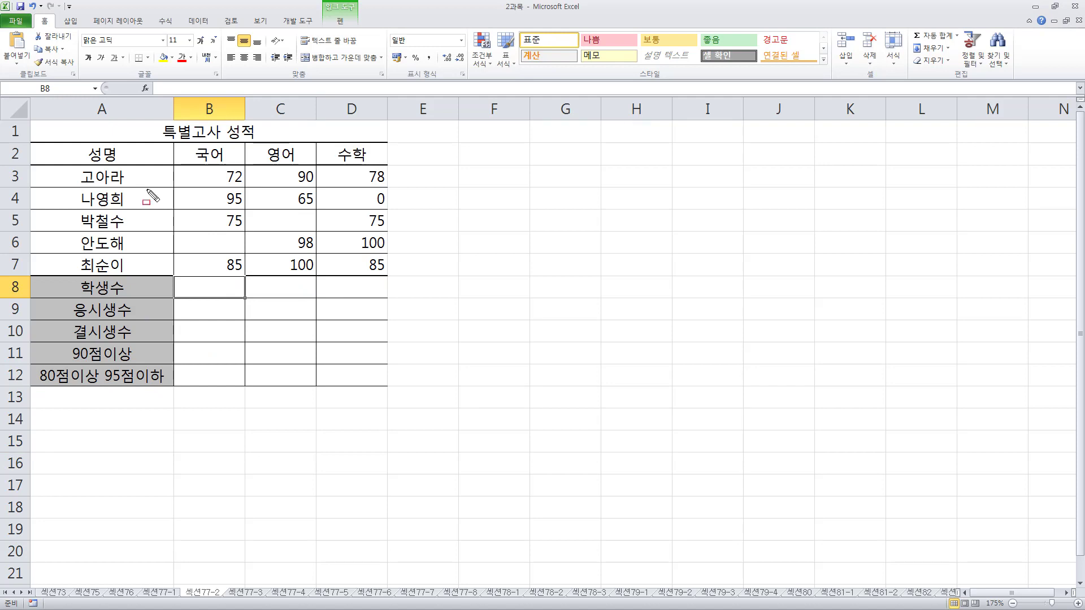
{"action": "mouse_move", "coordinate": [189, 163]}
{"action": "left_mouse_down"}
{"action": "mouse_move", "coordinate": [244, 224]}
{"action": "mouse_move", "coordinate": [246, 277]}
{"action": "left_mouse_up"}
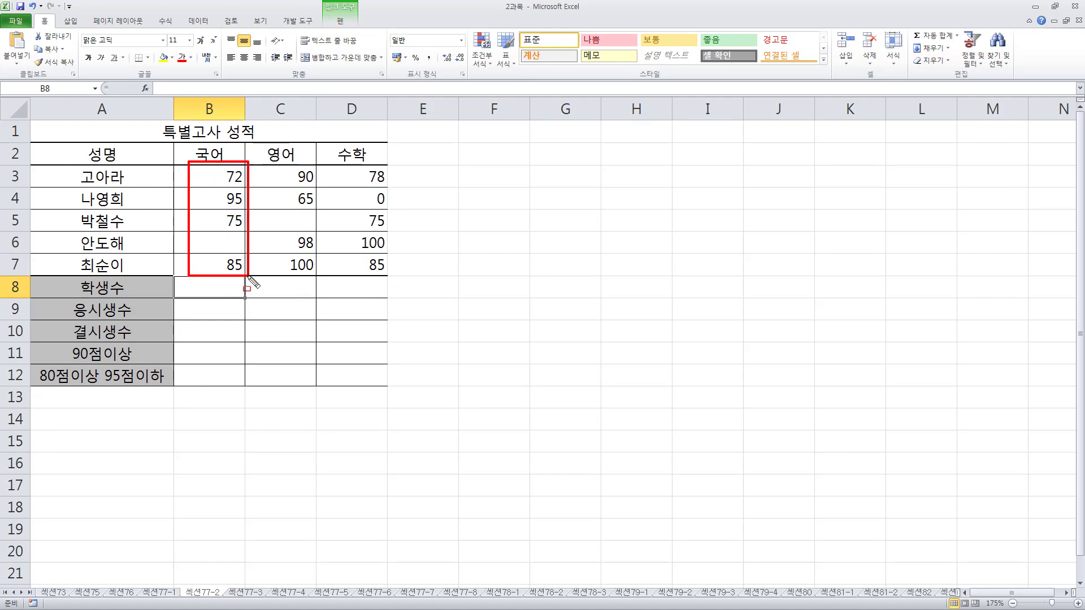
{"action": "left_click_drag", "start_coordinate": [209, 239], "coordinate": [245, 249]}
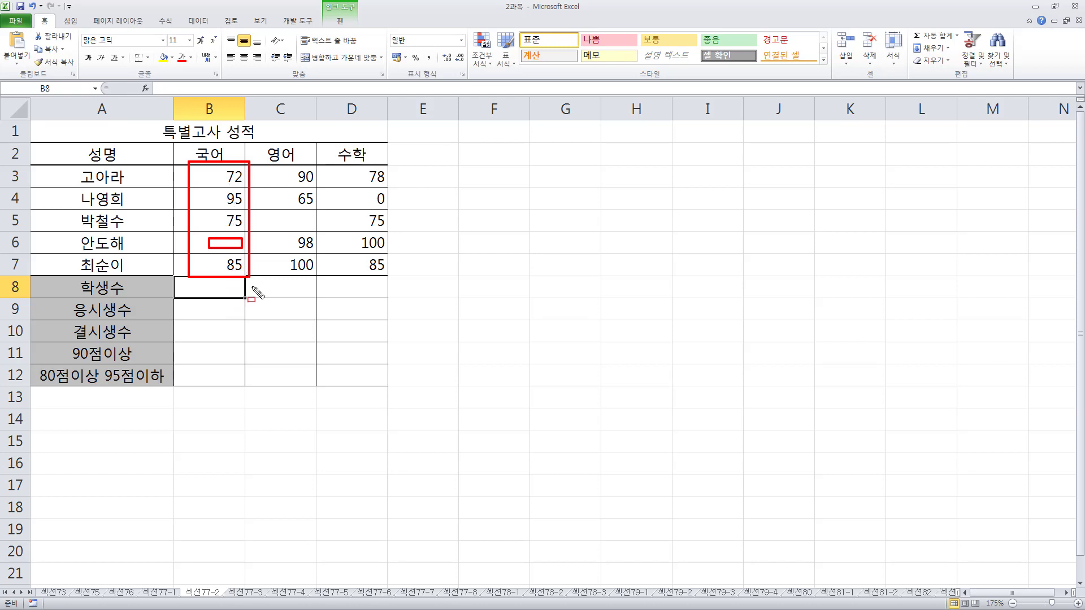
{"action": "left_click_drag", "start_coordinate": [283, 213], "coordinate": [316, 221]}
{"action": "left_click_drag", "start_coordinate": [67, 162], "coordinate": [68, 164]}
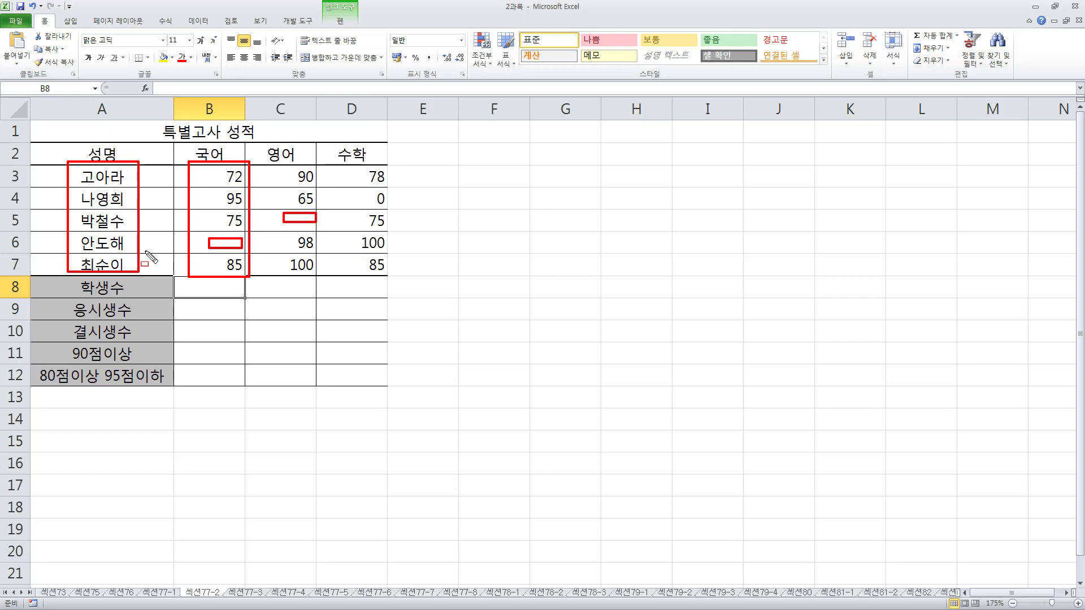
{"action": "mouse_move", "coordinate": [74, 161]}
{"action": "left_mouse_down"}
{"action": "mouse_move", "coordinate": [100, 259]}
{"action": "mouse_move", "coordinate": [125, 275]}
{"action": "left_mouse_up"}
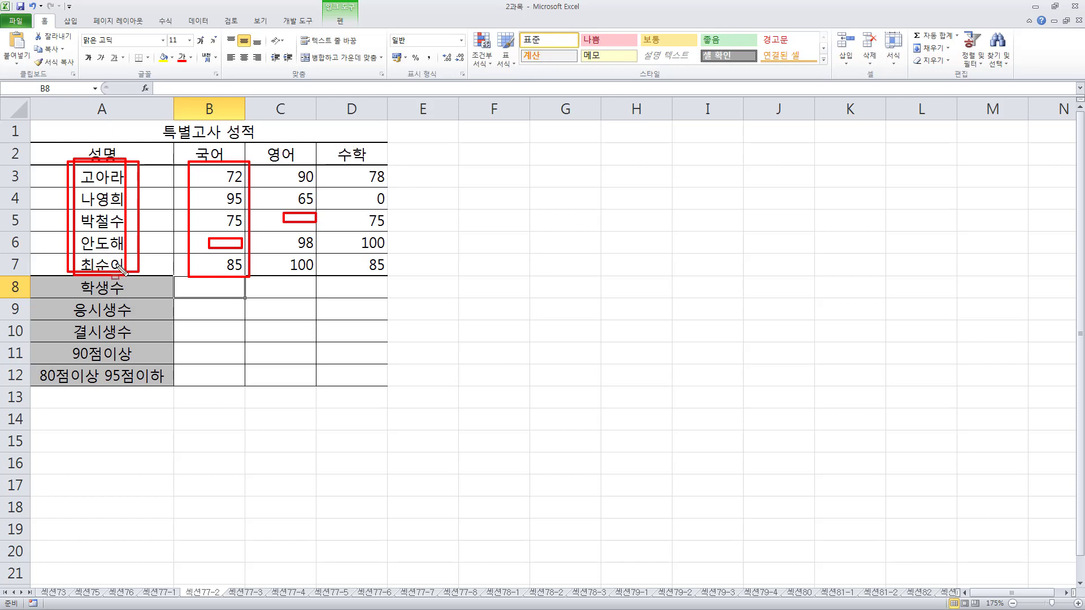
{"action": "left_click_drag", "start_coordinate": [75, 277], "coordinate": [130, 295]}
{"action": "key", "text": "Escape"}
Step: Enter =counta(A3:A7) in B8 to count the 학생수 from the names
{"action": "left_click", "coordinate": [211, 289]}
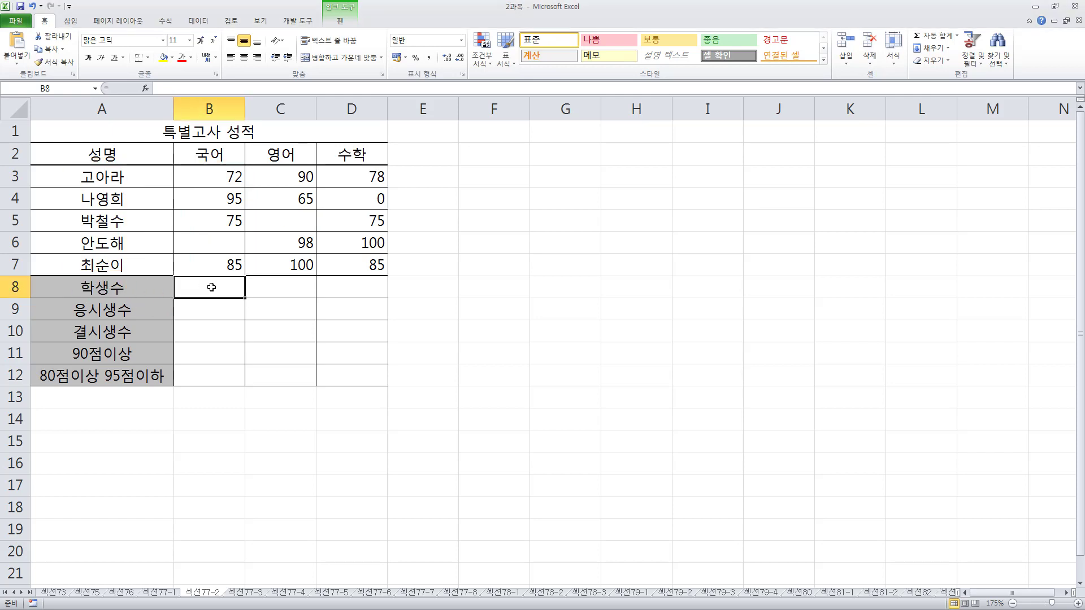
{"action": "type", "text": "=counta("}
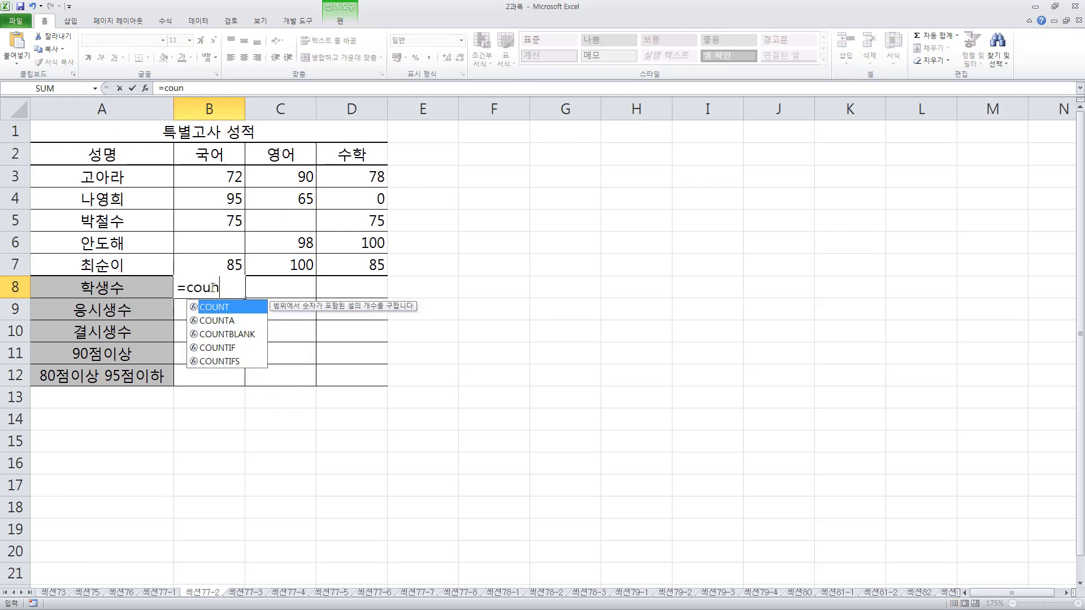
{"action": "key", "text": "Left"}
{"action": "key", "text": "Up"}
{"action": "key", "text": "shift+Up"}
{"action": "key", "text": "shift+Up"}
{"action": "key", "text": "shift+Up"}
{"action": "key", "text": "shift+Up"}
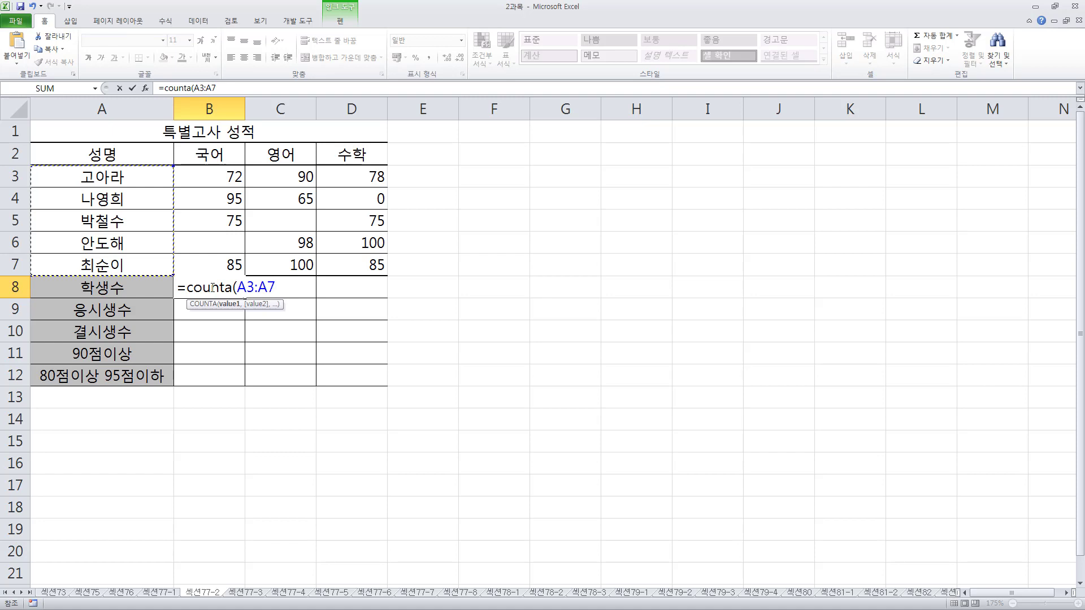
{"action": "key", "text": "Return"}
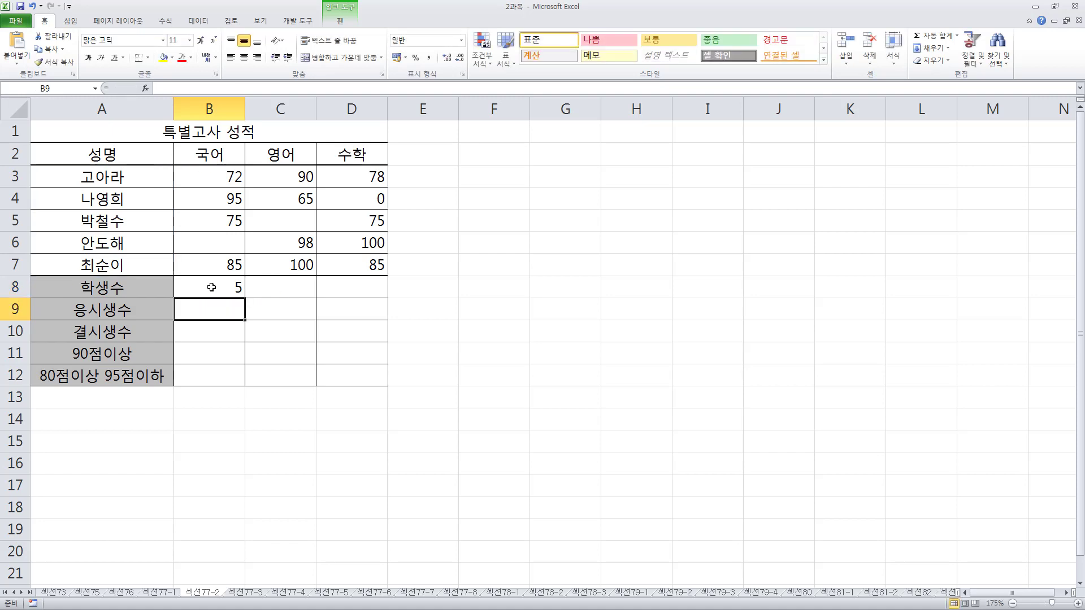
Step: Try filling the B8 학생수 formula across to C8:D8 and check the counts against the names in A3:A7
{"action": "left_click", "coordinate": [211, 287]}
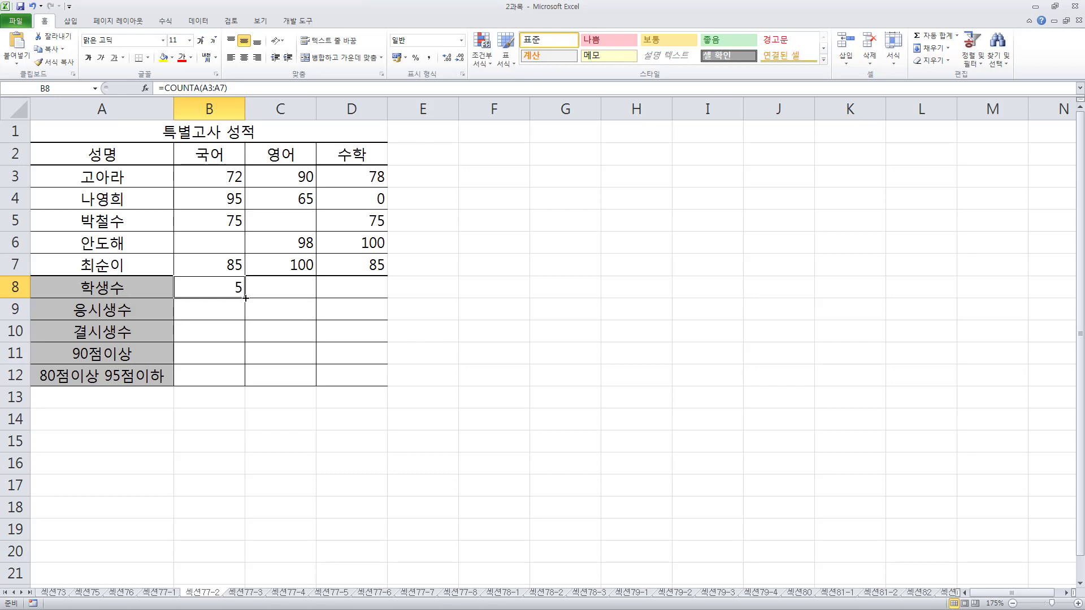
{"action": "left_click_drag", "start_coordinate": [245, 297], "coordinate": [375, 297]}
{"action": "left_click", "coordinate": [237, 289]}
{"action": "left_click_drag", "start_coordinate": [194, 281], "coordinate": [227, 294]}
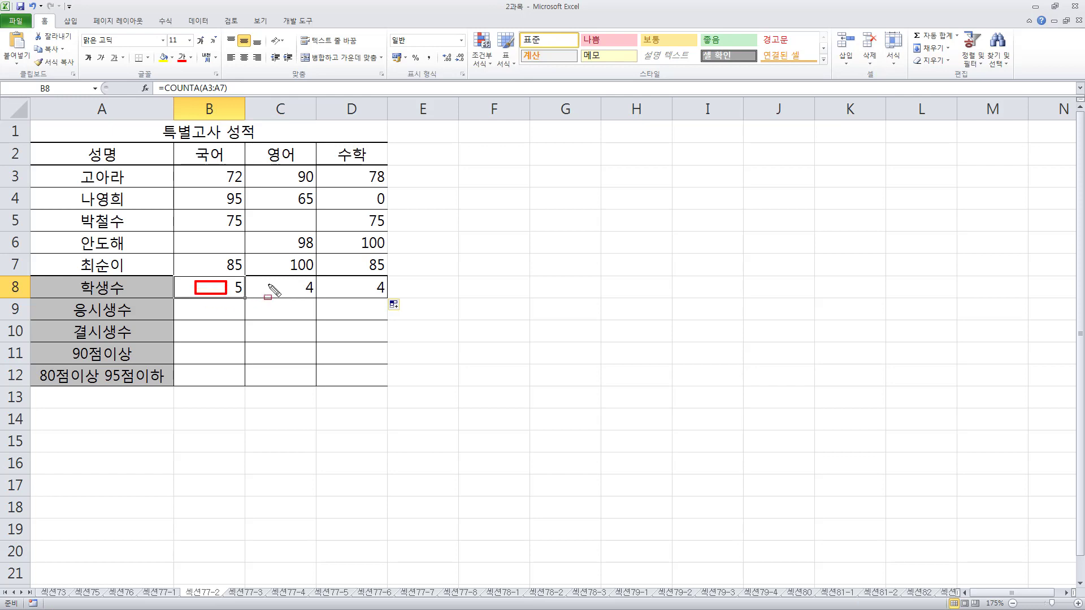
{"action": "mouse_move", "coordinate": [261, 281]}
{"action": "left_mouse_down"}
{"action": "mouse_move", "coordinate": [290, 295]}
{"action": "mouse_move", "coordinate": [358, 296]}
{"action": "left_mouse_up"}
{"action": "left_click_drag", "start_coordinate": [69, 165], "coordinate": [133, 276]}
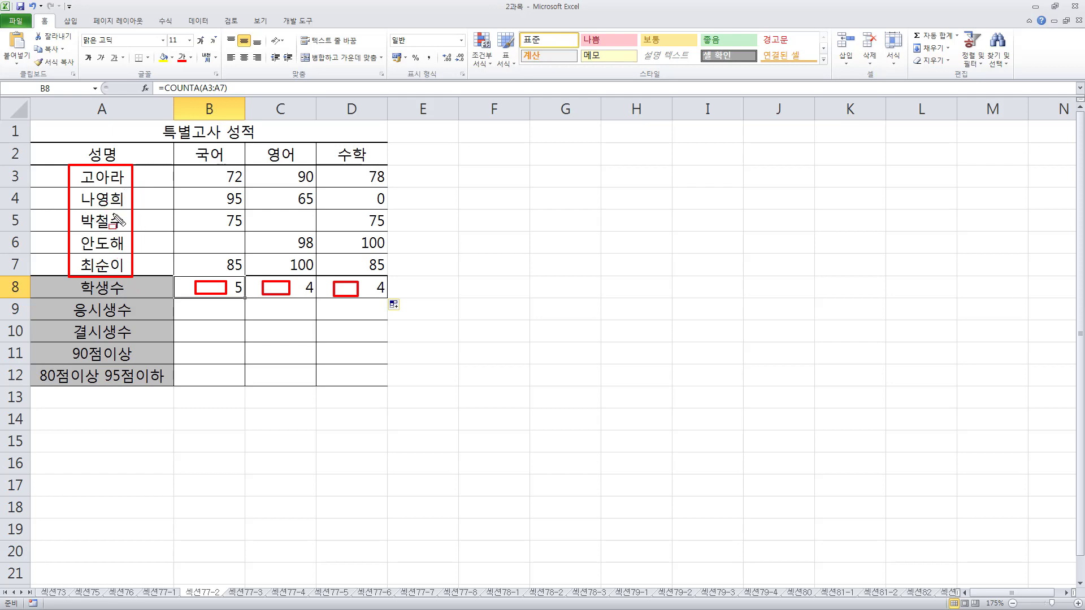
{"action": "key", "text": "Escape"}
Step: Make the B8 range absolute as $A$3:$A$7 and refill the 학생수 formula across to C8:D8
{"action": "double_click", "coordinate": [209, 286]}
{"action": "left_click_drag", "start_coordinate": [256, 287], "coordinate": [281, 288]}
{"action": "key", "text": "F4"}
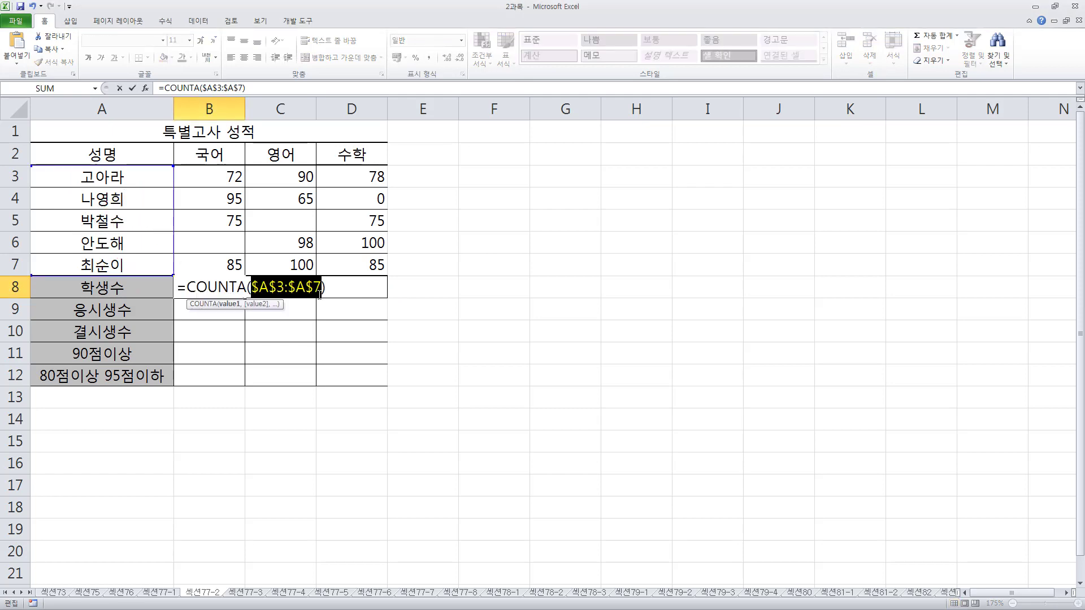
{"action": "key", "text": "Return"}
{"action": "left_click", "coordinate": [214, 287]}
{"action": "left_click_drag", "start_coordinate": [244, 297], "coordinate": [367, 297]}
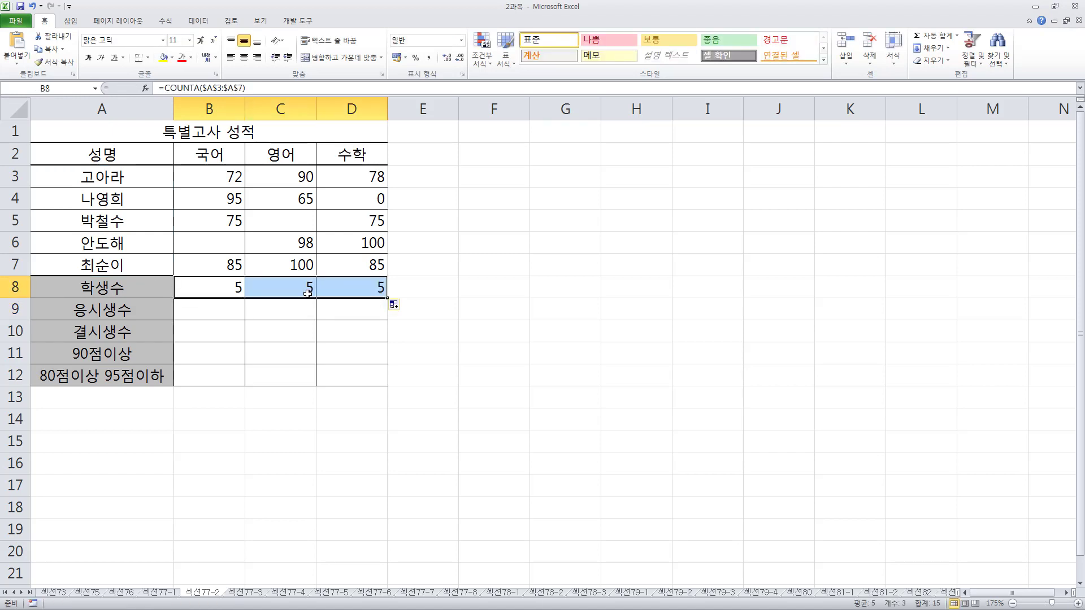
{"action": "left_click", "coordinate": [188, 315]}
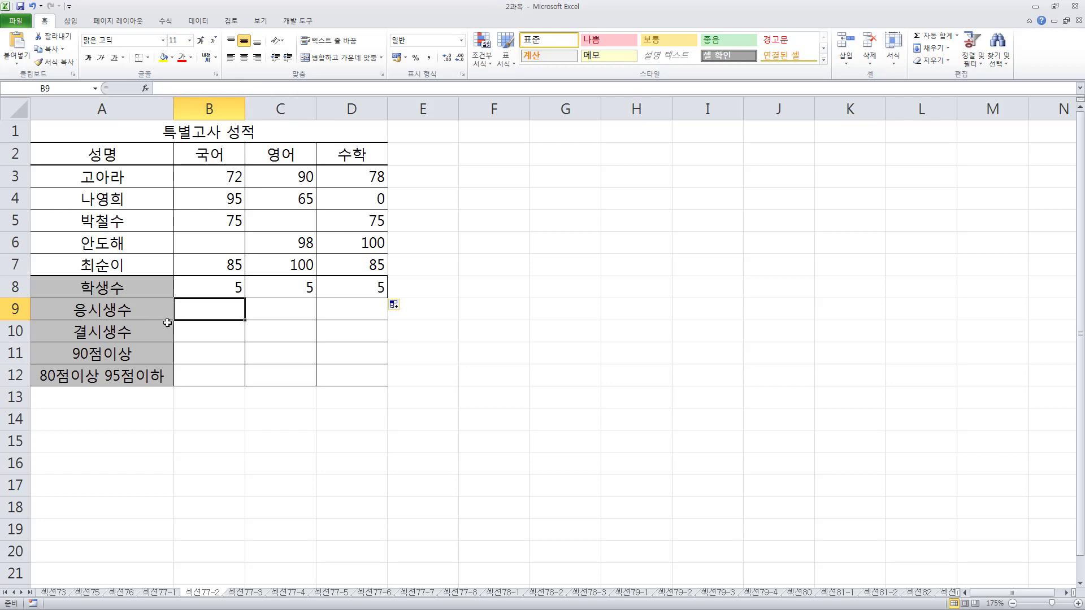
Step: Examine the filled and empty score cells in the 국어 and 영어 columns as the basis for counting 응시생수
{"action": "left_click", "coordinate": [230, 182]}
{"action": "left_click", "coordinate": [228, 202]}
{"action": "left_click", "coordinate": [224, 220]}
{"action": "left_click", "coordinate": [225, 264]}
{"action": "left_click", "coordinate": [258, 265]}
{"action": "left_click", "coordinate": [282, 245]}
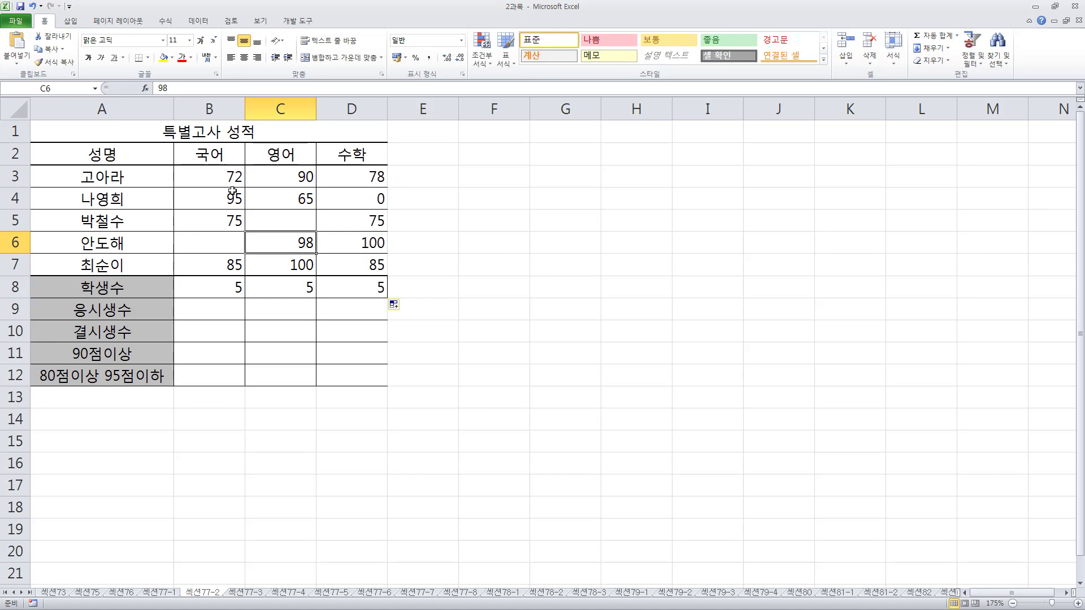
Step: Enter =count(B3:B7) in B9 to count the 응시생수 for 국어
{"action": "left_click", "coordinate": [228, 309]}
{"action": "type", "text": "="}
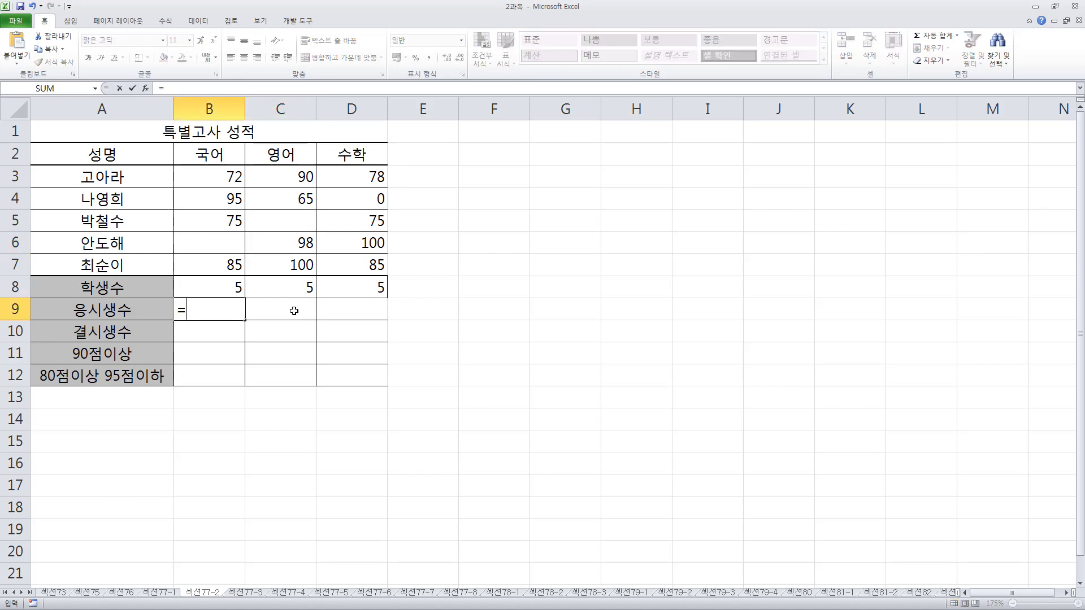
{"action": "type", "text": "count"}
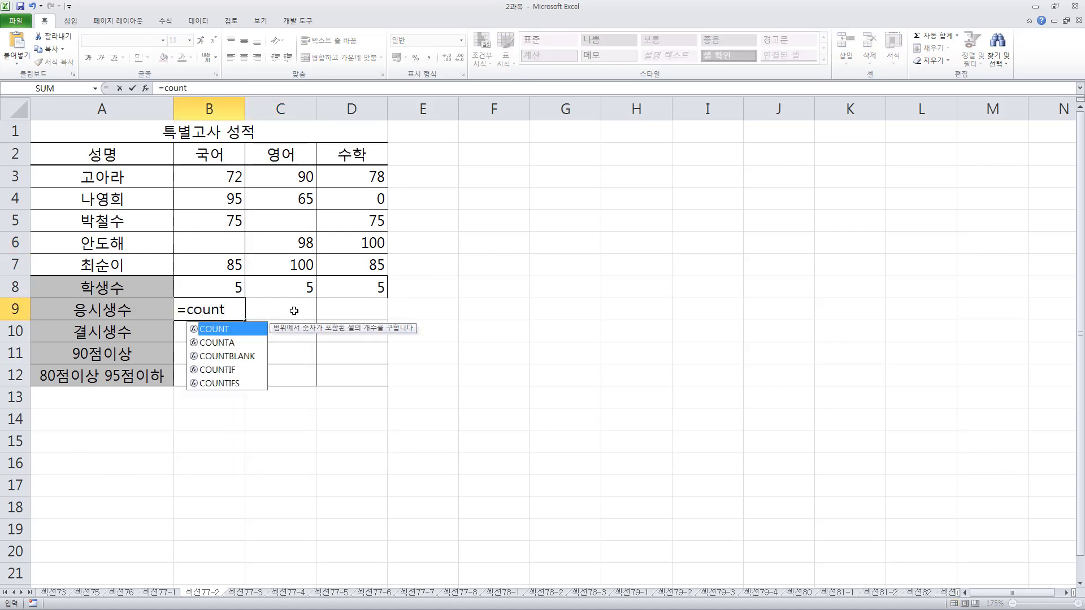
{"action": "type", "text": "("}
{"action": "left_click_drag", "start_coordinate": [224, 177], "coordinate": [222, 263]}
{"action": "type", "text": ")"}
{"action": "key", "text": "Return"}
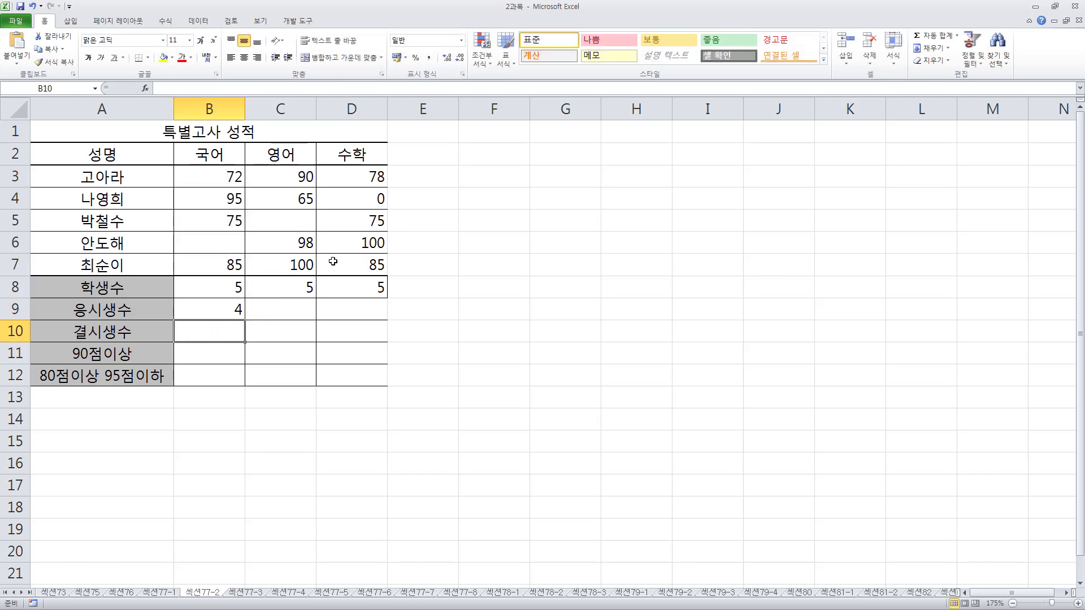
Step: Compare the score ranges of the three subjects and fill the 응시생수 formula from B9 across to C9:D9
{"action": "left_click", "coordinate": [227, 308]}
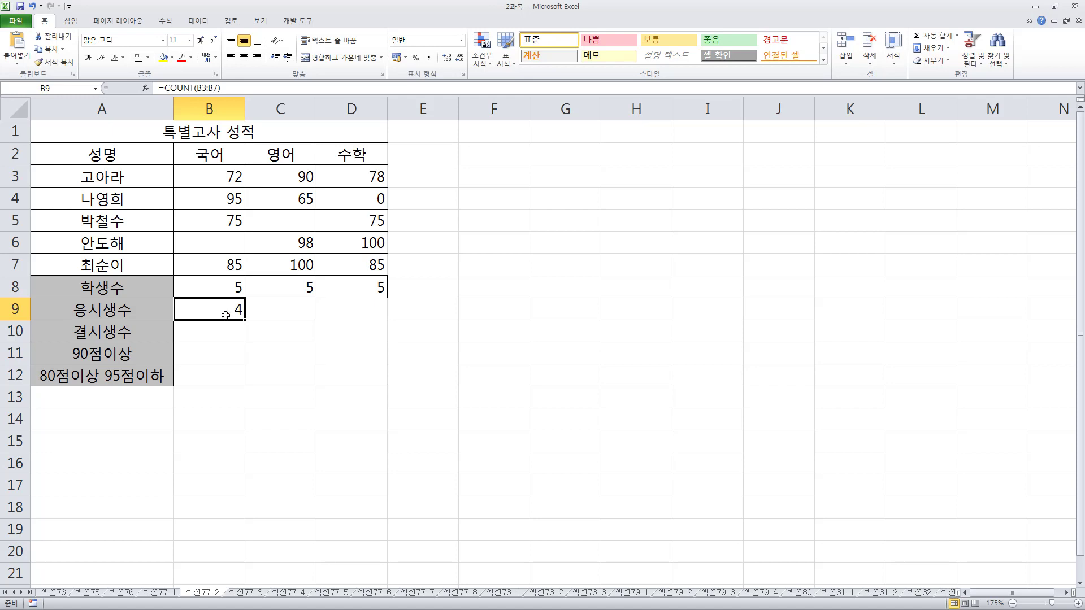
{"action": "left_click_drag", "start_coordinate": [263, 310], "coordinate": [297, 319]}
{"action": "left_click_drag", "start_coordinate": [261, 168], "coordinate": [309, 270]}
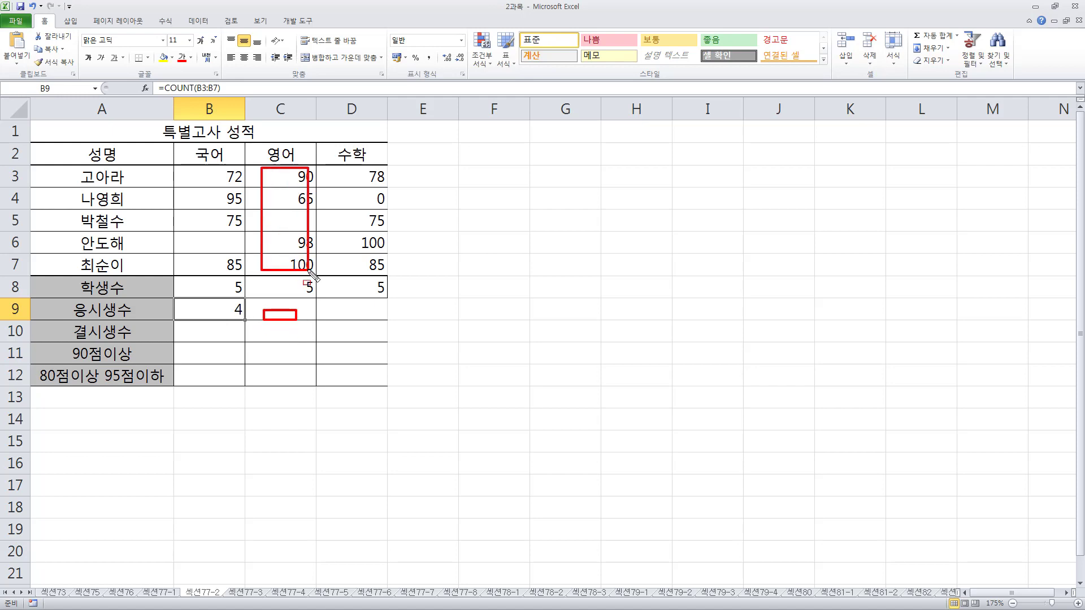
{"action": "left_click_drag", "start_coordinate": [334, 306], "coordinate": [367, 318]}
{"action": "left_click_drag", "start_coordinate": [341, 168], "coordinate": [385, 269]}
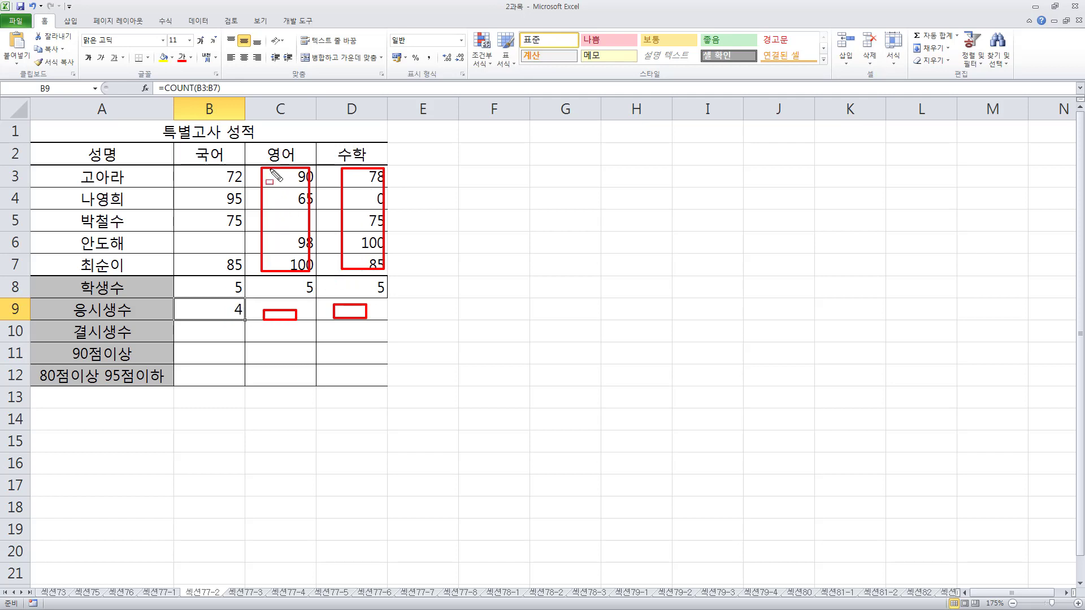
{"action": "mouse_move", "coordinate": [204, 168]}
{"action": "left_mouse_down"}
{"action": "mouse_move", "coordinate": [207, 213]}
{"action": "mouse_move", "coordinate": [234, 267]}
{"action": "left_mouse_up"}
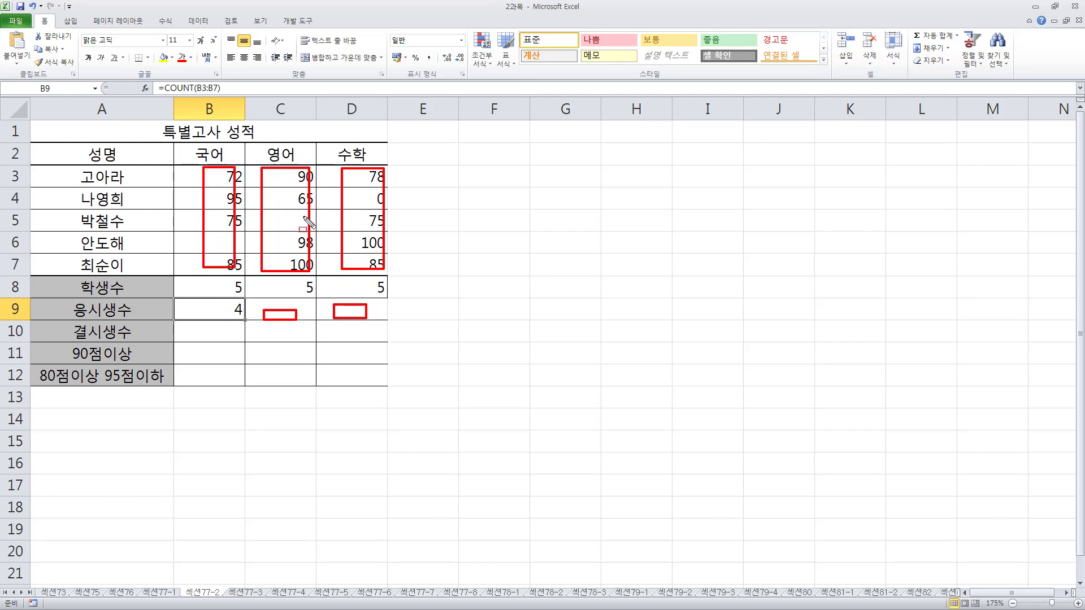
{"action": "key", "text": "Escape"}
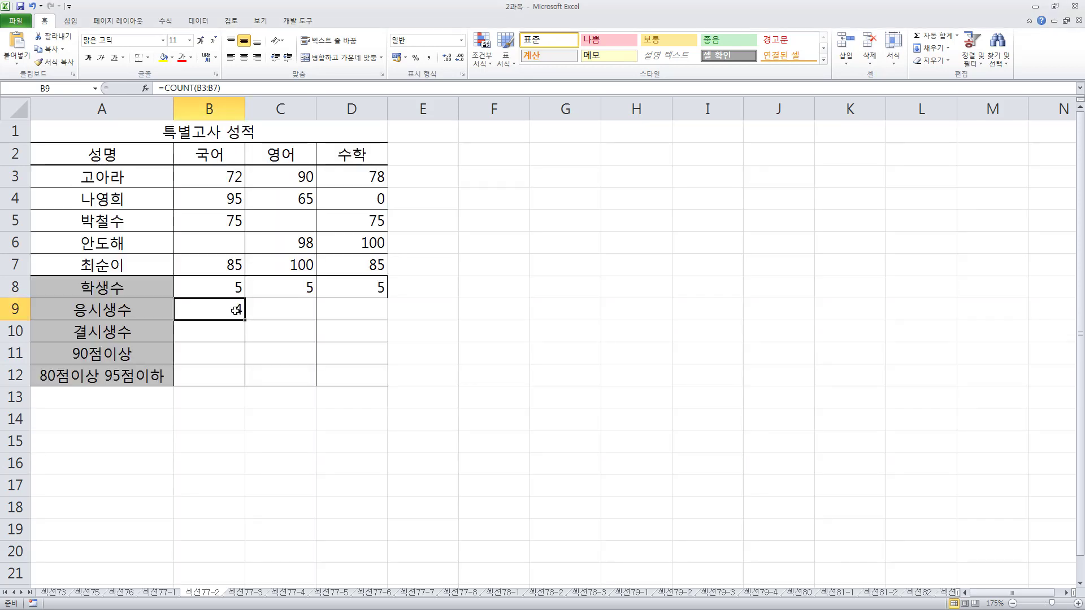
{"action": "left_click_drag", "start_coordinate": [242, 321], "coordinate": [367, 319]}
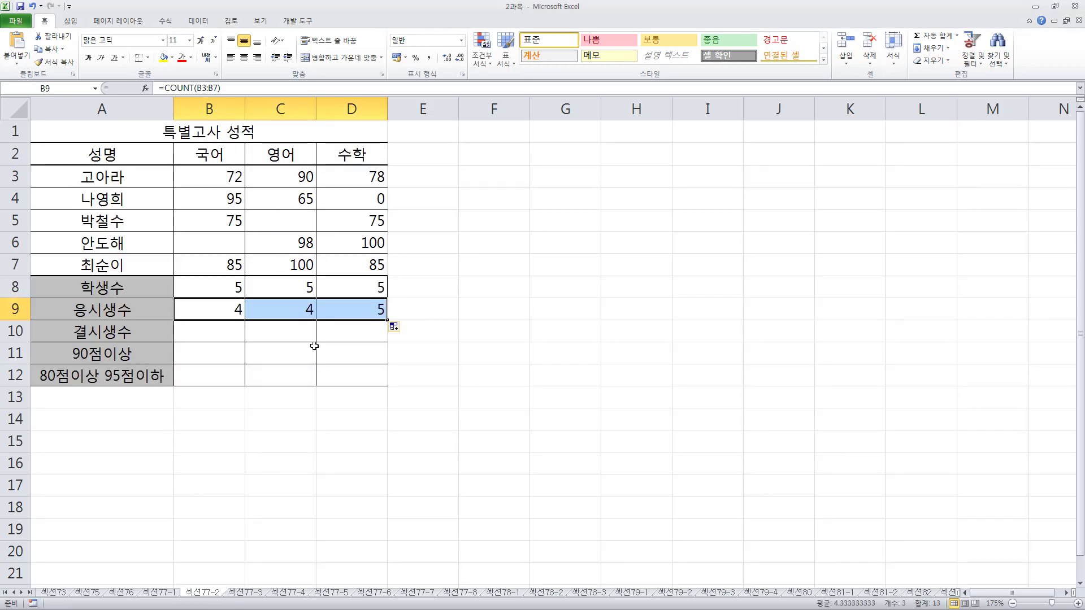
Step: Enter =COUNTBLANK(B3:B7) in B10 to count the 결시생수 for 국어
{"action": "left_click", "coordinate": [221, 332]}
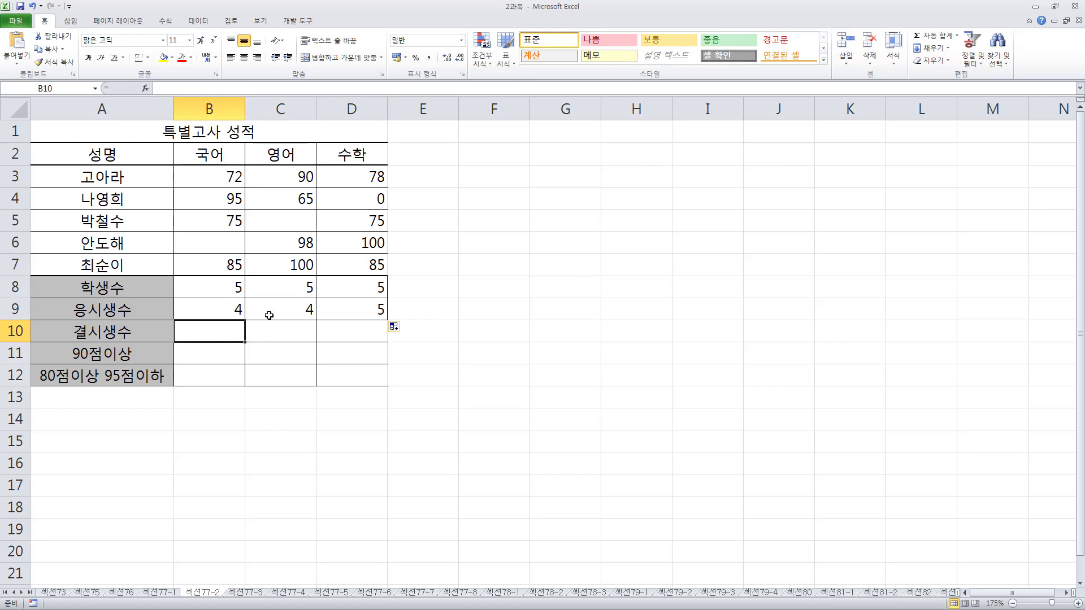
{"action": "type", "text": "=count"}
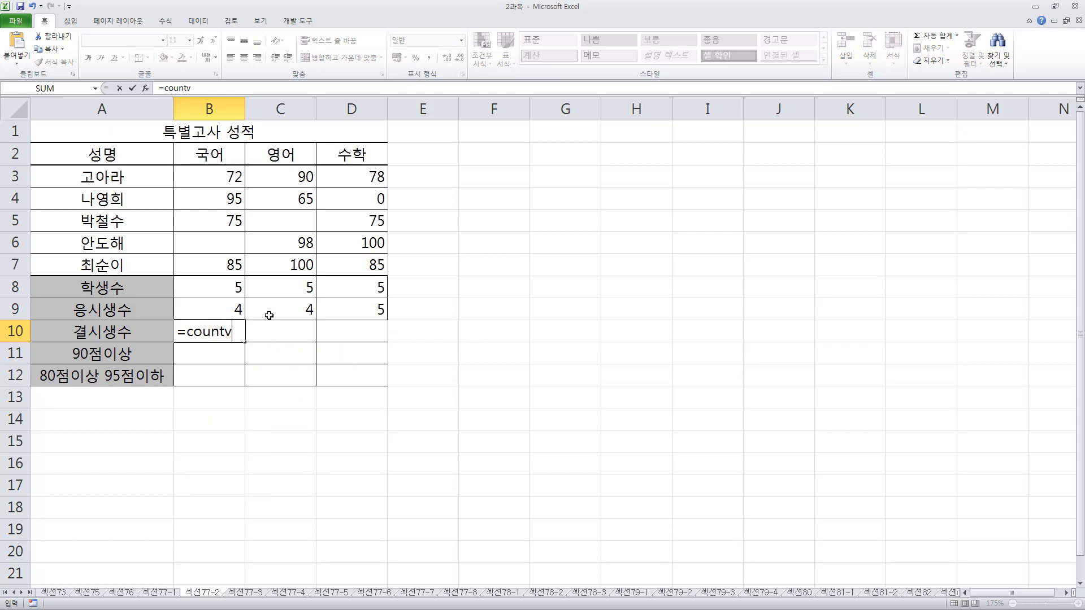
{"action": "type", "text": "bl"}
{"action": "key", "text": "Tab"}
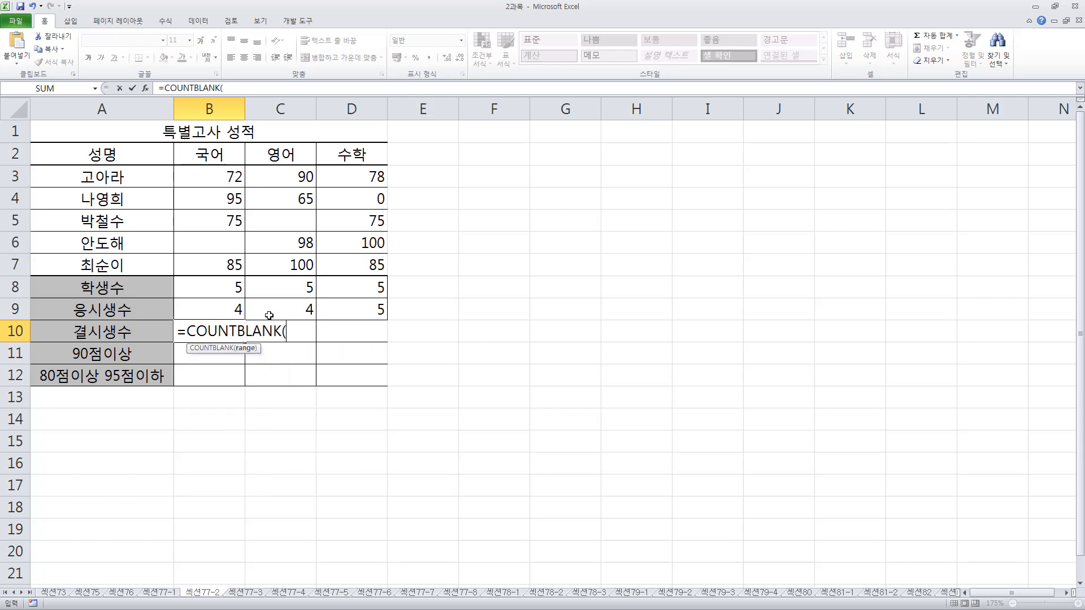
{"action": "left_click_drag", "start_coordinate": [235, 175], "coordinate": [236, 263]}
{"action": "type", "text": ")"}
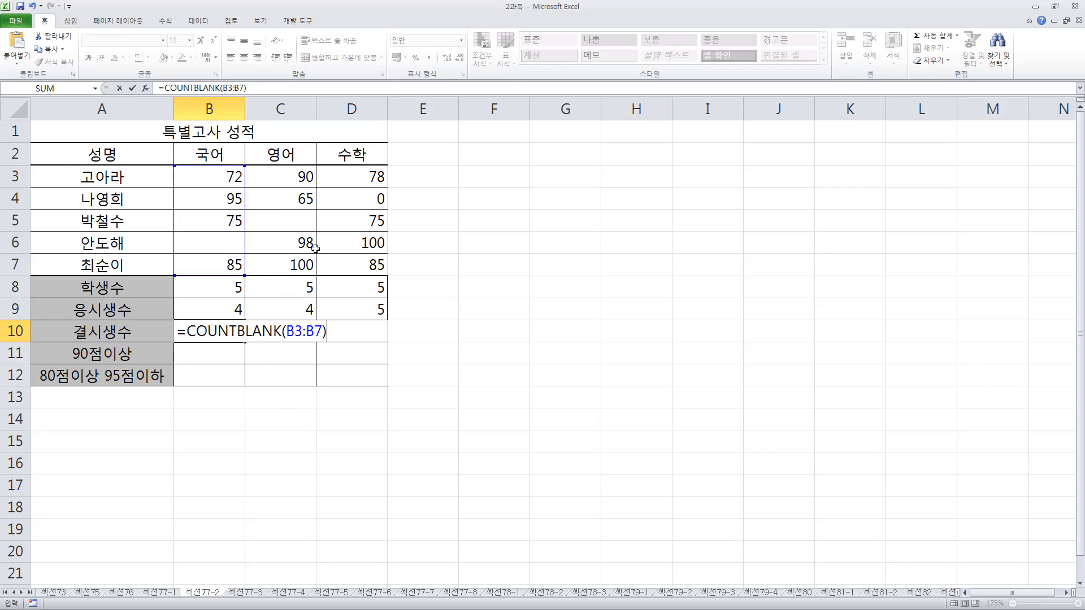
{"action": "key", "text": "Return"}
Step: Match each subject's 결시생수 cell with its score range and fill the B10 formula across to C10:D10
{"action": "key", "text": "ctrl+shift+d"}
{"action": "left_click_drag", "start_coordinate": [208, 325], "coordinate": [234, 341]}
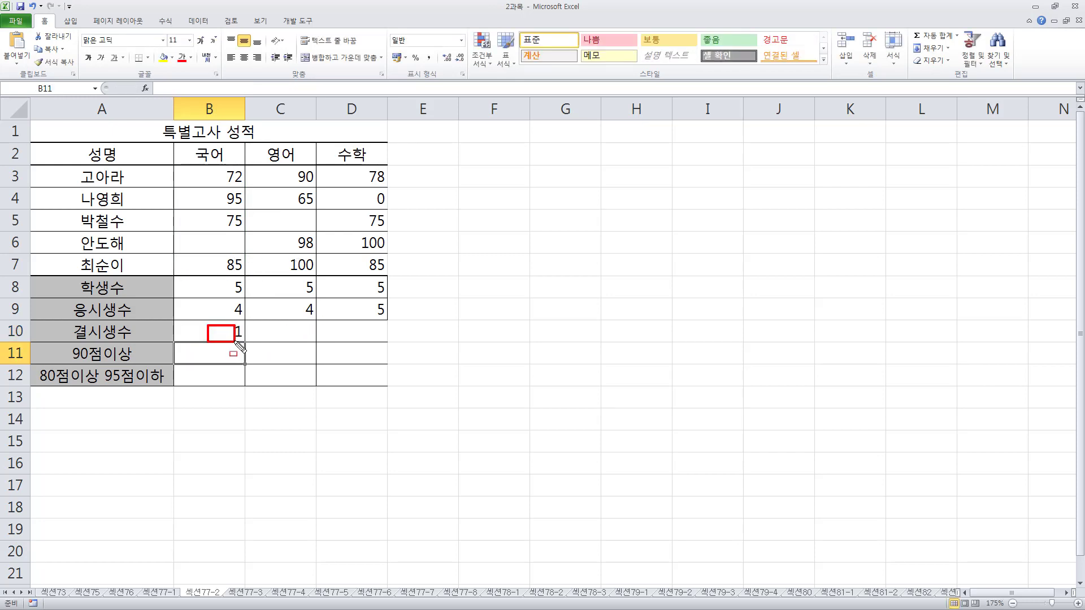
{"action": "left_click_drag", "start_coordinate": [192, 166], "coordinate": [237, 271]}
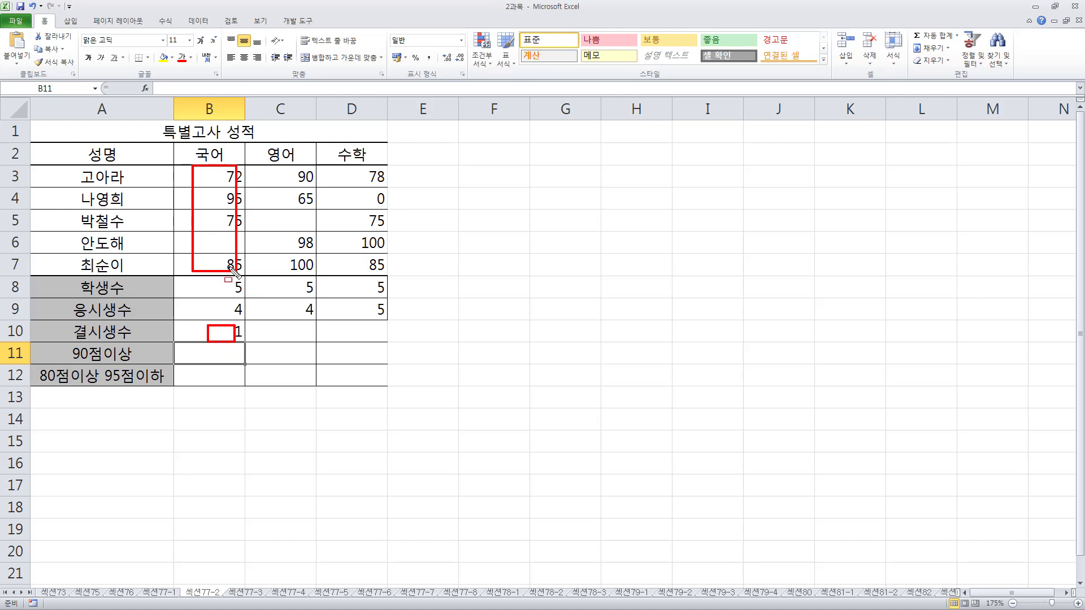
{"action": "left_click_drag", "start_coordinate": [264, 327], "coordinate": [298, 337]}
{"action": "left_click_drag", "start_coordinate": [264, 176], "coordinate": [299, 254]}
{"action": "left_click_drag", "start_coordinate": [331, 329], "coordinate": [366, 336]}
{"action": "left_click_drag", "start_coordinate": [334, 173], "coordinate": [386, 266]}
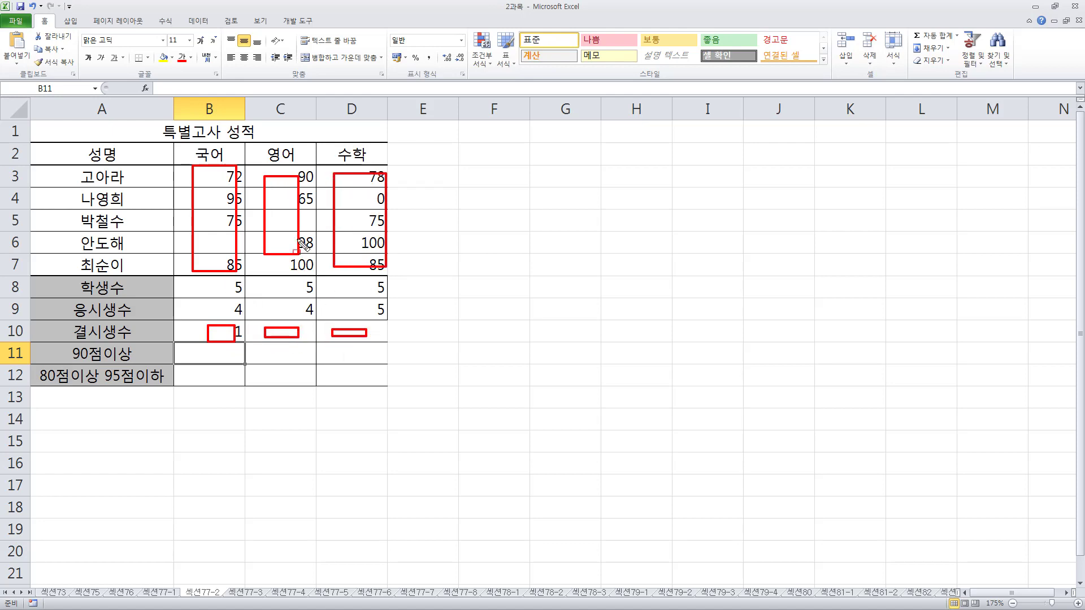
{"action": "key", "text": "Escape"}
{"action": "left_click", "coordinate": [211, 328]}
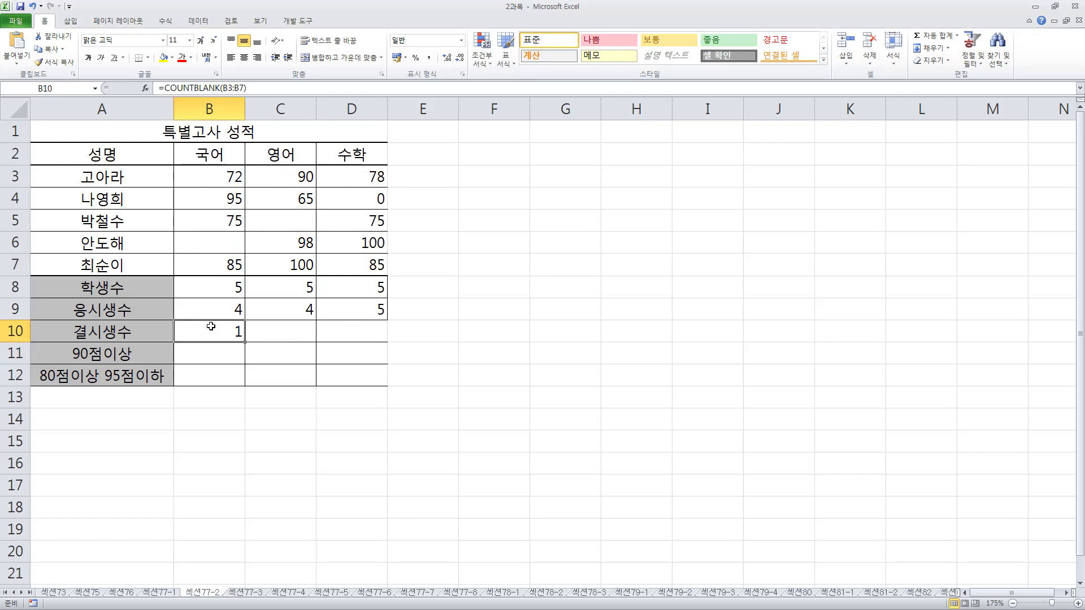
{"action": "left_click_drag", "start_coordinate": [244, 341], "coordinate": [362, 343]}
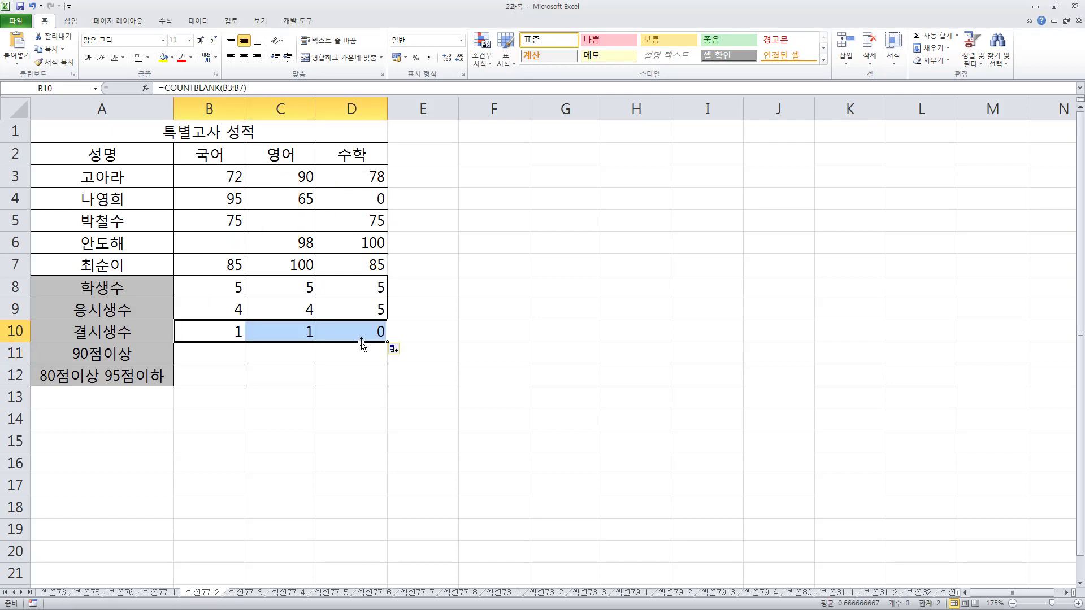
Step: Compare the 90점이상 cells in row 11 with the 영어 scores in C3:C7 and the 수학 scores in D3:D7
{"action": "left_click", "coordinate": [200, 354]}
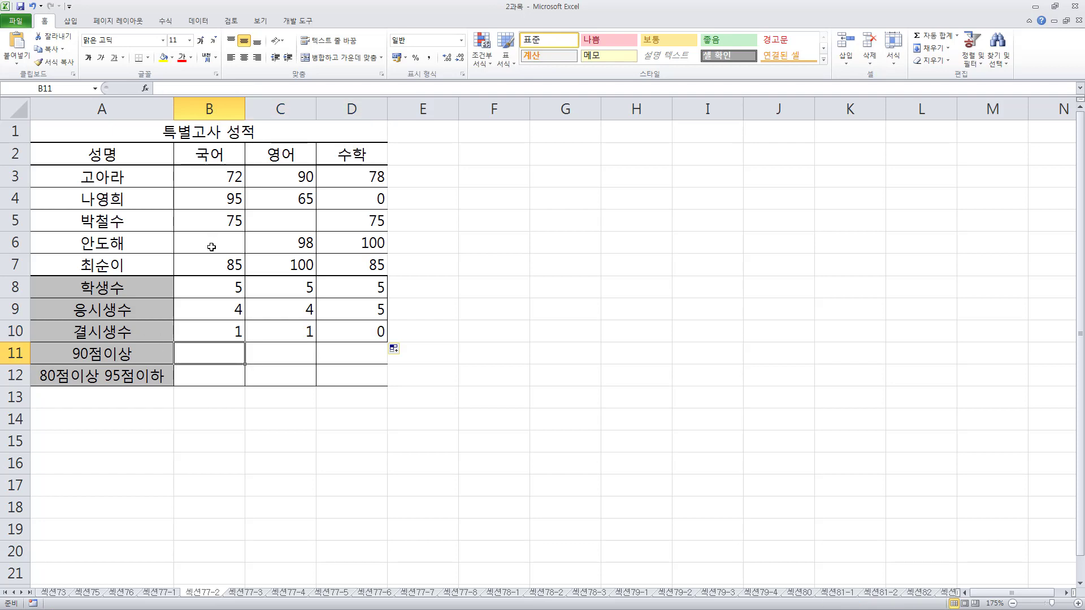
{"action": "left_click", "coordinate": [288, 353]}
{"action": "left_click_drag", "start_coordinate": [277, 187], "coordinate": [281, 261]}
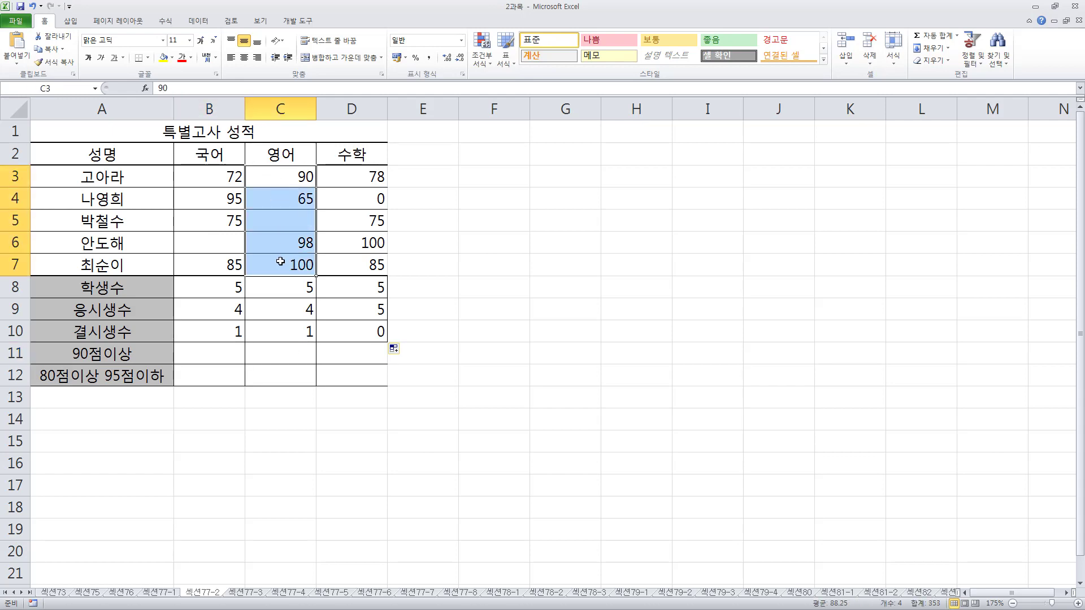
{"action": "left_click", "coordinate": [270, 354]}
{"action": "left_click", "coordinate": [347, 355]}
{"action": "left_click_drag", "start_coordinate": [359, 183], "coordinate": [356, 265]}
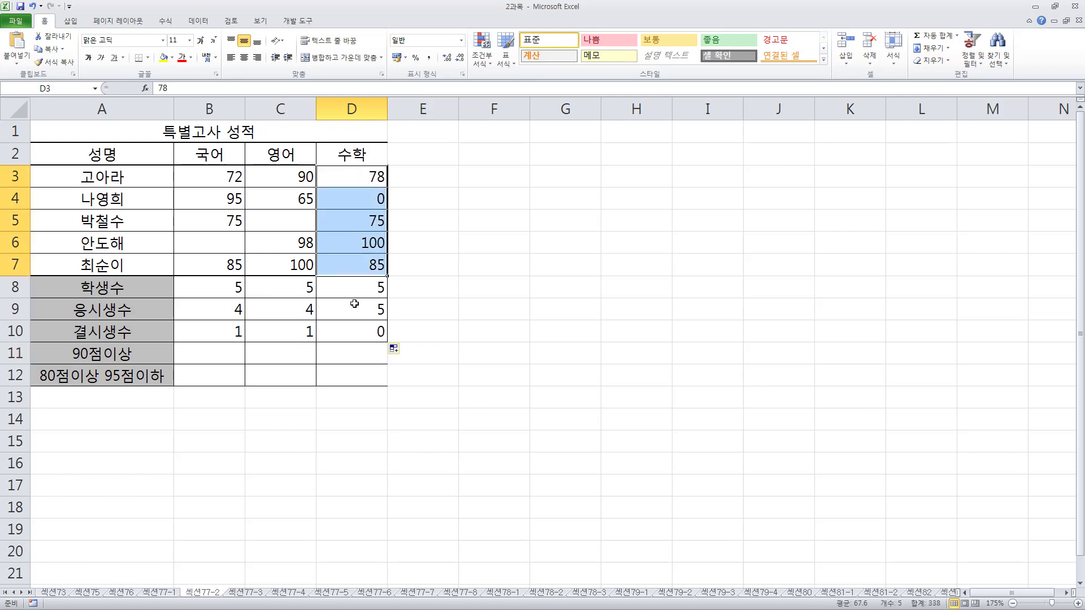
{"action": "left_click", "coordinate": [335, 354]}
Step: Enter =countif(B3:B7,">=90") in B11 and fill the 90점이상 formula across to C11:D11
{"action": "left_click", "coordinate": [217, 355]}
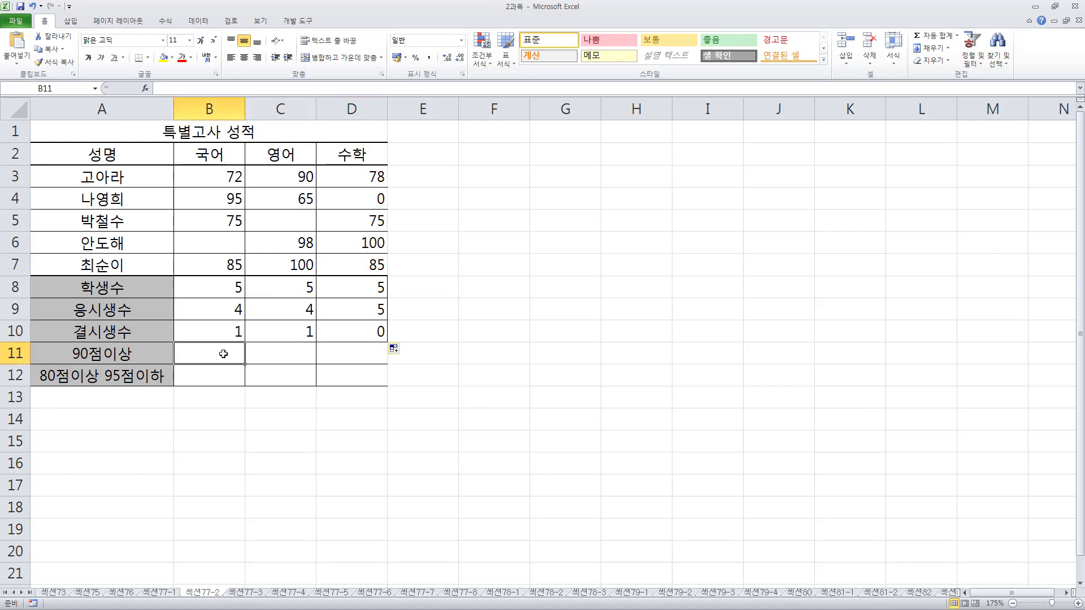
{"action": "type", "text": "=countif("}
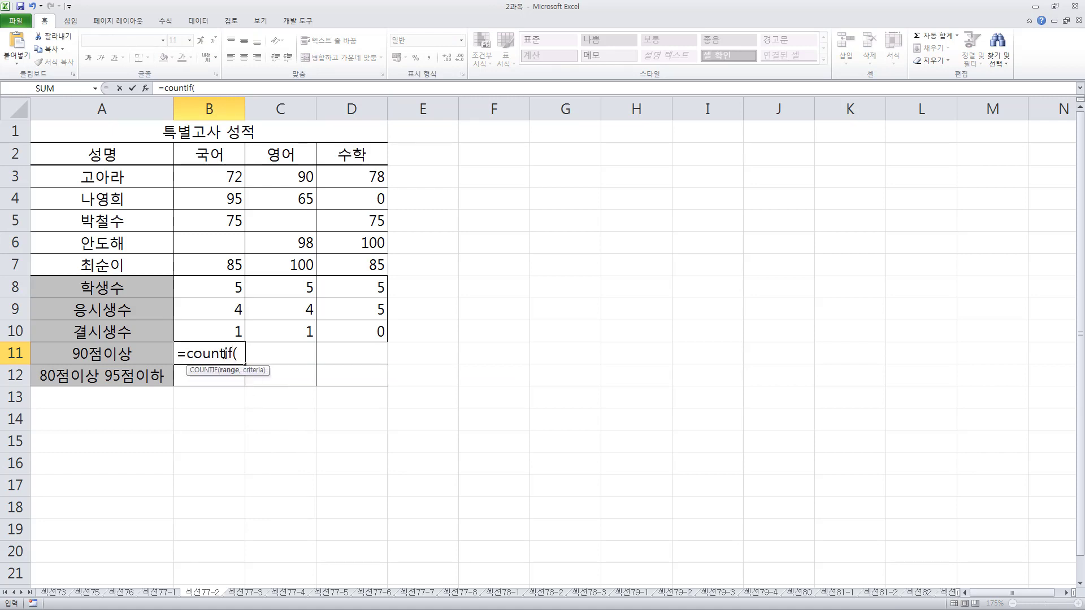
{"action": "left_click_drag", "start_coordinate": [223, 174], "coordinate": [224, 264]}
{"action": "type", "text": ","}
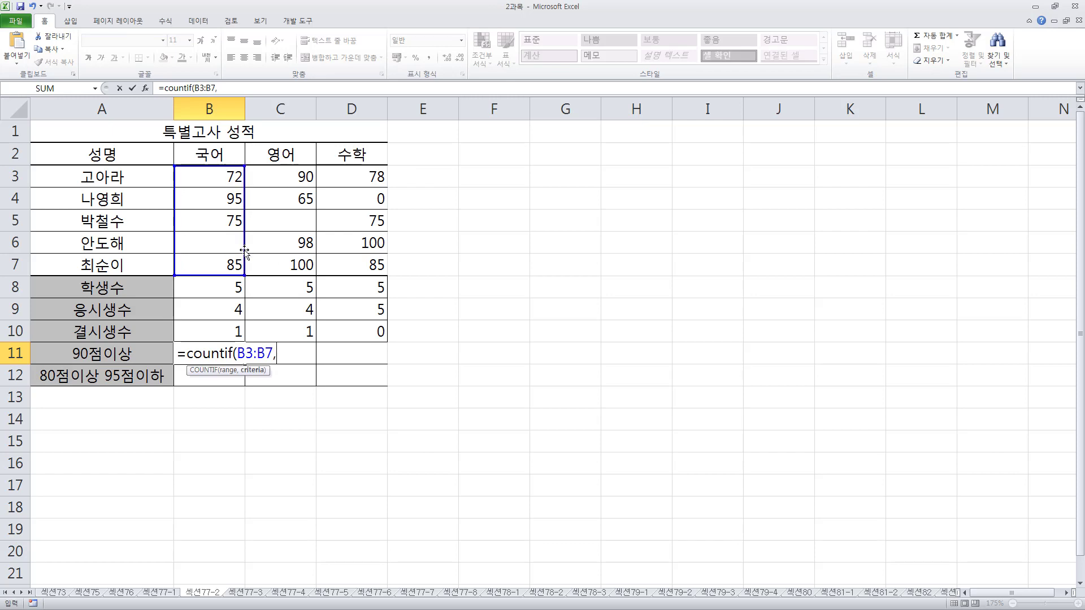
{"action": "type", "text": "\">=90\")"}
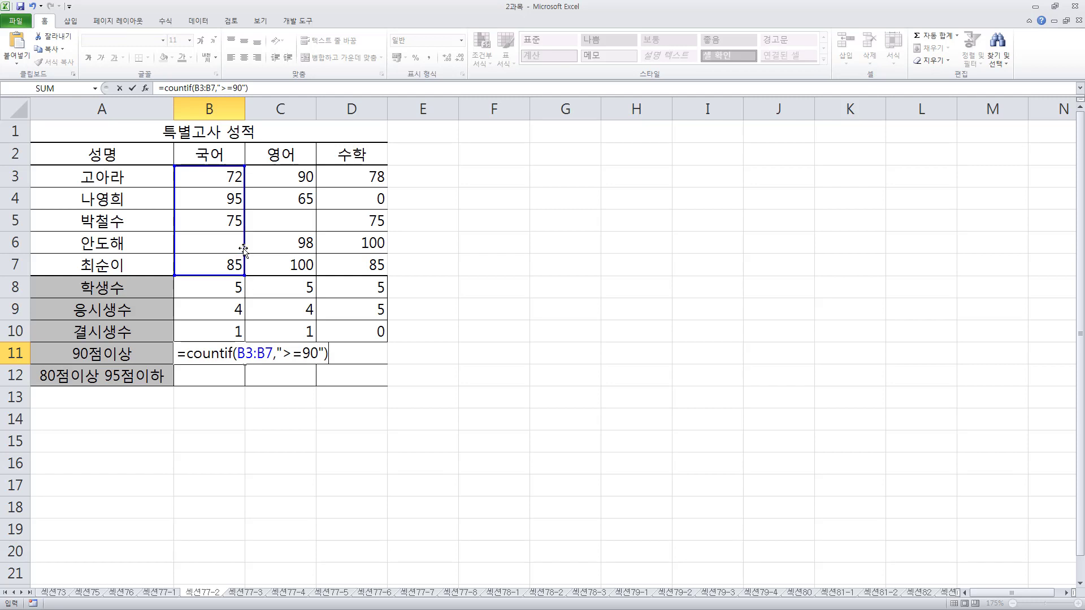
{"action": "key", "text": "Return"}
{"action": "left_click", "coordinate": [237, 351]}
{"action": "left_click_drag", "start_coordinate": [245, 364], "coordinate": [347, 362]}
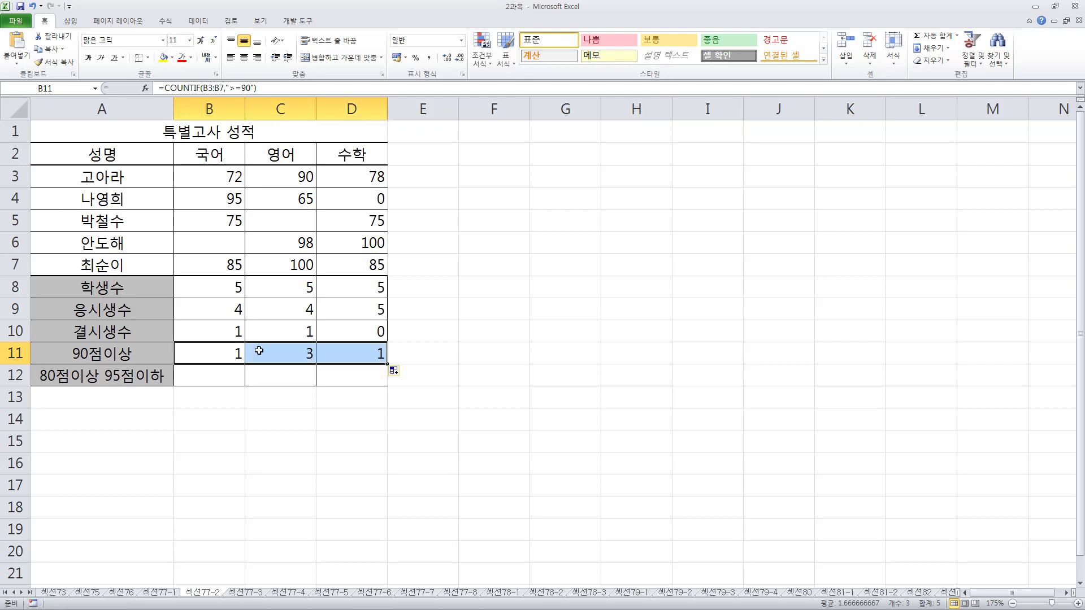
Step: Start a COUNTIFS formula in B12 for 80점이상 95점이하 with the range B3:B7 and the condition ">=80"
{"action": "left_click", "coordinate": [212, 373]}
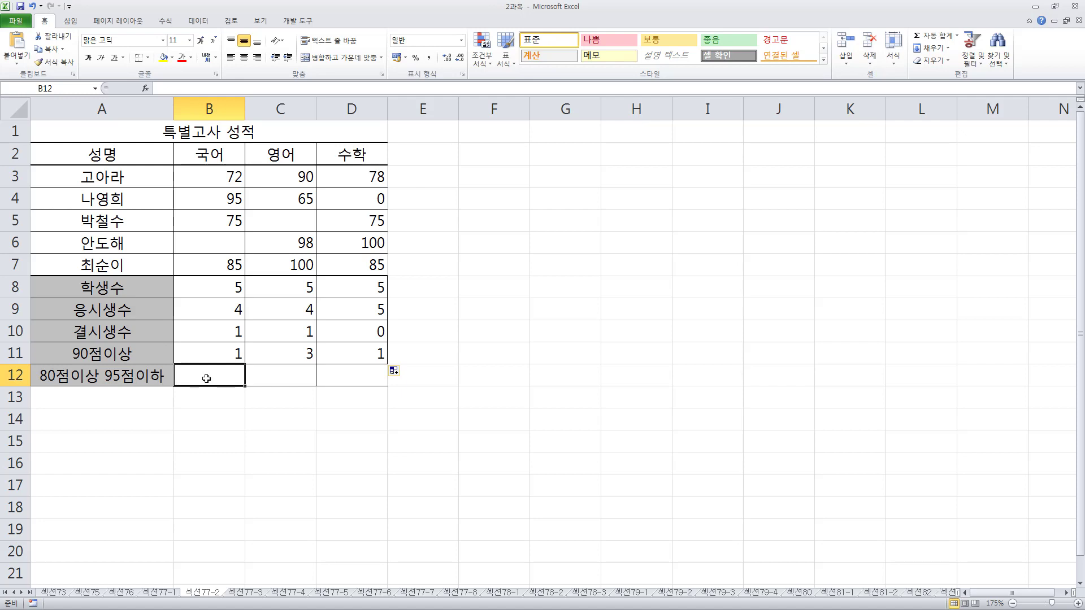
{"action": "type", "text": "="}
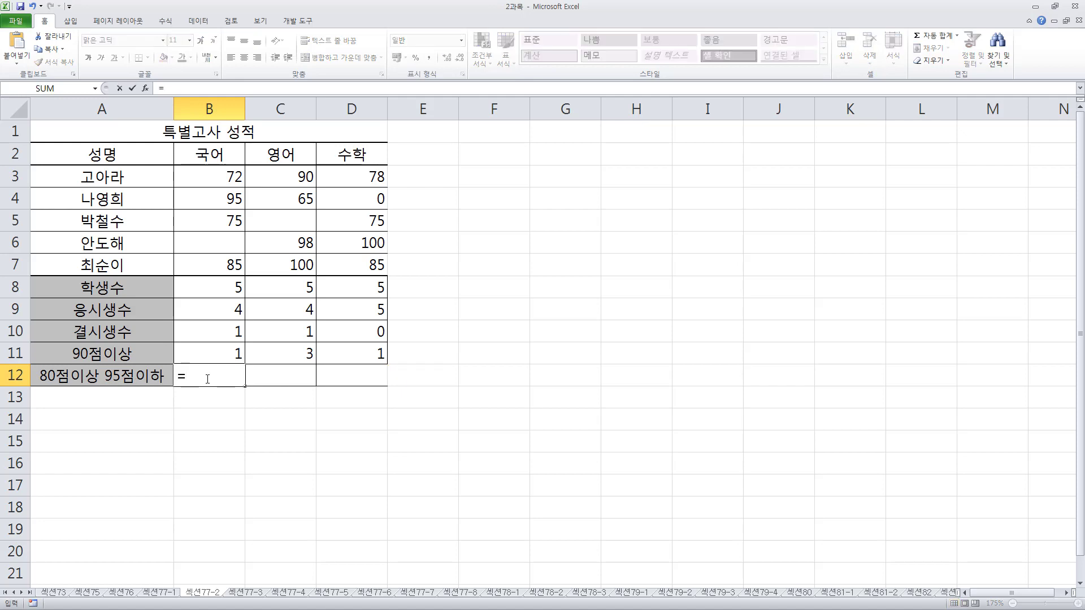
{"action": "type", "text": "countifs"}
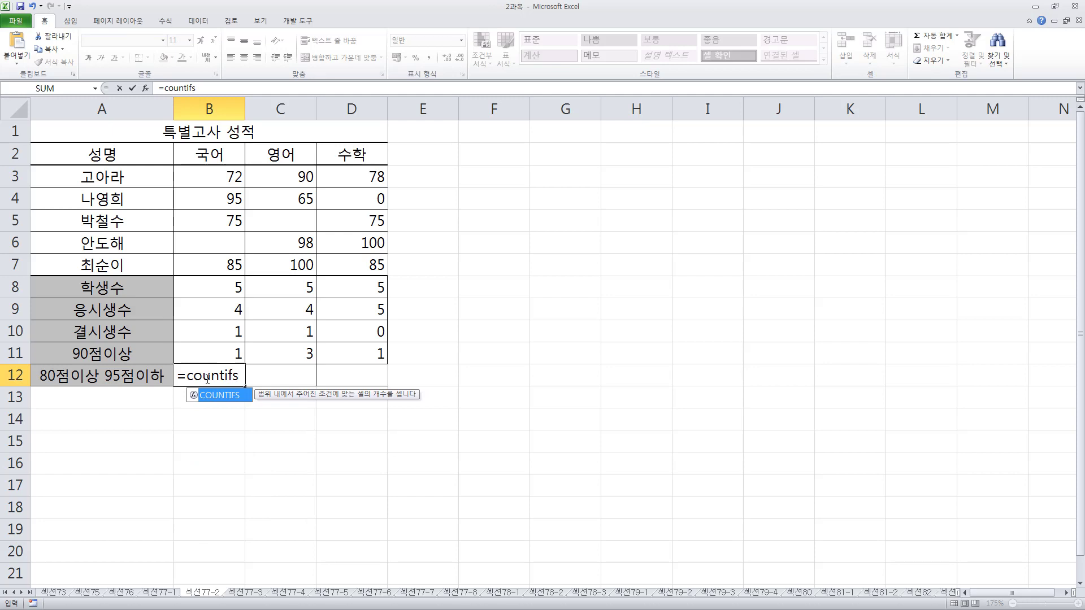
{"action": "type", "text": "("}
{"action": "left_click_drag", "start_coordinate": [214, 176], "coordinate": [222, 262]}
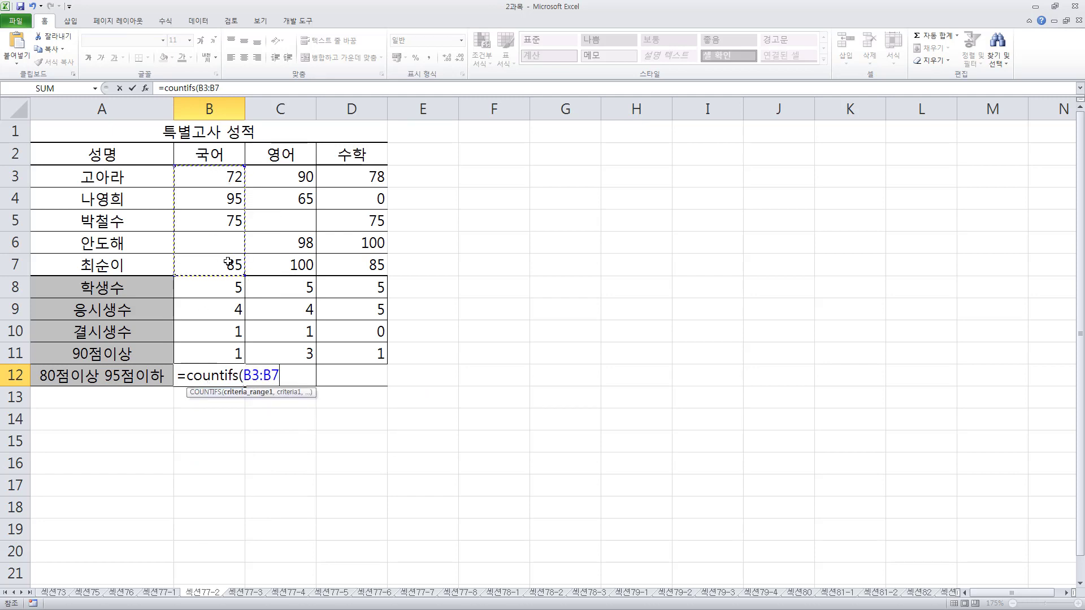
{"action": "type", "text": ","}
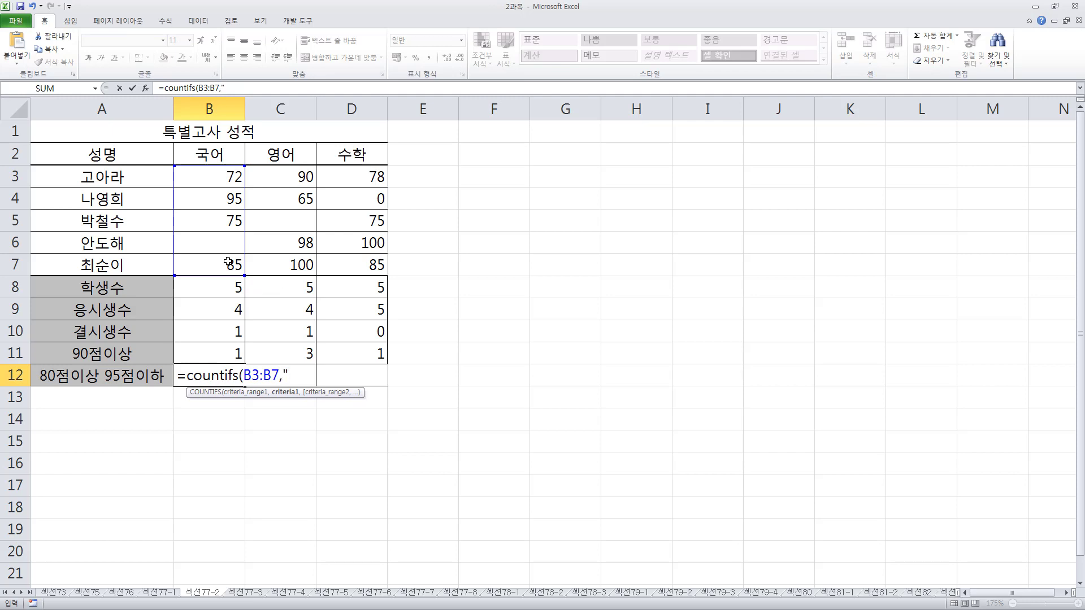
{"action": "type", "text": "\">=80\","}
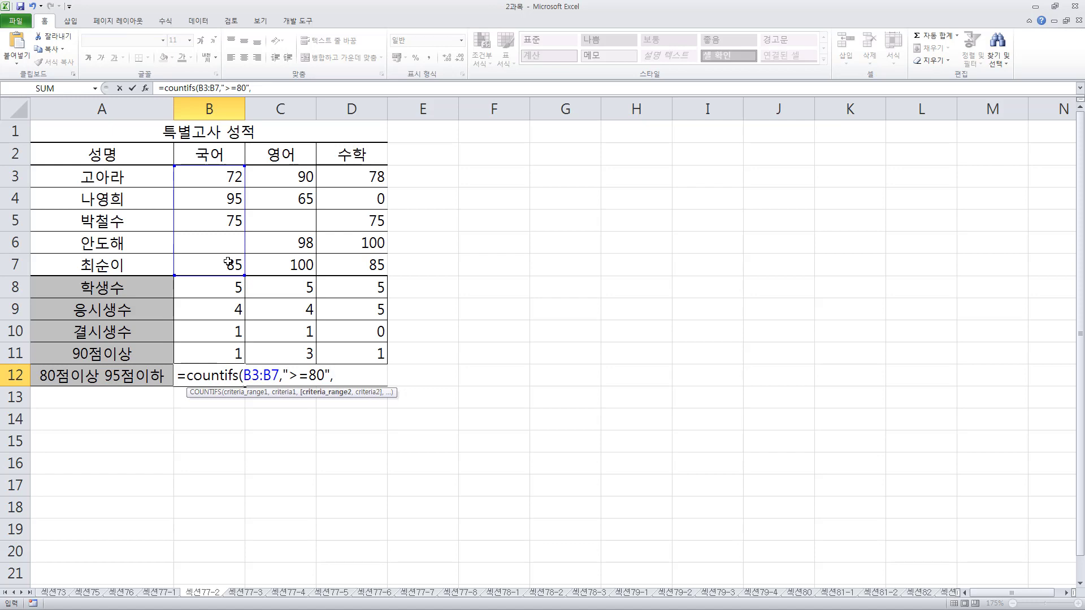
Step: Add the range B3:B7 with the condition "<=95" to the B12 formula, close it and set the two range-condition pairs apart with spaces
{"action": "left_click_drag", "start_coordinate": [215, 176], "coordinate": [224, 264]}
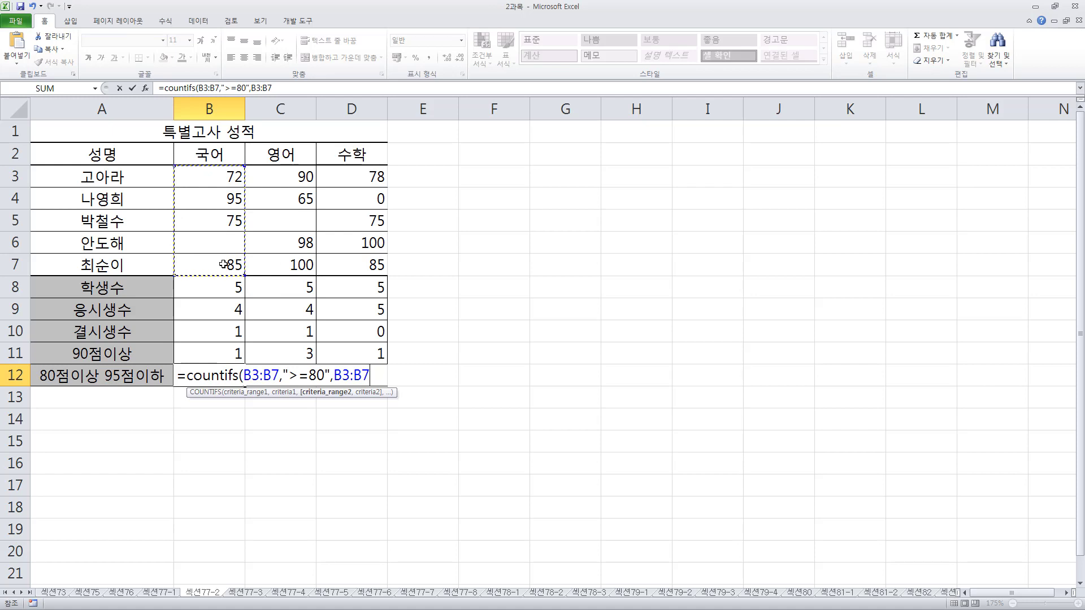
{"action": "type", "text": ","}
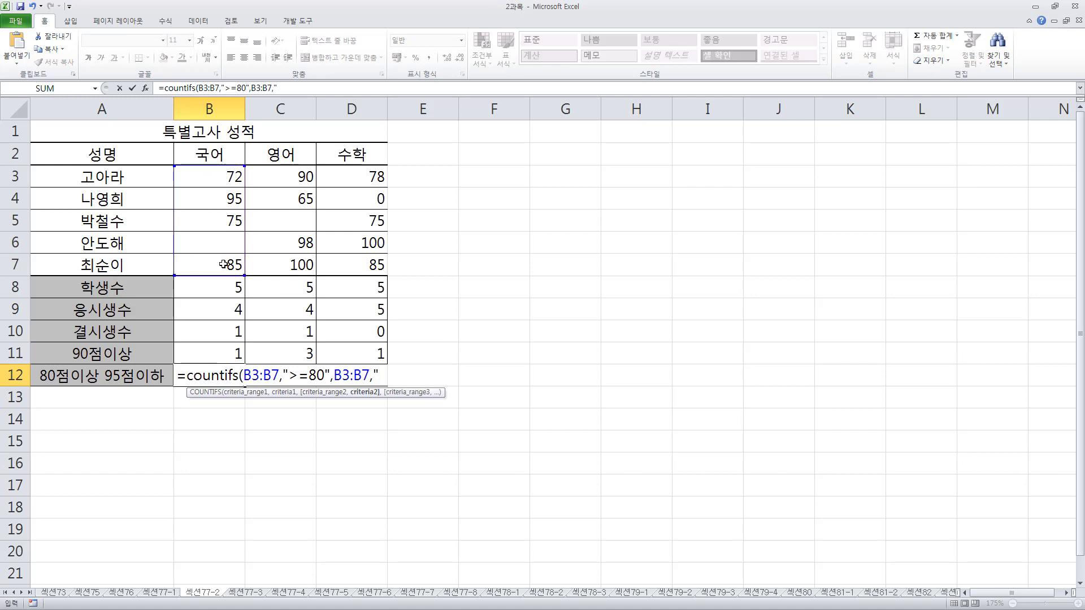
{"action": "type", "text": "\"<=95\")"}
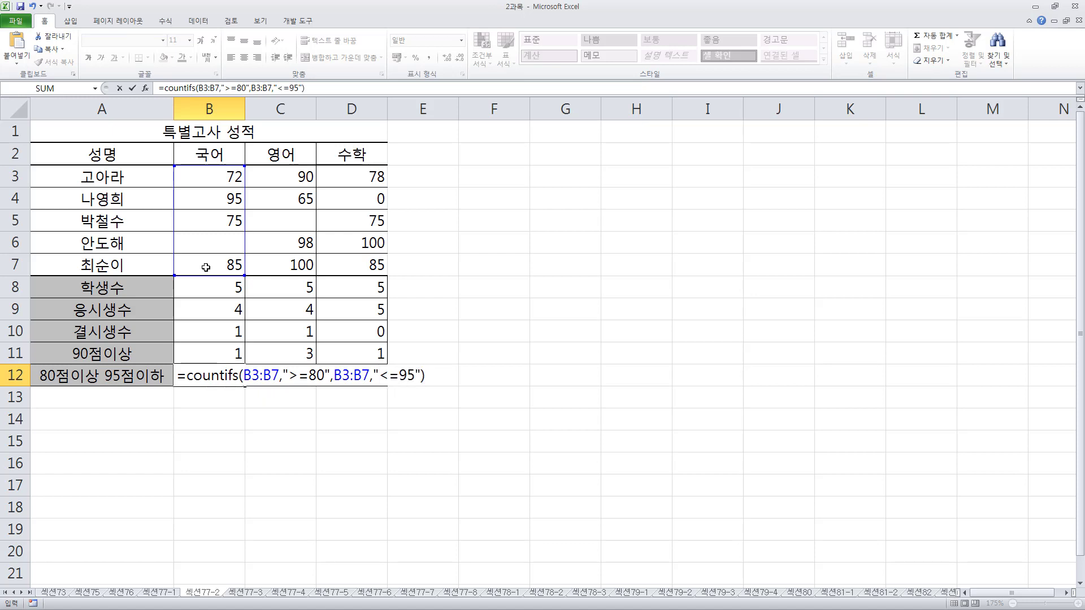
{"action": "left_click", "coordinate": [242, 376]}
{"action": "left_click", "coordinate": [334, 376]}
{"action": "key", "text": "Right"}
Step: Match the two range and condition pairs in the B12 formula with the 국어 scores in B3:B7
{"action": "key", "text": "ctrl+shift+d"}
{"action": "mouse_move", "coordinate": [244, 366]}
{"action": "left_mouse_down"}
{"action": "mouse_move", "coordinate": [273, 388]}
{"action": "mouse_move", "coordinate": [300, 374]}
{"action": "mouse_move", "coordinate": [328, 391]}
{"action": "mouse_move", "coordinate": [430, 397]}
{"action": "left_mouse_up"}
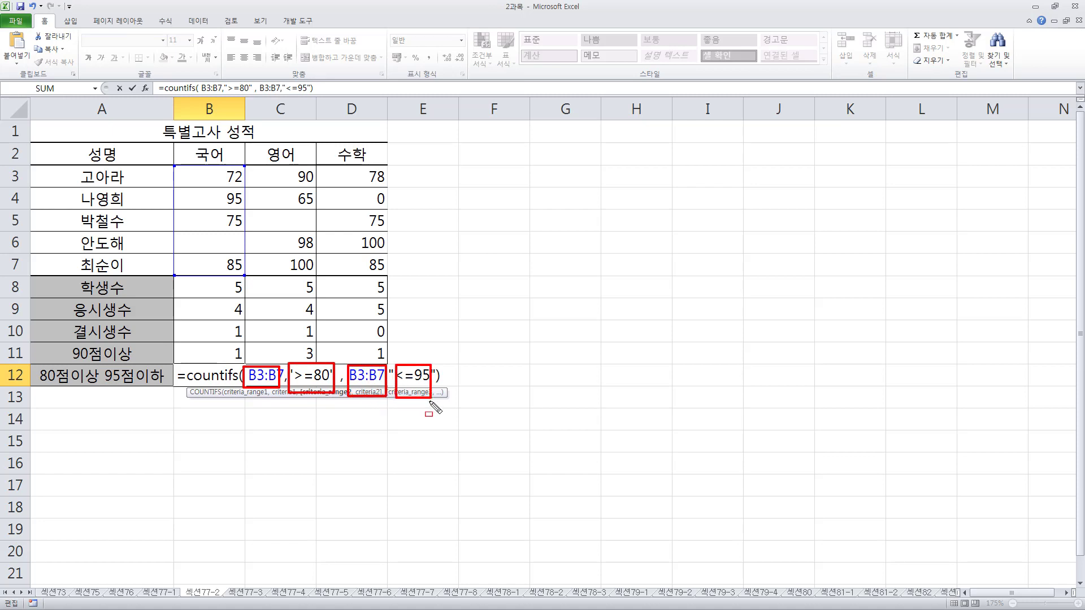
{"action": "left_click_drag", "start_coordinate": [237, 403], "coordinate": [440, 407]}
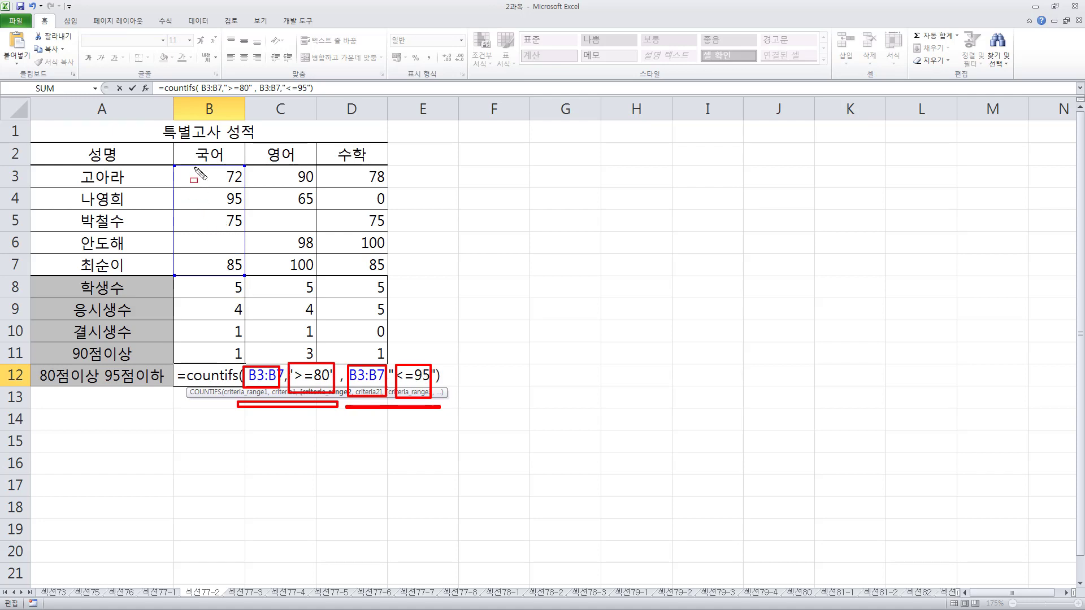
{"action": "left_click_drag", "start_coordinate": [184, 166], "coordinate": [245, 275]}
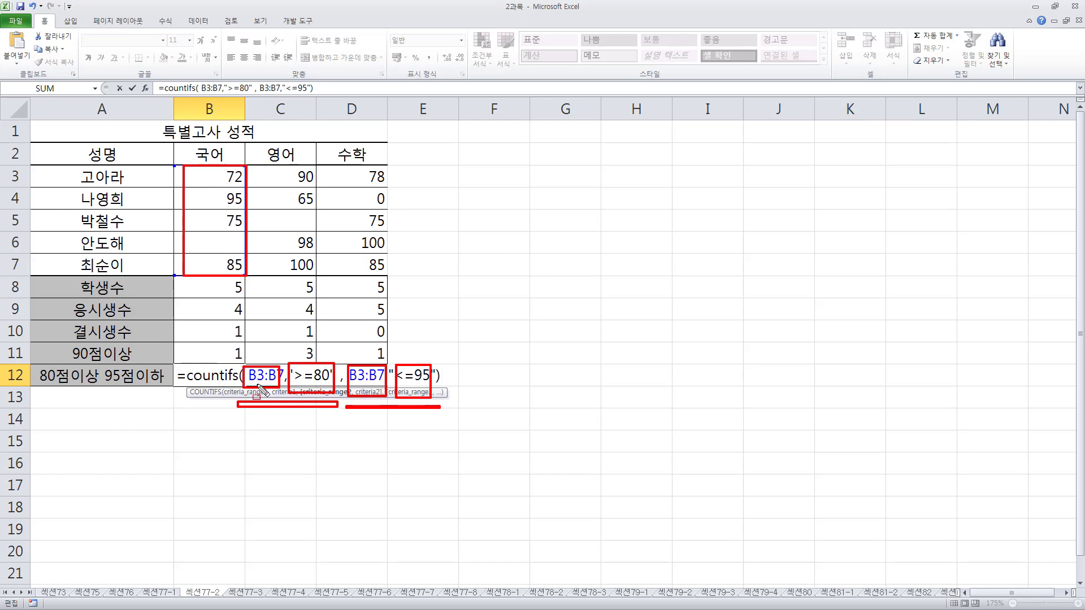
{"action": "left_click_drag", "start_coordinate": [240, 349], "coordinate": [284, 455]}
{"action": "left_click_drag", "start_coordinate": [342, 348], "coordinate": [389, 467]}
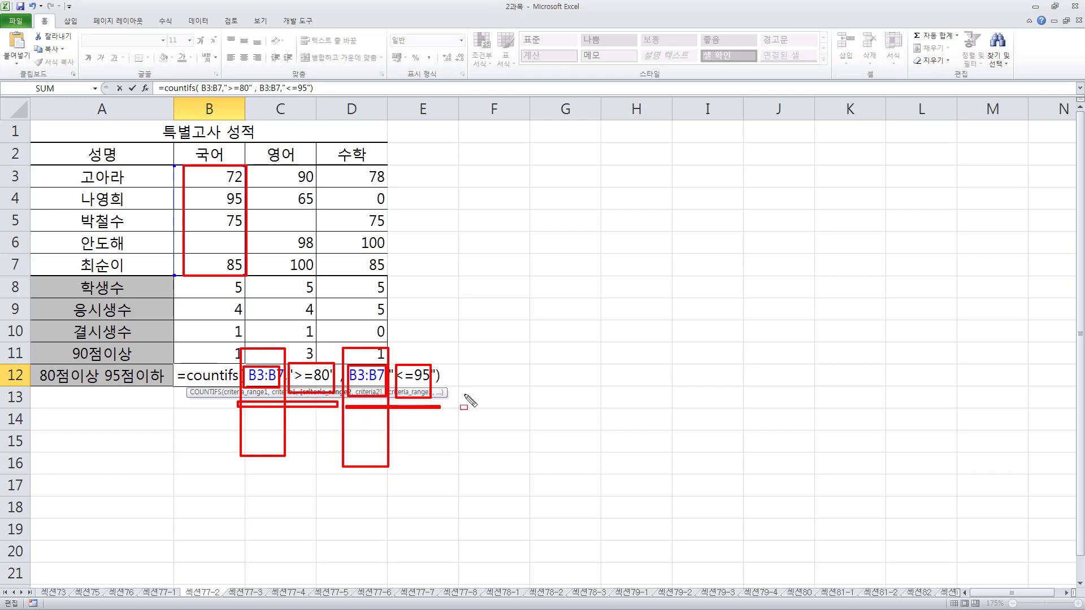
{"action": "key", "text": "Escape"}
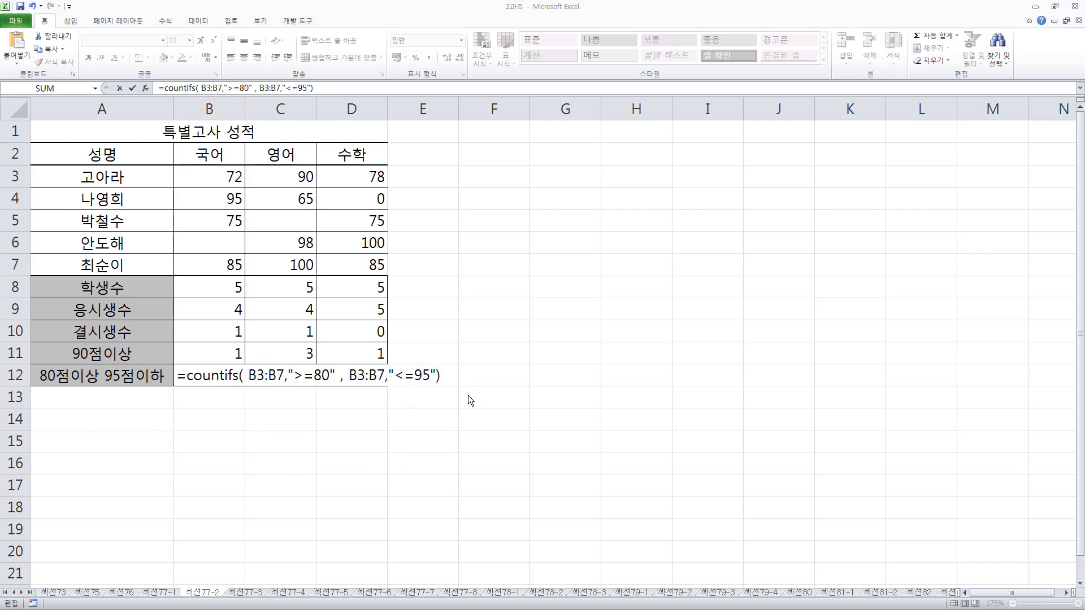
Step: Enter the B12 formula, fill it across to C12:D12 and minimize the workbook window
{"action": "key", "text": "ctrl+Return"}
{"action": "left_click_drag", "start_coordinate": [245, 387], "coordinate": [367, 389]}
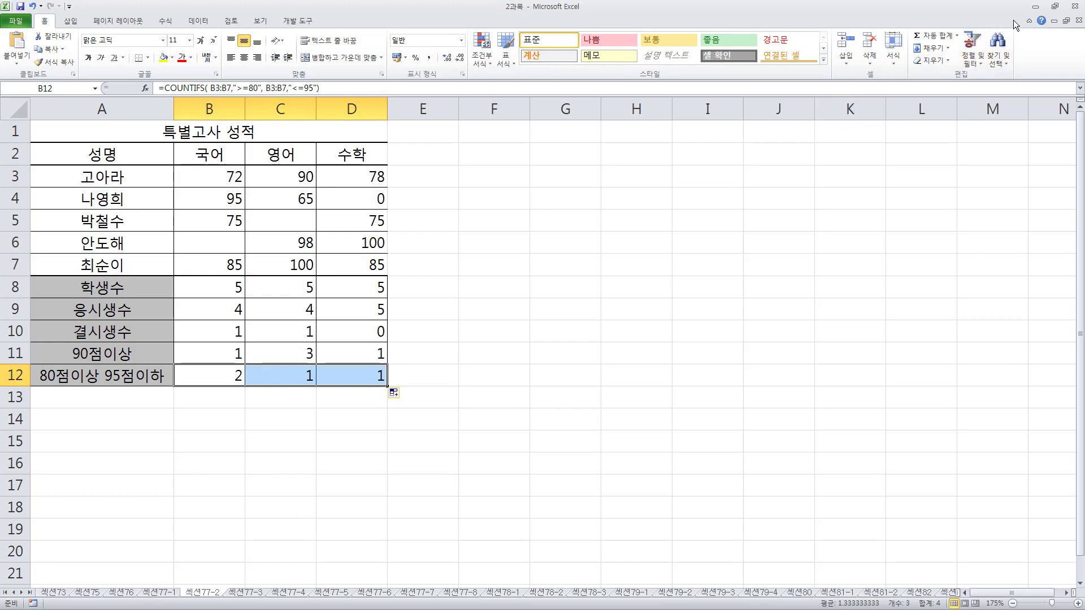
{"action": "left_click", "coordinate": [1035, 7]}
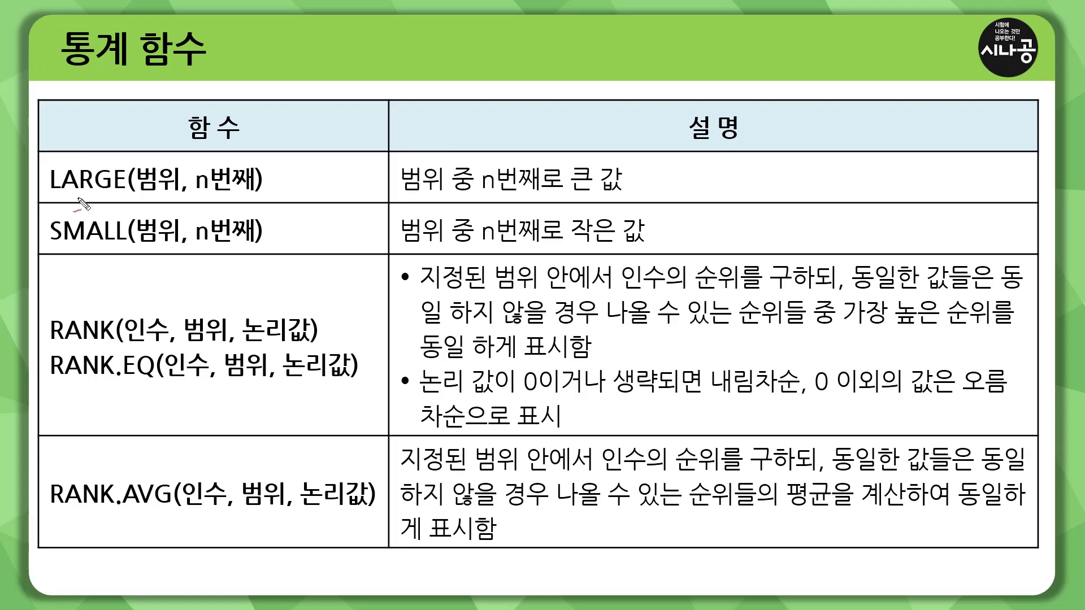
{"action": "left_click_drag", "start_coordinate": [18, 179], "coordinate": [42, 160]}
{"action": "mouse_move", "coordinate": [28, 224]}
{"action": "left_mouse_down"}
{"action": "mouse_move", "coordinate": [36, 233]}
{"action": "mouse_move", "coordinate": [53, 213]}
{"action": "left_mouse_up"}
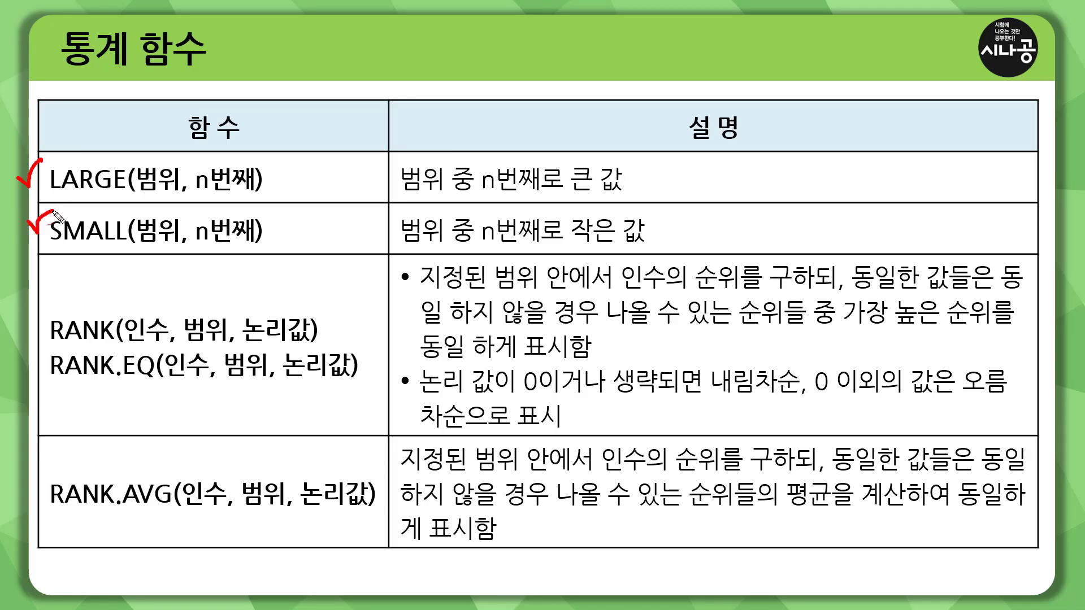
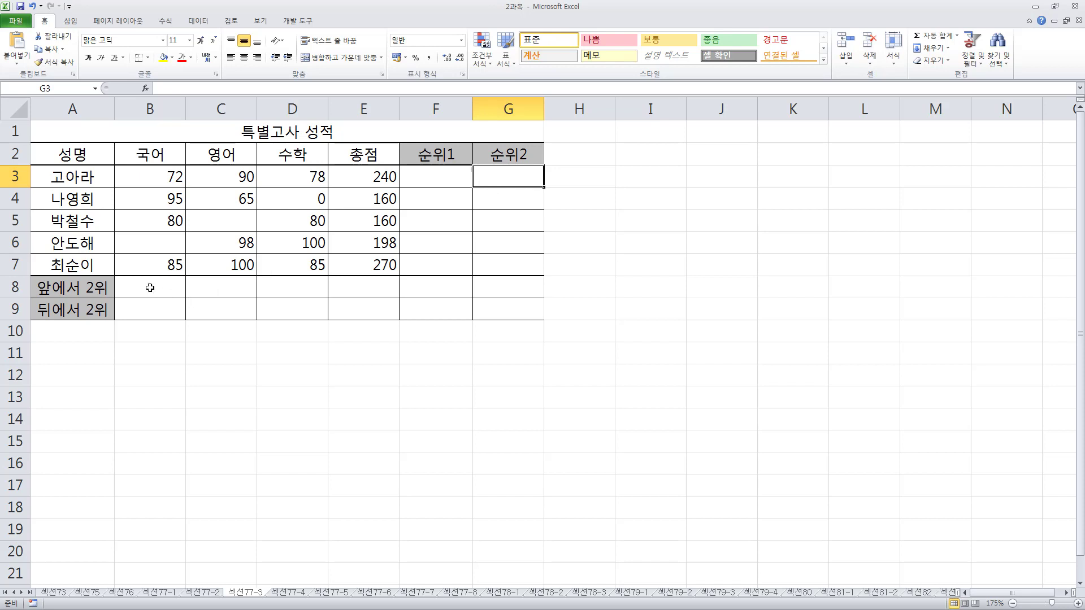
Step: Review the 앞에서 2위 cells B8:E8, the 뒤에서 2위 cells B9:E9 and the first 순위1 cell F3 on sheet 섹션77-3
{"action": "left_click_drag", "start_coordinate": [150, 288], "coordinate": [351, 288]}
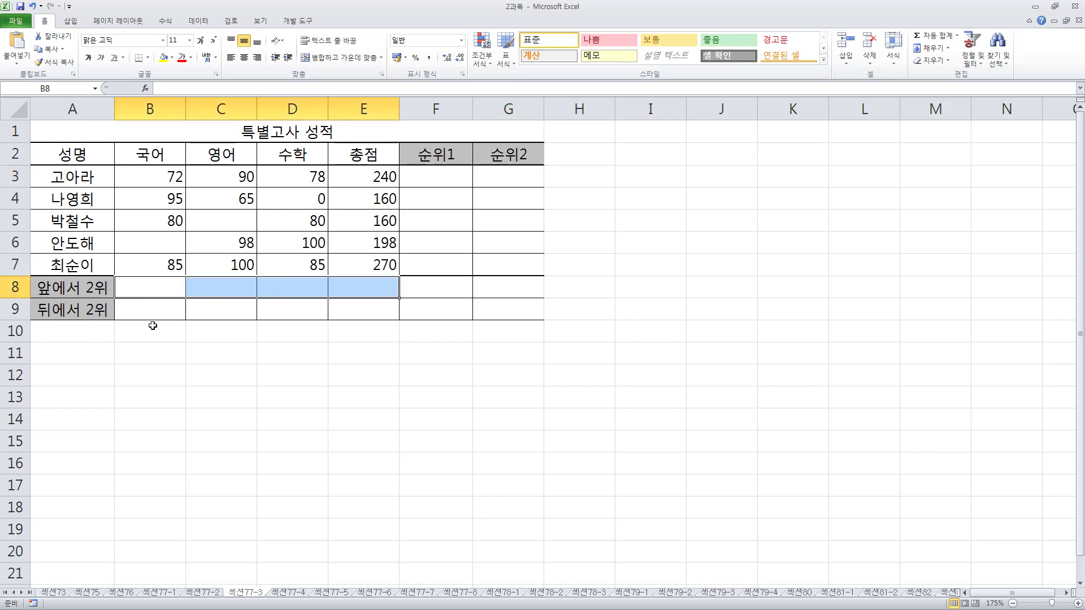
{"action": "left_click_drag", "start_coordinate": [146, 311], "coordinate": [358, 309]}
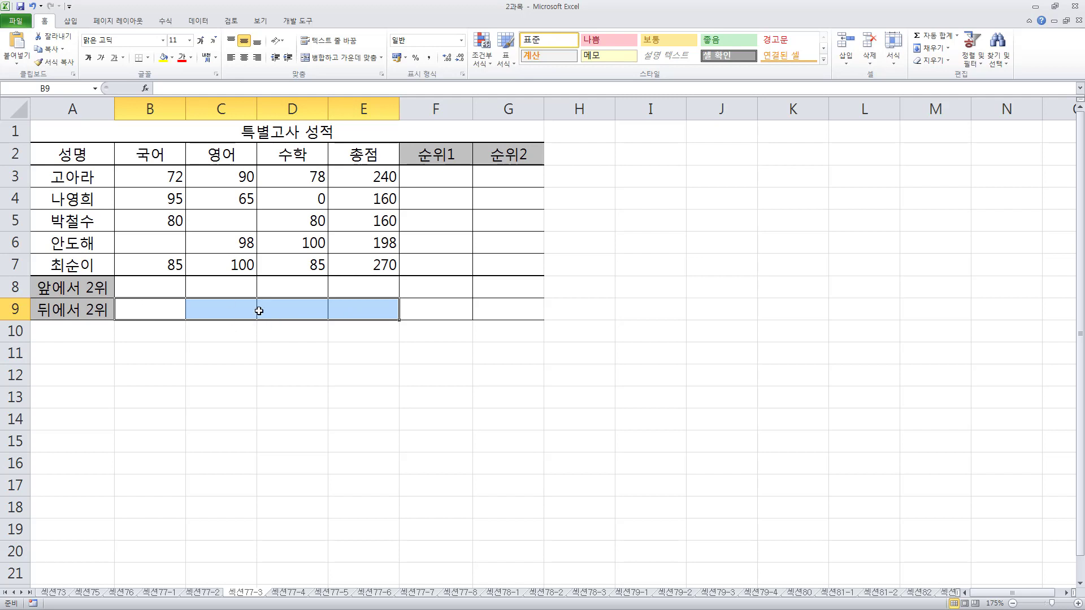
{"action": "left_click", "coordinate": [443, 176]}
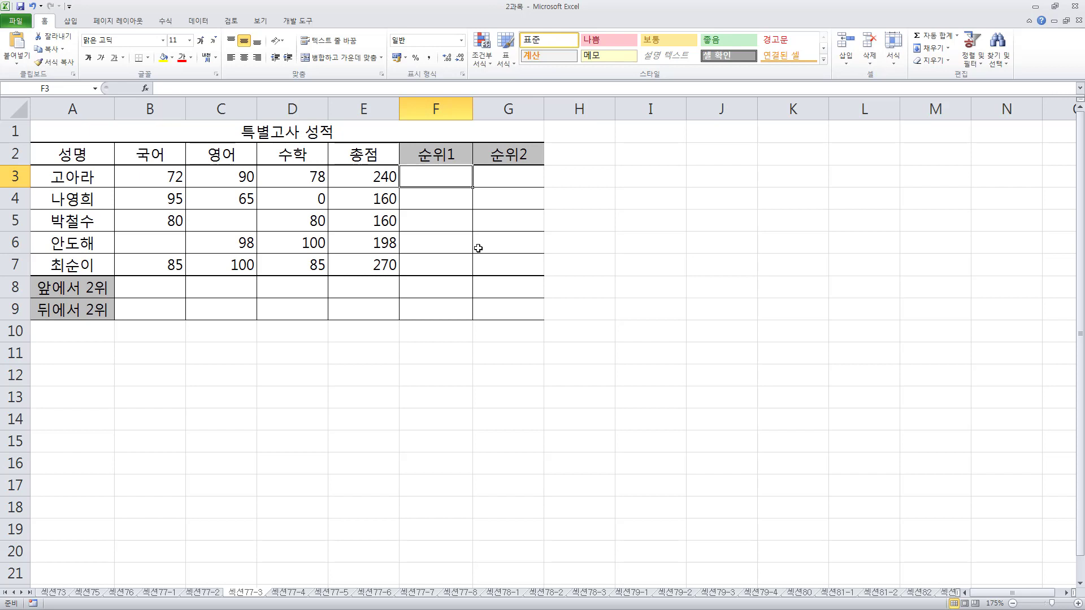
Step: Enter the argument note (인수,범위,논리값) in I3
{"action": "key", "text": "Right"}
{"action": "key", "text": "Right"}
{"action": "key", "text": "Right"}
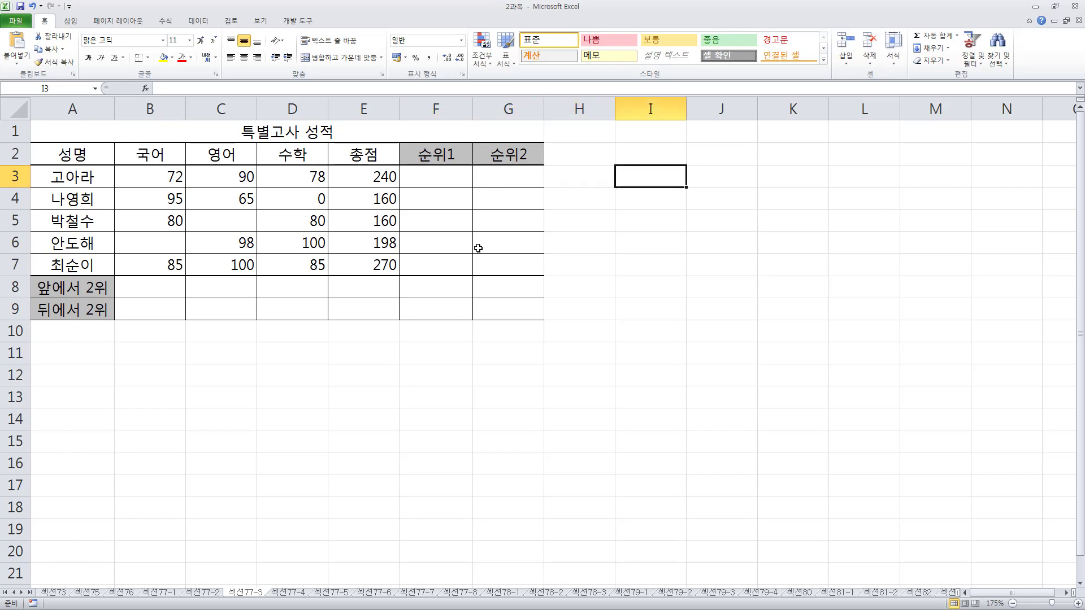
{"action": "type", "text": "(dl"}
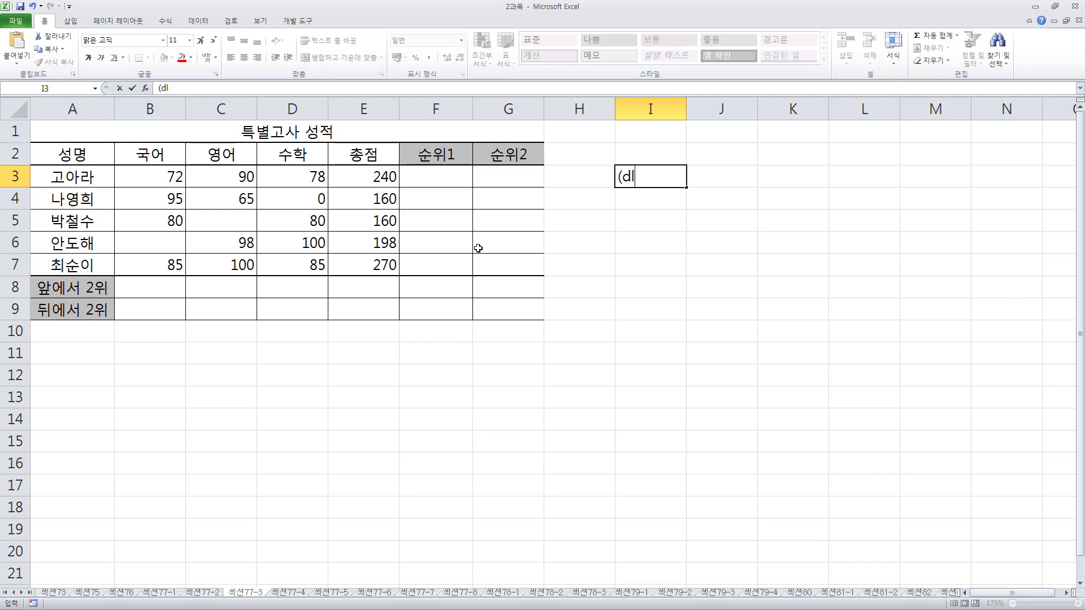
{"action": "key", "text": "BackSpace"}
{"action": "key", "text": "Hangul"}
{"action": "type", "text": "인ㅅ"}
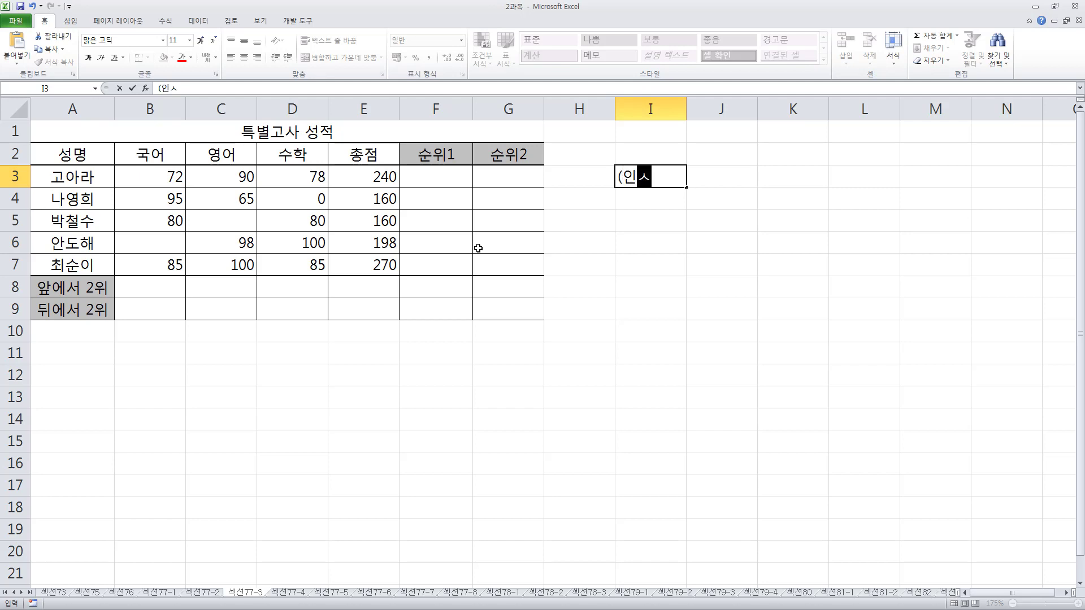
{"action": "type", "text": "ㅜ,범위,"}
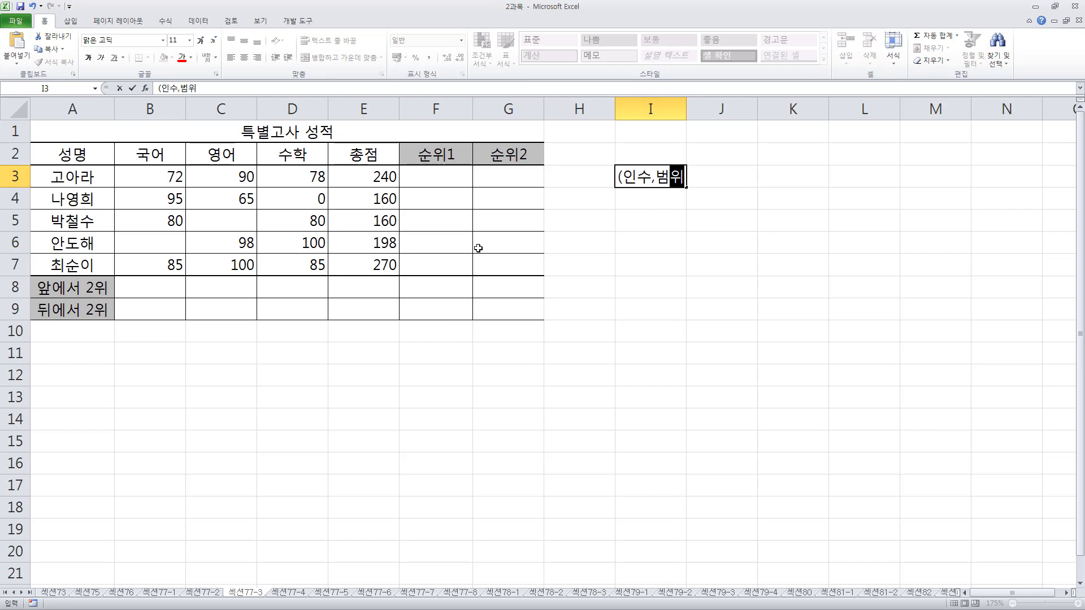
{"action": "type", "text": "논리"}
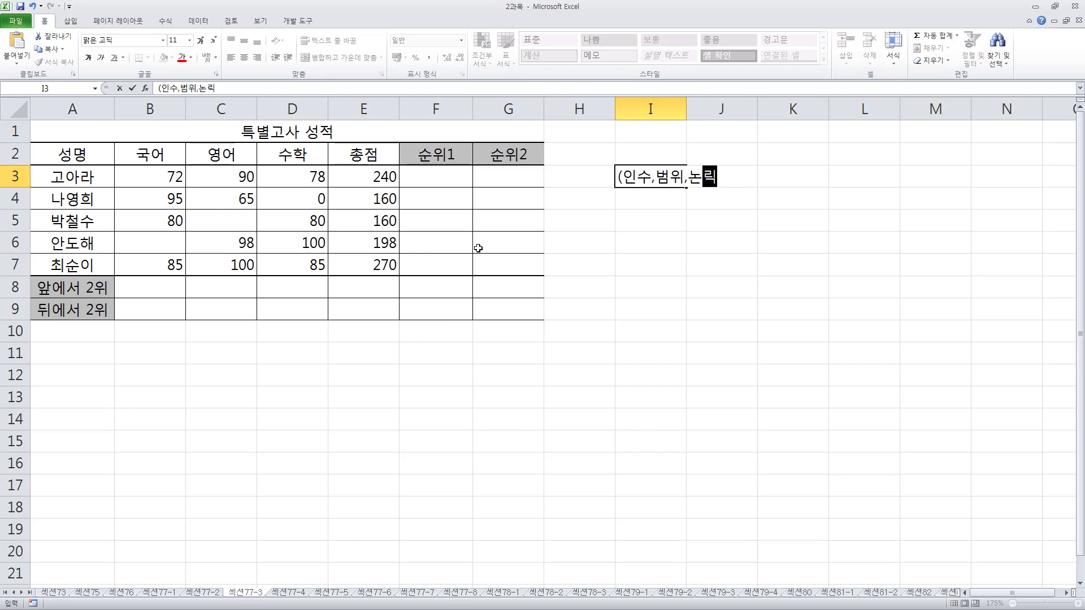
{"action": "type", "text": "값)"}
{"action": "key", "text": "Return"}
{"action": "key", "text": "Up"}
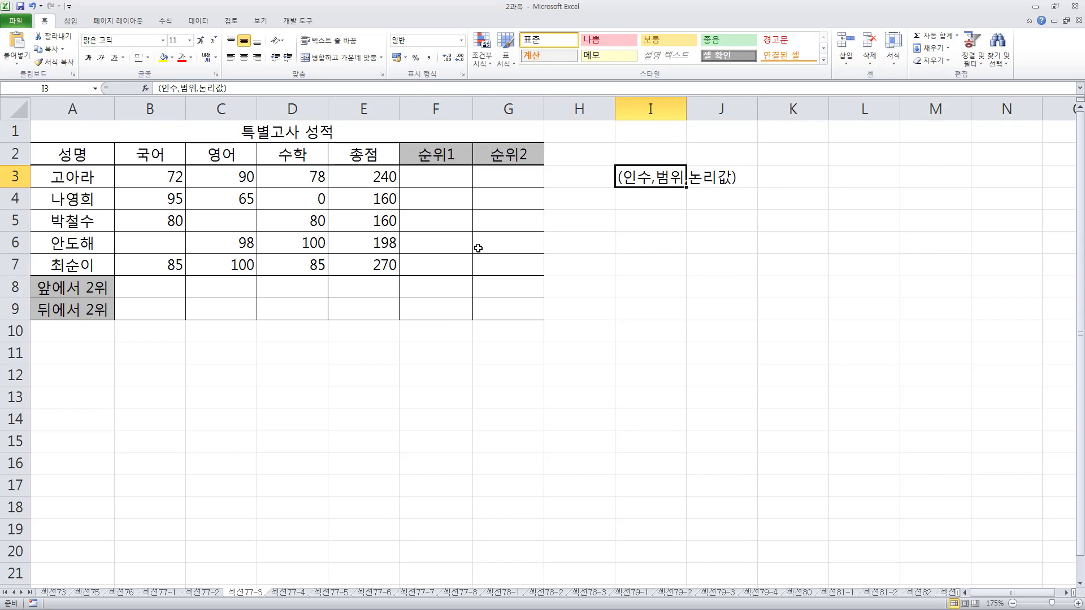
Step: Start a =rank.eq( formula in F3 under 순위1 with E3 as the value to rank
{"action": "left_click", "coordinate": [452, 182]}
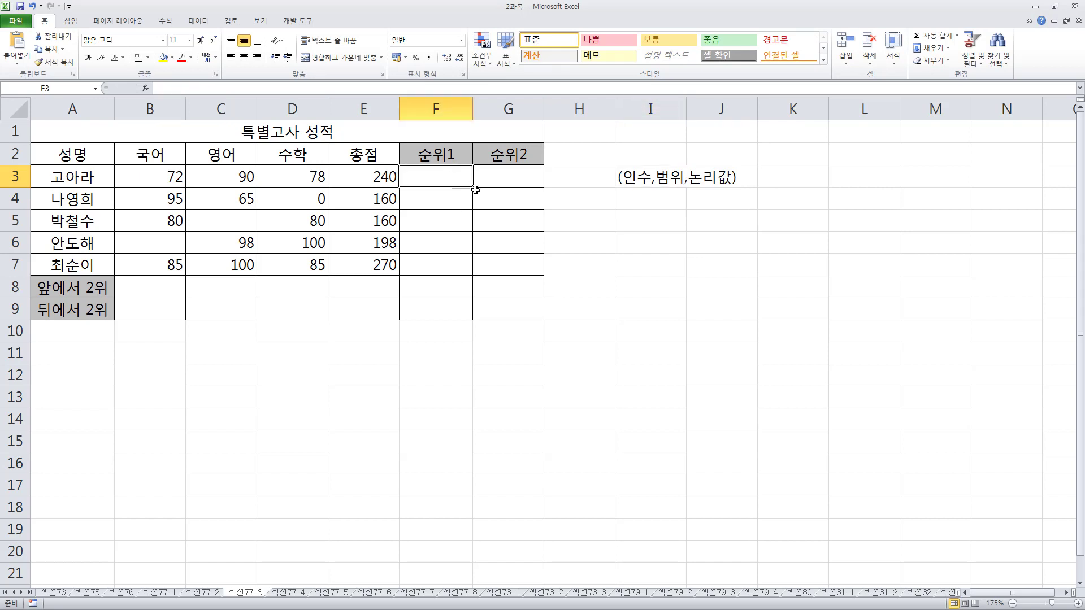
{"action": "type", "text": "=ㄱ무ㅏ"}
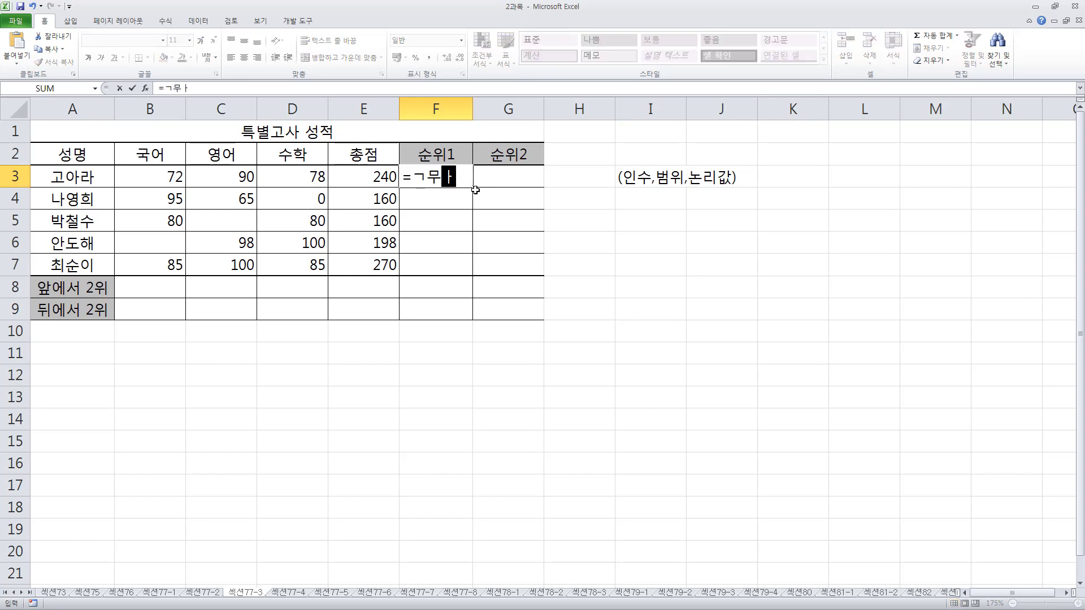
{"action": "type", "text": ".ㄷ"}
{"action": "key", "text": "BackSpace"}
{"action": "key", "text": "BackSpace"}
{"action": "key", "text": "Hangul"}
{"action": "type", "text": "rank.eq("}
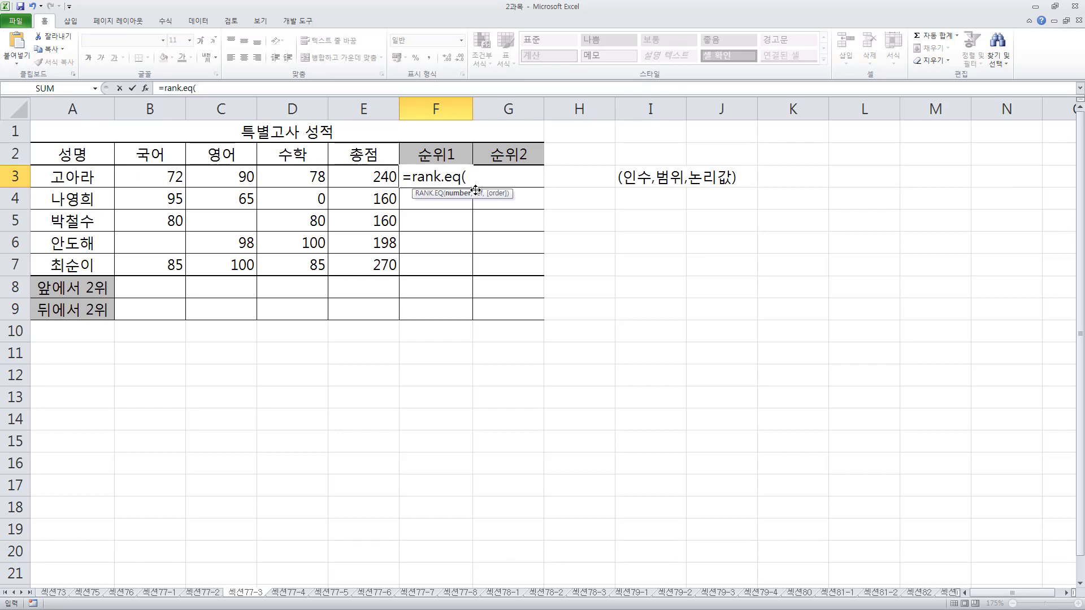
{"action": "key", "text": "Left"}
Step: Match the E3 argument with the 총점 and the student in row 3
{"action": "left_click_drag", "start_coordinate": [360, 167], "coordinate": [391, 188]}
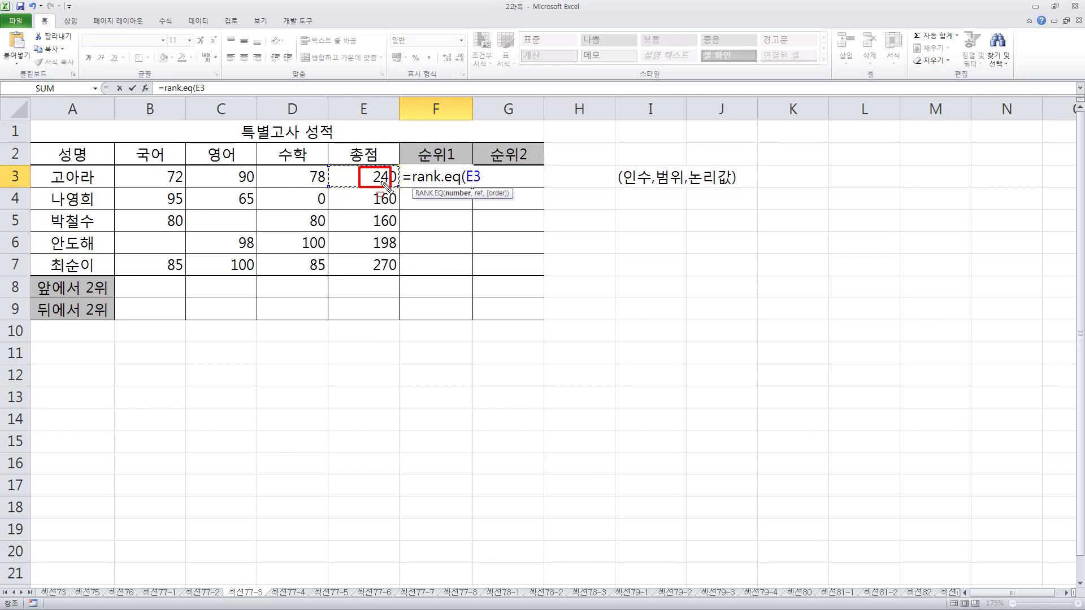
{"action": "left_click_drag", "start_coordinate": [374, 179], "coordinate": [397, 181]}
{"action": "mouse_move", "coordinate": [32, 163]}
{"action": "left_mouse_down"}
{"action": "mouse_move", "coordinate": [112, 196]}
{"action": "mouse_move", "coordinate": [107, 187]}
{"action": "left_mouse_up"}
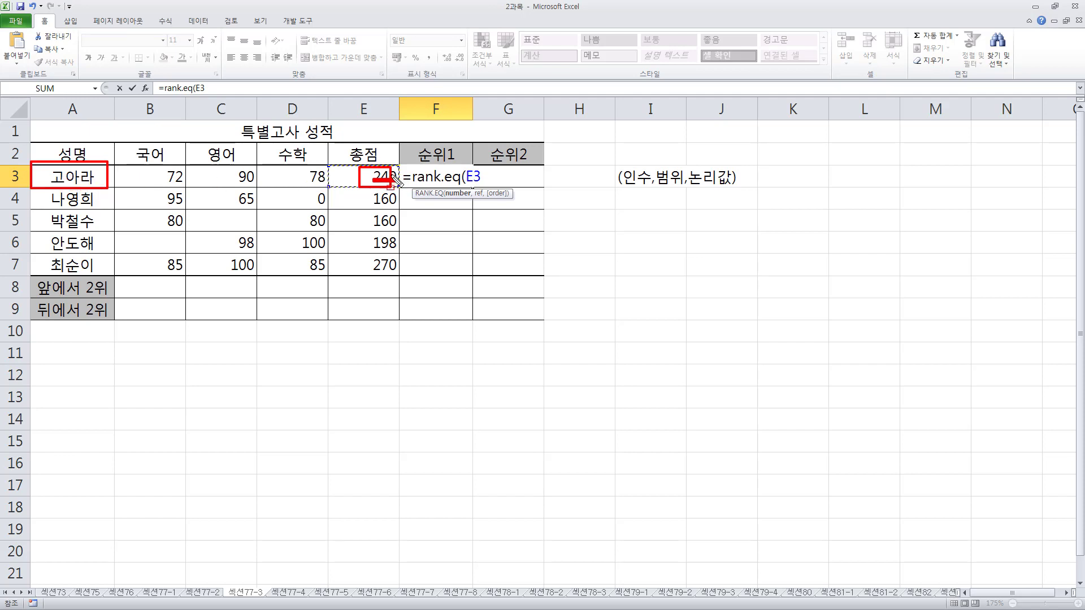
Step: Add the 총점 range E3:E7 as the second argument of the F3 formula and close the parenthesis
{"action": "mouse_move", "coordinate": [371, 163]}
{"action": "left_mouse_down"}
{"action": "mouse_move", "coordinate": [400, 187]}
{"action": "mouse_move", "coordinate": [358, 223]}
{"action": "mouse_move", "coordinate": [362, 268]}
{"action": "left_mouse_up"}
{"action": "key", "text": "Escape"}
{"action": "type", "text": ","}
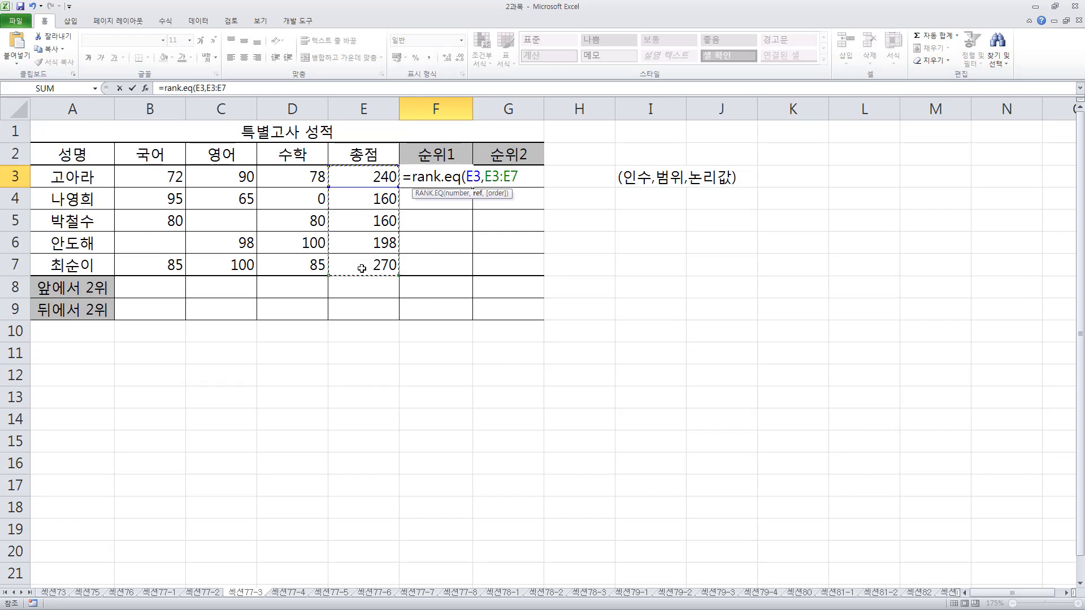
{"action": "type", "text": ")"}
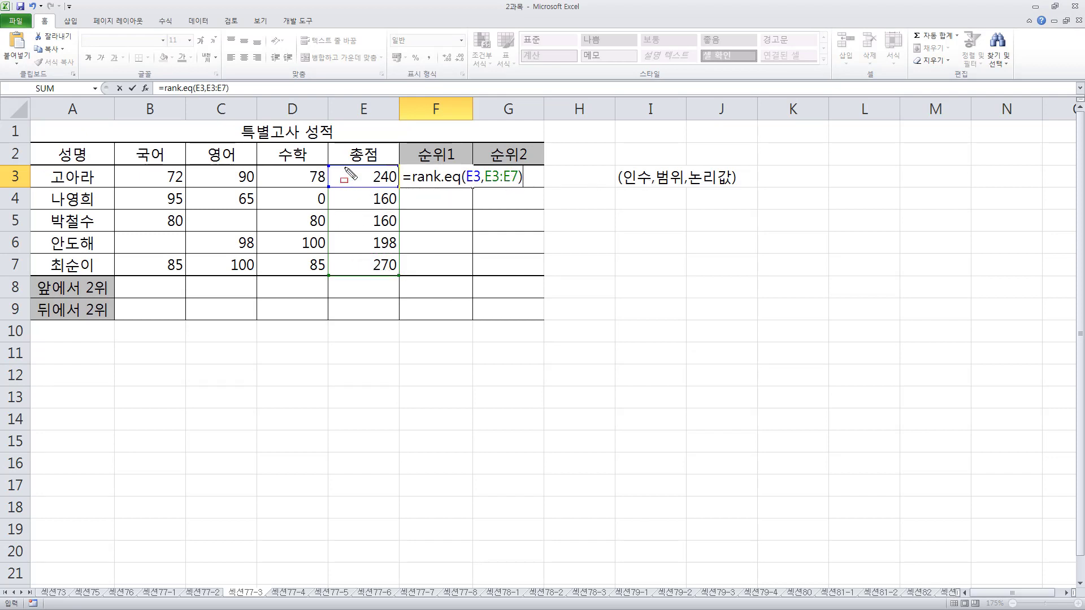
Step: Compare the first student's 총점 in E3 with the full 총점 range E3:E7 used by the F3 formula
{"action": "left_click_drag", "start_coordinate": [345, 160], "coordinate": [394, 184]}
{"action": "left_click_drag", "start_coordinate": [320, 159], "coordinate": [402, 276]}
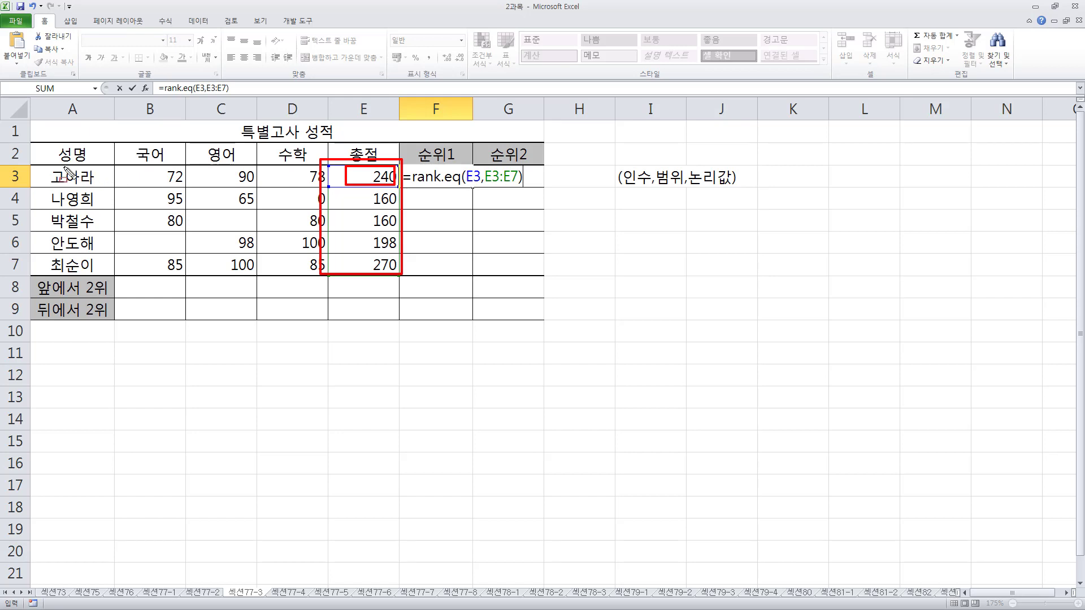
{"action": "left_click_drag", "start_coordinate": [54, 166], "coordinate": [93, 187]}
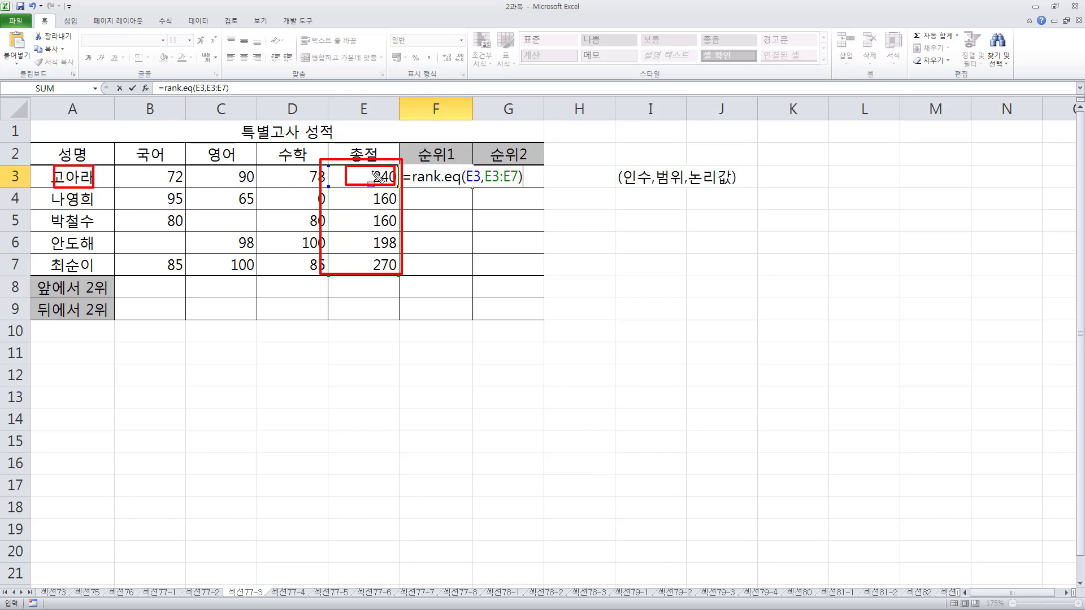
{"action": "left_click_drag", "start_coordinate": [364, 169], "coordinate": [394, 185]}
{"action": "left_click_drag", "start_coordinate": [327, 166], "coordinate": [403, 282]}
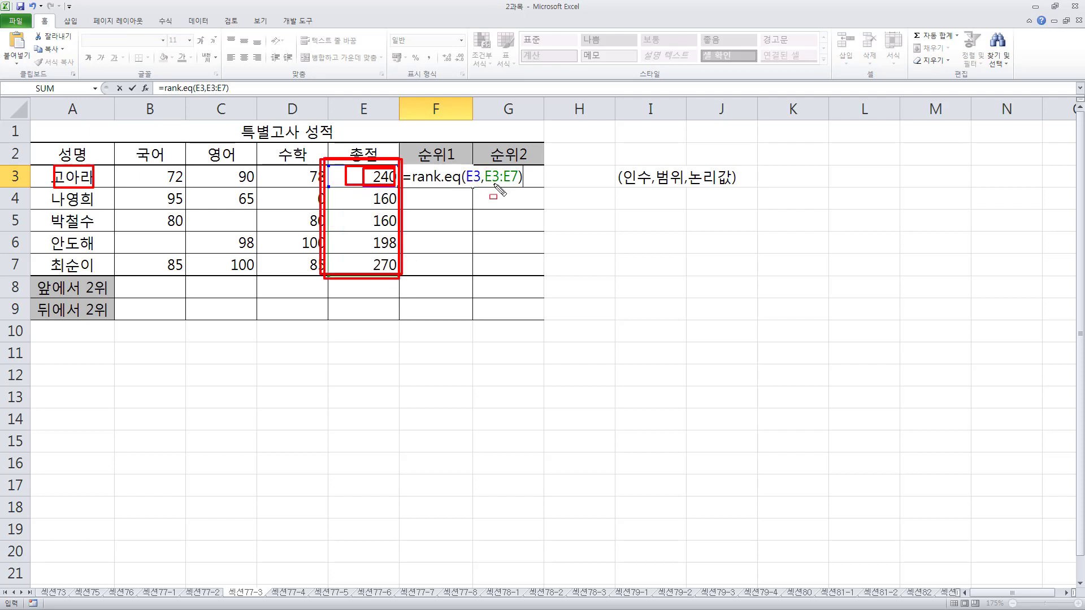
{"action": "key", "text": "Escape"}
Step: Confirm the F3 formula and fill it down to F7 with the relative range E3:E7
{"action": "key", "text": "Return"}
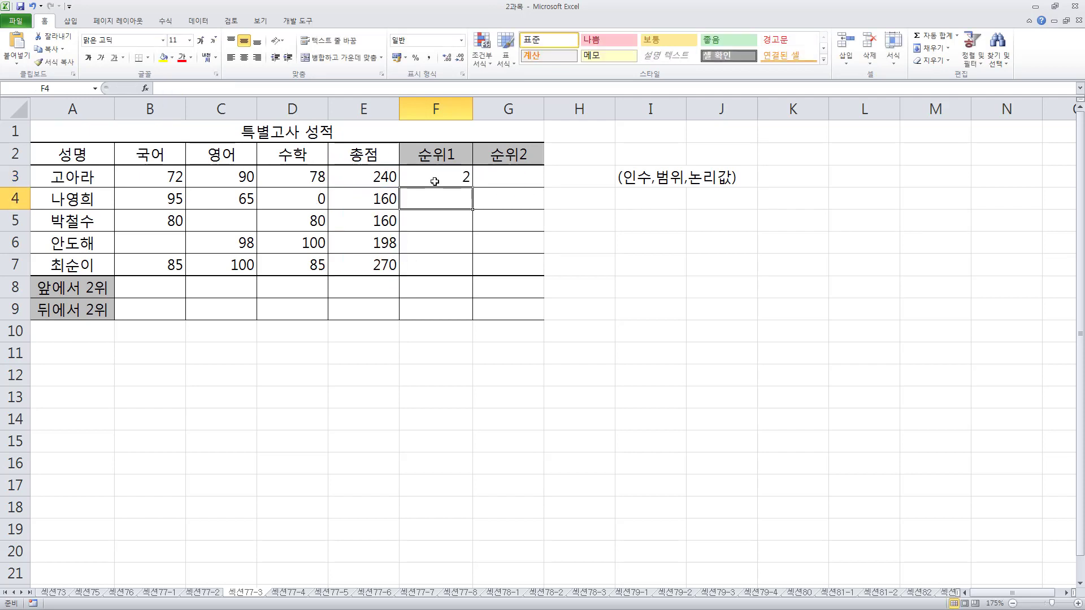
{"action": "left_click", "coordinate": [435, 182]}
{"action": "left_click", "coordinate": [394, 178]}
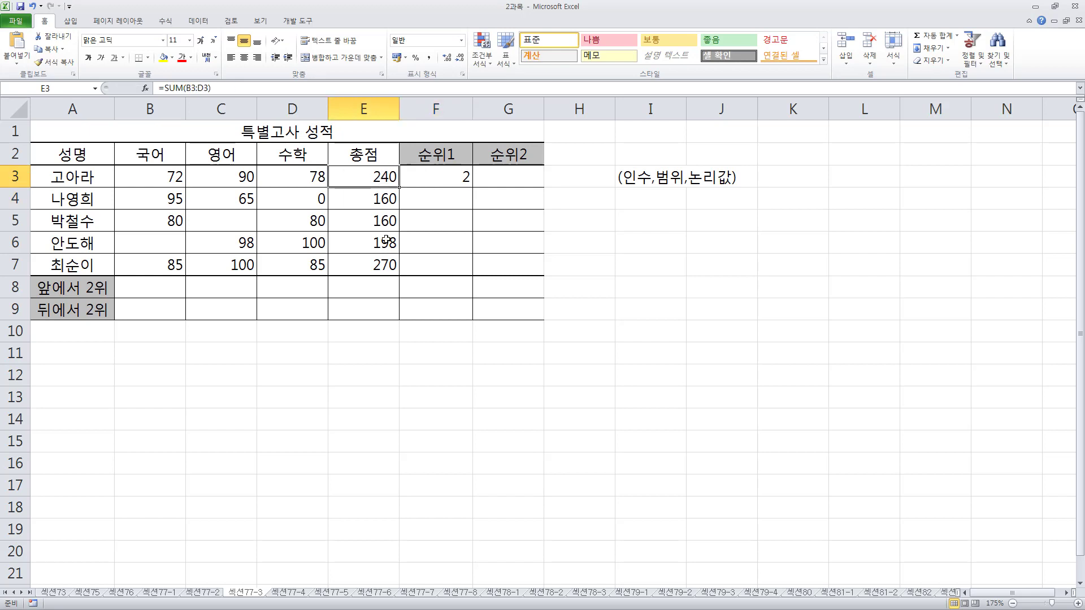
{"action": "left_click", "coordinate": [387, 266]}
{"action": "left_click", "coordinate": [386, 182]}
{"action": "left_click", "coordinate": [425, 189]}
{"action": "left_click_drag", "start_coordinate": [475, 187], "coordinate": [475, 266]}
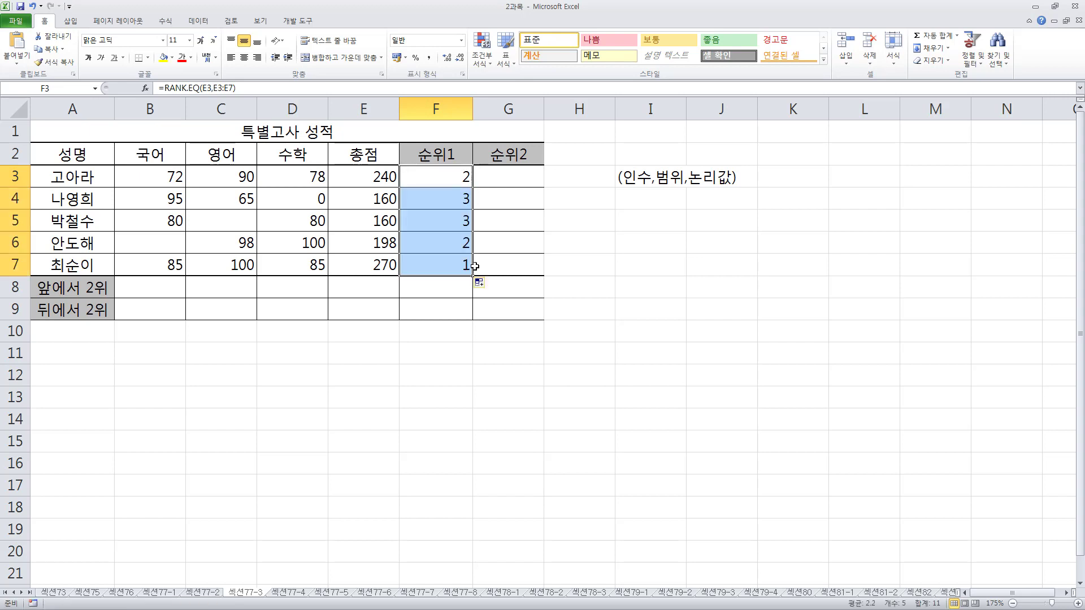
{"action": "left_click", "coordinate": [446, 177]}
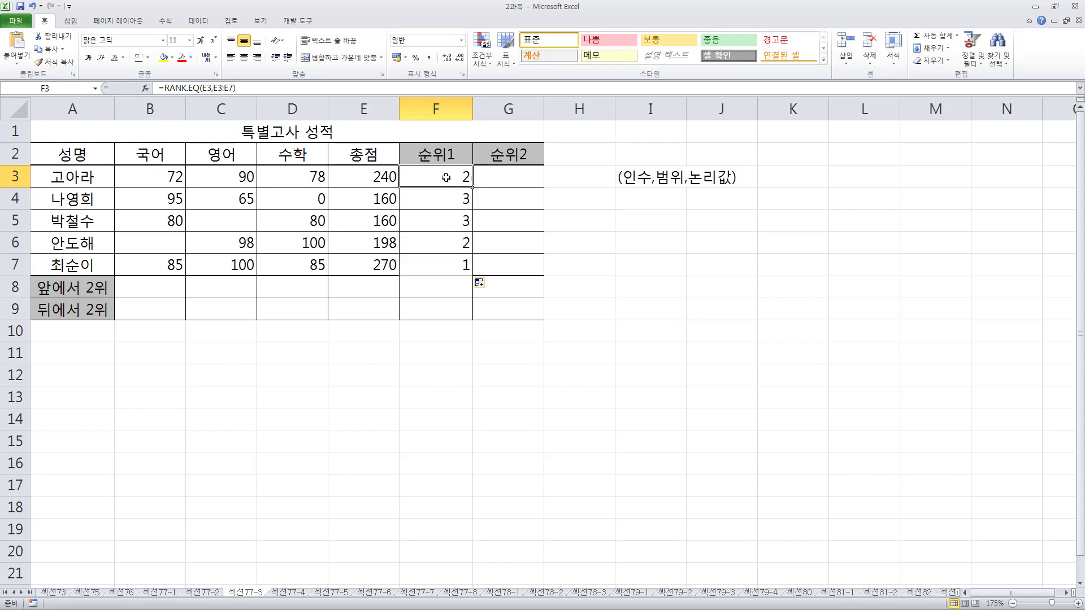
Step: Open the F3 formula and check its relative range E3:E7 against each student's 총점 and 순위1 cell
{"action": "double_click", "coordinate": [435, 178]}
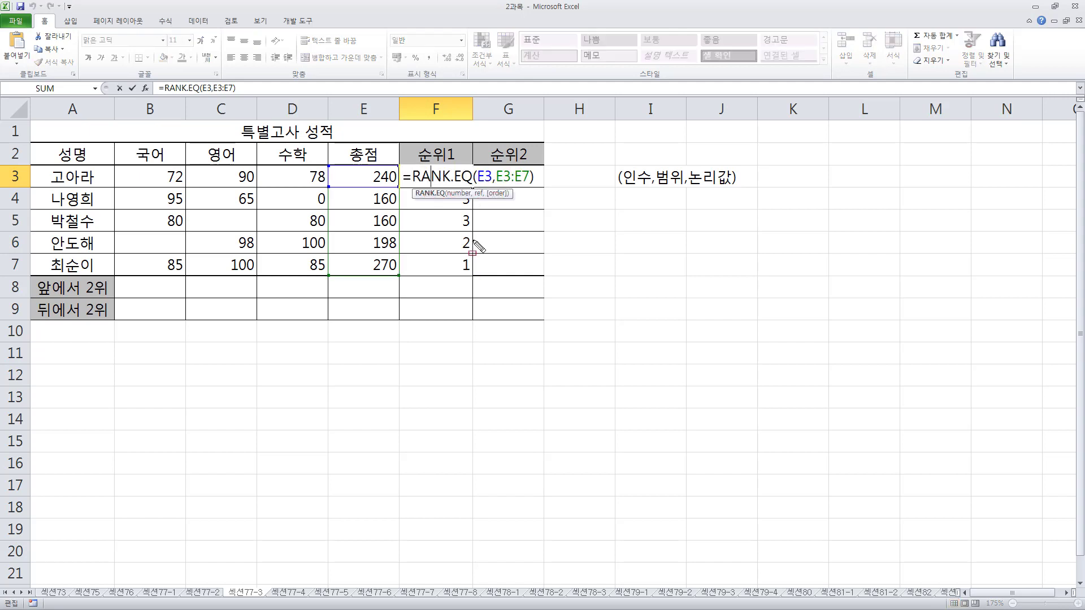
{"action": "mouse_move", "coordinate": [444, 169]}
{"action": "left_mouse_down"}
{"action": "mouse_move", "coordinate": [450, 179]}
{"action": "mouse_move", "coordinate": [389, 188]}
{"action": "mouse_move", "coordinate": [394, 167]}
{"action": "left_mouse_up"}
{"action": "mouse_move", "coordinate": [438, 195]}
{"action": "left_mouse_down"}
{"action": "mouse_move", "coordinate": [375, 207]}
{"action": "mouse_move", "coordinate": [401, 196]}
{"action": "mouse_move", "coordinate": [439, 226]}
{"action": "mouse_move", "coordinate": [388, 229]}
{"action": "mouse_move", "coordinate": [388, 213]}
{"action": "left_mouse_up"}
{"action": "mouse_move", "coordinate": [443, 239]}
{"action": "left_mouse_down"}
{"action": "mouse_move", "coordinate": [361, 251]}
{"action": "mouse_move", "coordinate": [401, 237]}
{"action": "left_mouse_up"}
{"action": "mouse_move", "coordinate": [432, 262]}
{"action": "left_mouse_down"}
{"action": "mouse_move", "coordinate": [365, 270]}
{"action": "mouse_move", "coordinate": [398, 275]}
{"action": "mouse_move", "coordinate": [413, 262]}
{"action": "left_mouse_up"}
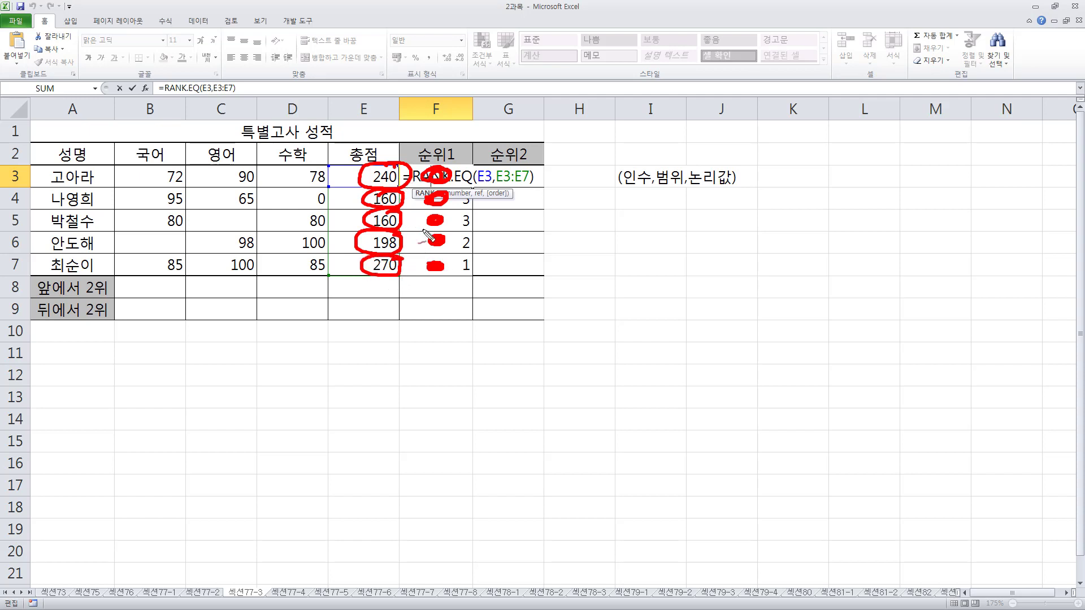
{"action": "left_click_drag", "start_coordinate": [478, 184], "coordinate": [489, 183]}
{"action": "key", "text": "Escape"}
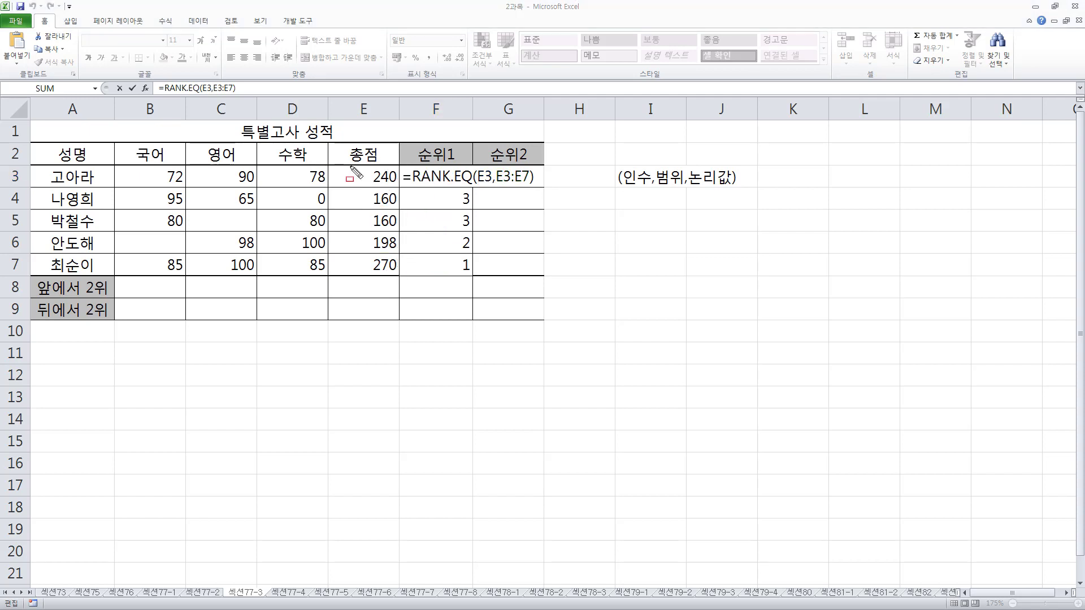
{"action": "left_click_drag", "start_coordinate": [348, 167], "coordinate": [404, 277]}
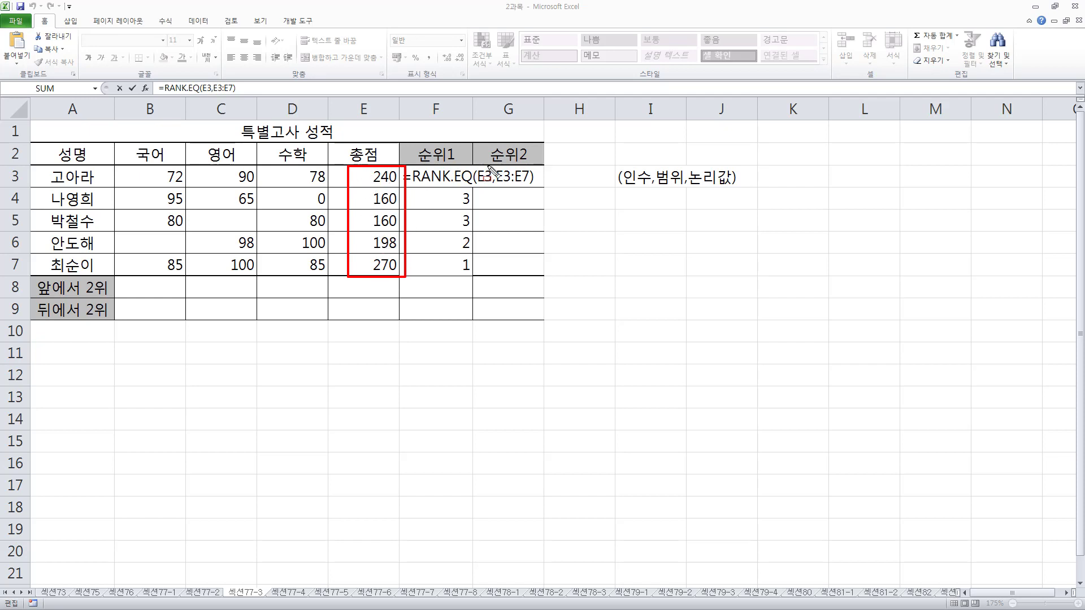
{"action": "key", "text": "Escape"}
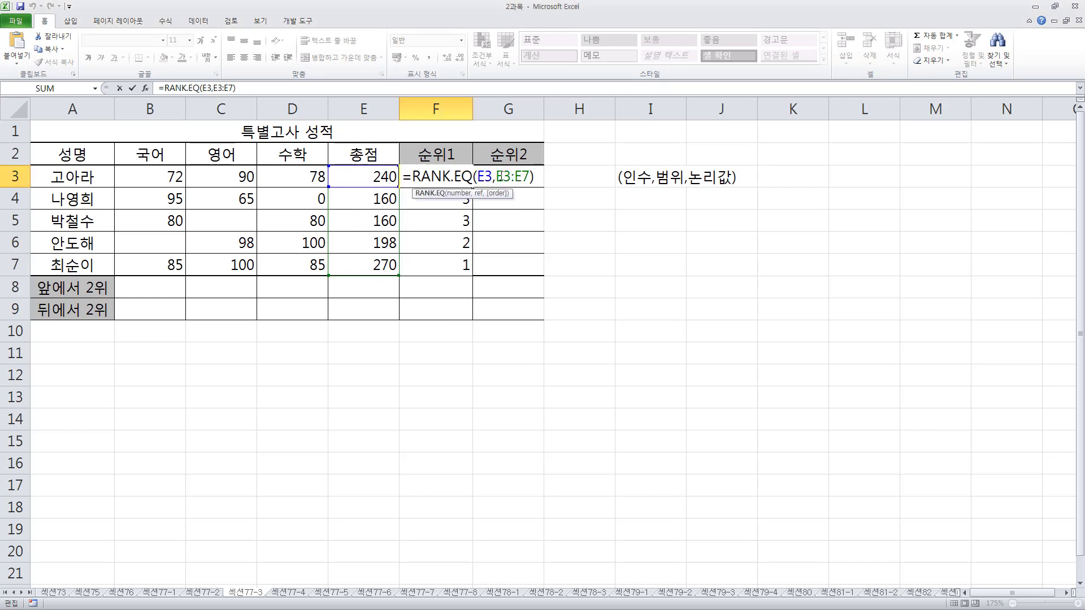
Step: Make the F3 formula's range absolute as $E$3:$E$7 and fill the formula down to F7
{"action": "left_click_drag", "start_coordinate": [497, 177], "coordinate": [531, 177]}
{"action": "key", "text": "F4"}
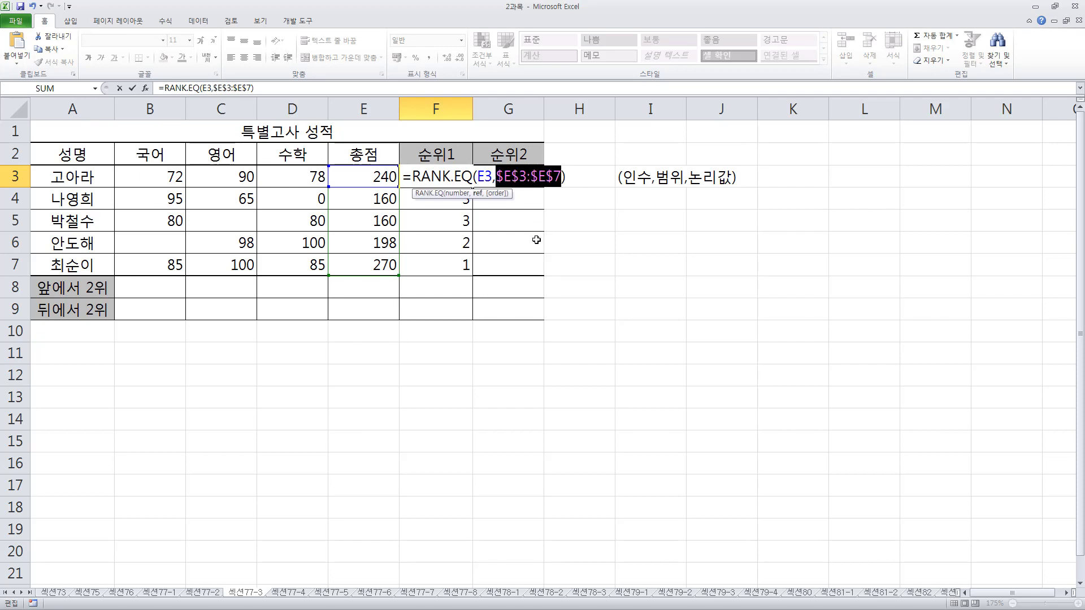
{"action": "key", "text": "Return"}
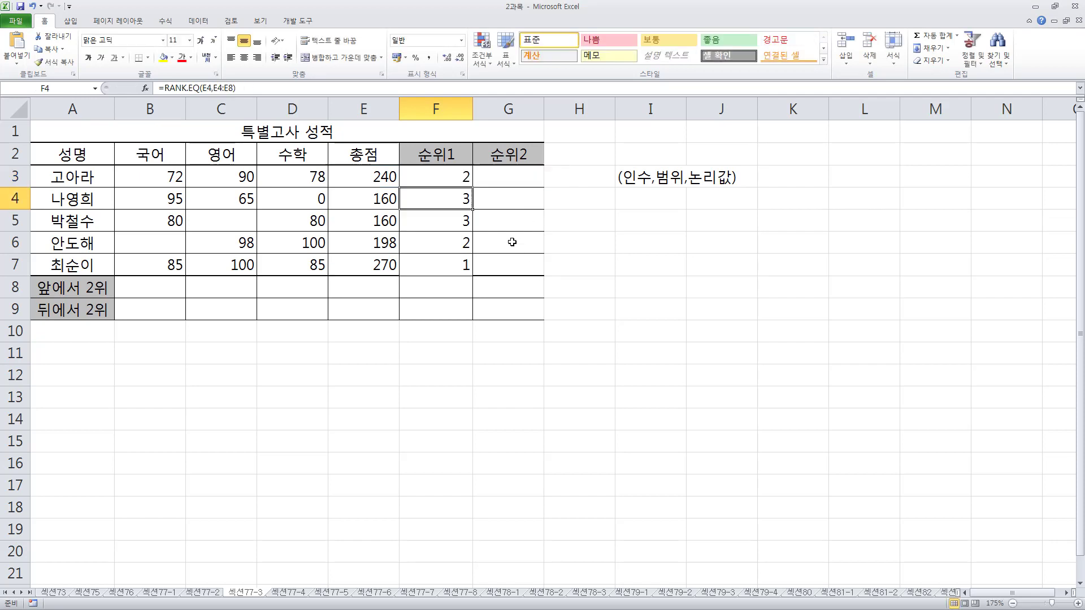
{"action": "left_click", "coordinate": [466, 175]}
{"action": "left_click_drag", "start_coordinate": [472, 185], "coordinate": [469, 271]}
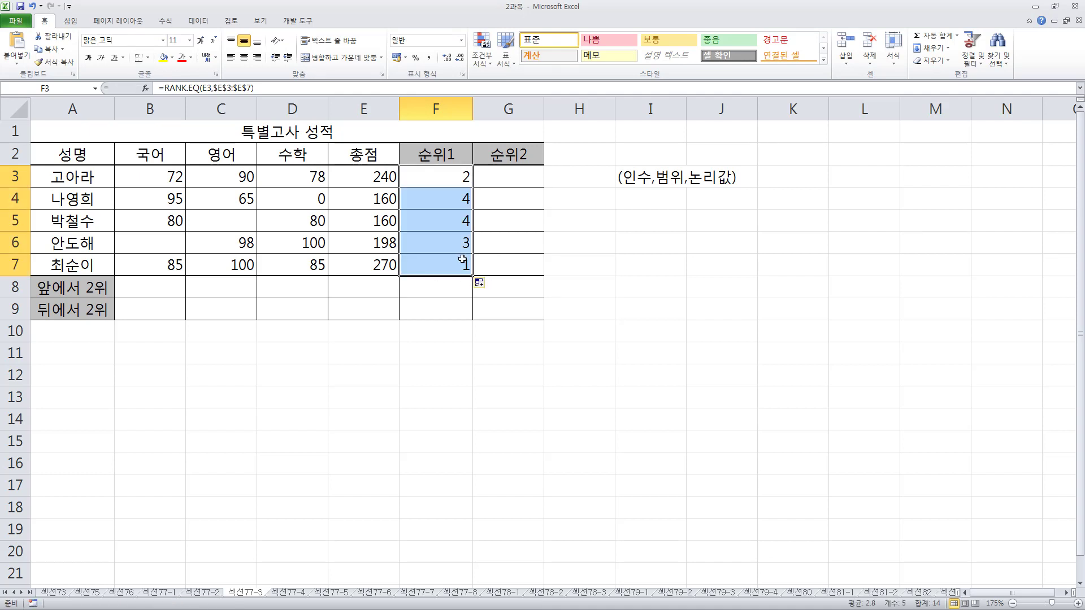
Step: Start a RANK.AVG formula in G3 under 순위2 with E3 as the value to rank
{"action": "left_click", "coordinate": [491, 180]}
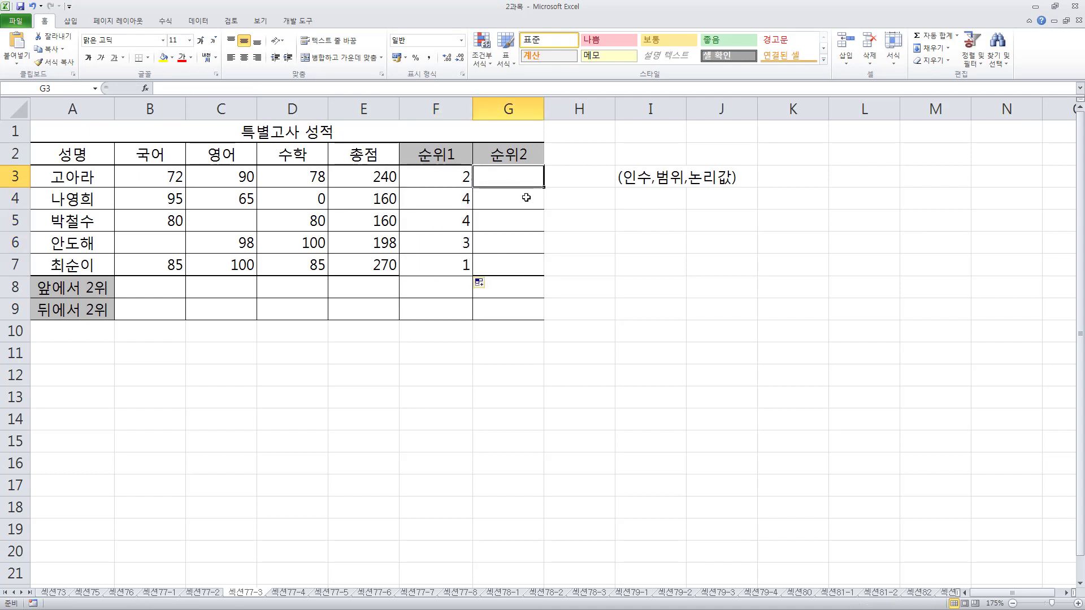
{"action": "type", "text": "=r"}
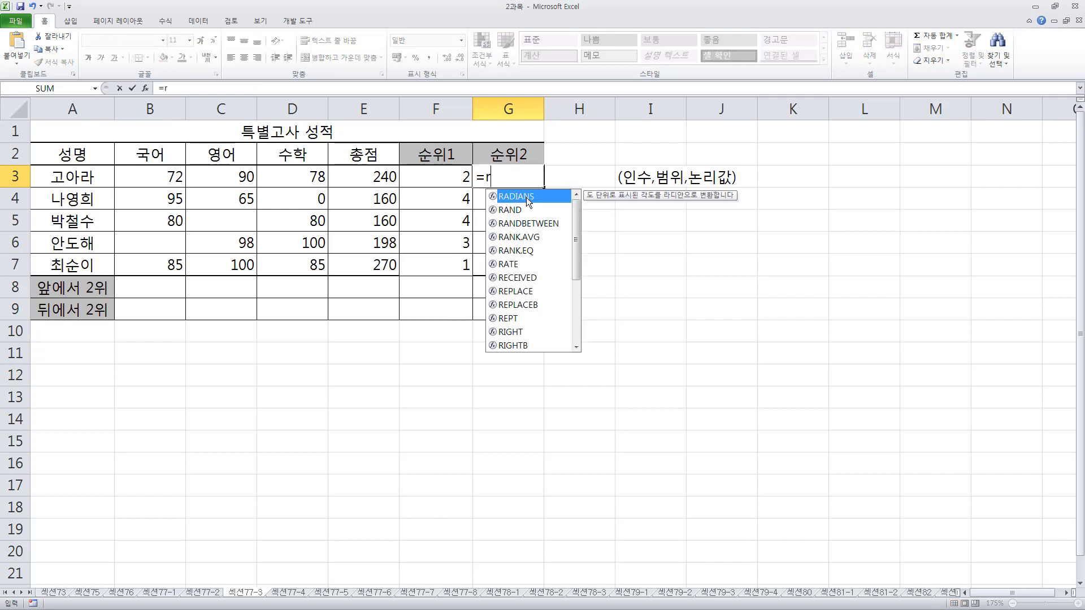
{"action": "type", "text": "ank.a"}
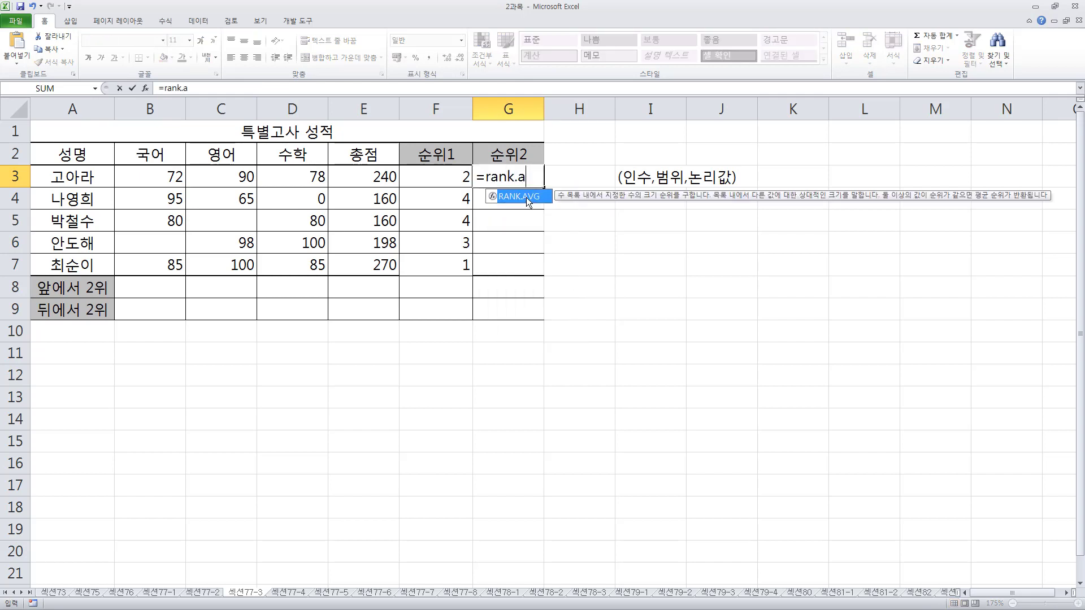
{"action": "key", "text": "Tab"}
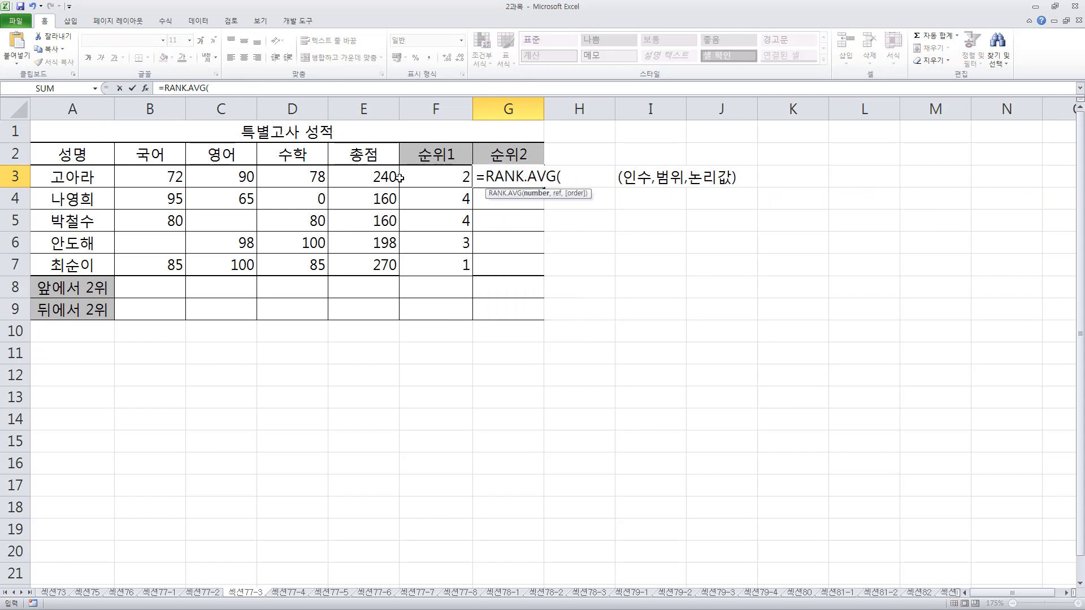
{"action": "left_click", "coordinate": [388, 178]}
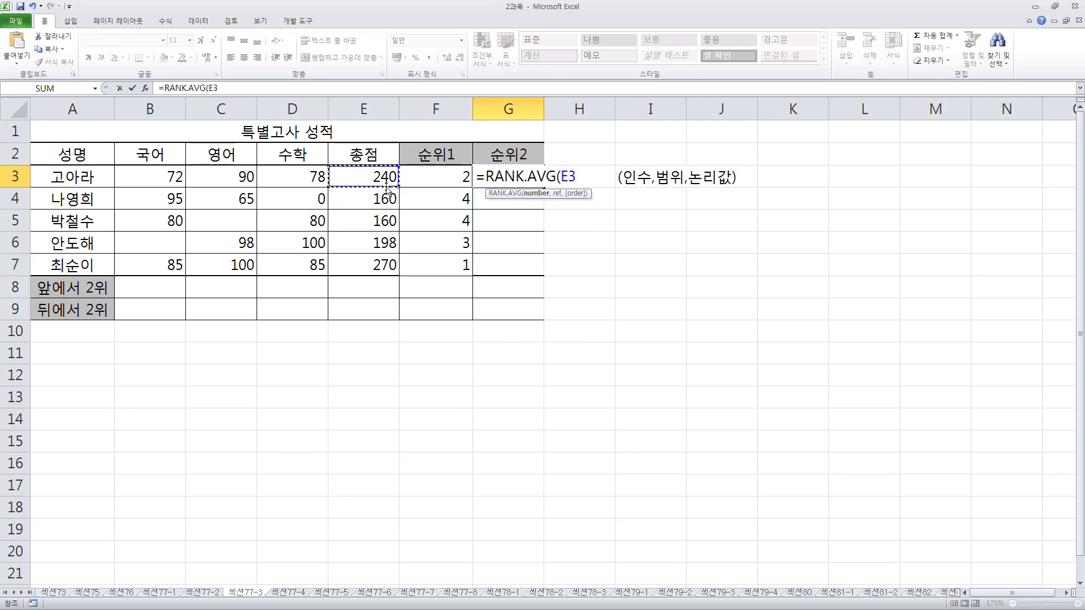
Step: Complete the G3 formula with the absolute range $E$3:$E$7 and fill it down to G7
{"action": "type", "text": ","}
{"action": "left_click_drag", "start_coordinate": [387, 184], "coordinate": [382, 264]}
{"action": "key", "text": "F4"}
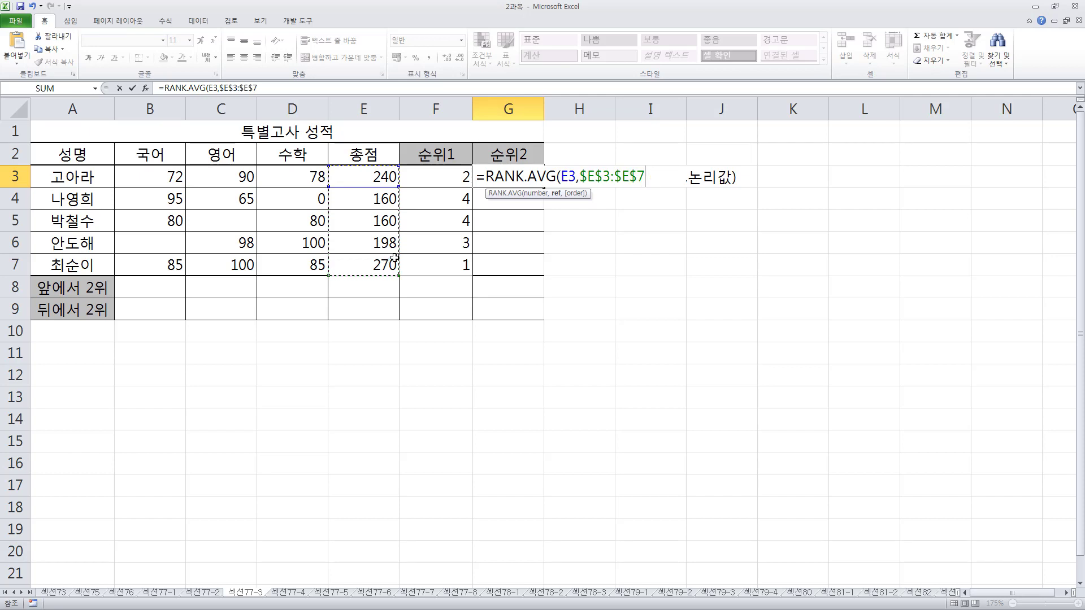
{"action": "type", "text": ")"}
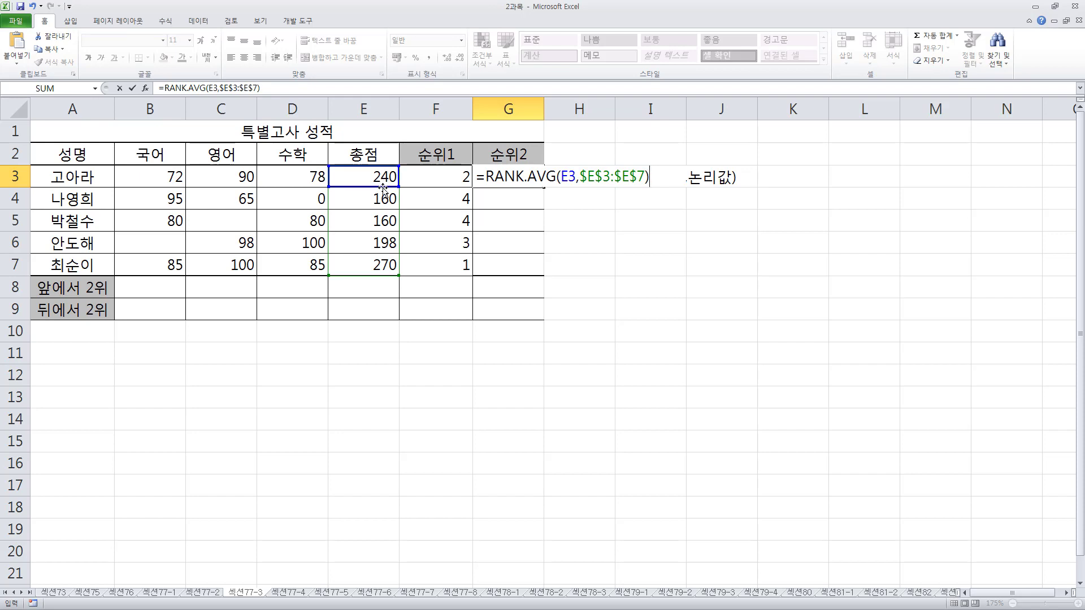
{"action": "key", "text": "ctrl+Return"}
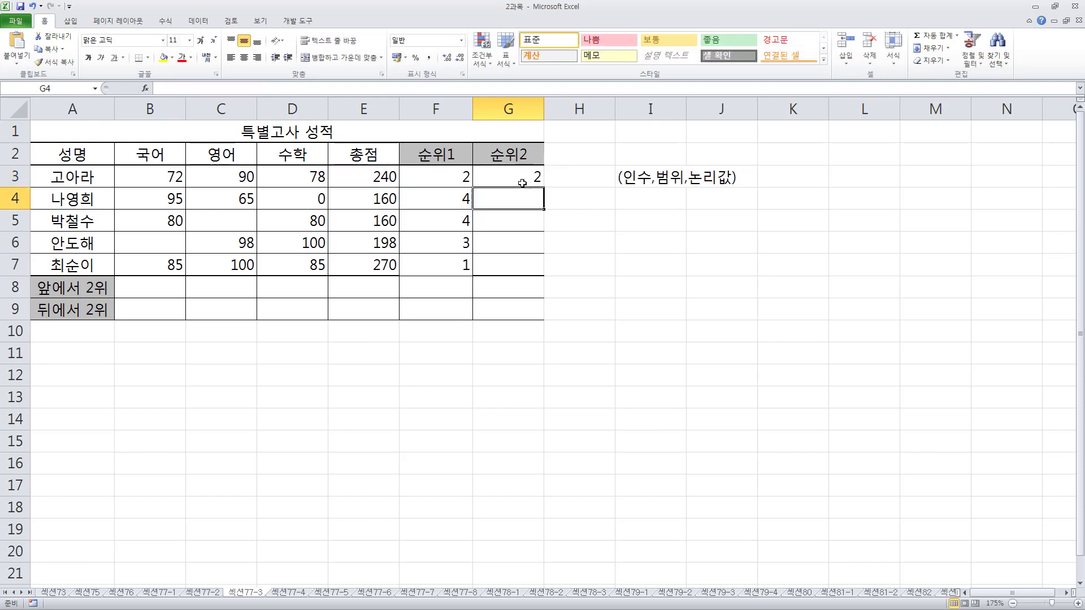
{"action": "left_click_drag", "start_coordinate": [544, 186], "coordinate": [545, 268]}
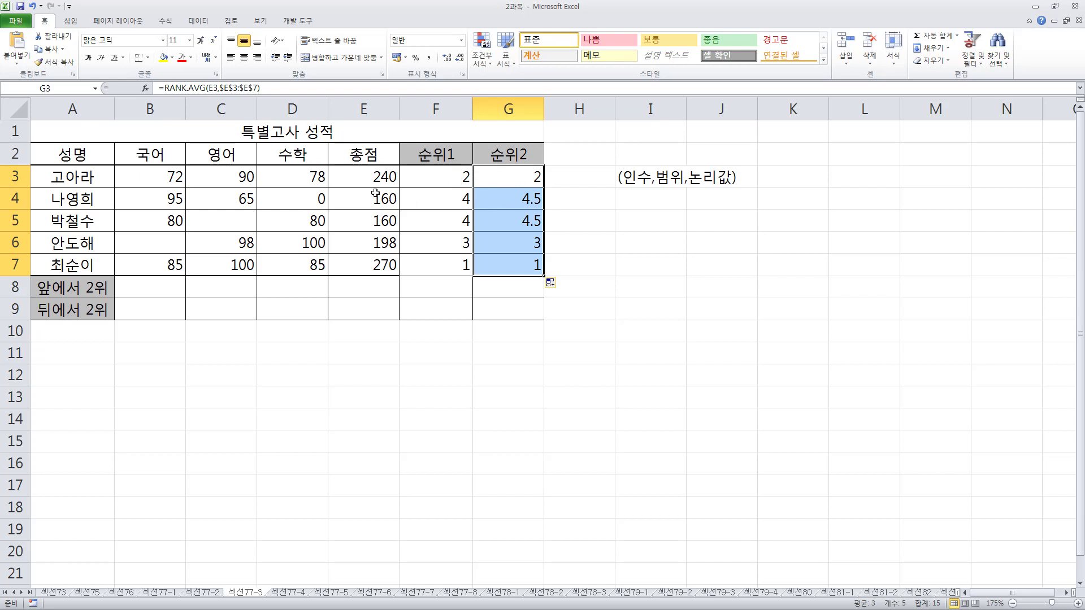
{"action": "left_click_drag", "start_coordinate": [375, 193], "coordinate": [516, 216]}
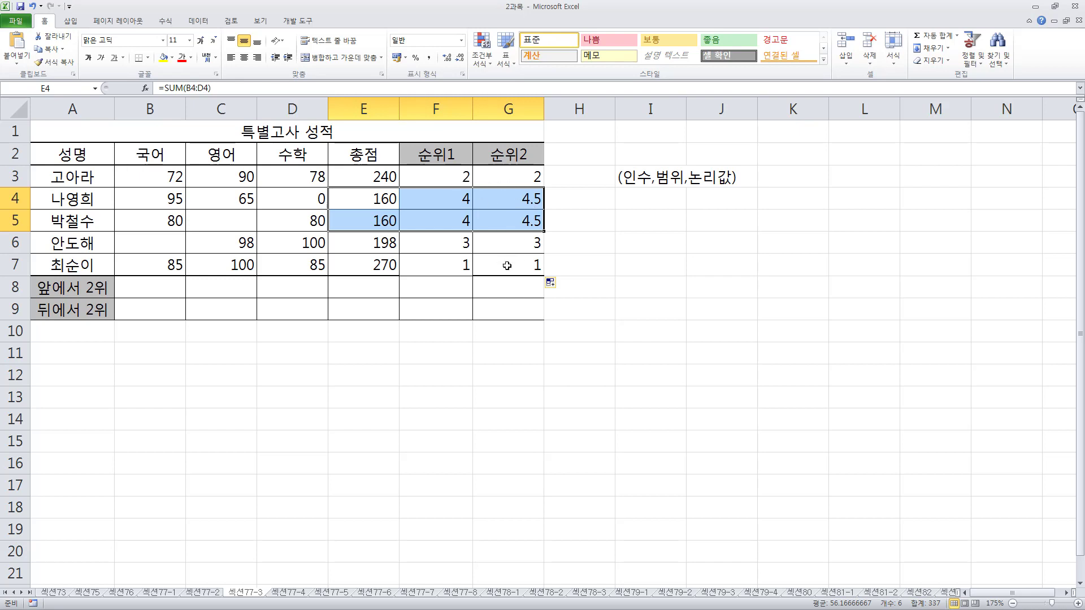
Step: Start a =rank( formula in H3 with E3 as the value to rank
{"action": "left_click", "coordinate": [574, 172]}
{"action": "type", "text": "="}
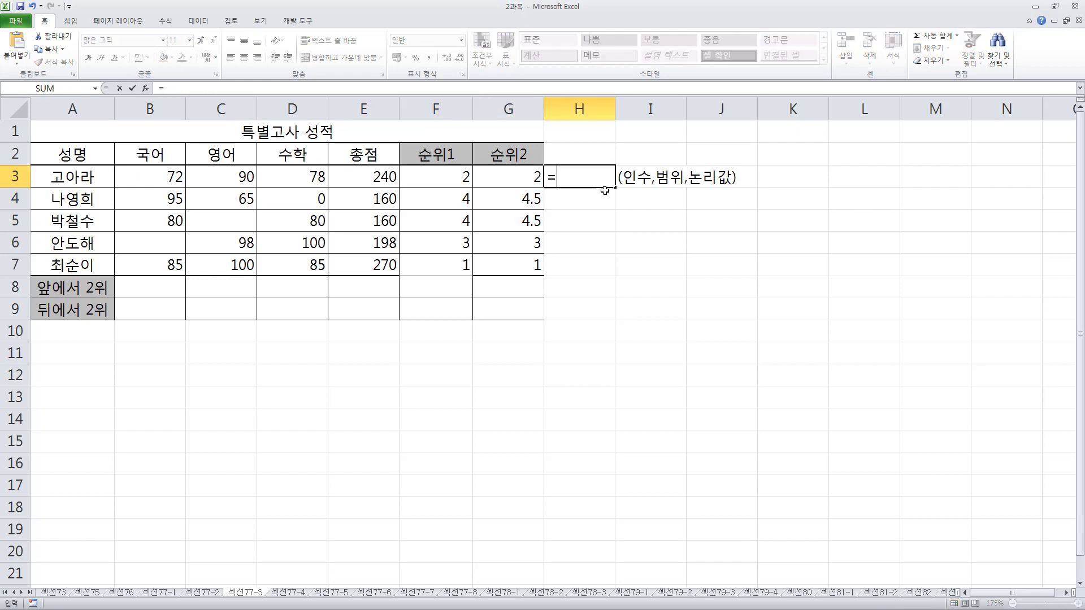
{"action": "type", "text": "rank("}
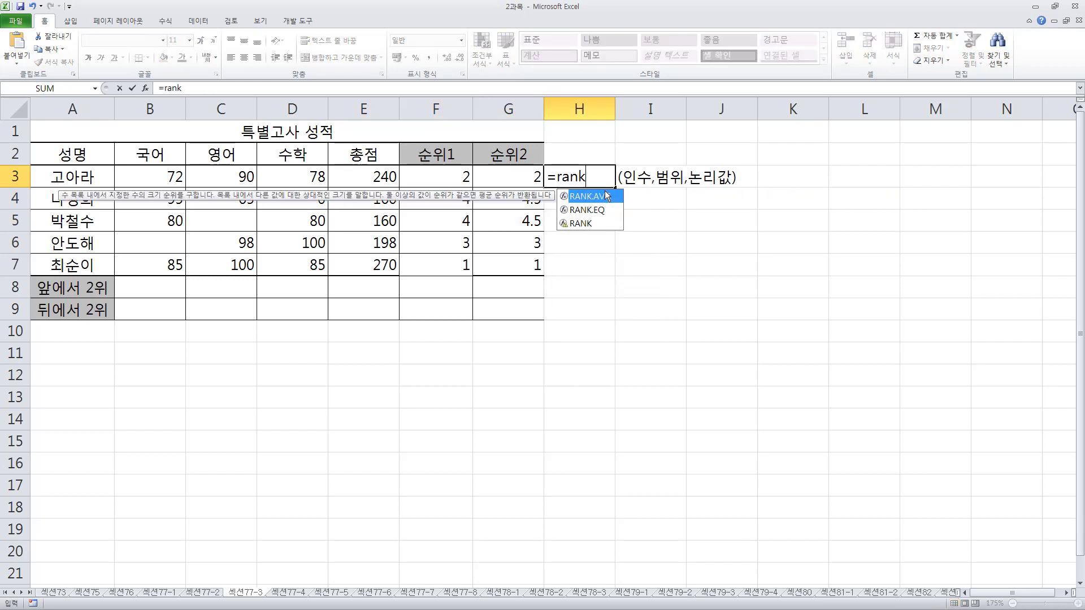
{"action": "key", "text": "Left"}
{"action": "key", "text": "Left"}
{"action": "key", "text": "Left"}
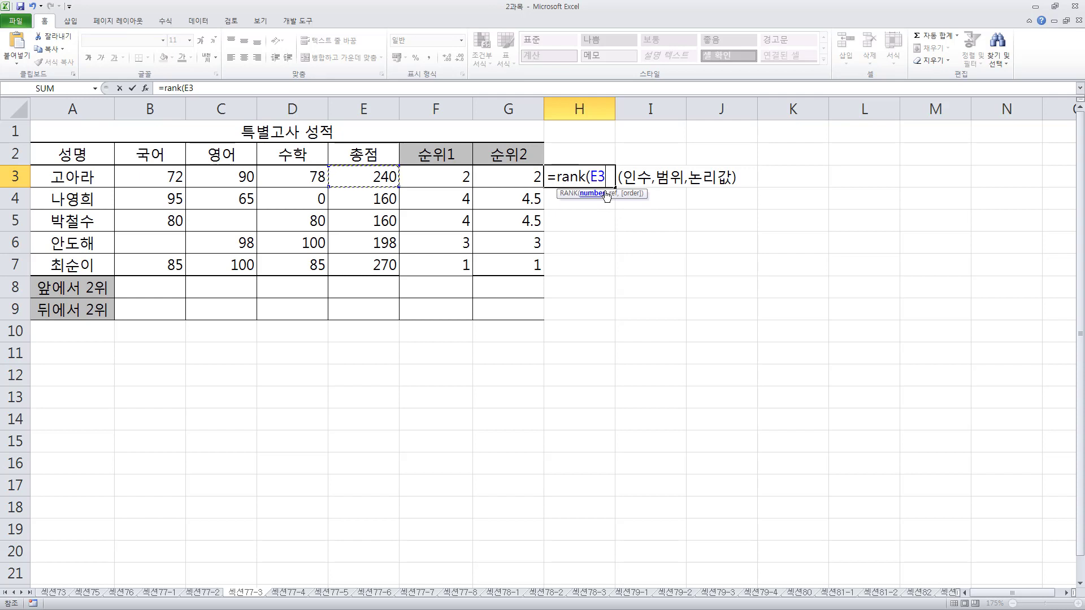
Step: Add the 총점 range to the H3 formula as the absolute reference $E$3:$E$7
{"action": "type", "text": ","}
{"action": "key", "text": "Left"}
{"action": "key", "text": "Left"}
{"action": "key", "text": "Left"}
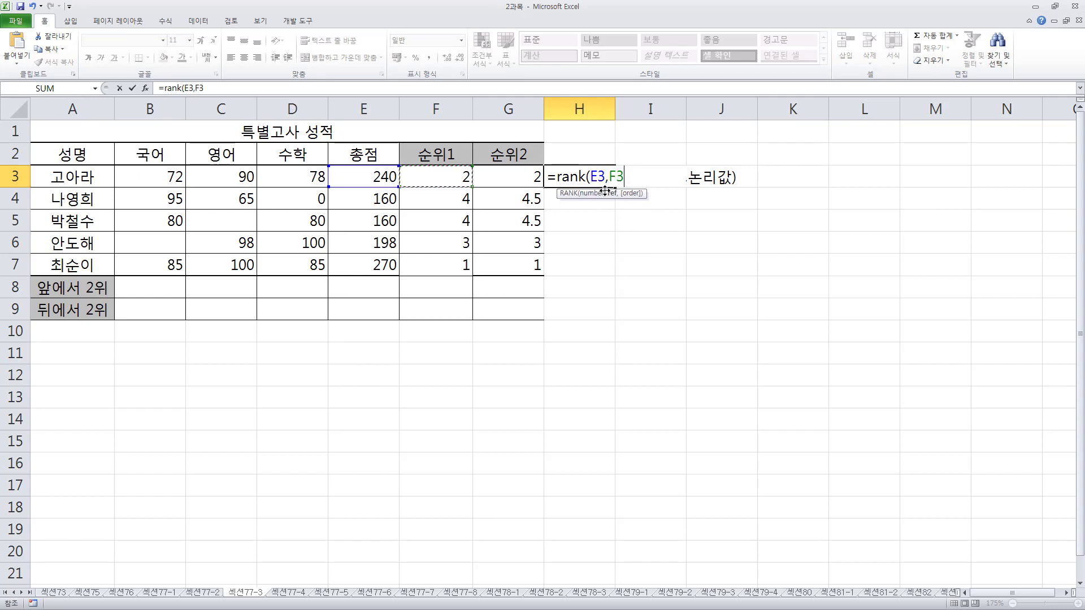
{"action": "key", "text": "shift+Down"}
{"action": "key", "text": "shift+Down"}
{"action": "key", "text": "shift+Down"}
{"action": "key", "text": "shift+Down"}
{"action": "type", "text": ")"}
{"action": "key", "text": "BackSpace"}
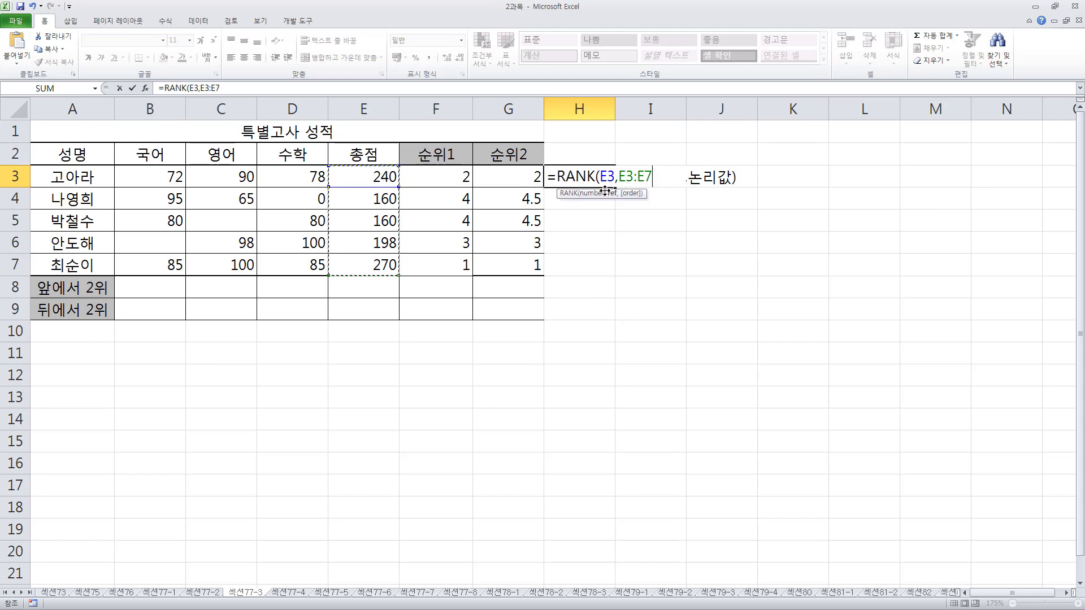
{"action": "key", "text": "F4"}
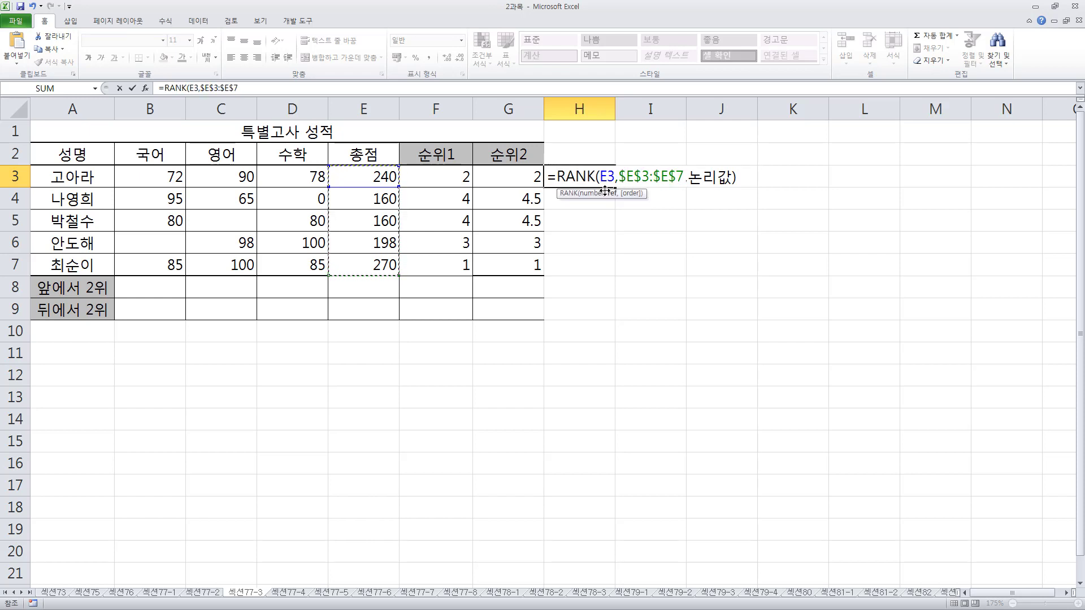
Step: Set the H3 formula's order argument to 1 for ascending ranks and fill it down to H7
{"action": "type", "text": ",1"}
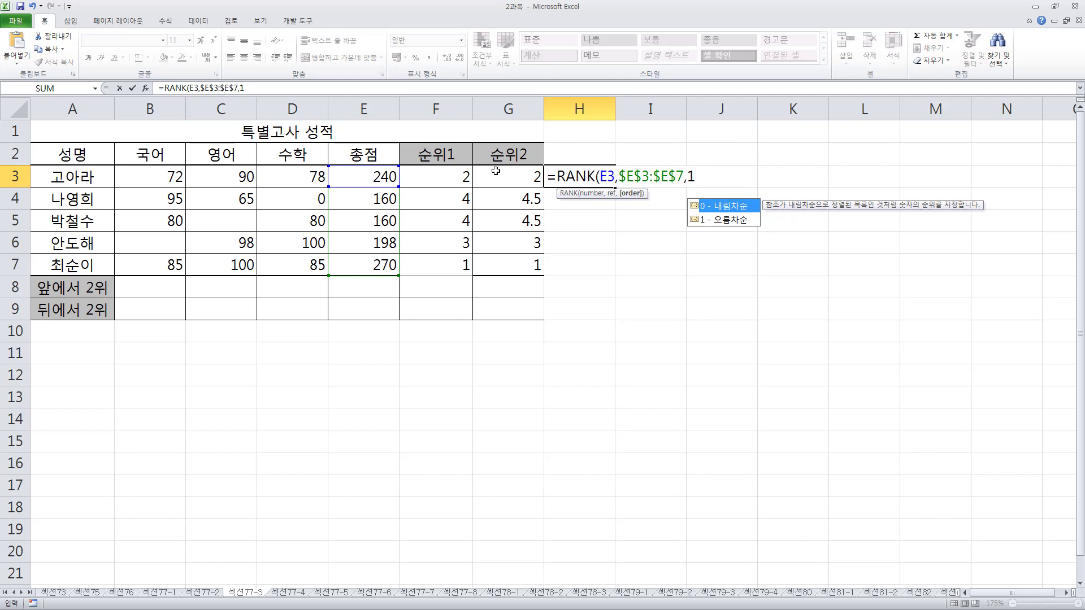
{"action": "type", "text": ")"}
{"action": "key", "text": "ctrl+Return"}
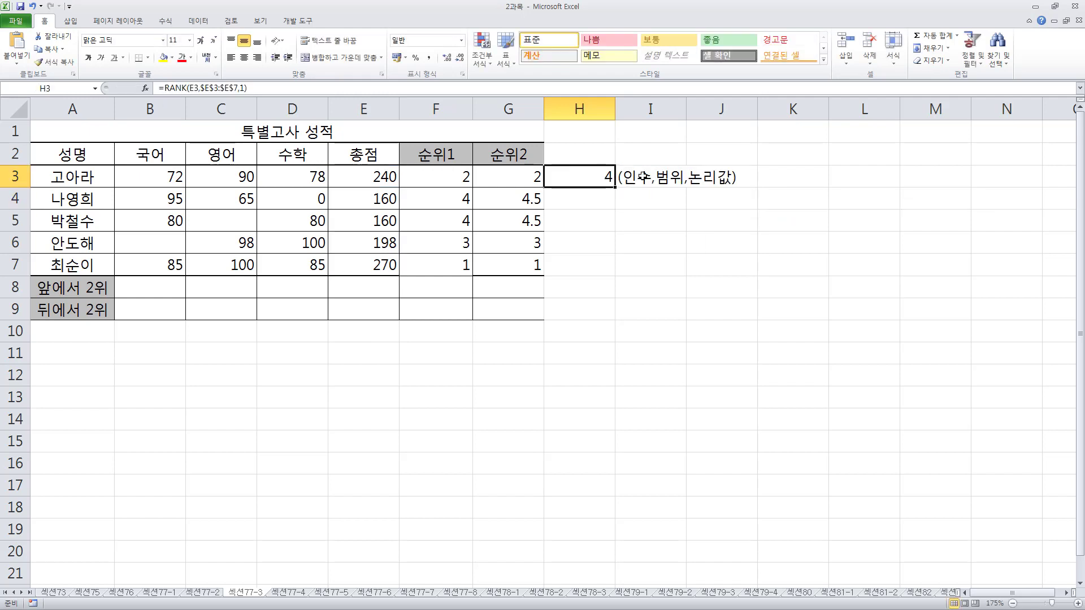
{"action": "left_click_drag", "start_coordinate": [613, 187], "coordinate": [619, 273]}
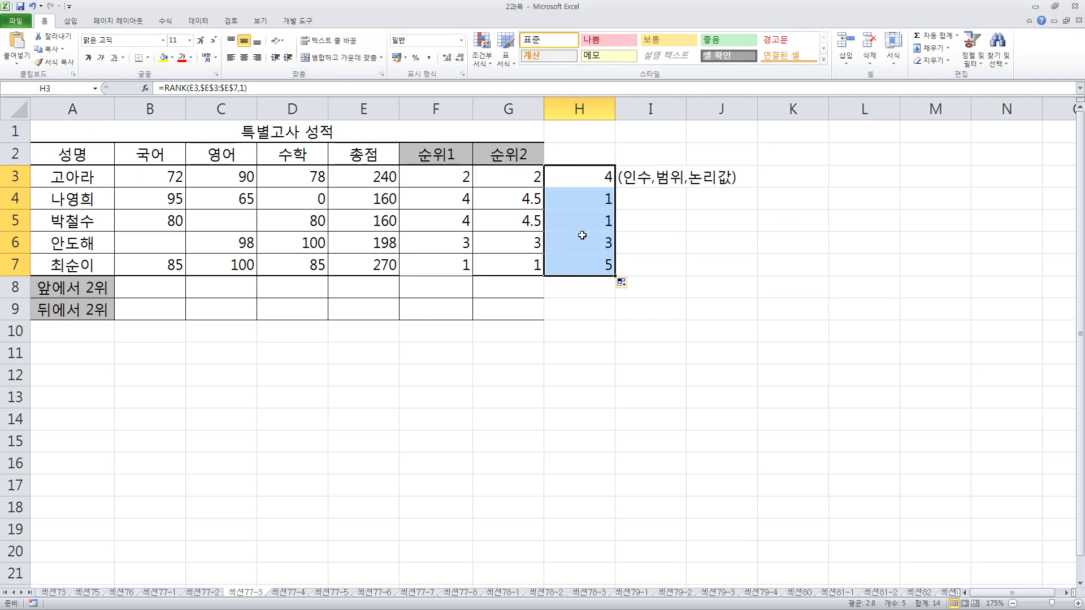
{"action": "left_click_drag", "start_coordinate": [354, 165], "coordinate": [411, 275]}
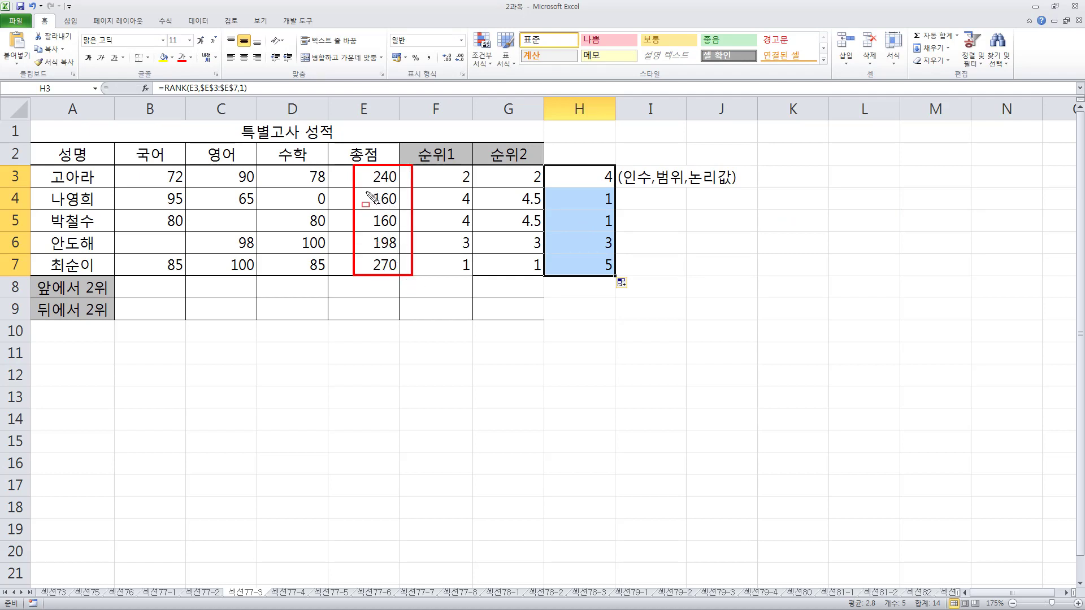
{"action": "left_click_drag", "start_coordinate": [366, 188], "coordinate": [405, 230]}
{"action": "mouse_move", "coordinate": [596, 192]}
{"action": "left_mouse_down"}
{"action": "mouse_move", "coordinate": [618, 206]}
{"action": "mouse_move", "coordinate": [621, 224]}
{"action": "left_mouse_up"}
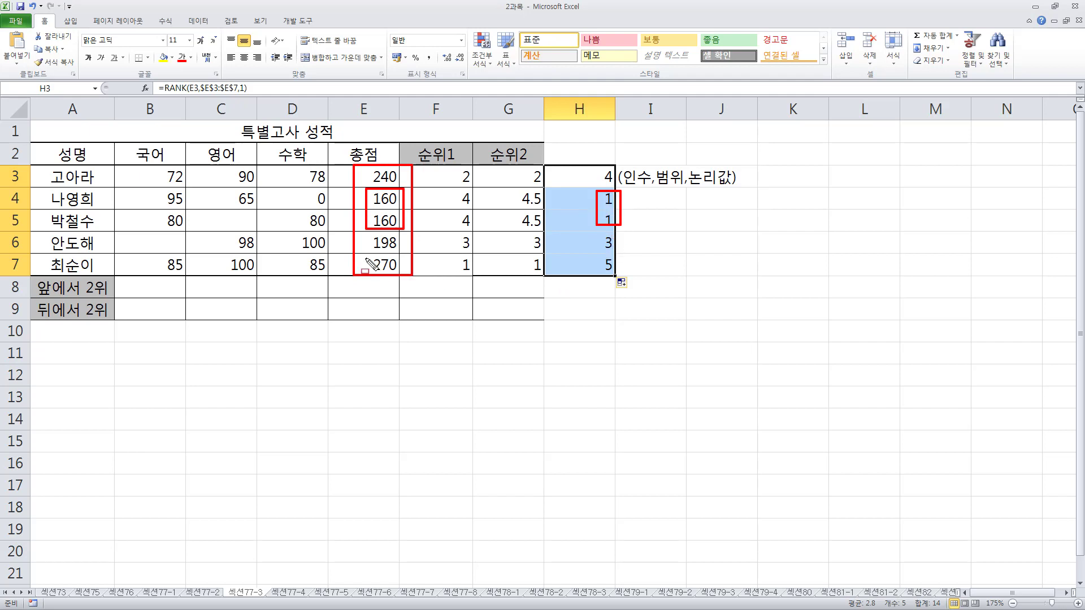
{"action": "left_click_drag", "start_coordinate": [366, 257], "coordinate": [402, 278]}
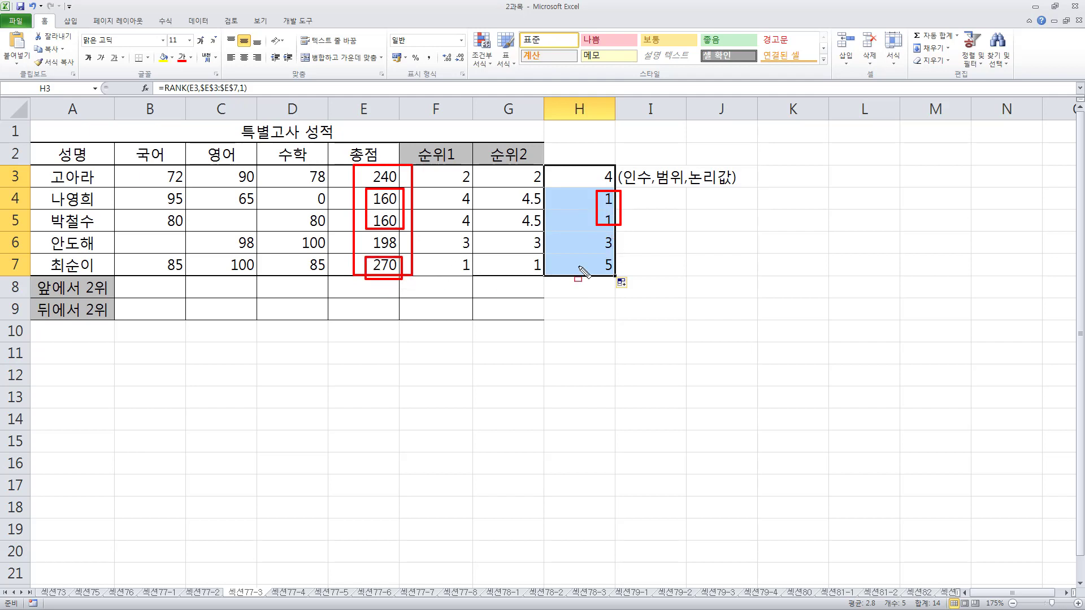
{"action": "left_click_drag", "start_coordinate": [593, 253], "coordinate": [623, 281]}
{"action": "key", "text": "Escape"}
Step: Enter =LARGE(B3:B7,2) in B8 to return the second-highest 국어 score
{"action": "left_click", "coordinate": [146, 291]}
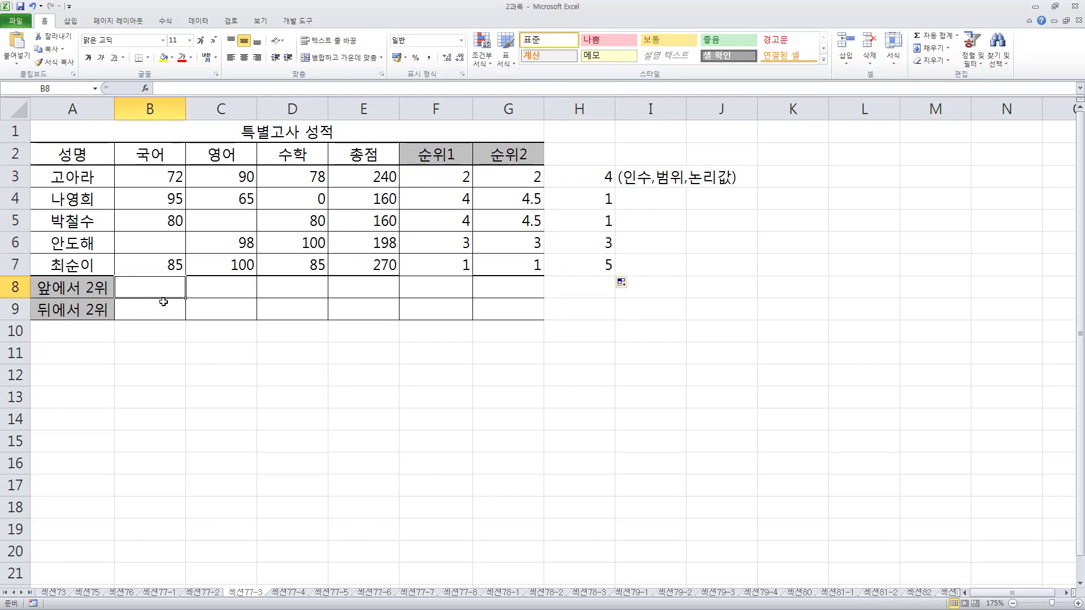
{"action": "type", "text": "=la"}
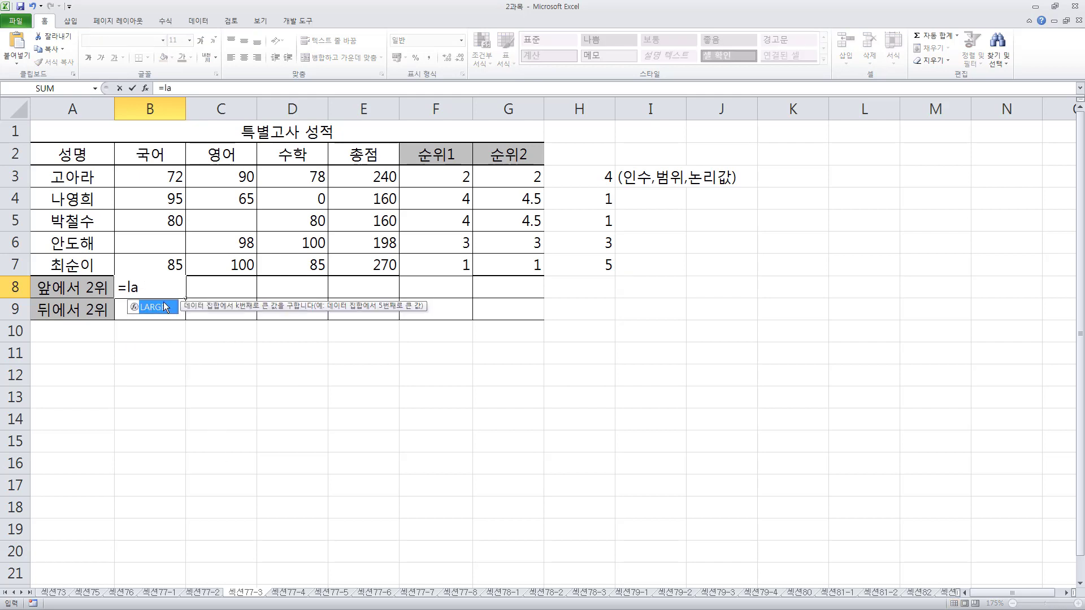
{"action": "double_click", "coordinate": [164, 307]}
{"action": "key", "text": "Up"}
{"action": "key", "text": "shift+Up"}
{"action": "key", "text": "shift+Up"}
{"action": "key", "text": "shift+Up"}
{"action": "key", "text": "shift+Up"}
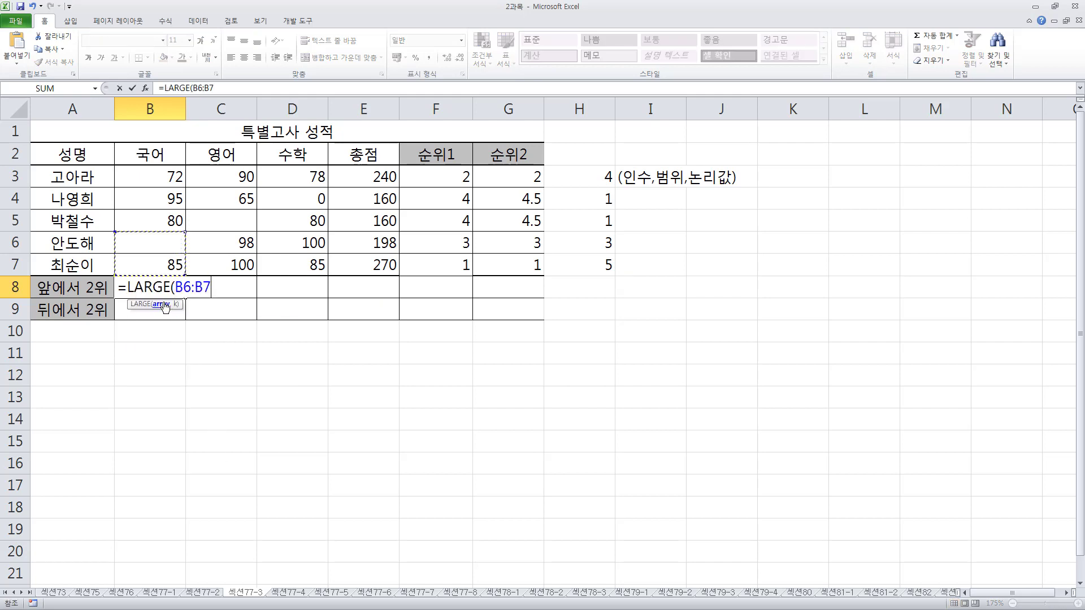
{"action": "type", "text": ",2"}
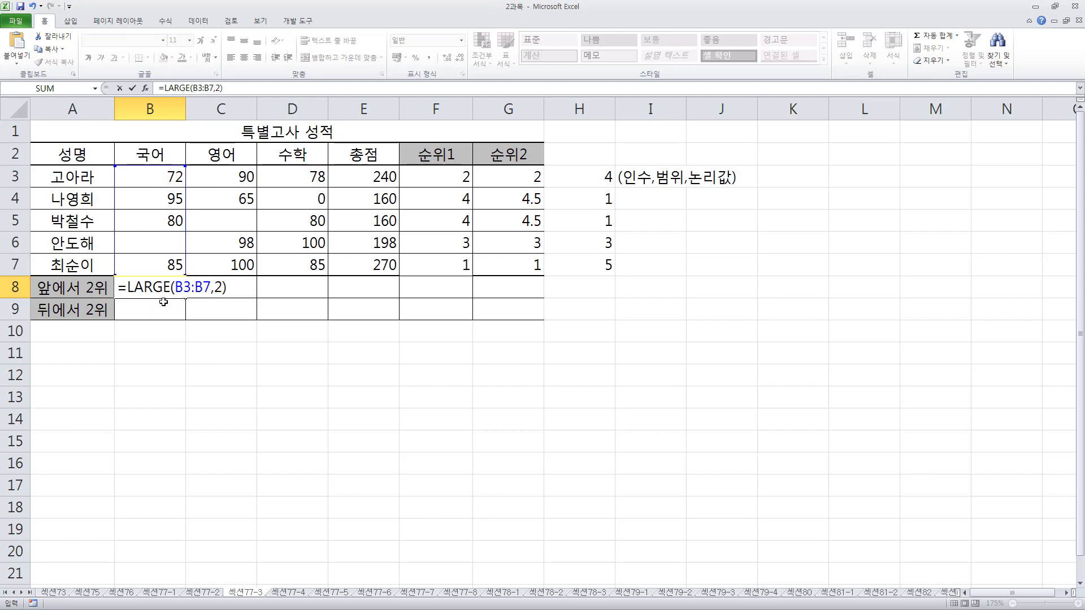
{"action": "type", "text": ")"}
{"action": "key", "text": "Return"}
Step: Check B8 against the 국어 scores in B3:B7 and fill its LARGE formula across to E8
{"action": "left_click", "coordinate": [175, 266]}
{"action": "key", "text": "shift+Up"}
{"action": "key", "text": "shift+Up"}
{"action": "key", "text": "shift+Up"}
{"action": "key", "text": "shift+Up"}
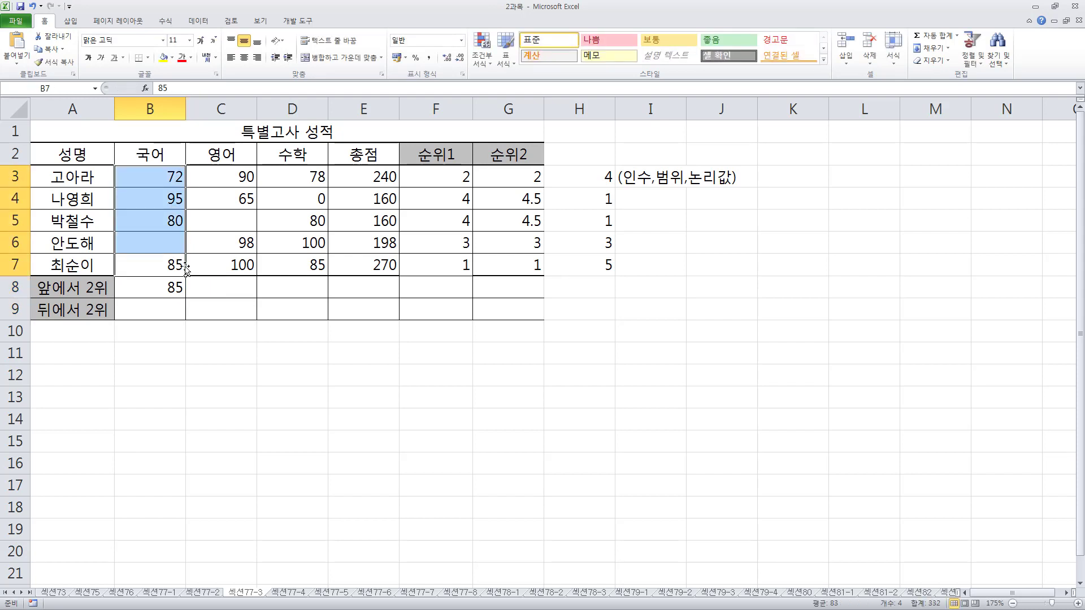
{"action": "left_click", "coordinate": [167, 264]}
{"action": "left_click", "coordinate": [170, 287]}
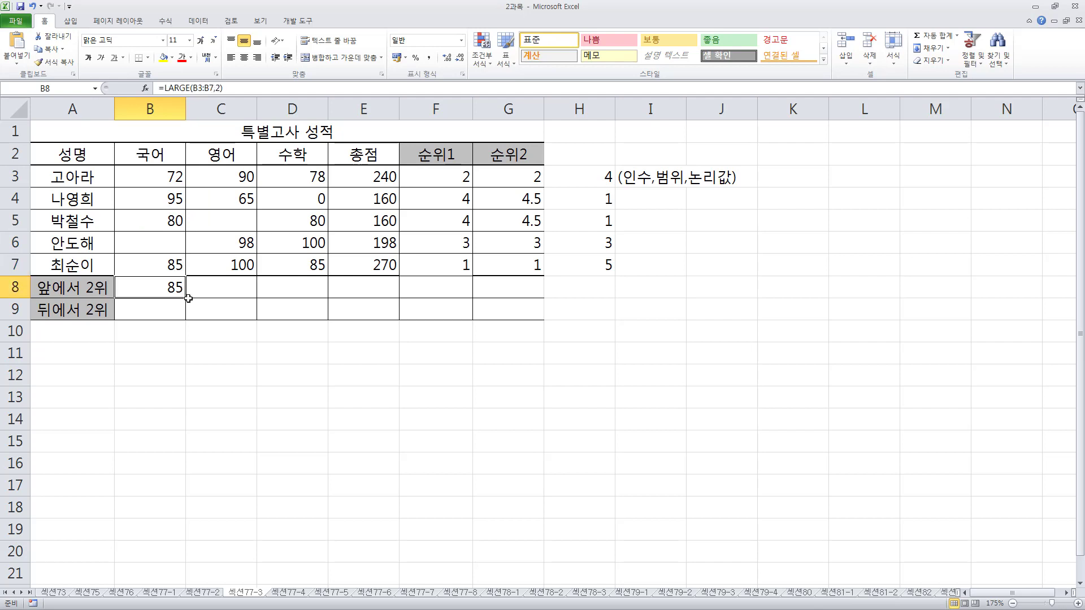
{"action": "left_click_drag", "start_coordinate": [186, 298], "coordinate": [375, 300]}
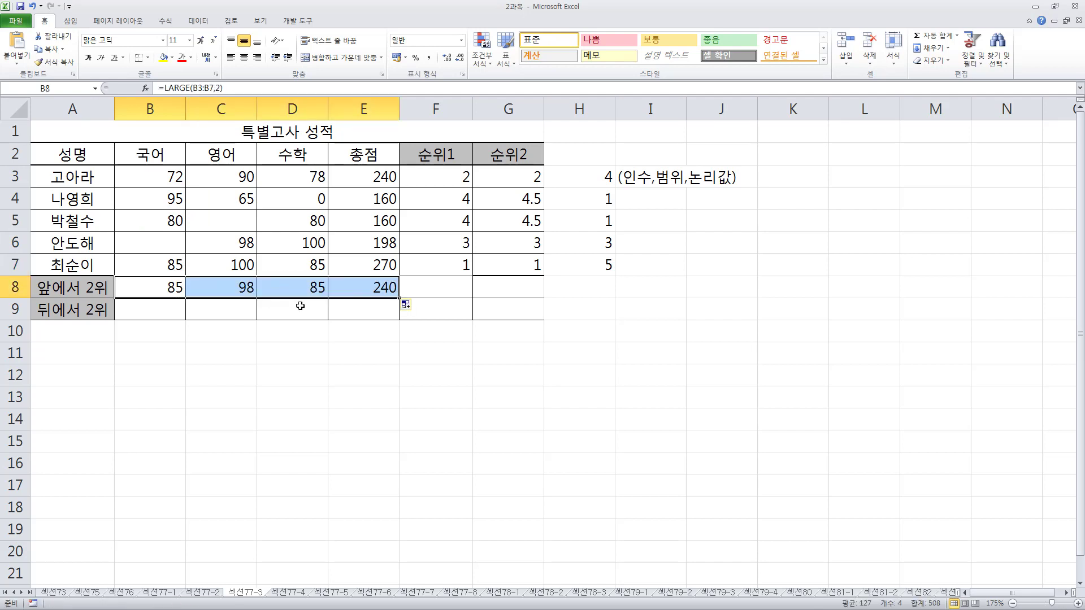
Step: Enter =SMALL(B3:B7,2) in B9 to return the second-lowest 국어 score
{"action": "left_click", "coordinate": [165, 313]}
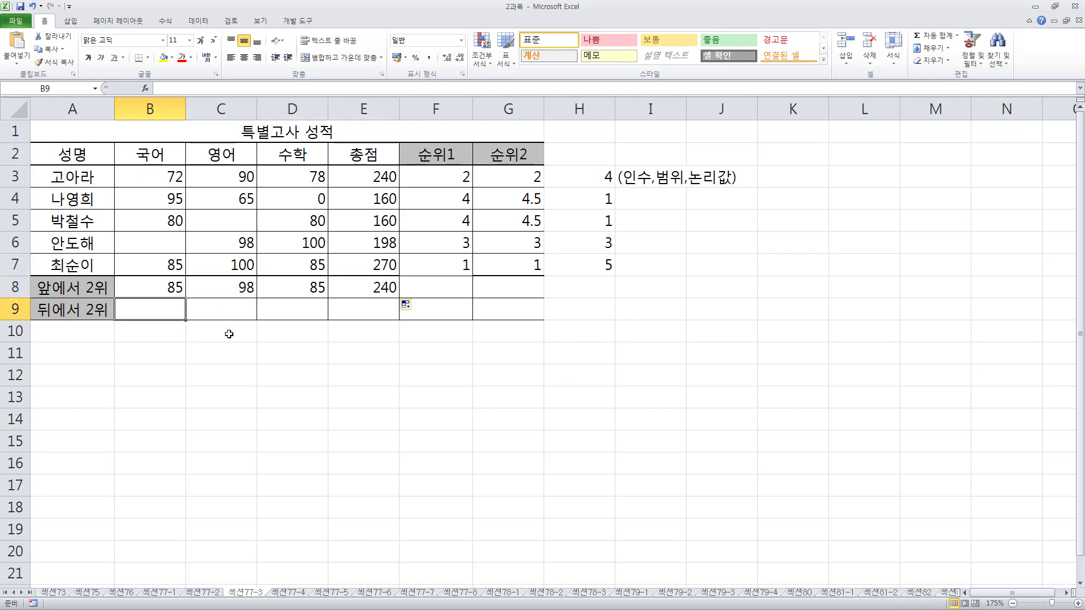
{"action": "type", "text": "=s"}
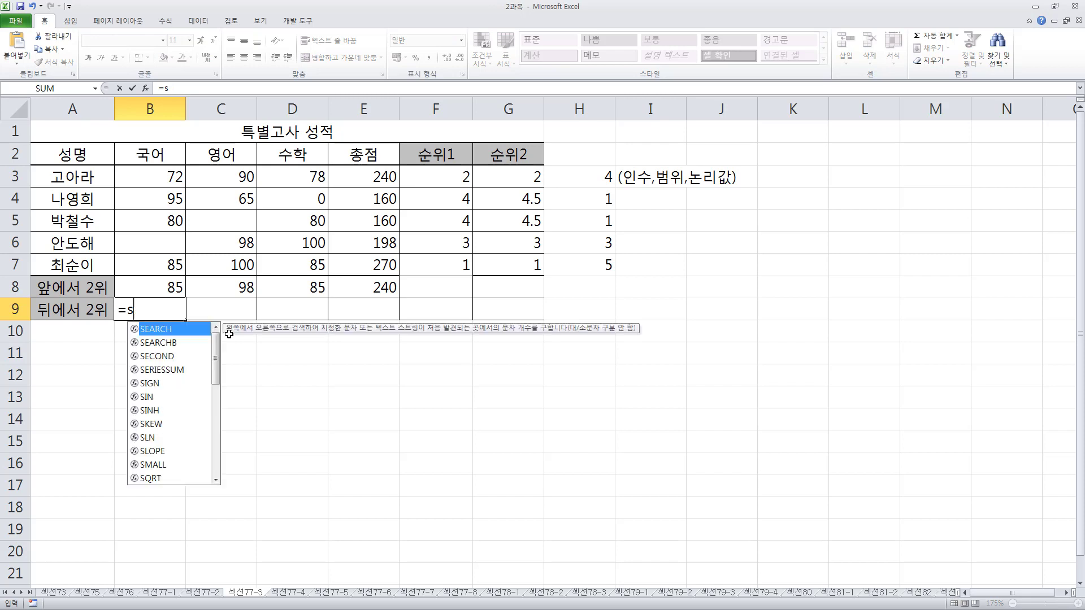
{"action": "type", "text": "mall"}
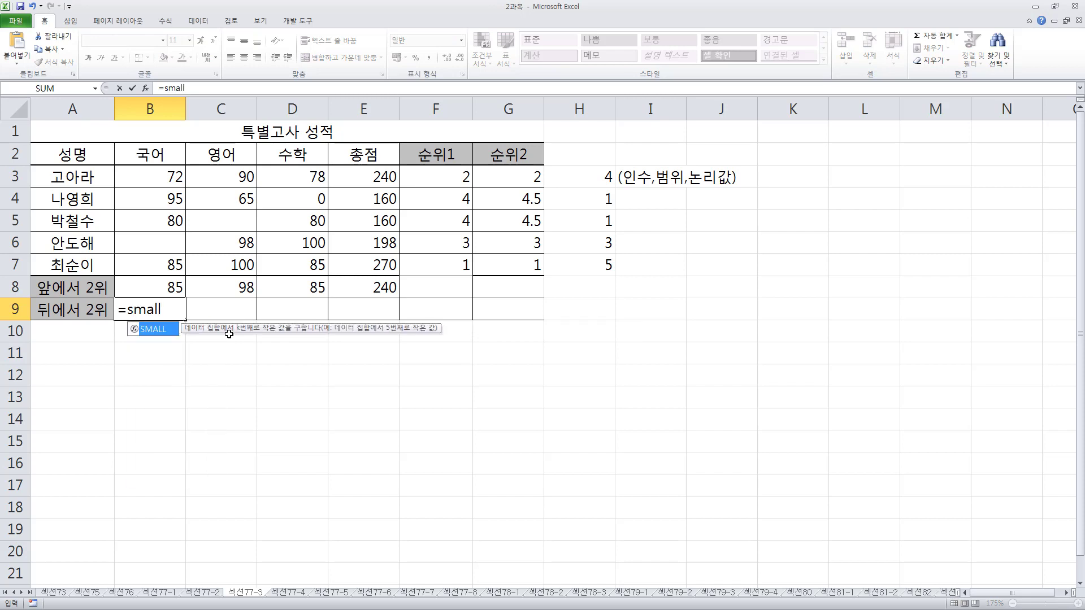
{"action": "type", "text": "("}
{"action": "key", "text": "Up"}
{"action": "key", "text": "Up"}
{"action": "key", "text": "shift+Up"}
{"action": "key", "text": "shift+Up"}
{"action": "key", "text": "shift+Up"}
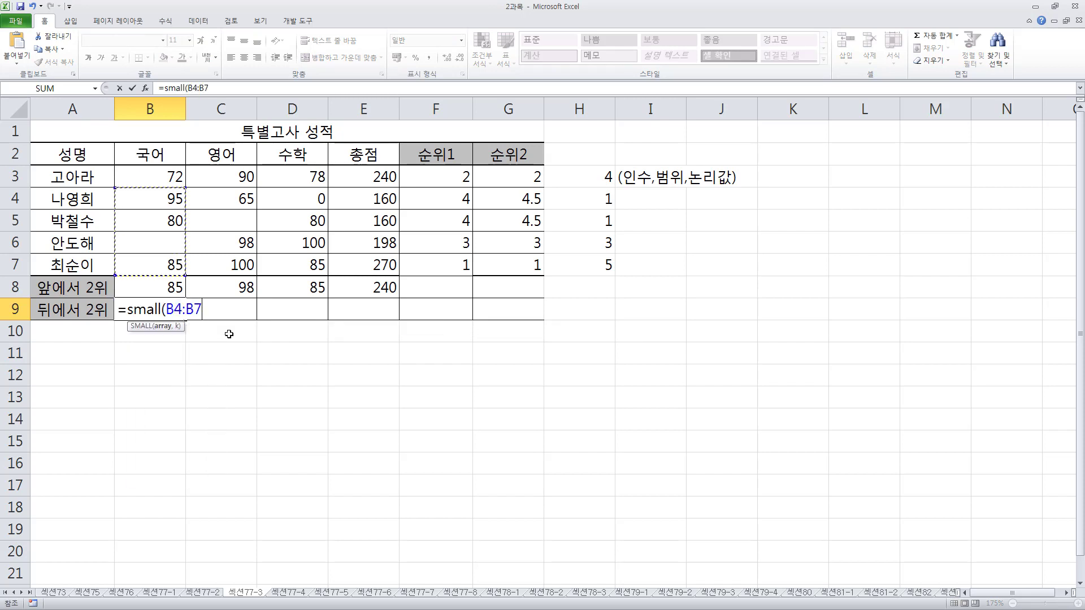
{"action": "type", "text": ",2)"}
{"action": "key", "text": "Return"}
{"action": "key", "text": "Up"}
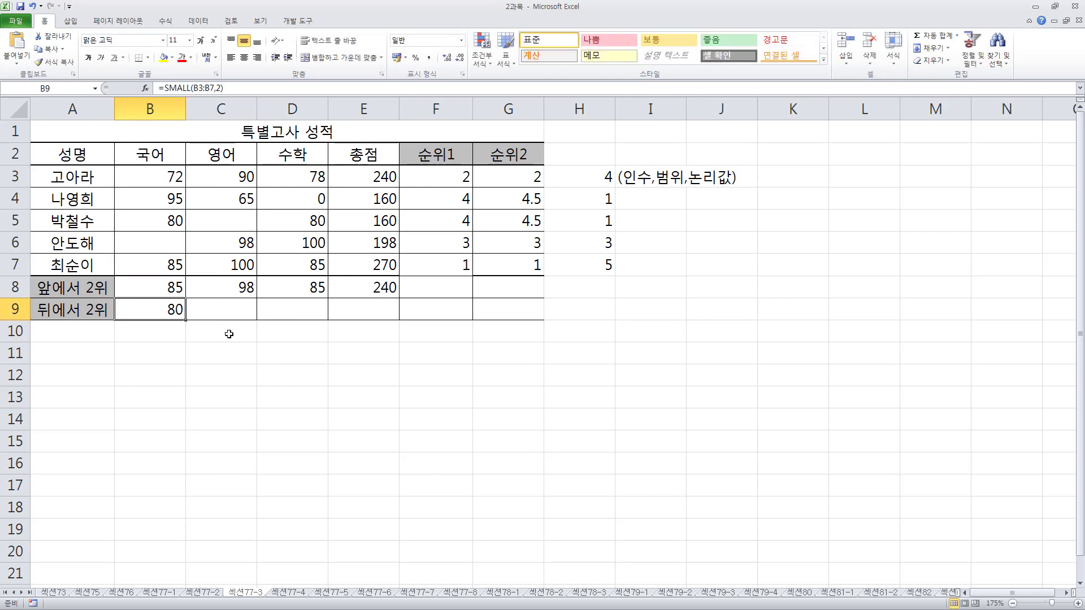
Step: Check B9 against the 국어 scores in B3:B7 and fill its SMALL formula across to E9
{"action": "left_click_drag", "start_coordinate": [173, 265], "coordinate": [177, 178]}
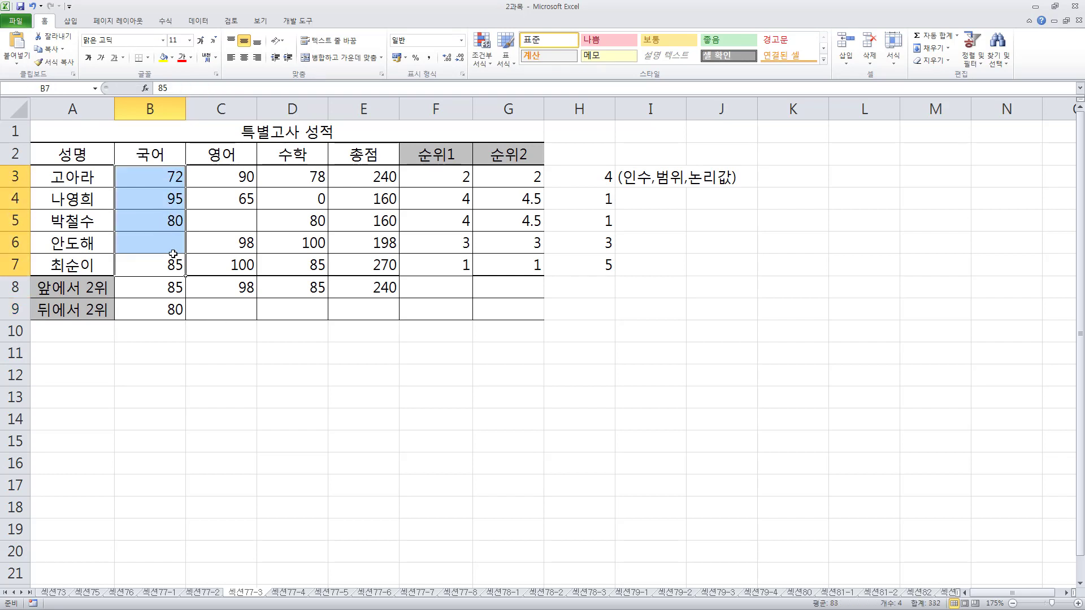
{"action": "left_click", "coordinate": [175, 311]}
{"action": "left_click_drag", "start_coordinate": [186, 320], "coordinate": [383, 317]}
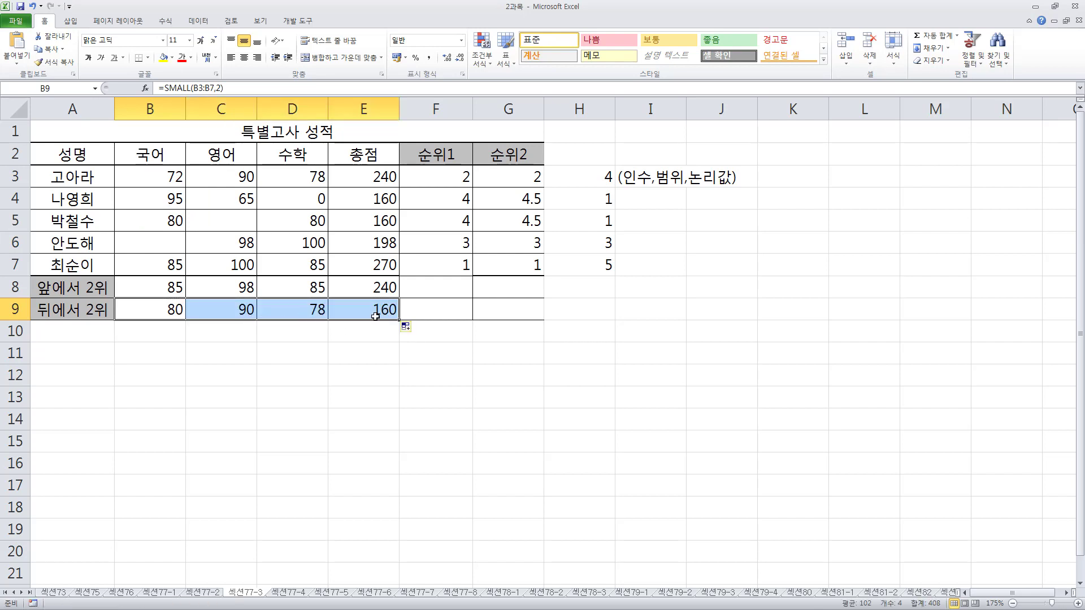